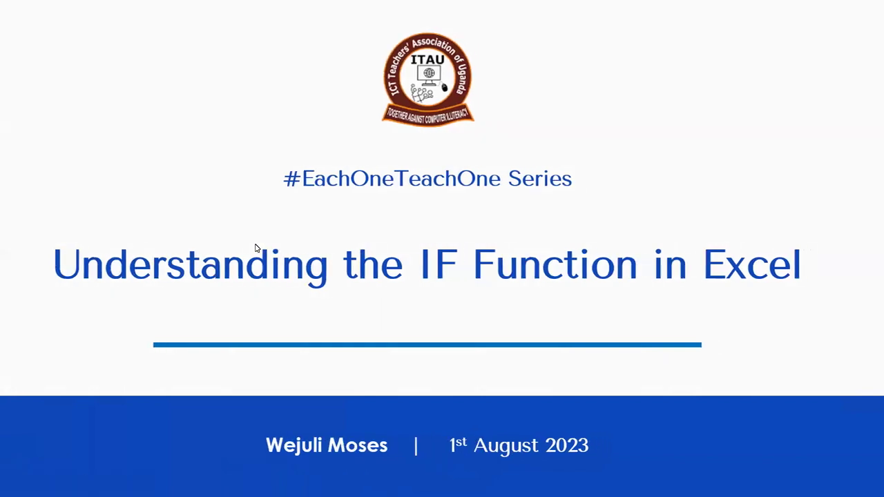
Advance the PowerPoint slideshow past the sponsors slide to the title slide
{"action": "left_click", "coordinate": [255, 249]}
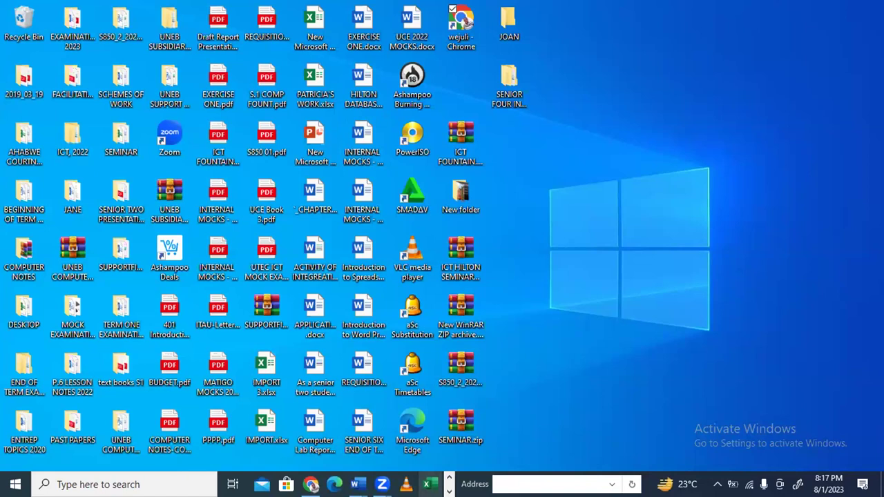
Start Excel and bring the blank Word document Document2 to the front
{"action": "left_click", "coordinate": [428, 484]}
{"action": "left_click", "coordinate": [397, 444]}
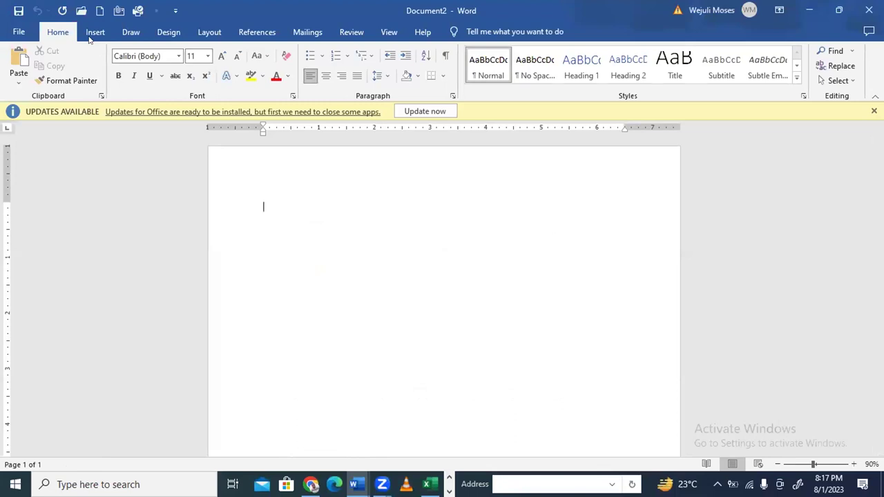
Set Document2's font size to 22, lower the top margin and extend the right indent
{"action": "key", "text": "ctrl+bracketleft"}
{"action": "key", "text": "ctrl+bracketright"}
{"action": "key", "text": "ctrl+bracketright"}
{"action": "key", "text": "ctrl+bracketright"}
{"action": "key", "text": "ctrl+bracketright"}
{"action": "key", "text": "ctrl+bracketright"}
{"action": "key", "text": "ctrl+bracketright"}
{"action": "key", "text": "ctrl+bracketright"}
{"action": "key", "text": "ctrl+bracketright"}
{"action": "key", "text": "ctrl+bracketright"}
{"action": "key", "text": "ctrl+bracketright"}
{"action": "key", "text": "ctrl+bracketright"}
{"action": "key", "text": "ctrl+bracketright"}
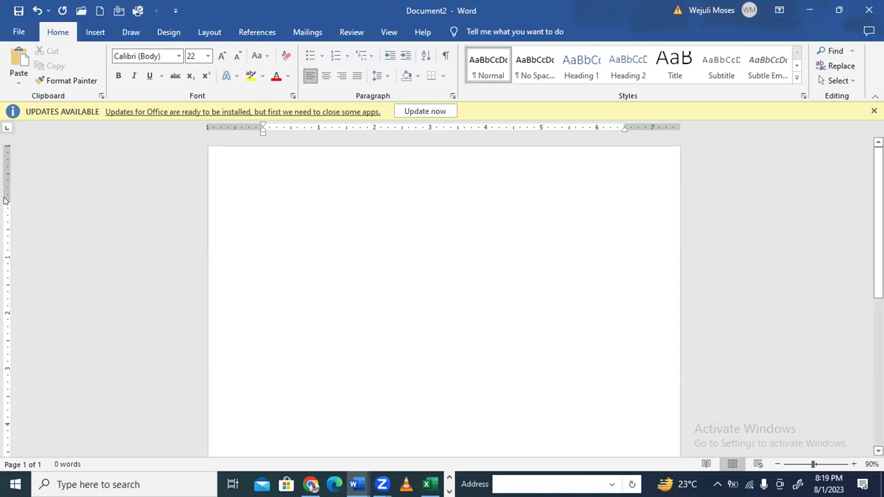
{"action": "left_click_drag", "start_coordinate": [4, 196], "coordinate": [177, 148]}
{"action": "mouse_move", "coordinate": [632, 126]}
{"action": "left_mouse_down"}
{"action": "mouse_move", "coordinate": [667, 127]}
{"action": "mouse_move", "coordinate": [653, 127]}
{"action": "left_mouse_up"}
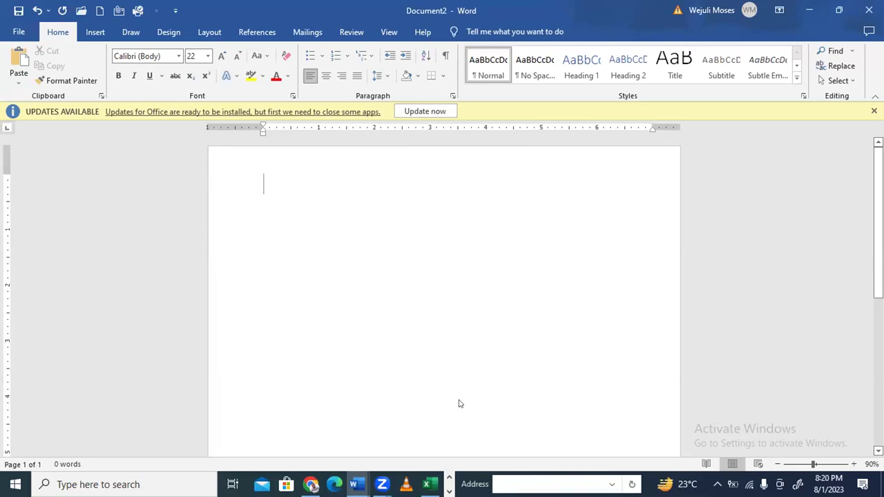
Dismiss Excel's Document Recovery pane, select D5 and zoom the blank Book1 to 150%
{"action": "left_click", "coordinate": [429, 482]}
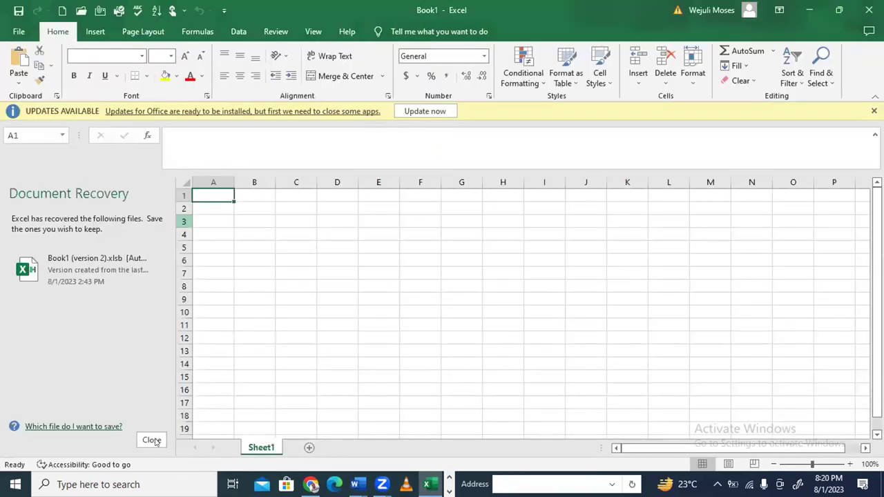
{"action": "left_click", "coordinate": [152, 440]}
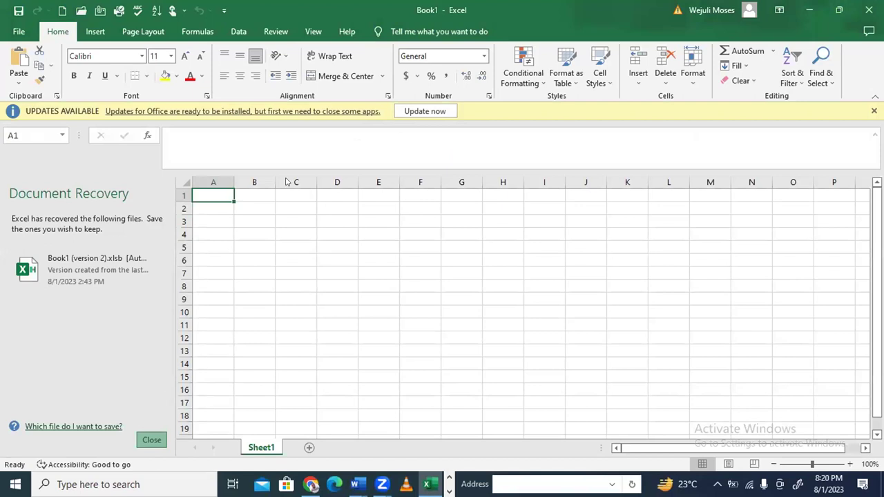
{"action": "left_click", "coordinate": [315, 205]}
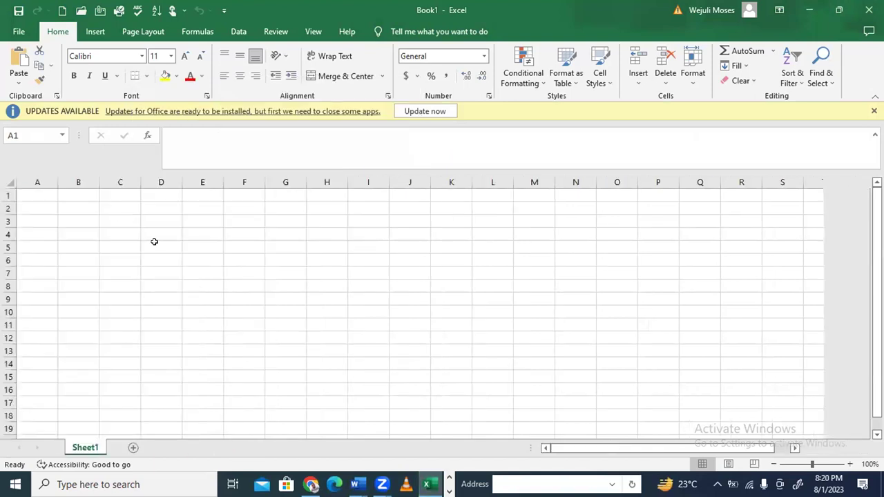
{"action": "left_click", "coordinate": [154, 243]}
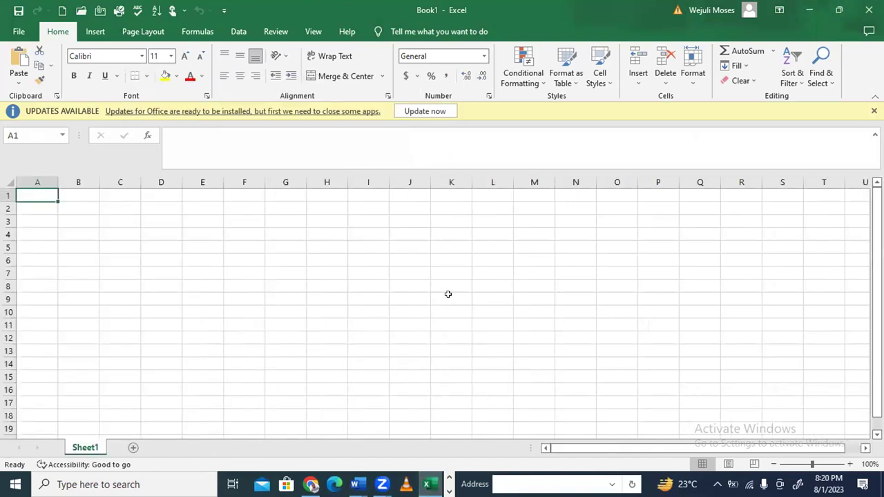
{"action": "double_click", "coordinate": [848, 464]}
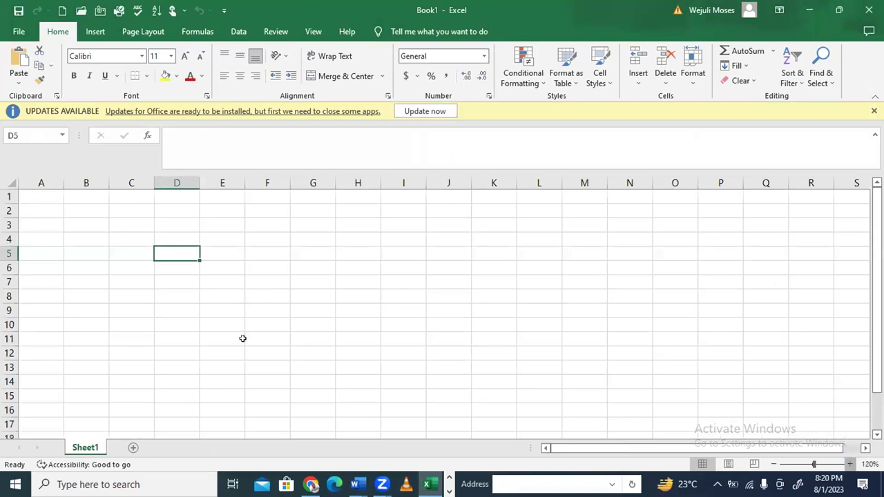
{"action": "scroll", "coordinate": [243, 338], "scroll_direction": "up", "scroll_amount": 2}
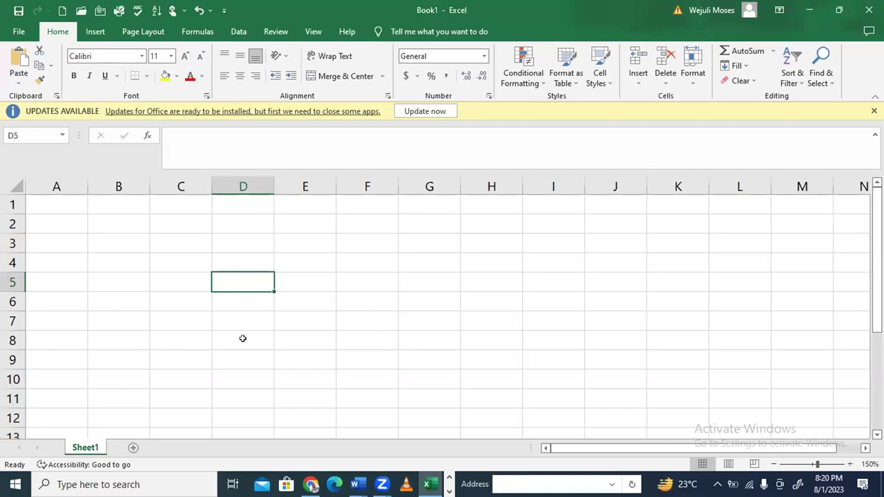
In D5 begin the formula =IF(B2>=90, using the IF suggestion and cell B2
{"action": "type", "text": "=IF"}
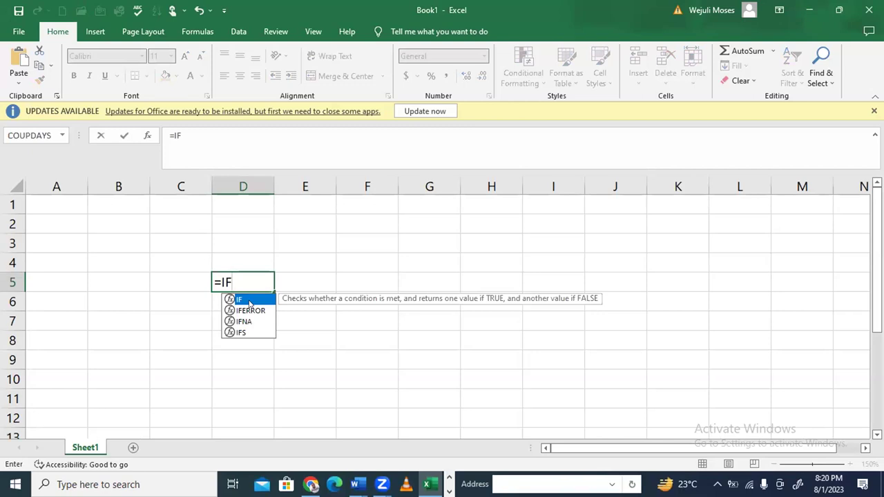
{"action": "double_click", "coordinate": [249, 303]}
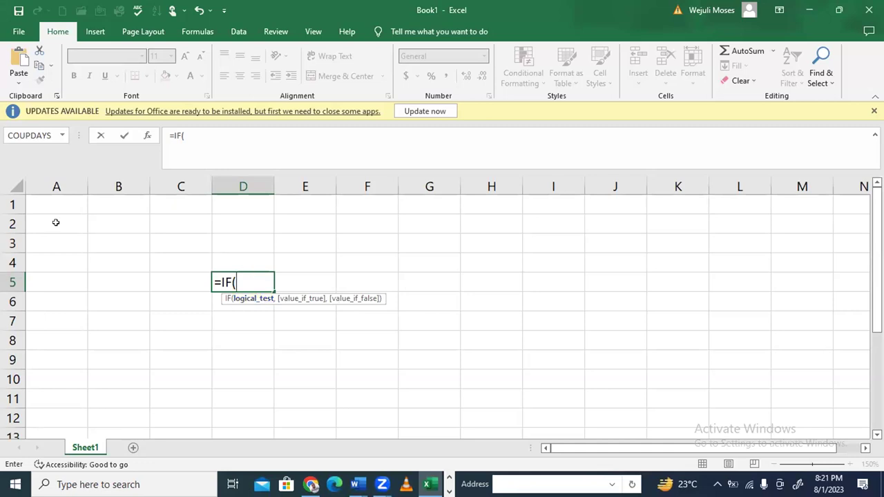
{"action": "left_click", "coordinate": [108, 217]}
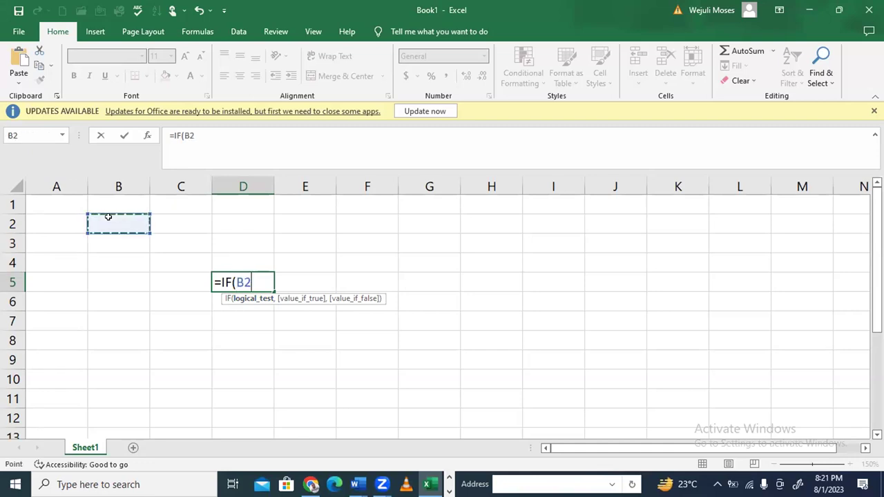
{"action": "type", "text": ">="}
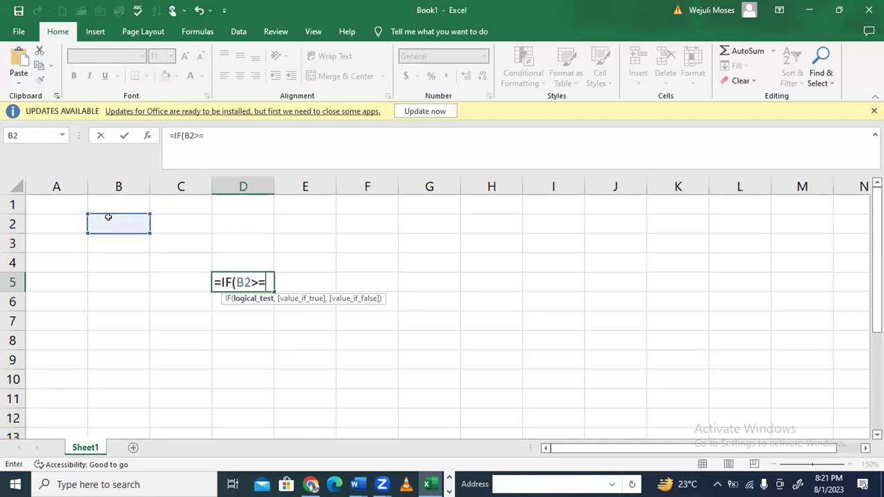
{"action": "type", "text": "90,"}
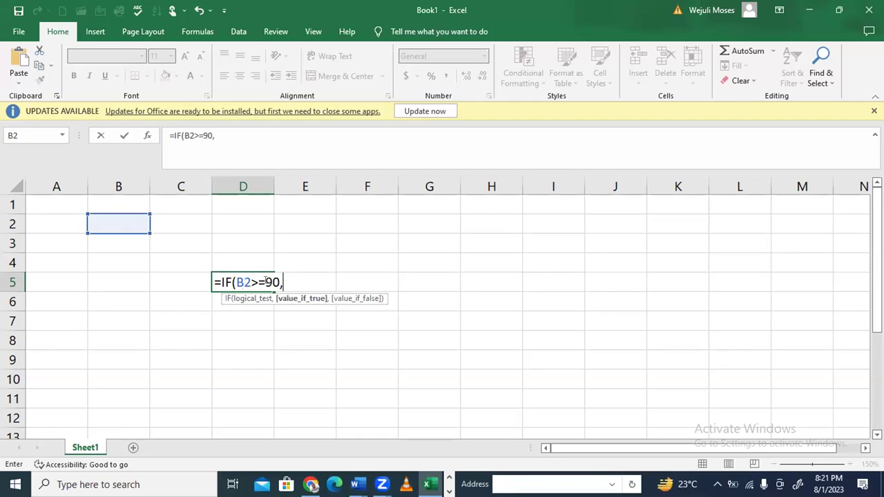
Append "D1", to the IF formula after the B2>=90 test
{"action": "left_click", "coordinate": [246, 276]}
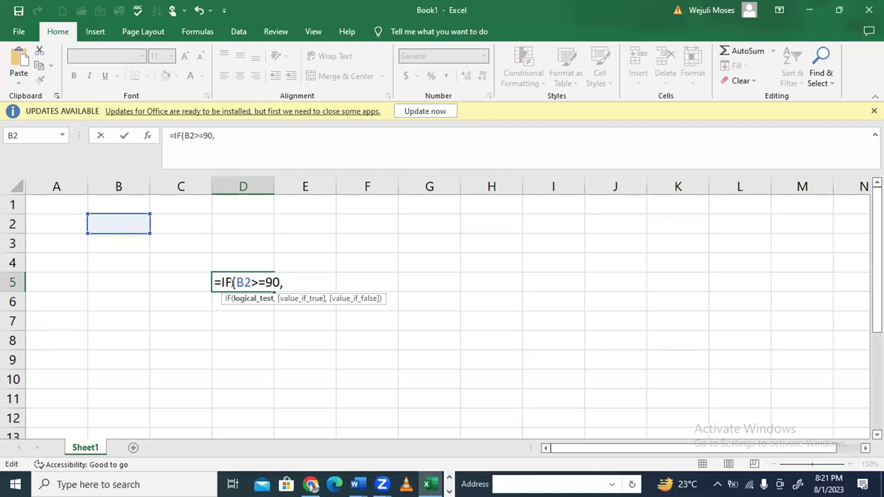
{"action": "double_click", "coordinate": [236, 281]}
{"action": "left_click", "coordinate": [287, 283]}
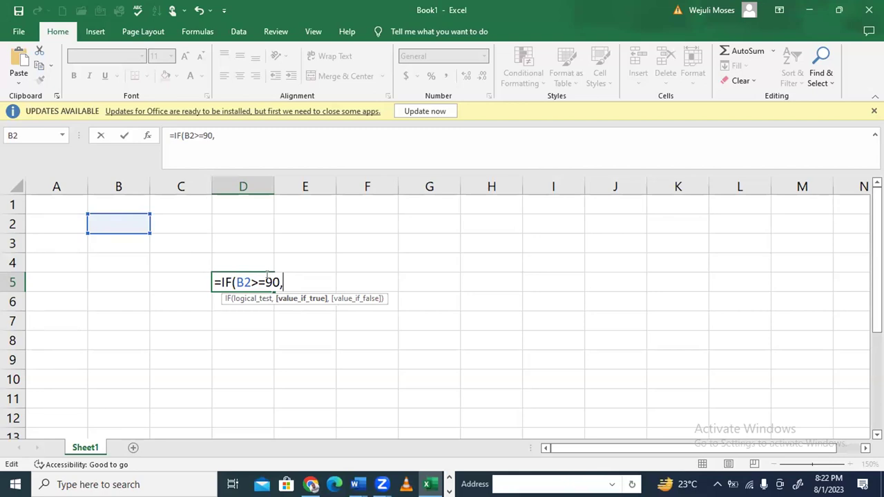
{"action": "type", "text": "\"D1\""}
{"action": "type", "text": ","}
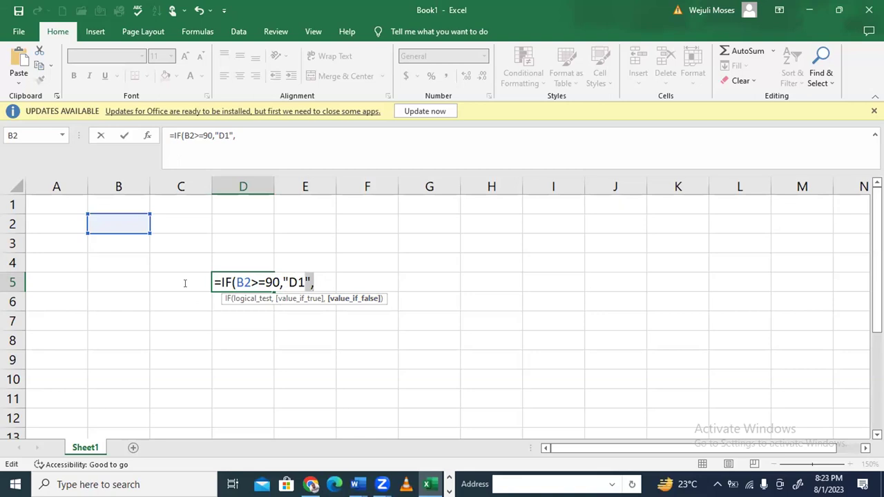
Delete the unfinished formula so cell D5 is left empty
{"action": "key", "text": "shift+Home"}
{"action": "key", "text": "BackSpace"}
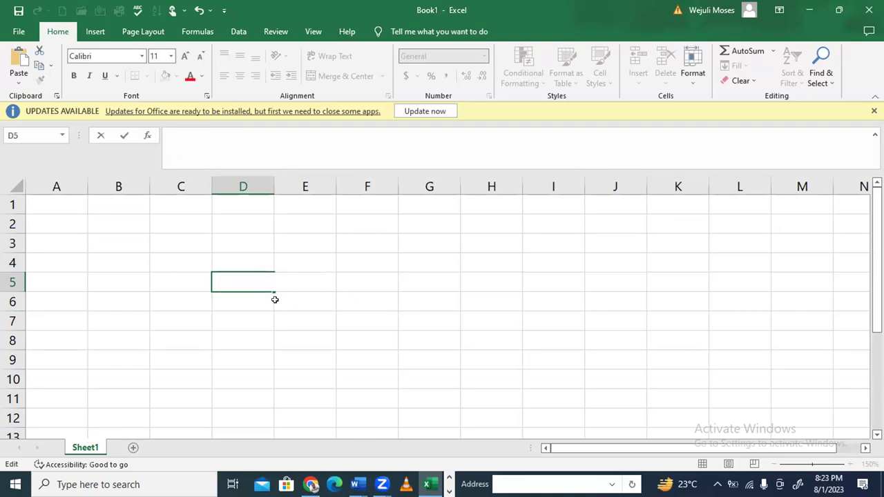
{"action": "left_click", "coordinate": [305, 302]}
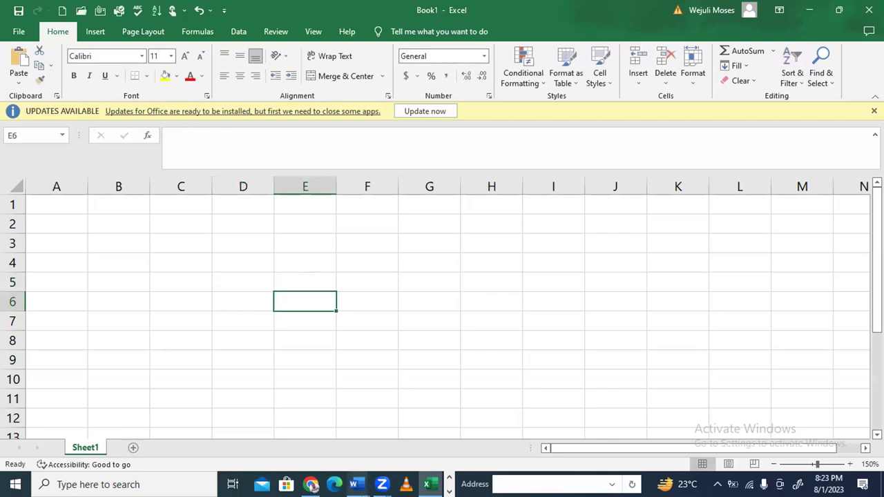
Switch to the Practical Workbook Project document and scroll to the Activity 25 marks table
{"action": "mouse_move", "coordinate": [354, 484]}
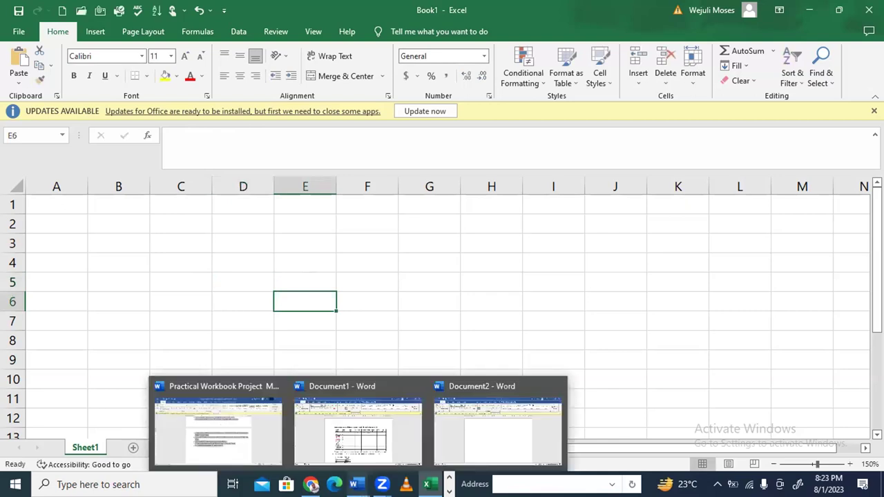
{"action": "left_click", "coordinate": [217, 414]}
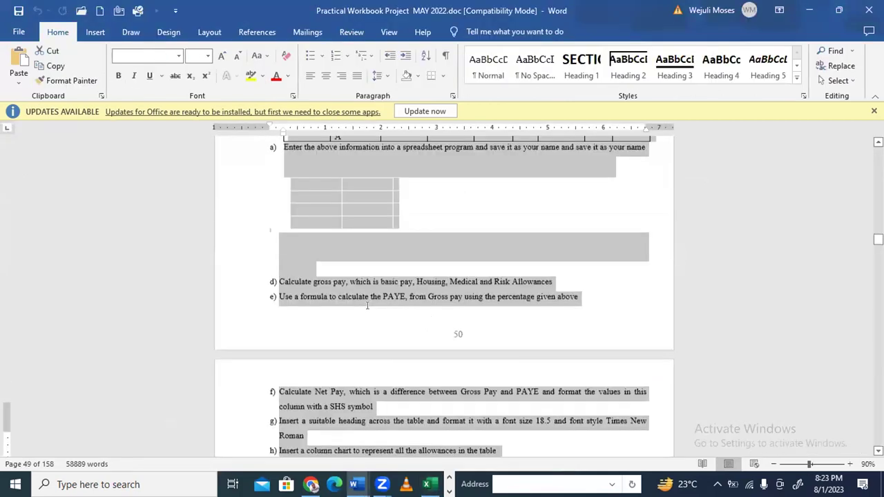
{"action": "scroll", "coordinate": [367, 305], "scroll_direction": "up", "scroll_amount": 7}
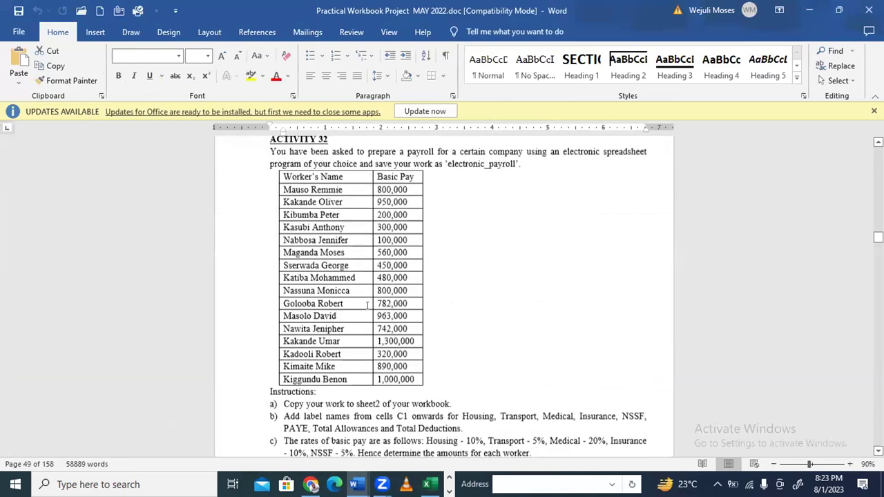
{"action": "scroll", "coordinate": [367, 305], "scroll_direction": "up", "scroll_amount": 5}
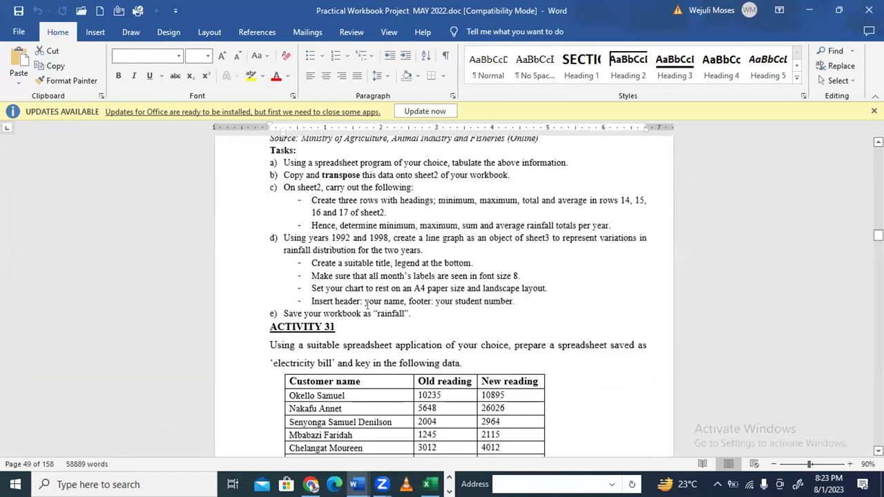
{"action": "scroll", "coordinate": [367, 305], "scroll_direction": "up", "scroll_amount": 4}
{"action": "scroll", "coordinate": [367, 306], "scroll_direction": "down", "scroll_amount": 9}
{"action": "scroll", "coordinate": [367, 306], "scroll_direction": "up", "scroll_amount": 8}
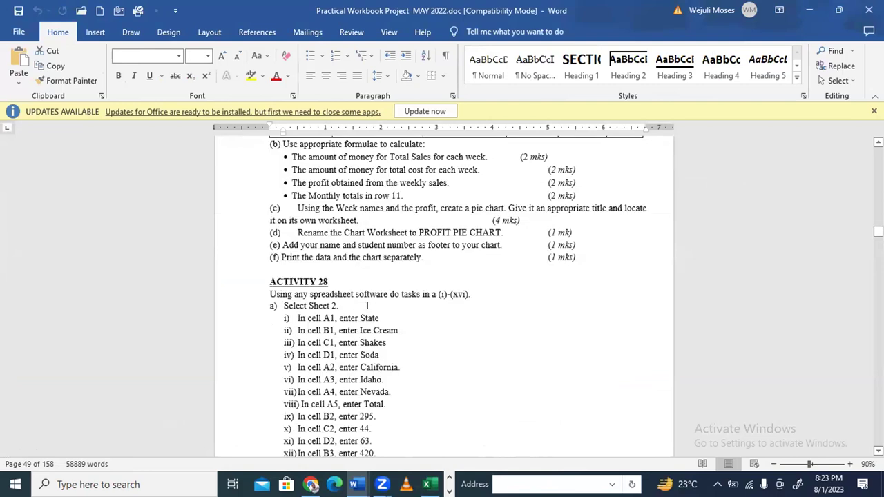
{"action": "scroll", "coordinate": [367, 305], "scroll_direction": "up", "scroll_amount": 6}
{"action": "scroll", "coordinate": [364, 302], "scroll_direction": "up", "scroll_amount": 6}
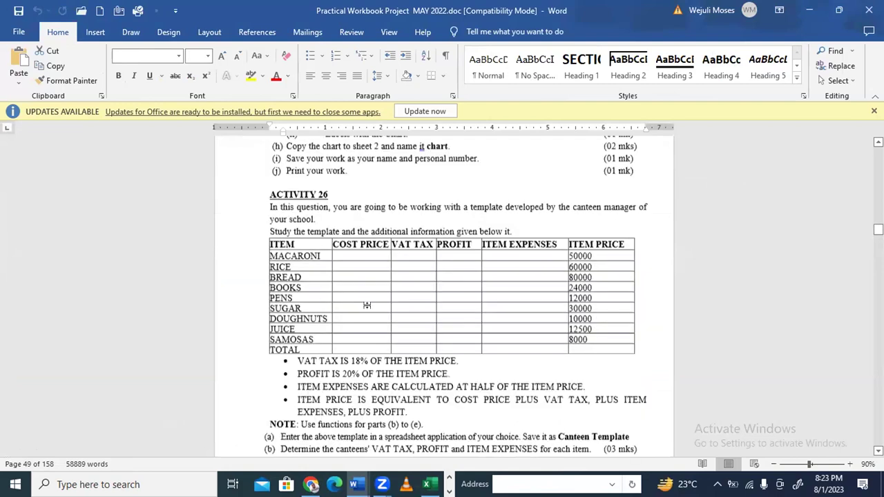
{"action": "scroll", "coordinate": [364, 302], "scroll_direction": "up", "scroll_amount": 5}
{"action": "scroll", "coordinate": [367, 306], "scroll_direction": "up", "scroll_amount": 5}
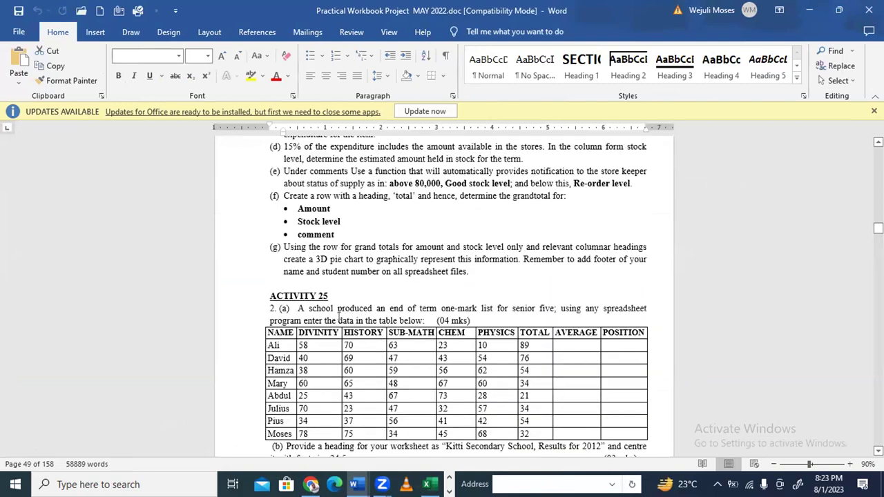
{"action": "scroll", "coordinate": [334, 316], "scroll_direction": "down", "scroll_amount": 1}
Copy the whole student marks table and paste it into Excel at cell A1
{"action": "left_click", "coordinate": [257, 292]}
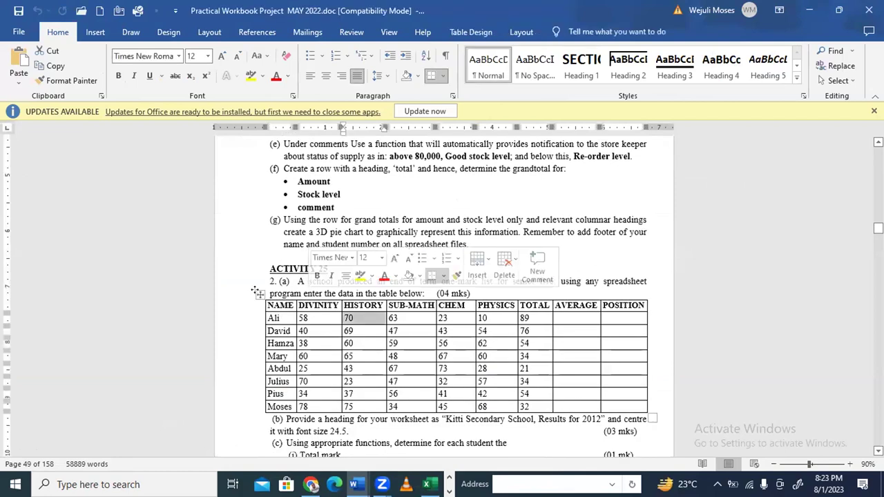
{"action": "left_click", "coordinate": [256, 293]}
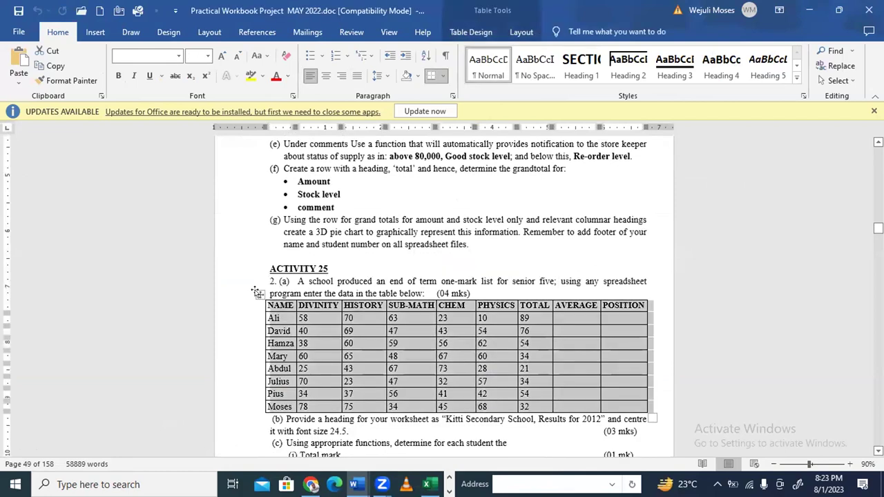
{"action": "key", "text": "ctrl+c"}
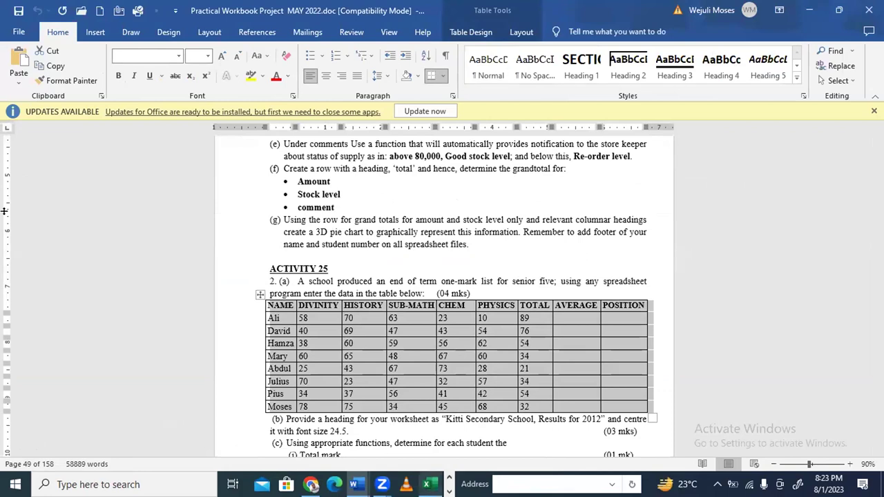
{"action": "key", "text": "alt+Tab"}
{"action": "left_click", "coordinate": [55, 201]}
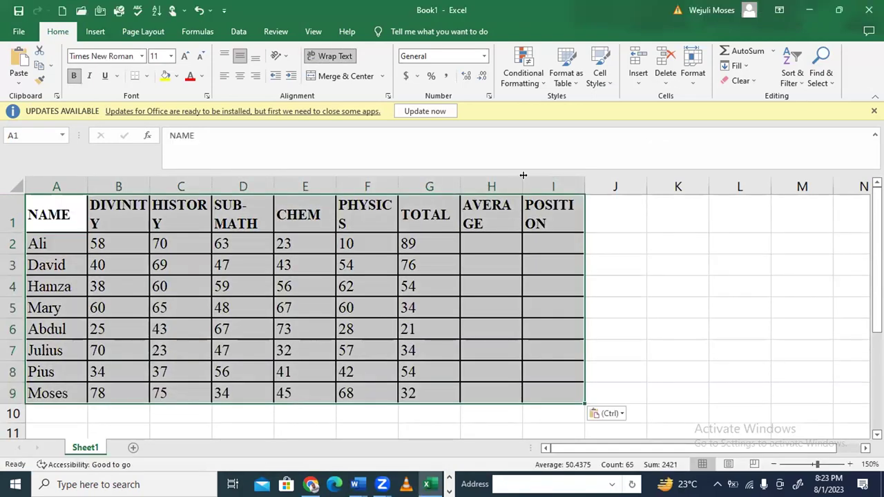
Widen columns H, C, B, D and F so AVERAGE, HISTORY, DIVINITY, SUB-MATH and PHYSICS fit
{"action": "left_click_drag", "start_coordinate": [522, 184], "coordinate": [553, 183]}
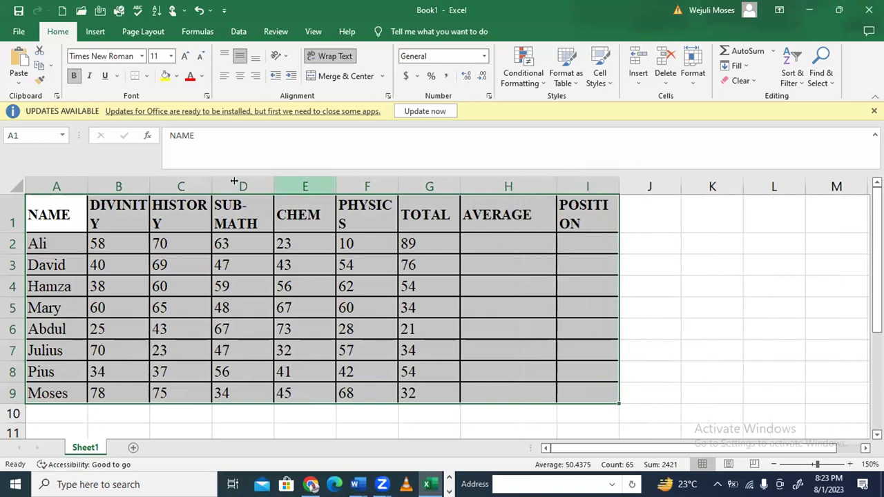
{"action": "left_click_drag", "start_coordinate": [213, 184], "coordinate": [236, 183]}
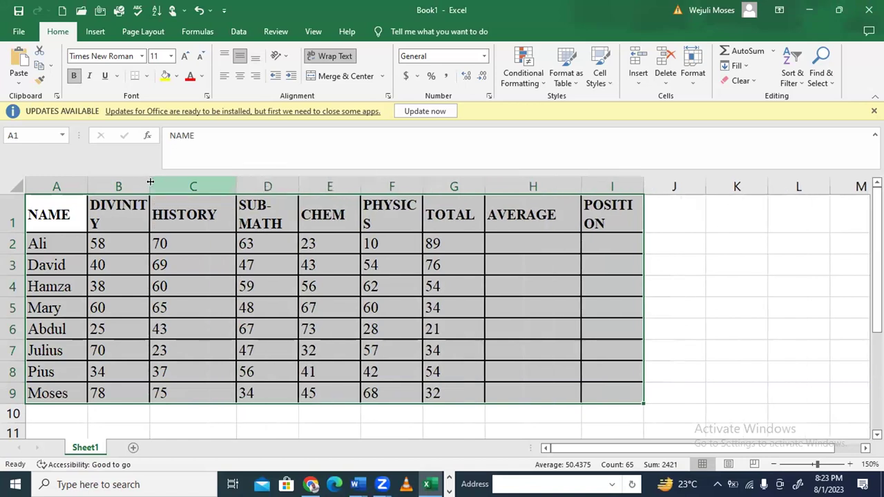
{"action": "left_click_drag", "start_coordinate": [150, 182], "coordinate": [159, 181]}
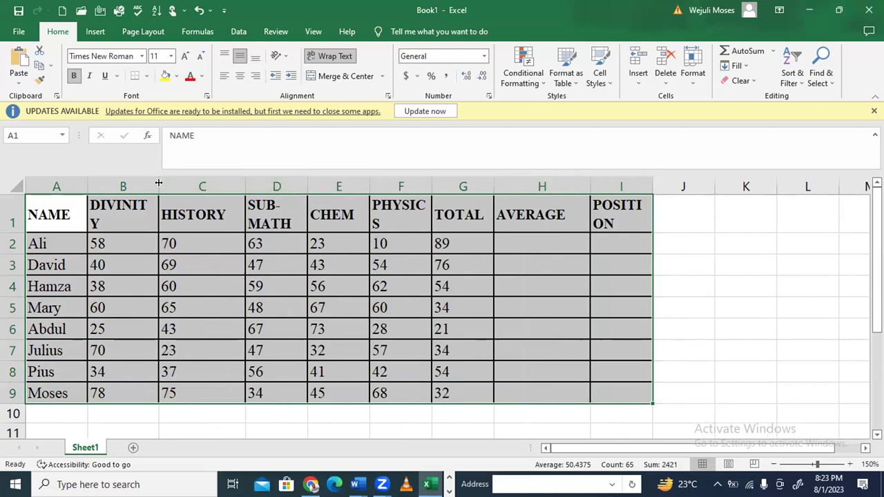
{"action": "left_click_drag", "start_coordinate": [169, 182], "coordinate": [170, 182]}
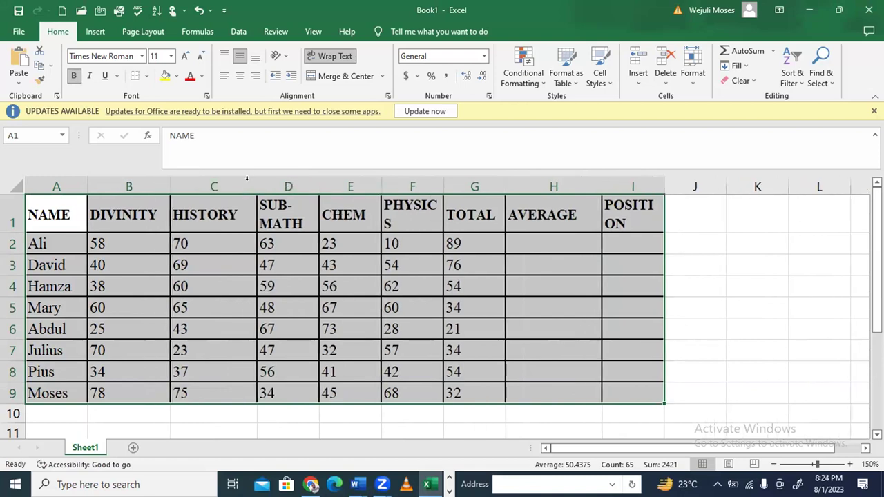
{"action": "left_click_drag", "start_coordinate": [338, 182], "coordinate": [342, 182]}
{"action": "left_click_drag", "start_coordinate": [461, 184], "coordinate": [481, 181]}
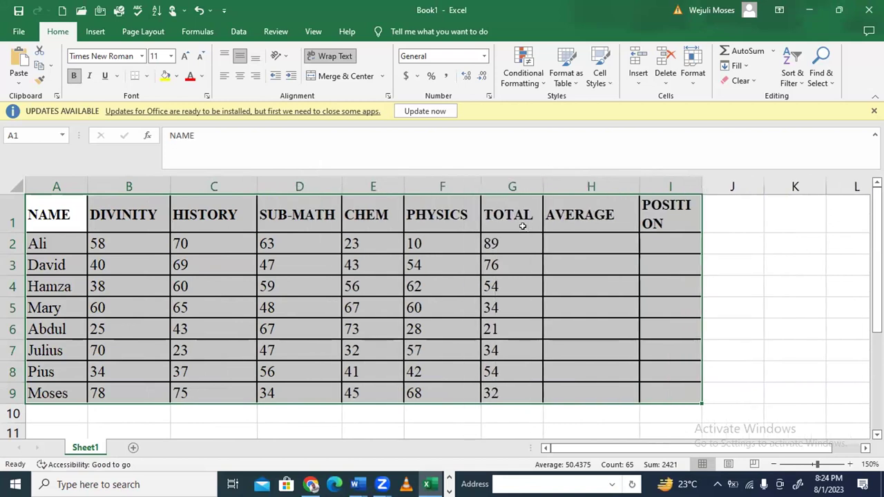
{"action": "left_click_drag", "start_coordinate": [509, 237], "coordinate": [509, 392]}
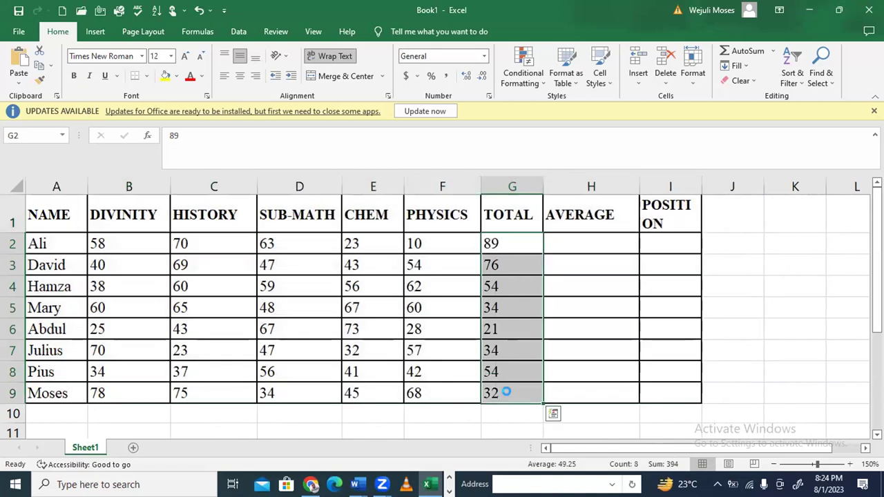
Replace the typed totals in G2:G9 with AutoSum formulas filled down for every student
{"action": "key", "text": "Delete"}
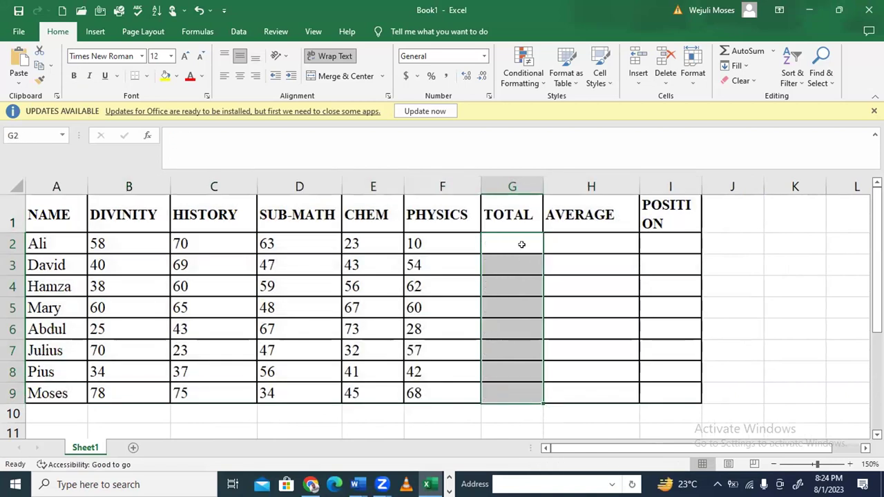
{"action": "left_click", "coordinate": [521, 245]}
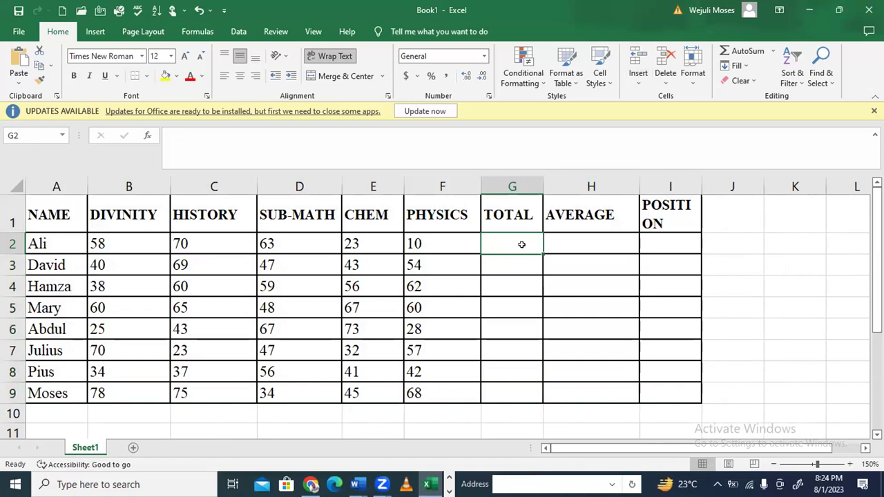
{"action": "key", "text": "alt+equal"}
{"action": "key", "text": "Return"}
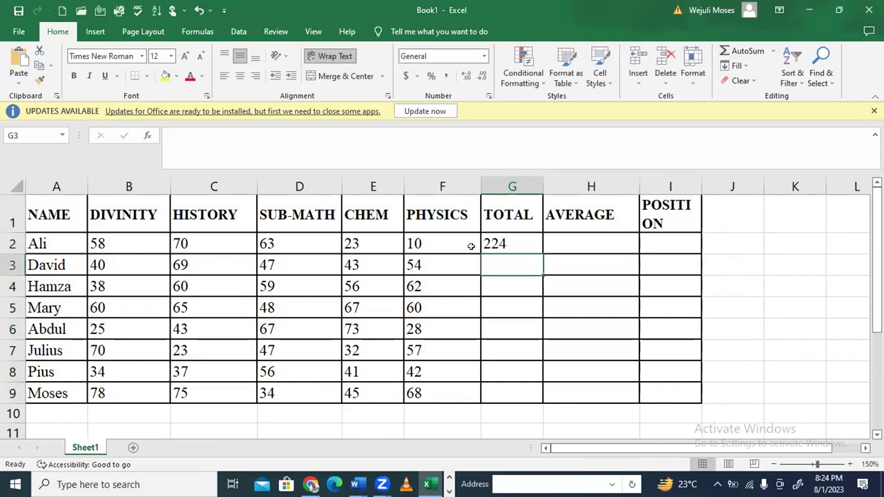
{"action": "left_click", "coordinate": [539, 250]}
{"action": "double_click", "coordinate": [542, 254]}
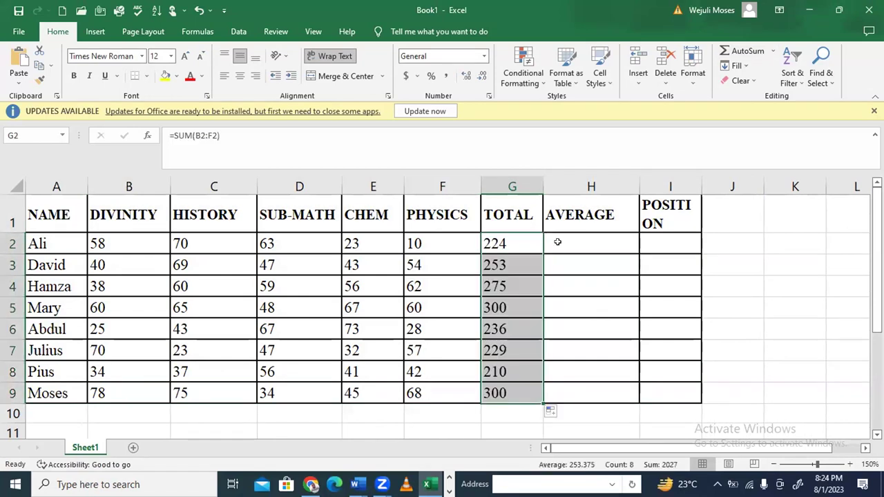
Fill H2:H9 with =AVERAGE(B2:F2), giving each student's mean mark
{"action": "left_click", "coordinate": [558, 242]}
{"action": "type", "text": "="}
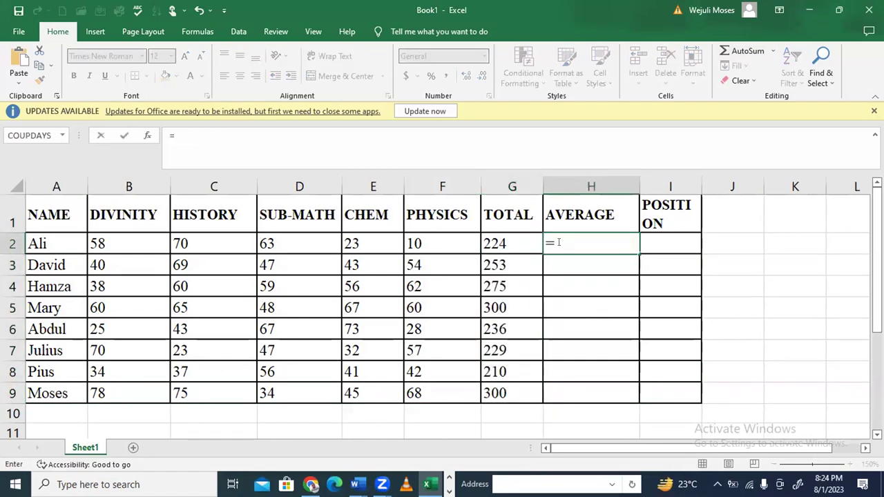
{"action": "type", "text": "AVER"}
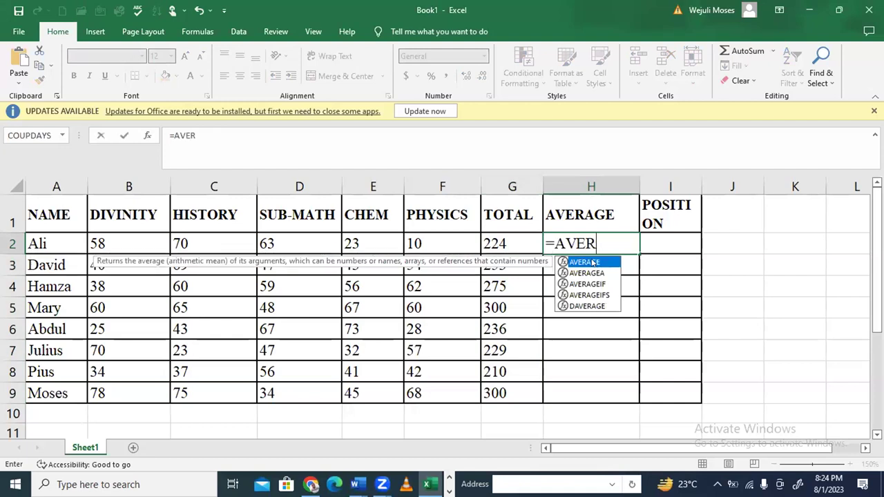
{"action": "key", "text": "Tab"}
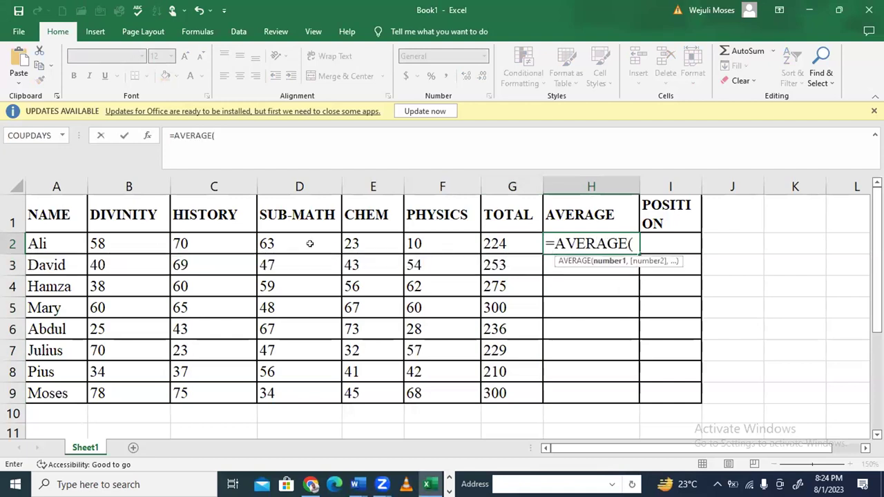
{"action": "left_click_drag", "start_coordinate": [104, 243], "coordinate": [416, 243]}
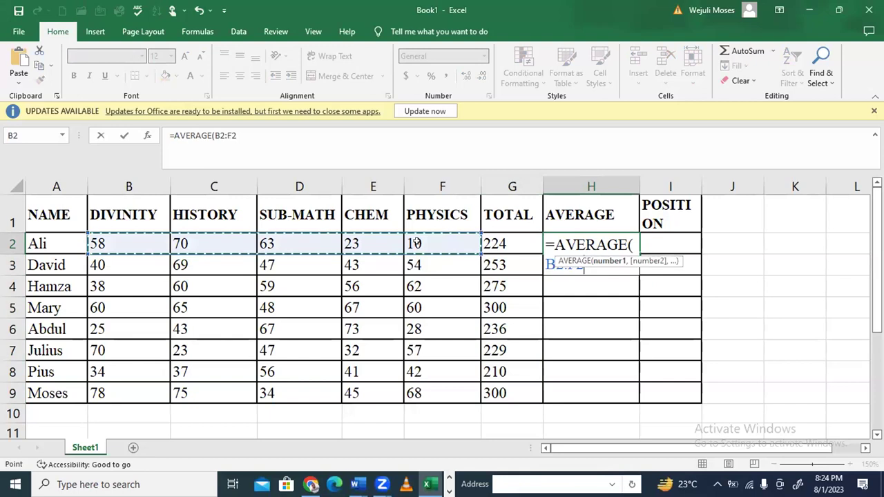
{"action": "key", "text": "Return"}
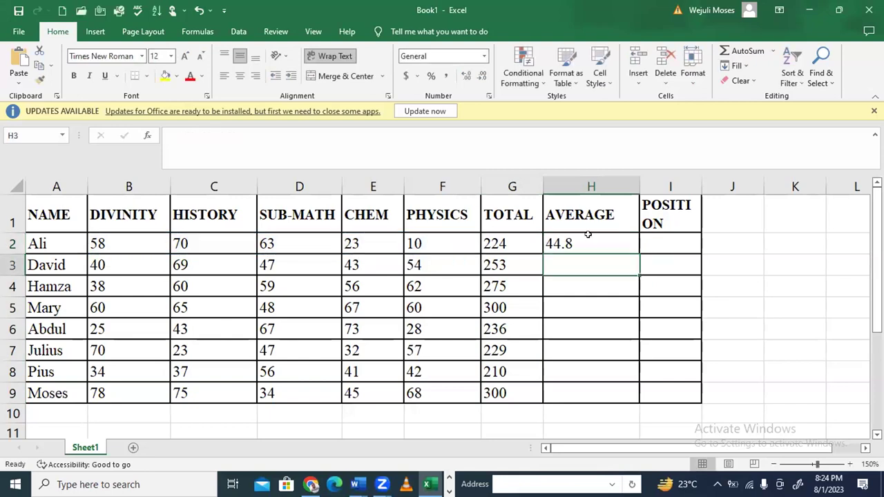
{"action": "left_click", "coordinate": [617, 236]}
{"action": "double_click", "coordinate": [636, 253]}
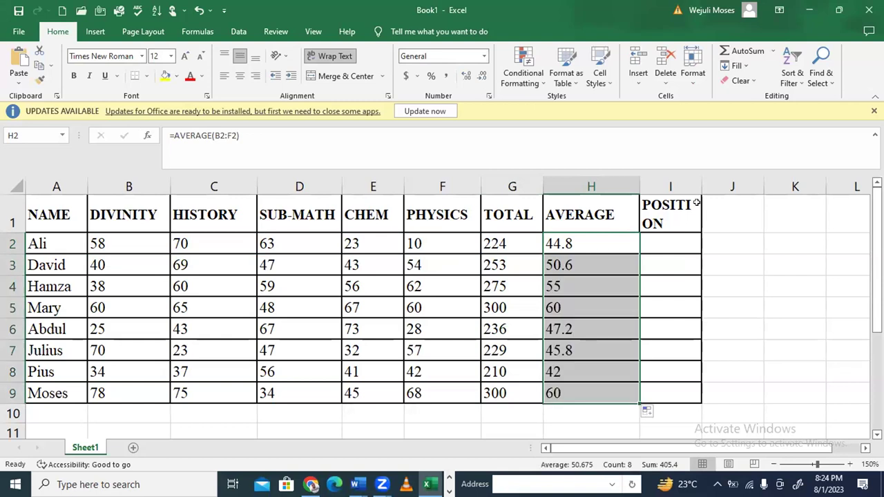
Rename the subject headings to ENG, MTC, SST and SCIE, then select the PHYSICS column F
{"action": "left_click", "coordinate": [661, 202]}
{"action": "left_click", "coordinate": [108, 216]}
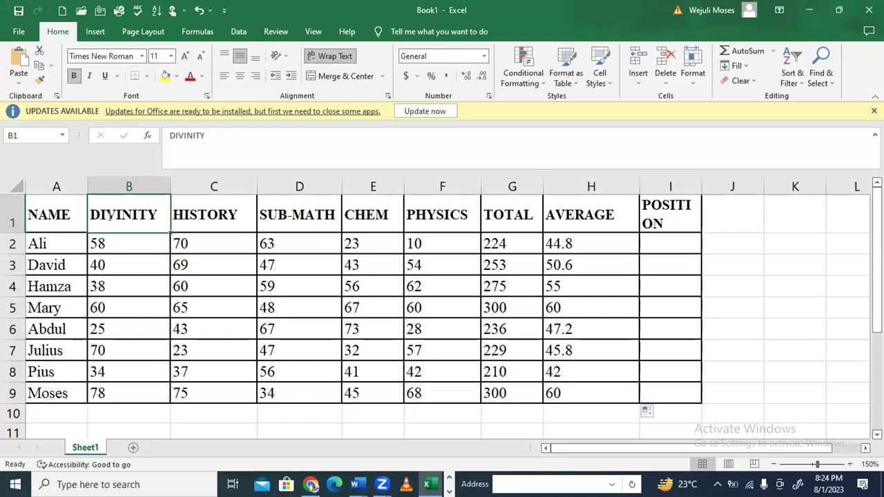
{"action": "type", "text": "ENG"}
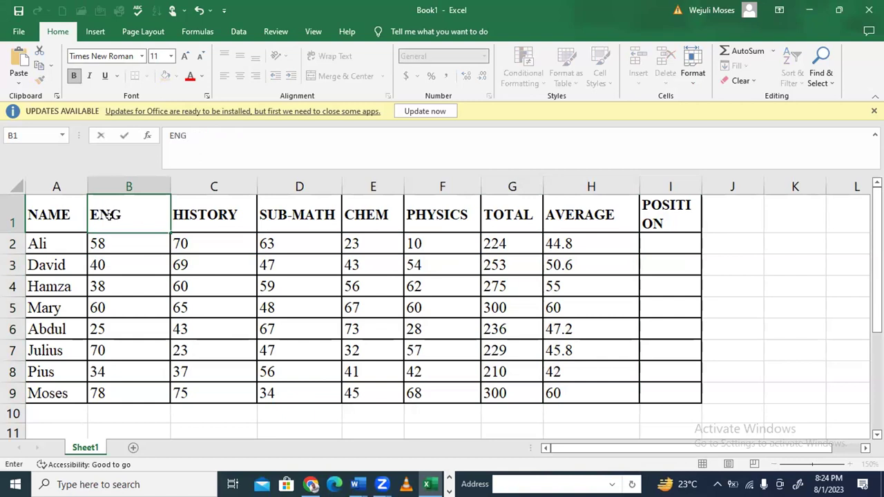
{"action": "key", "text": "Tab"}
{"action": "type", "text": "MT"}
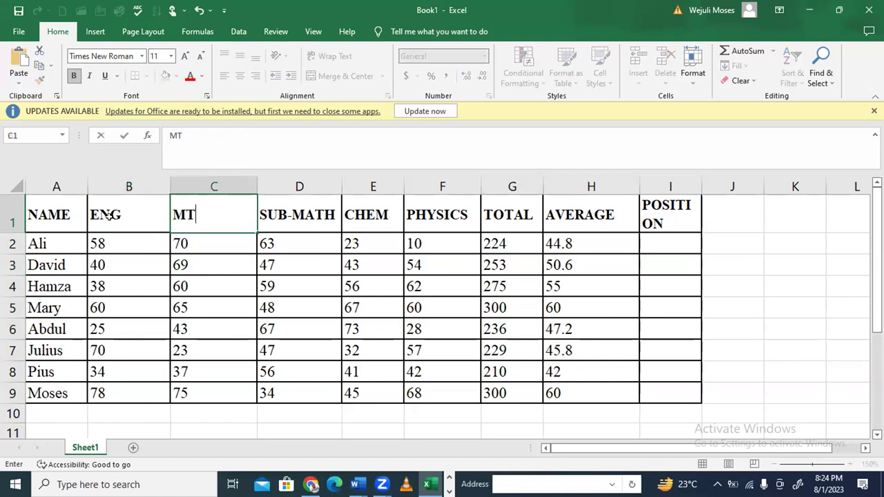
{"action": "type", "text": "C"}
{"action": "key", "text": "Tab"}
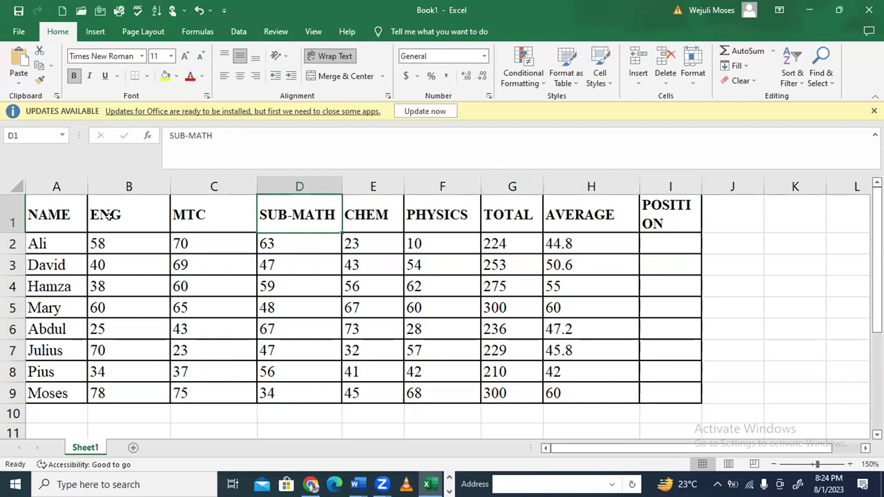
{"action": "type", "text": "SST"}
{"action": "key", "text": "Tab"}
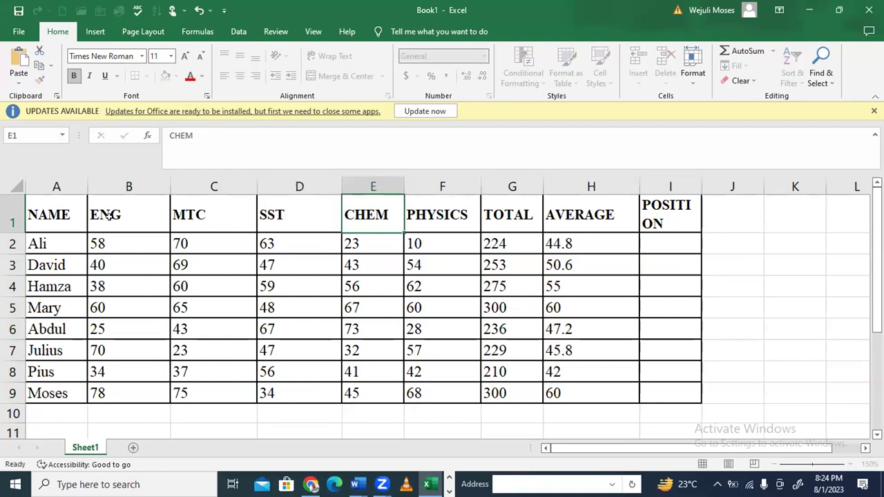
{"action": "type", "text": "SCIE"}
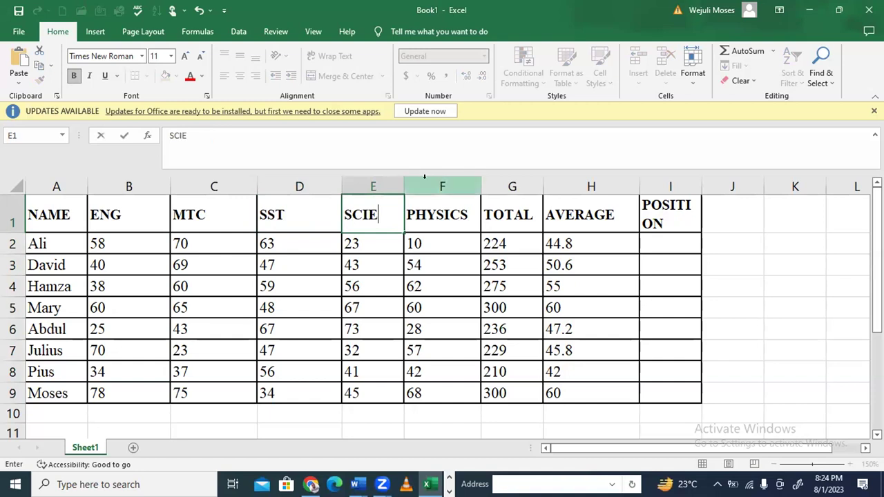
{"action": "left_click", "coordinate": [424, 179]}
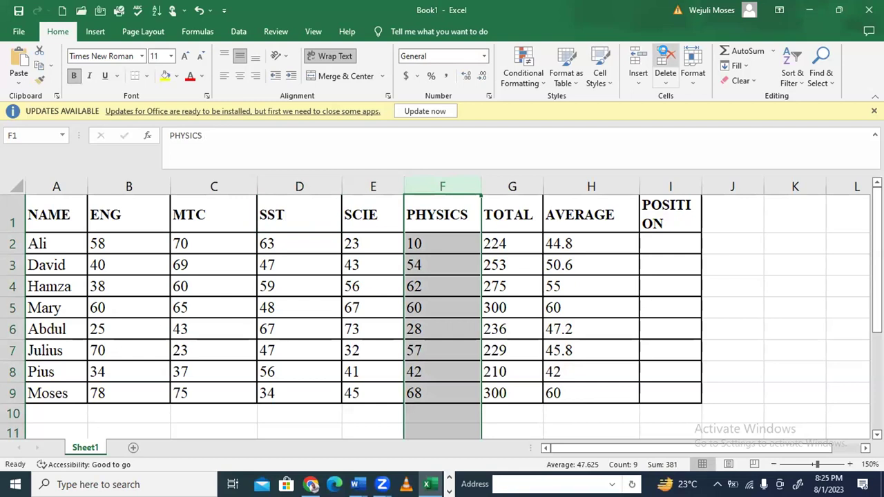
Delete the PHYSICS column, narrow the AVERAGE column and widen the POSITION column
{"action": "key", "text": "ctrl+minus"}
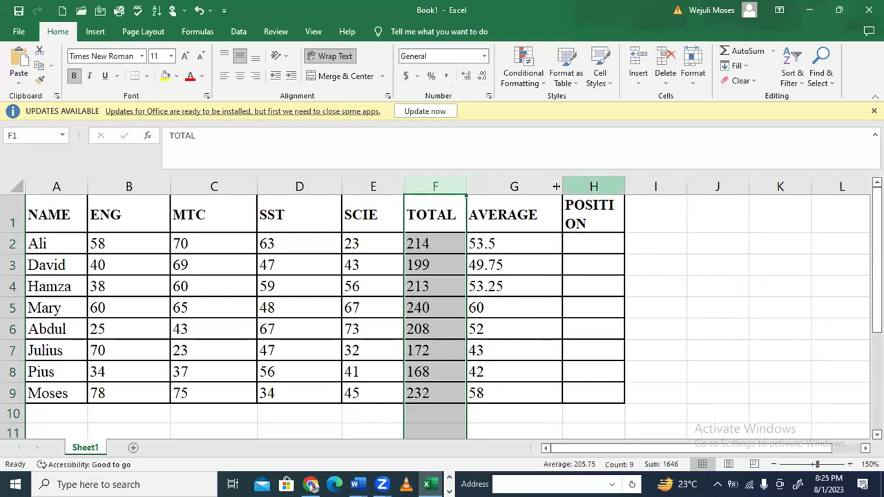
{"action": "left_click_drag", "start_coordinate": [561, 188], "coordinate": [535, 200]}
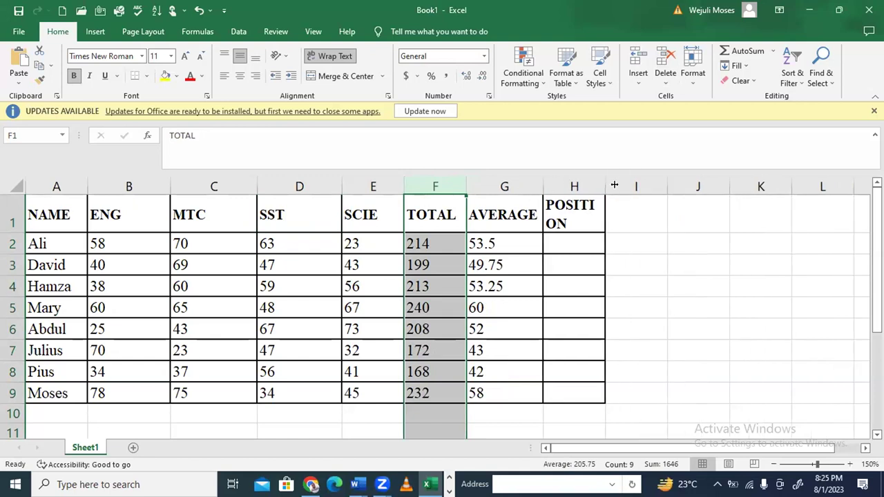
{"action": "left_click_drag", "start_coordinate": [616, 180], "coordinate": [623, 181]}
Rename the H1 heading from POSITION to COMMENT and enter 250-400 in J2
{"action": "left_click", "coordinate": [581, 175]}
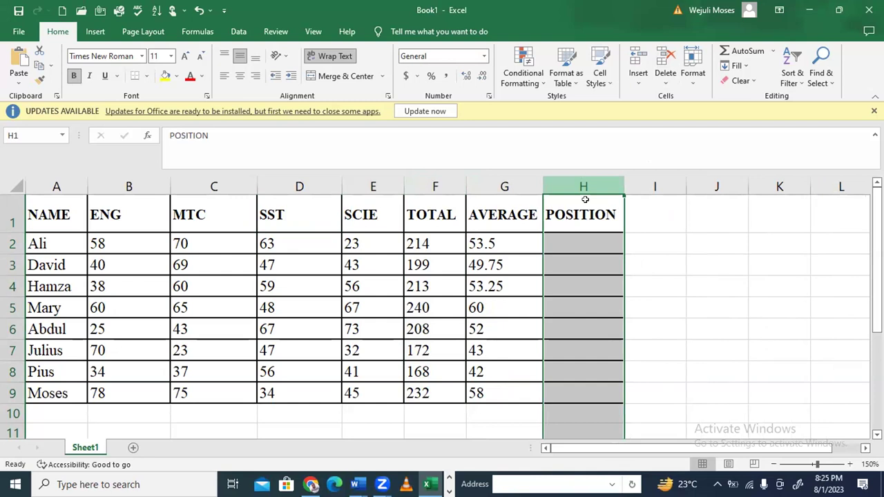
{"action": "left_click", "coordinate": [584, 200]}
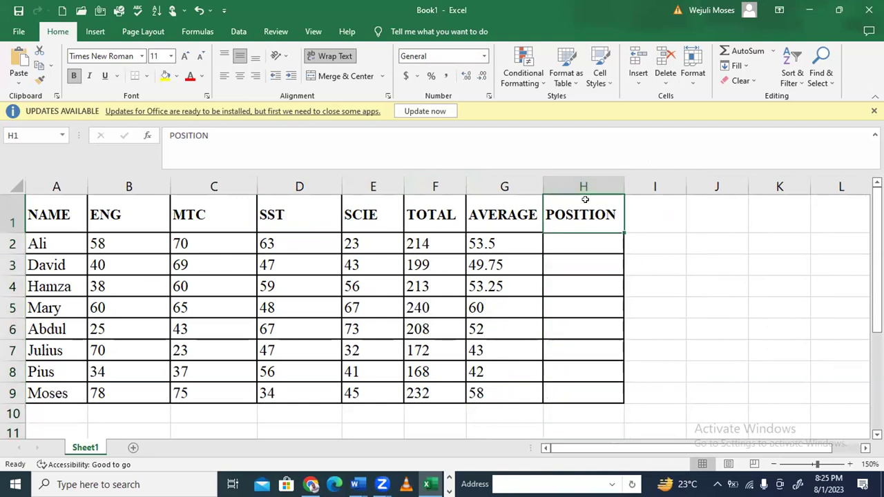
{"action": "type", "text": "COMME"}
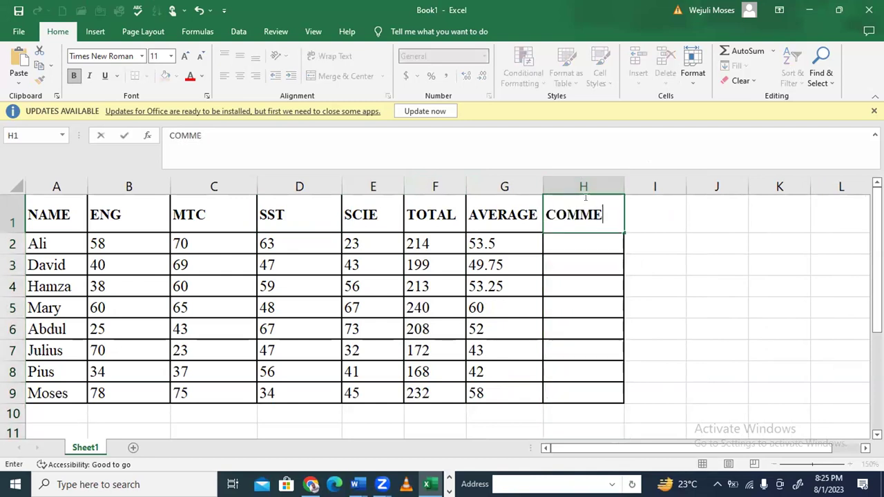
{"action": "type", "text": "NT"}
{"action": "left_click", "coordinate": [722, 244]}
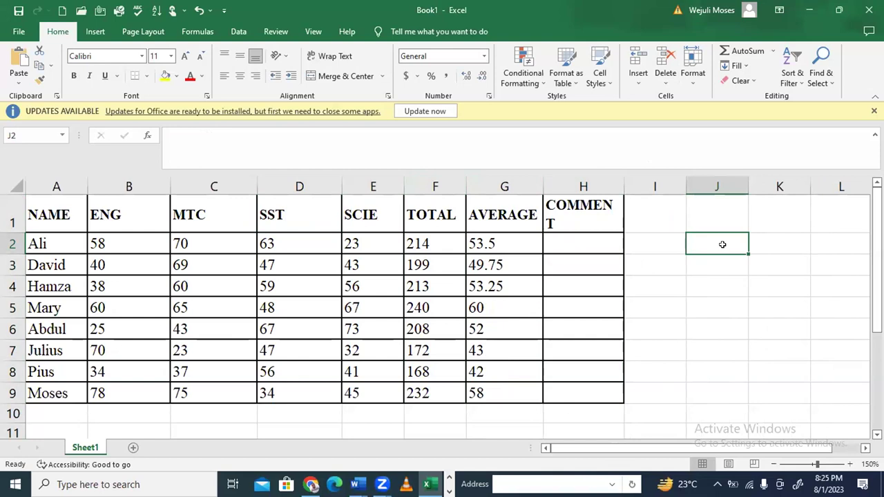
{"action": "type", "text": "250-400"}
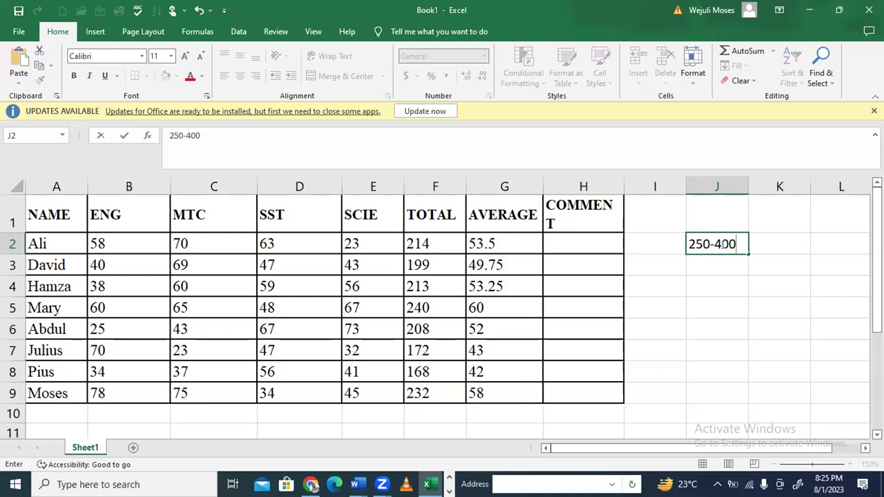
Put Promoted beside 250-400 and add 200-249 with Probation in row 3
{"action": "key", "text": "Tab"}
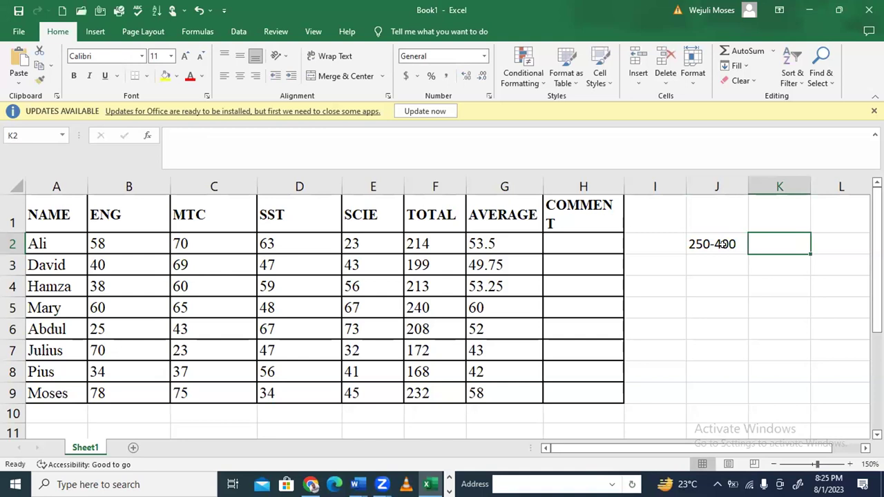
{"action": "type", "text": "Pr"}
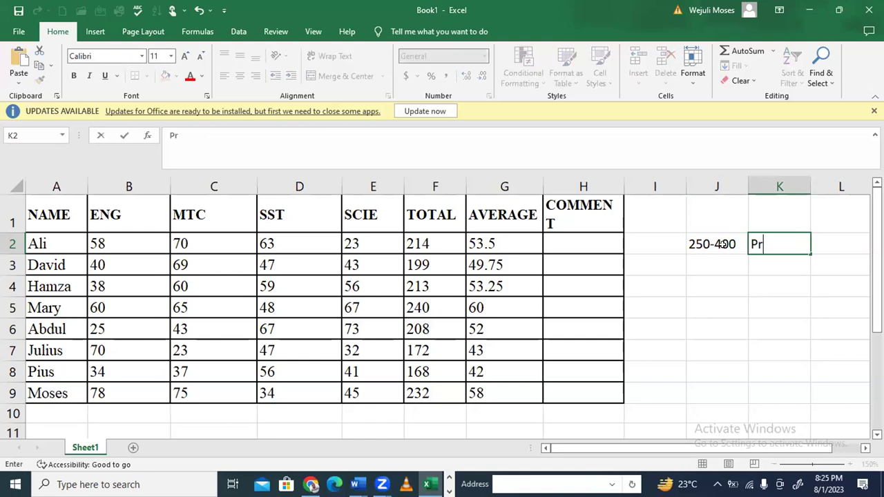
{"action": "type", "text": "omoted"}
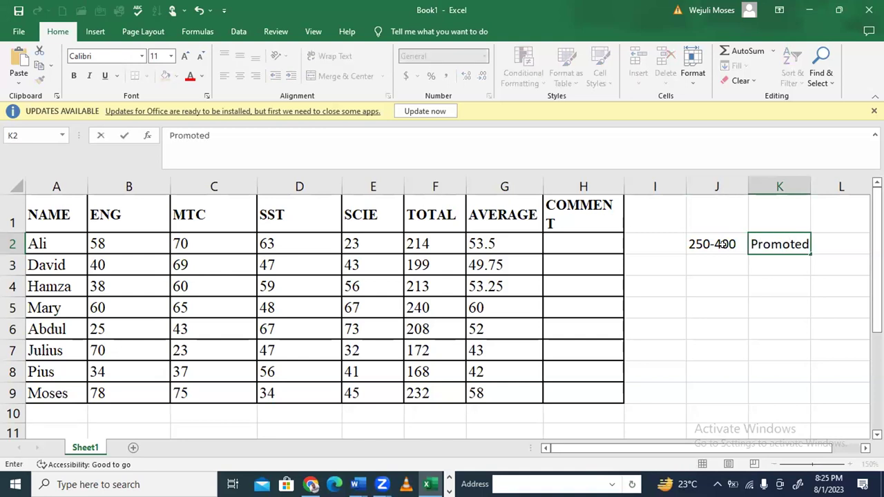
{"action": "left_click", "coordinate": [719, 264]}
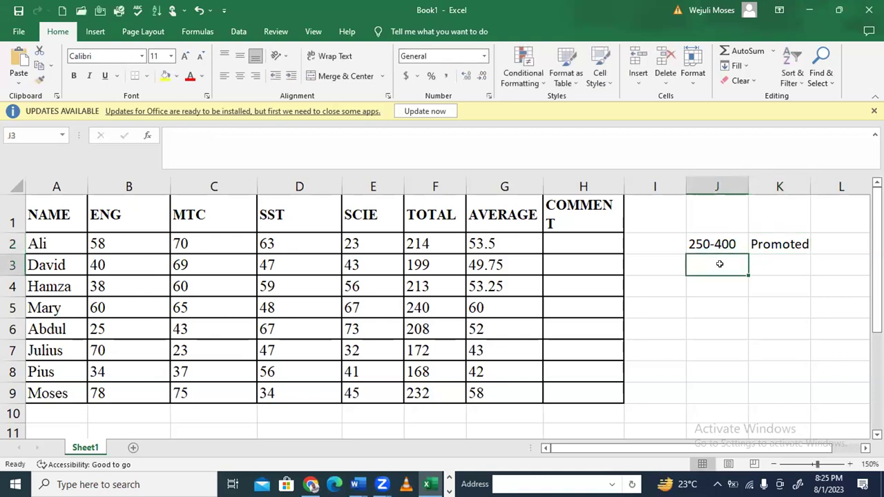
{"action": "type", "text": "20"}
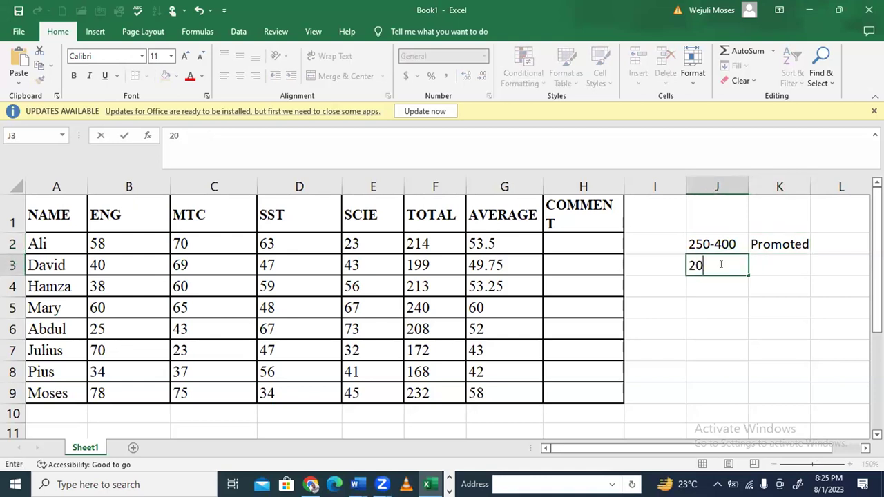
{"action": "type", "text": "0-249"}
{"action": "key", "text": "Tab"}
{"action": "type", "text": "Prob"}
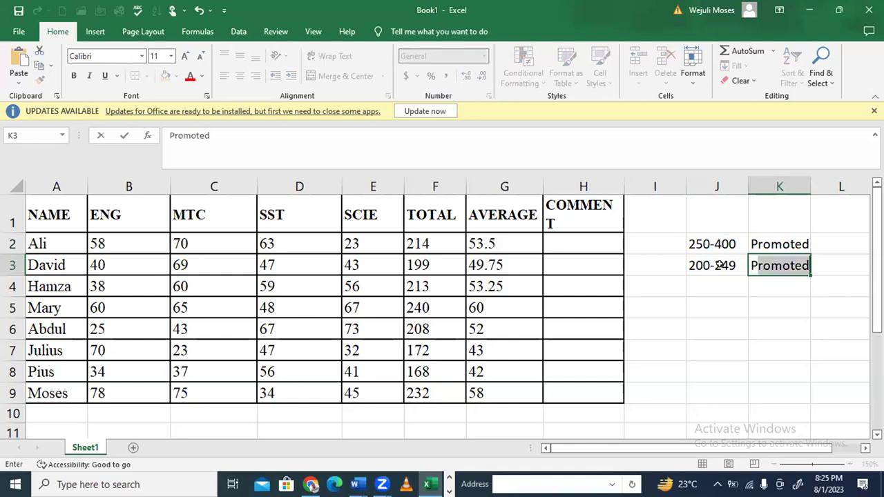
{"action": "type", "text": "ation"}
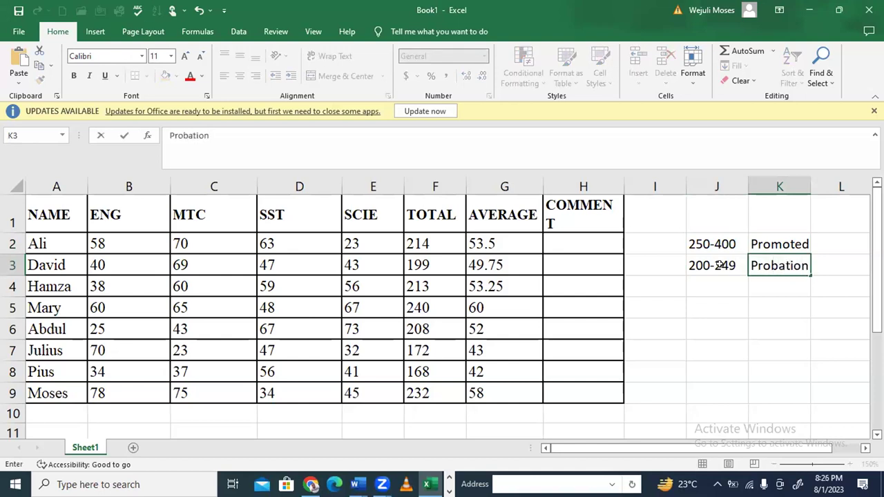
Add the 0-199 range with Repeat in J4:K4
{"action": "key", "text": "Return"}
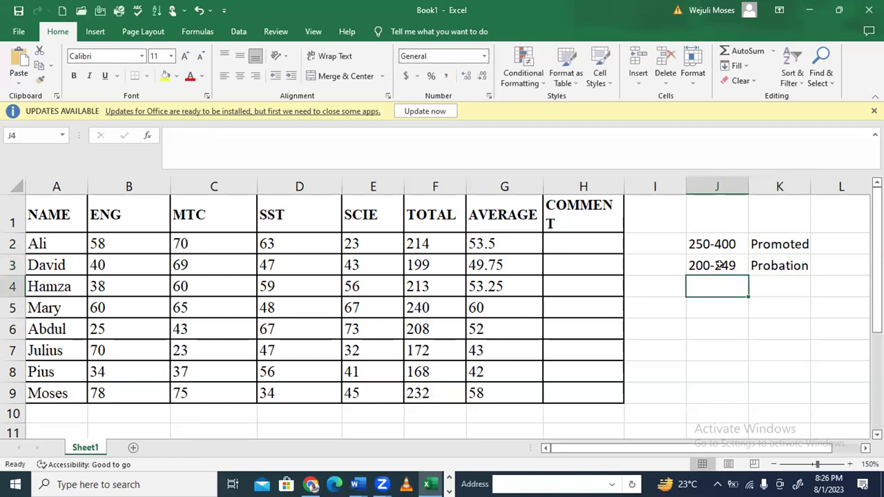
{"action": "type", "text": "0-"}
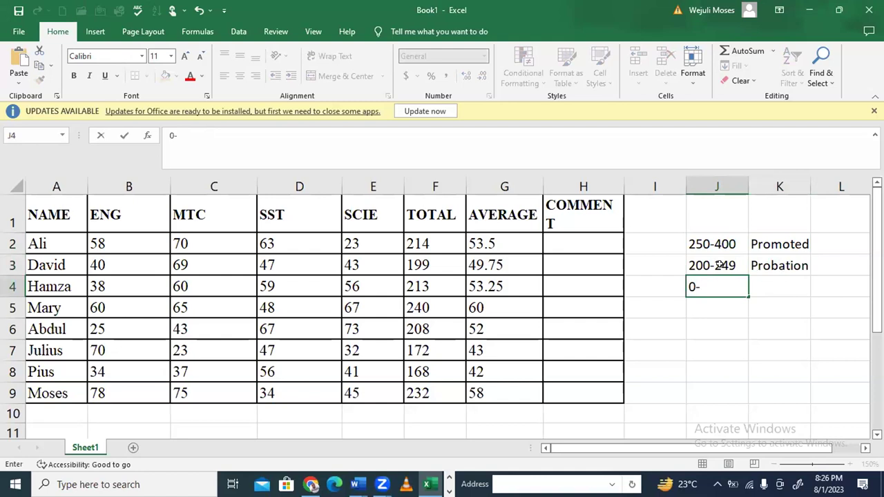
{"action": "type", "text": "199"}
{"action": "key", "text": "Tab"}
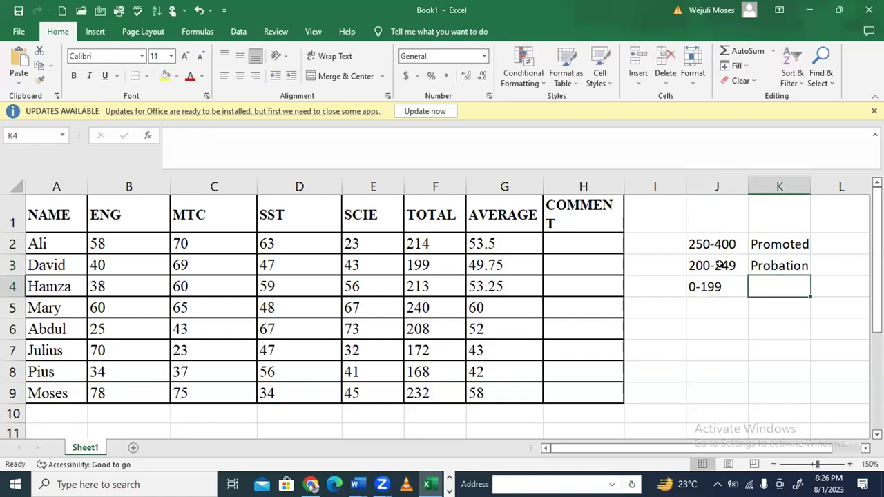
{"action": "type", "text": "F"}
{"action": "key", "text": "BackSpace"}
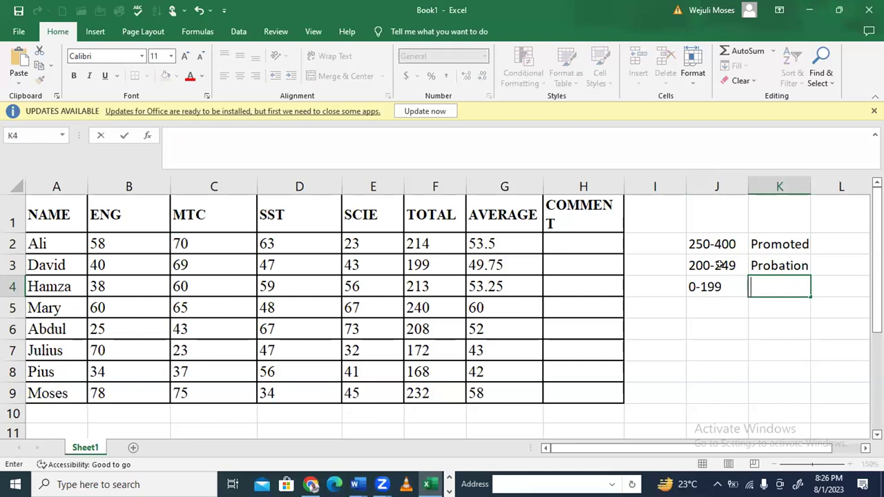
{"action": "type", "text": "Repeat"}
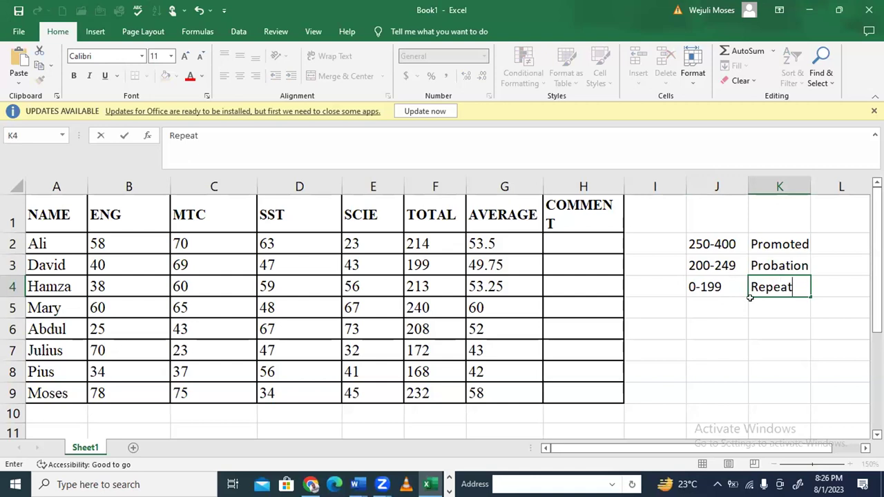
{"action": "left_click", "coordinate": [742, 320]}
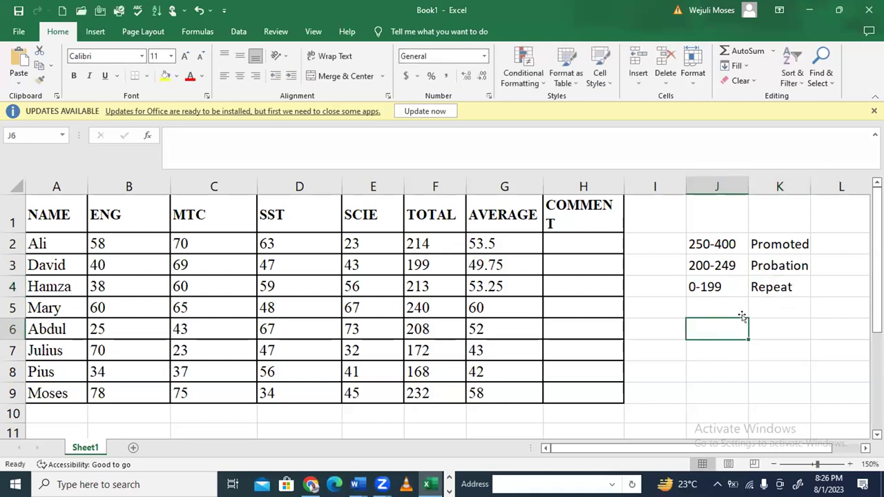
Widen column H so COMMENT fits on one line, and narrow columns B through E
{"action": "left_click_drag", "start_coordinate": [624, 185], "coordinate": [635, 185]}
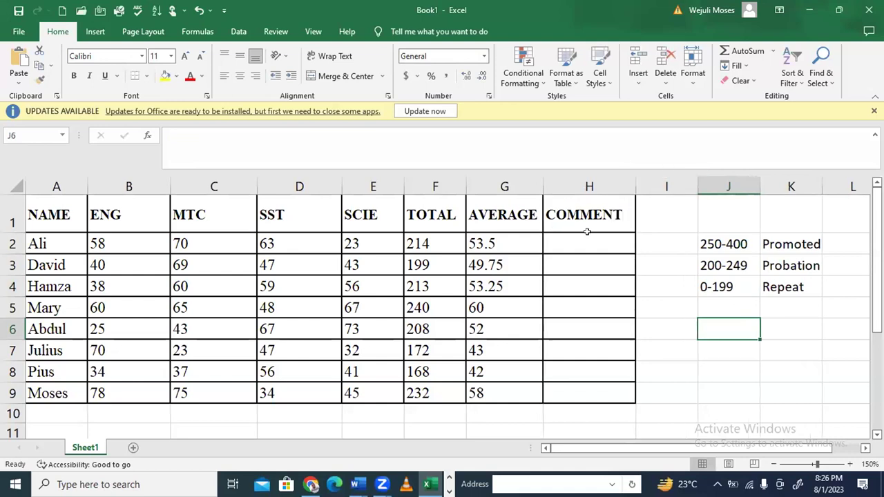
{"action": "left_click", "coordinate": [586, 235]}
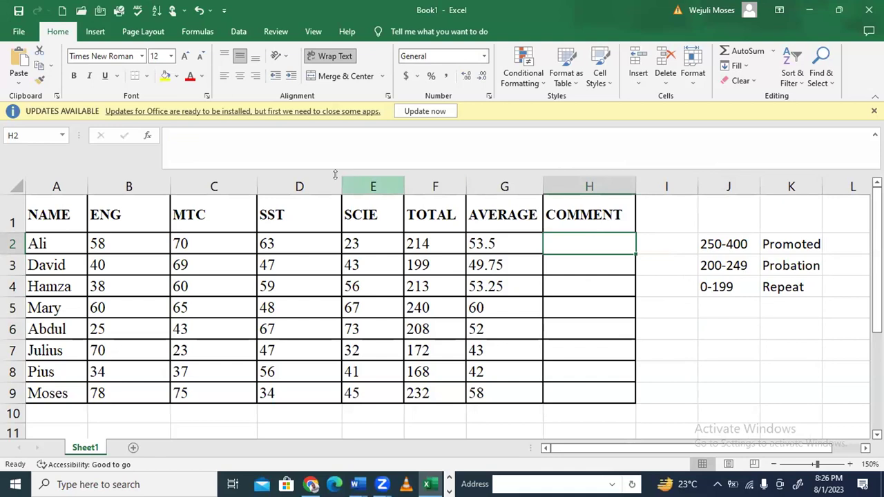
{"action": "left_click_drag", "start_coordinate": [170, 185], "coordinate": [129, 214]}
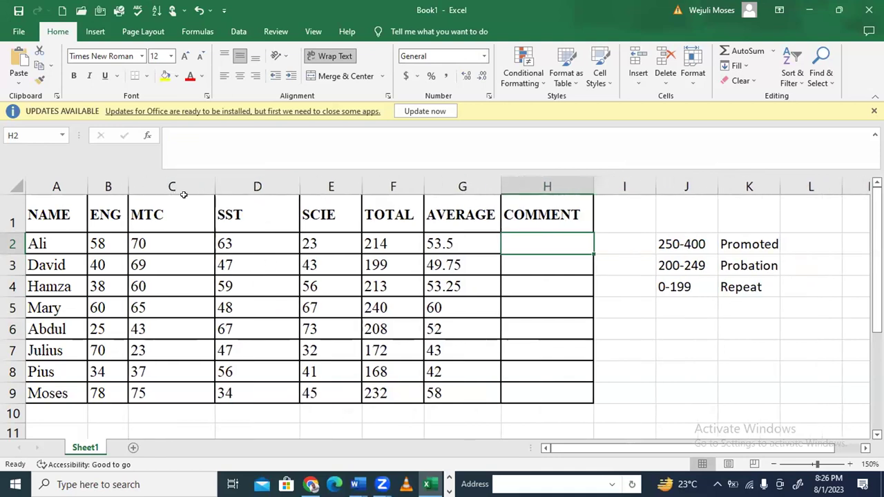
{"action": "left_click_drag", "start_coordinate": [215, 185], "coordinate": [175, 209]}
{"action": "left_click_drag", "start_coordinate": [253, 186], "coordinate": [205, 204]}
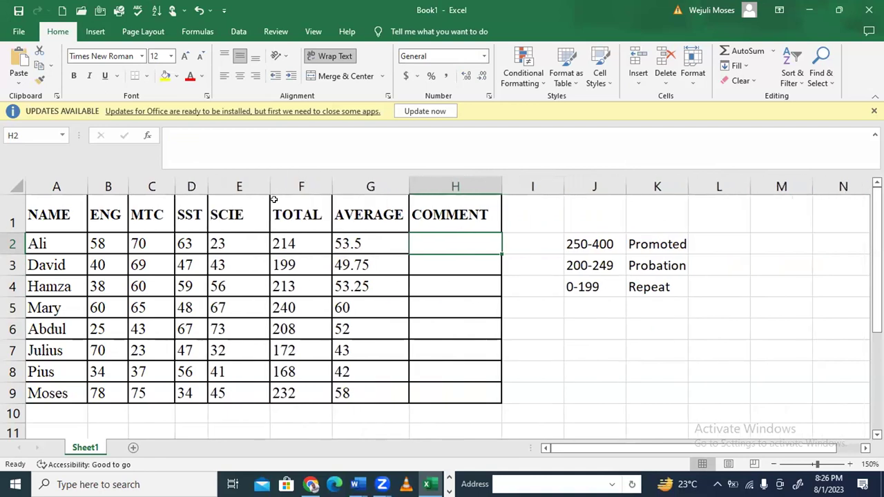
{"action": "left_click_drag", "start_coordinate": [266, 182], "coordinate": [253, 204]}
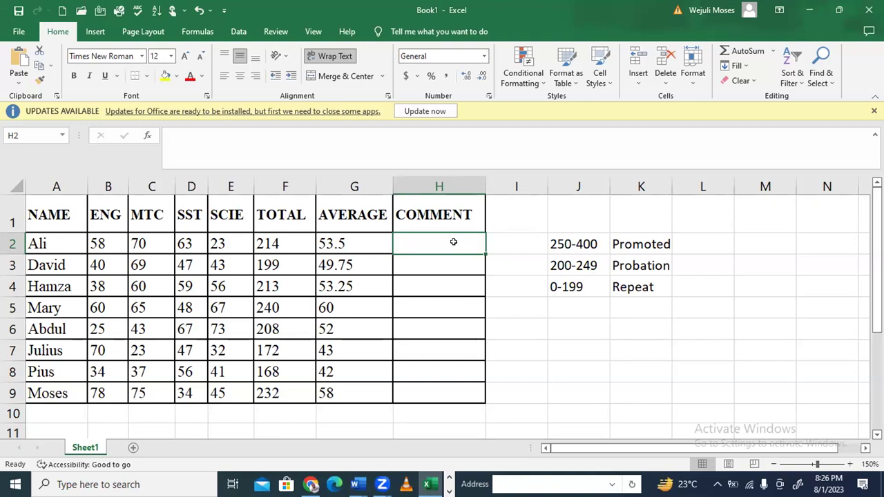
Change E2's SCIE mark to 80 and D9's SST mark to 75, then check the SUM totals
{"action": "left_click", "coordinate": [224, 241]}
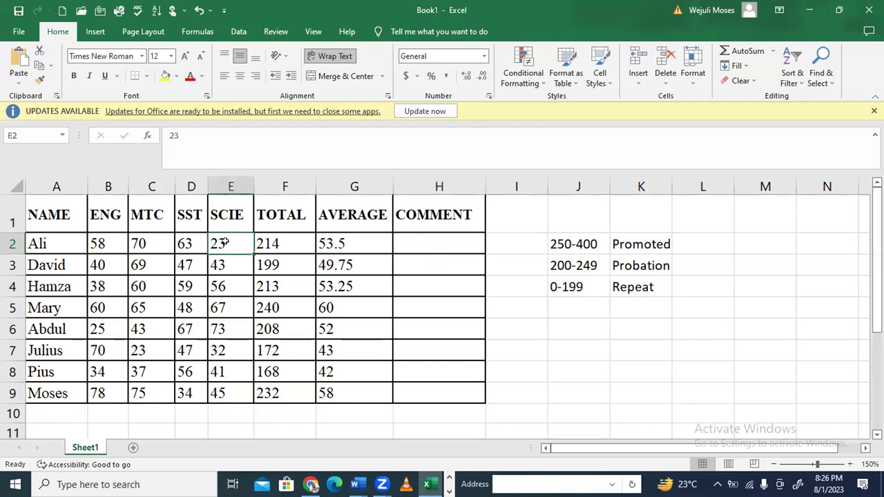
{"action": "type", "text": "80"}
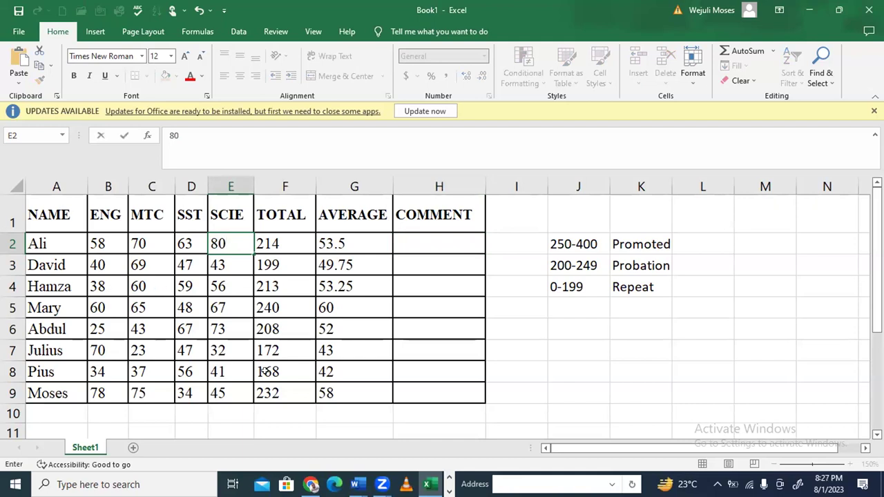
{"action": "left_click", "coordinate": [197, 392]}
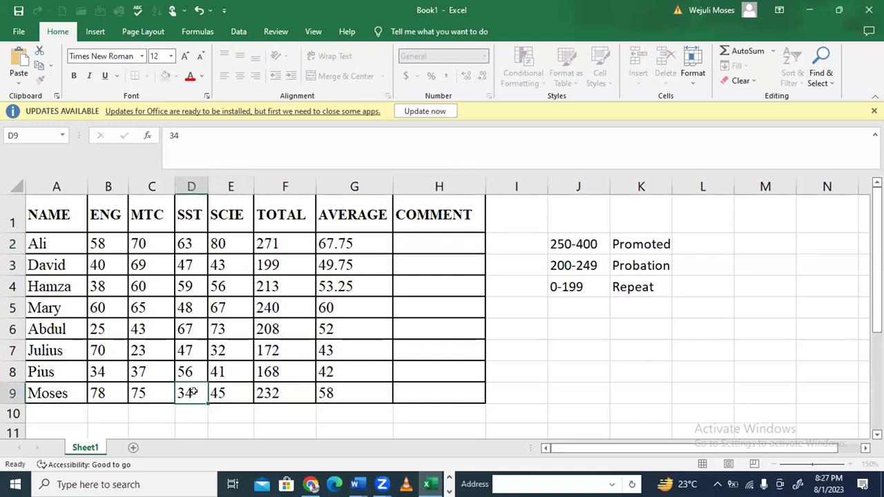
{"action": "type", "text": "75"}
{"action": "left_click", "coordinate": [194, 341]}
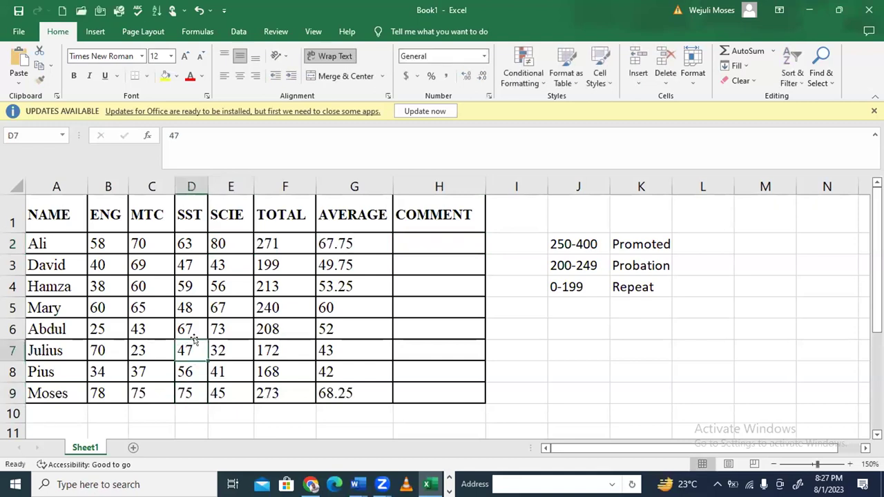
{"action": "left_click", "coordinate": [284, 285]}
{"action": "left_click", "coordinate": [280, 305]}
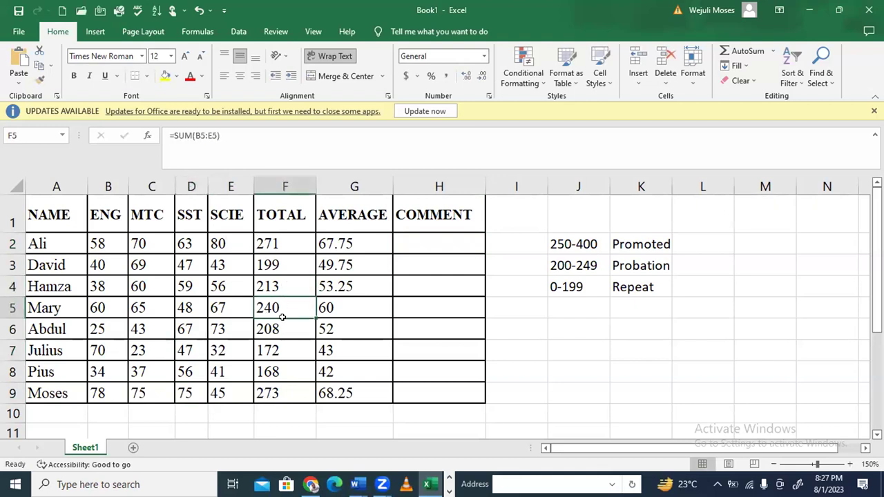
{"action": "left_click", "coordinate": [410, 241]}
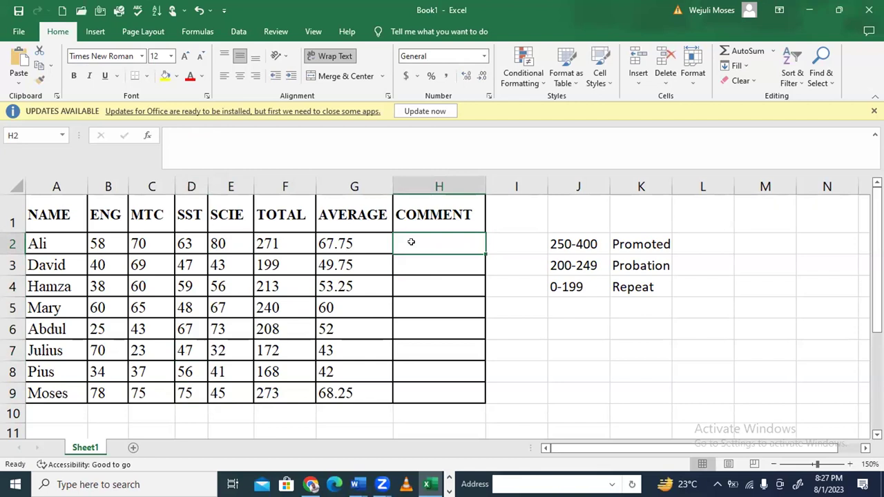
In H2 begin the formula =IF(F2>=250,"Promoted", followed by a nested if
{"action": "type", "text": "=if"}
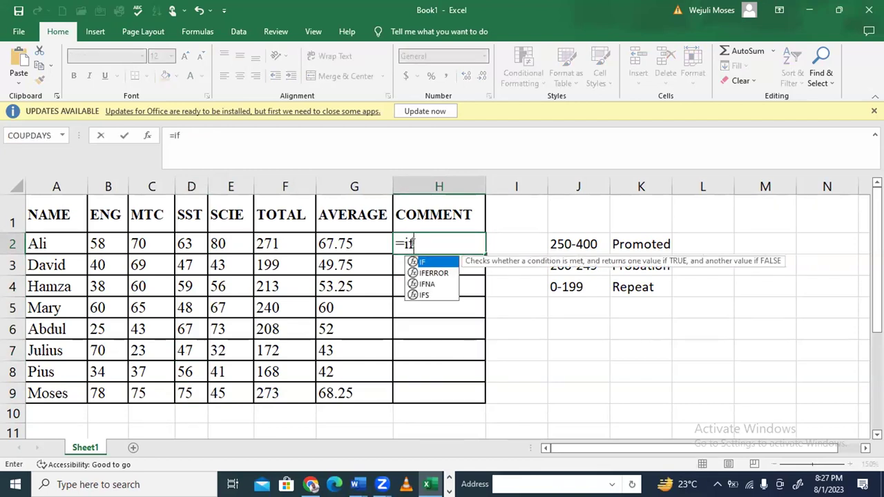
{"action": "double_click", "coordinate": [444, 263]}
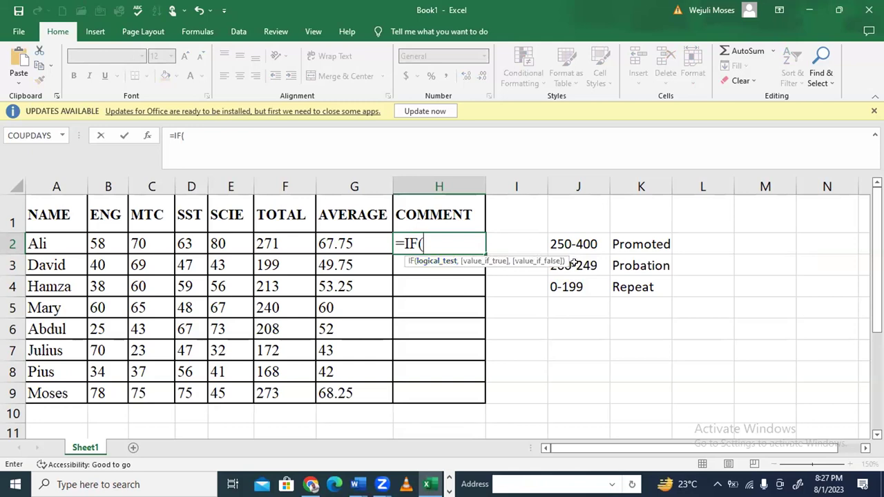
{"action": "left_click", "coordinate": [276, 238]}
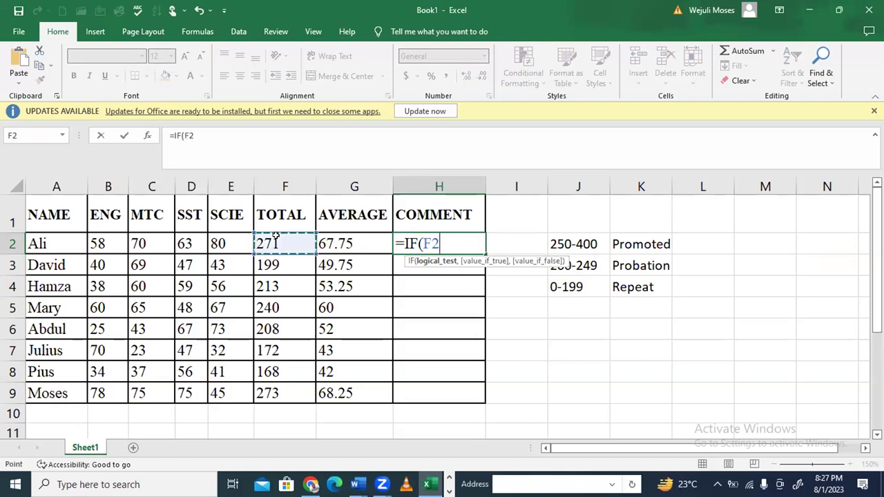
{"action": "type", "text": ">="}
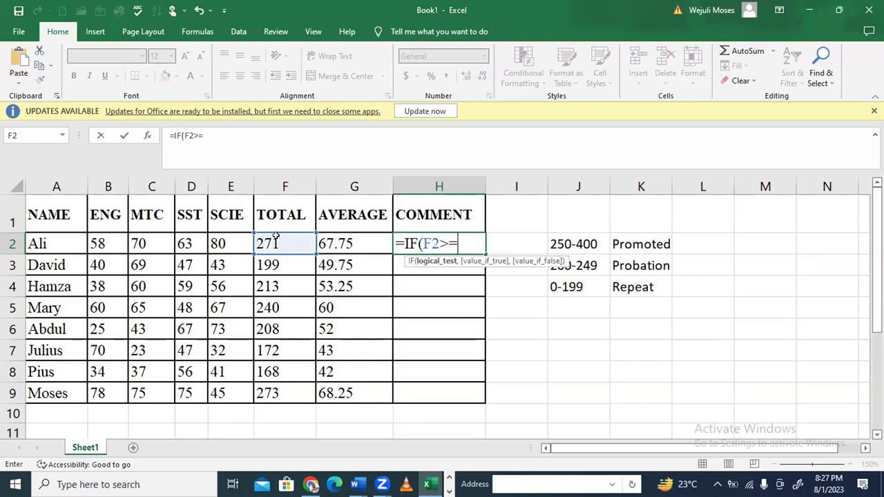
{"action": "type", "text": "250"}
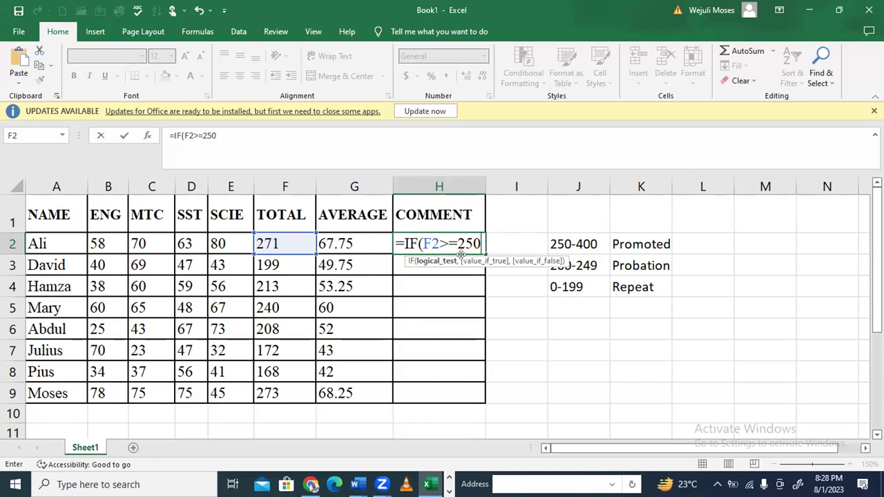
{"action": "type", "text": ","}
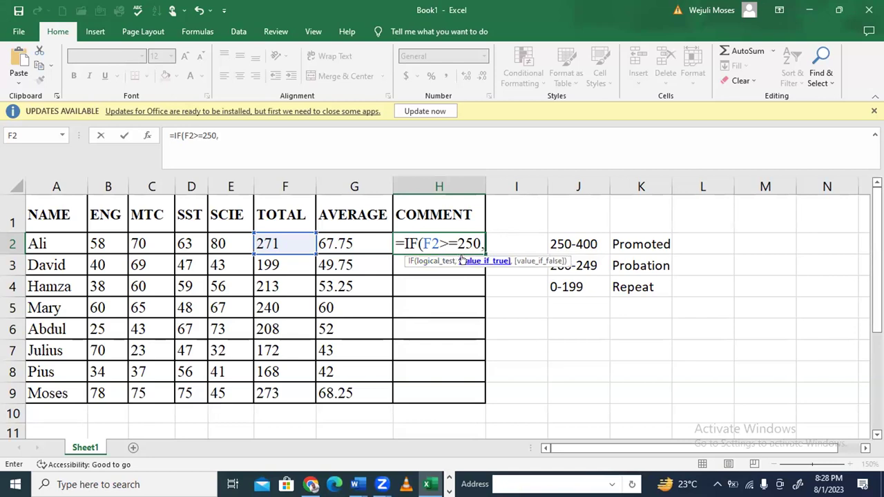
{"action": "left_click", "coordinate": [278, 237]}
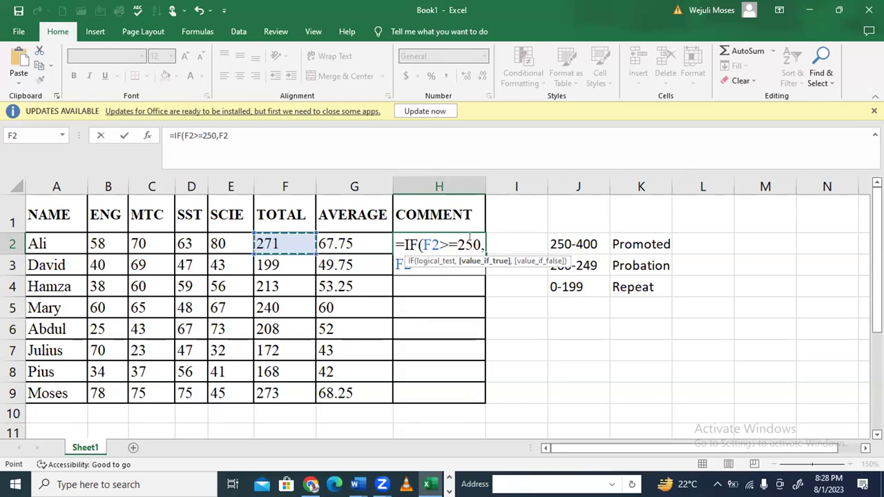
{"action": "key", "text": "BackSpace"}
{"action": "key", "text": "BackSpace"}
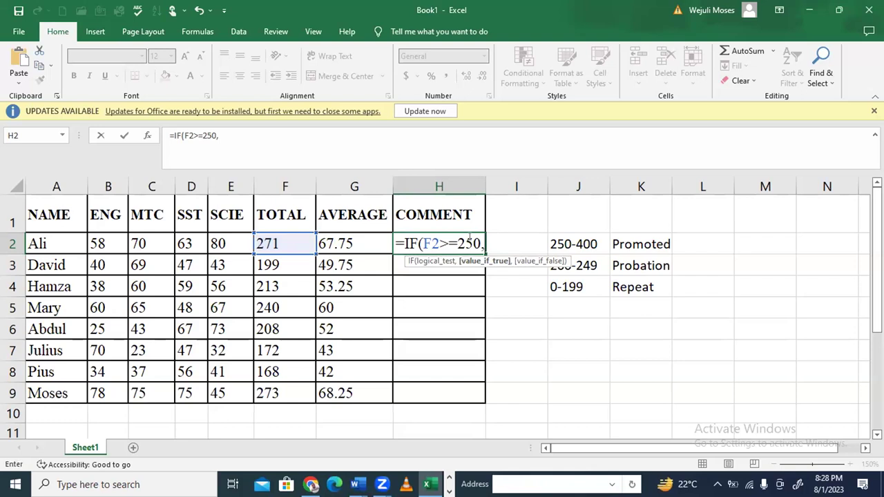
{"action": "type", "text": "\""}
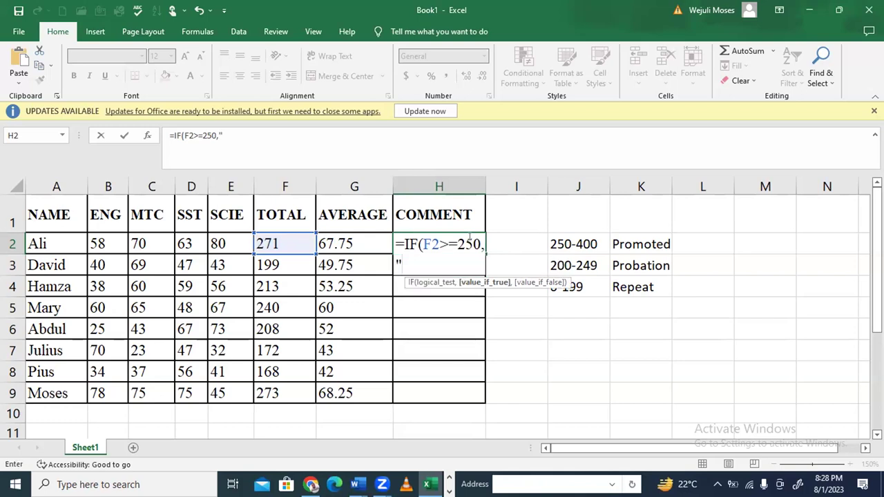
{"action": "type", "text": "Promot"}
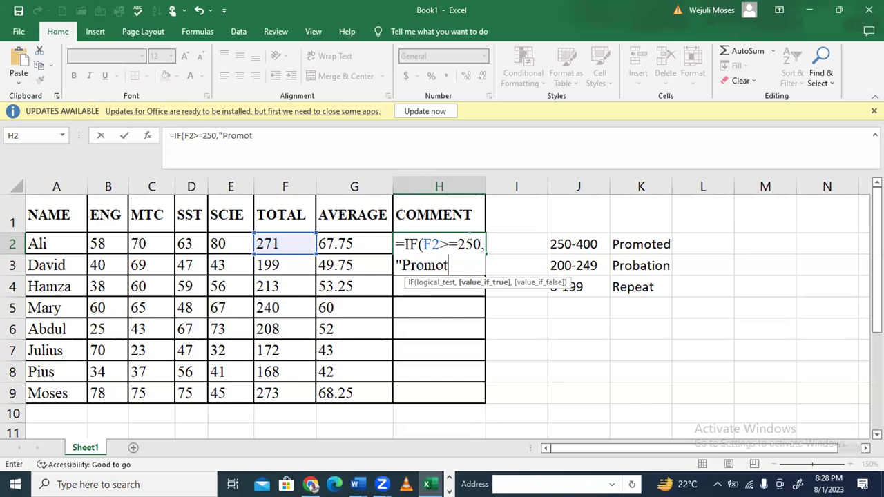
{"action": "type", "text": "ed\","}
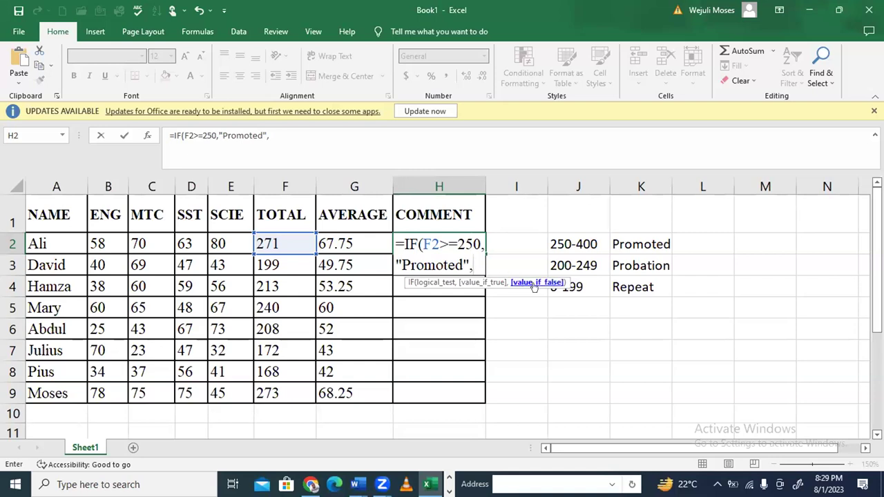
{"action": "type", "text": "if"}
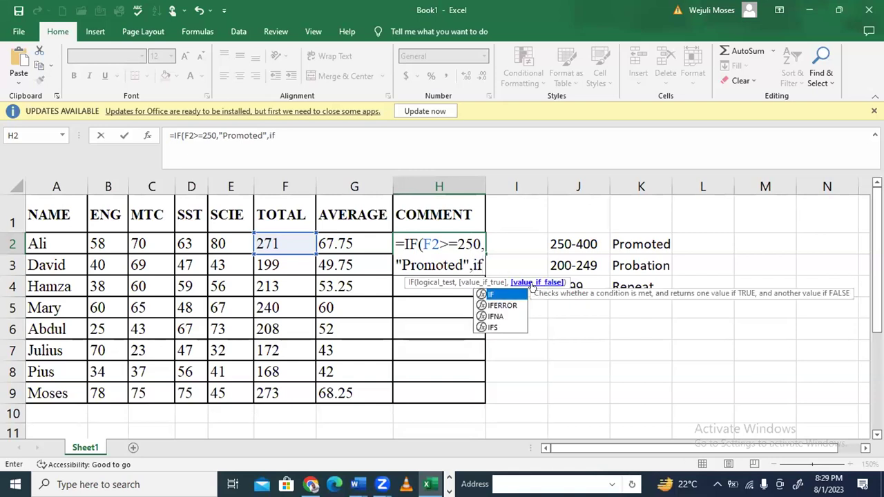
Add the nested IF(F2>=200,"Probation" and review each argument of the H2 formula
{"action": "double_click", "coordinate": [498, 296]}
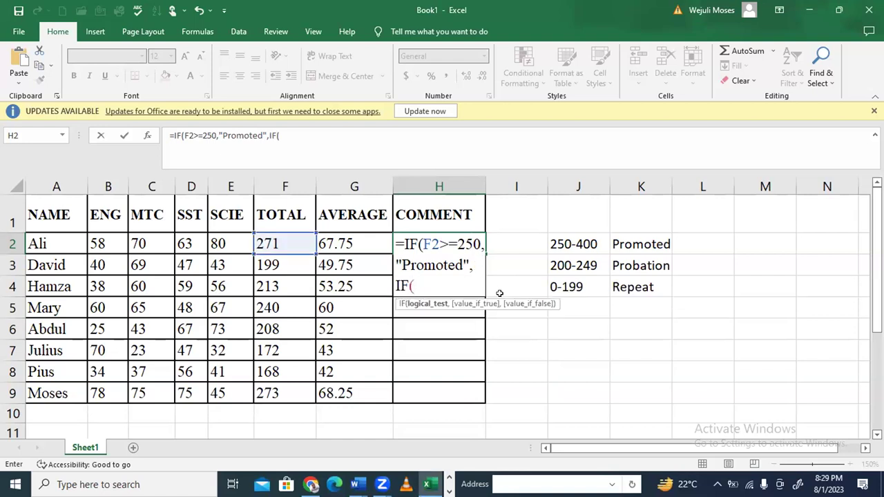
{"action": "left_click", "coordinate": [264, 237]}
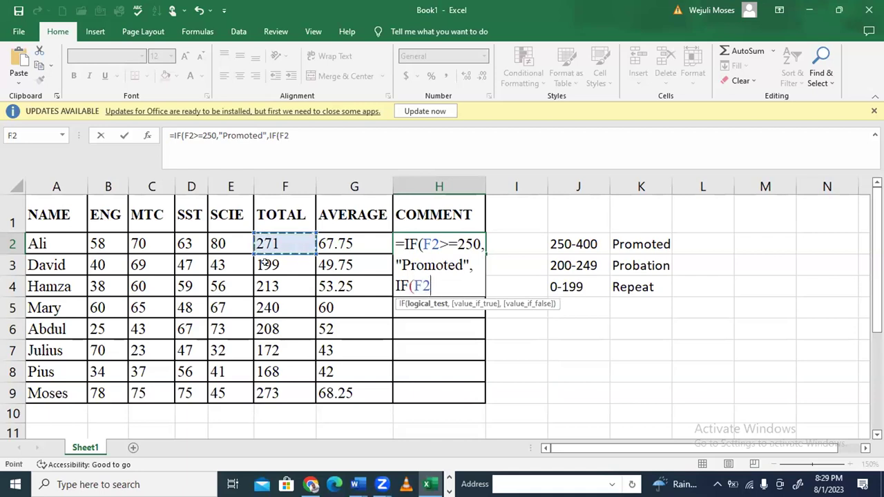
{"action": "type", "text": ">="}
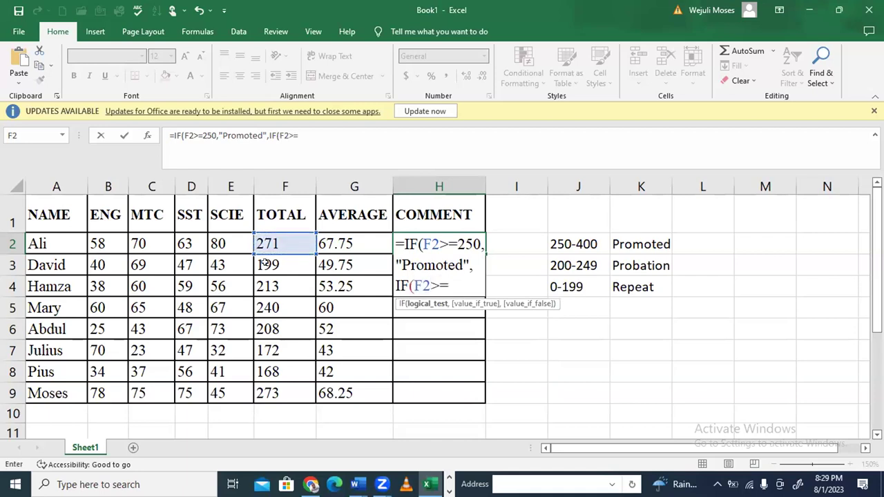
{"action": "type", "text": "200,"}
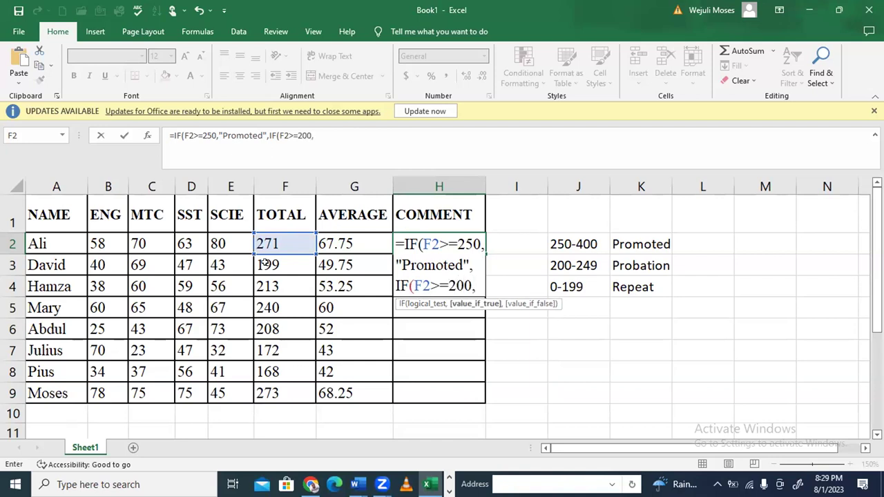
{"action": "type", "text": "\"Pro"}
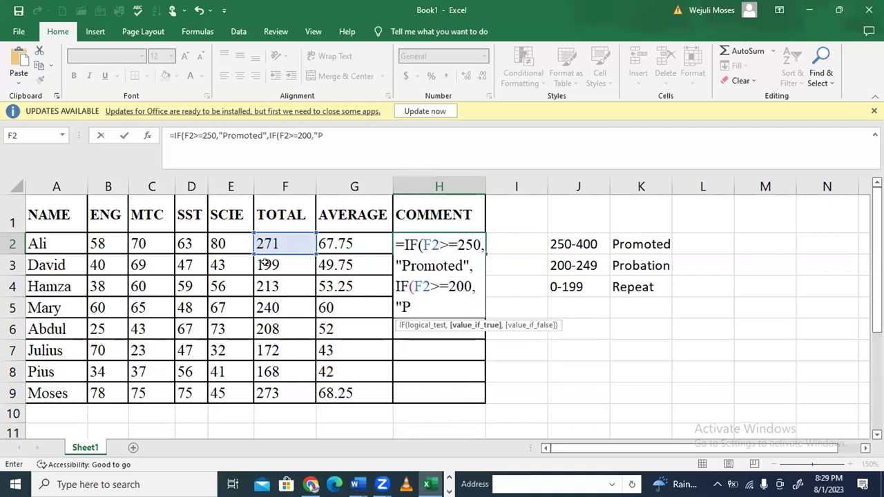
{"action": "type", "text": "bat"}
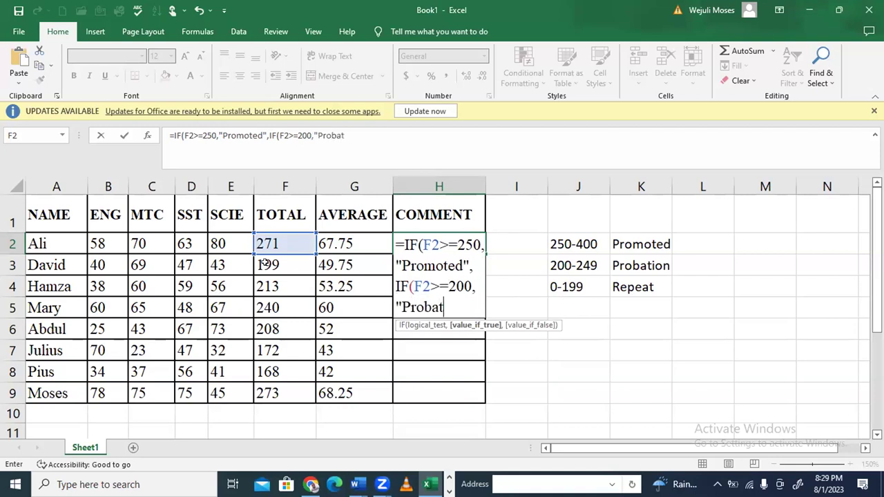
{"action": "type", "text": "ion\""}
{"action": "left_click", "coordinate": [463, 244]}
{"action": "left_click", "coordinate": [442, 265]}
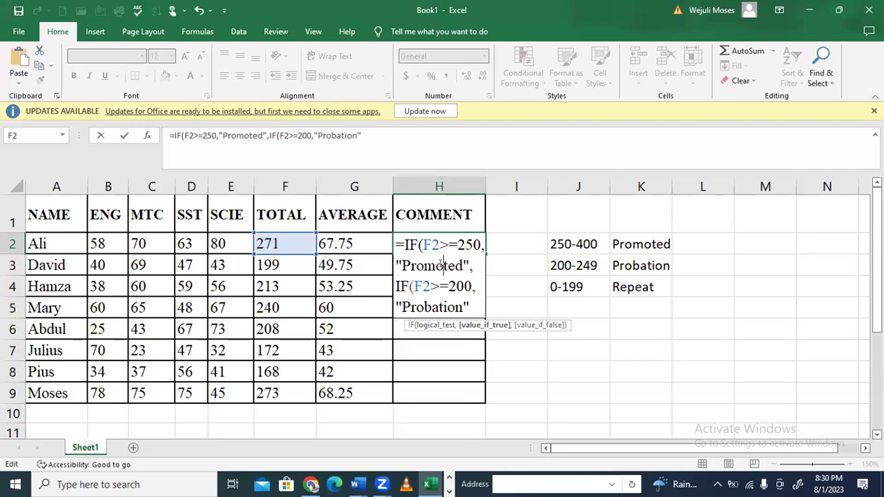
{"action": "left_click", "coordinate": [453, 285]}
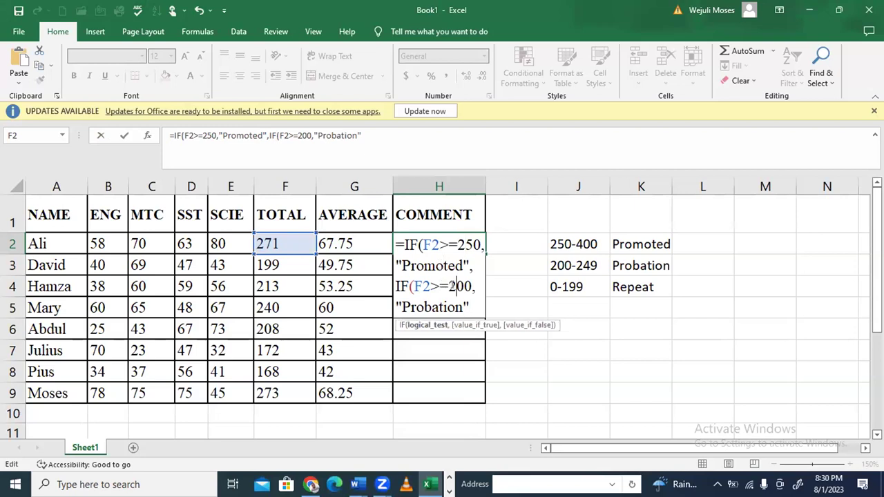
{"action": "left_click", "coordinate": [446, 301]}
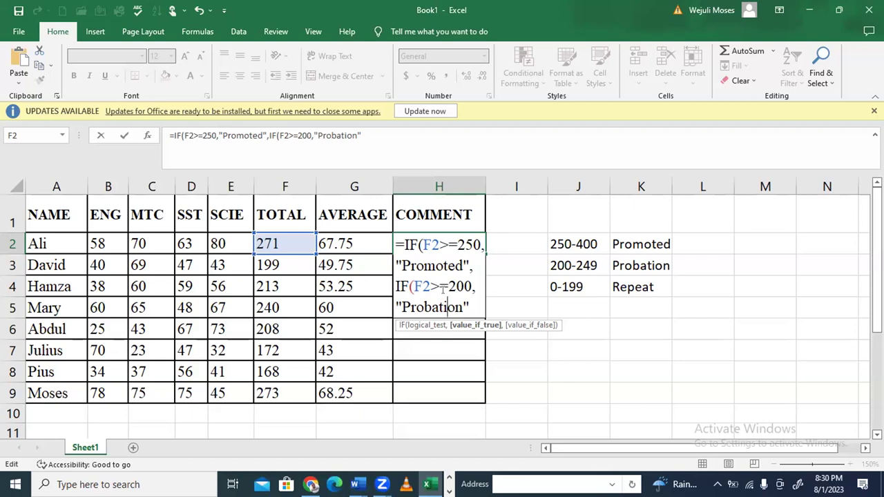
{"action": "left_click", "coordinate": [475, 307]}
Add the "Repeat" result and a closing parenthesis, then highlight the first condition and Promoted result
{"action": "type", "text": ",\""}
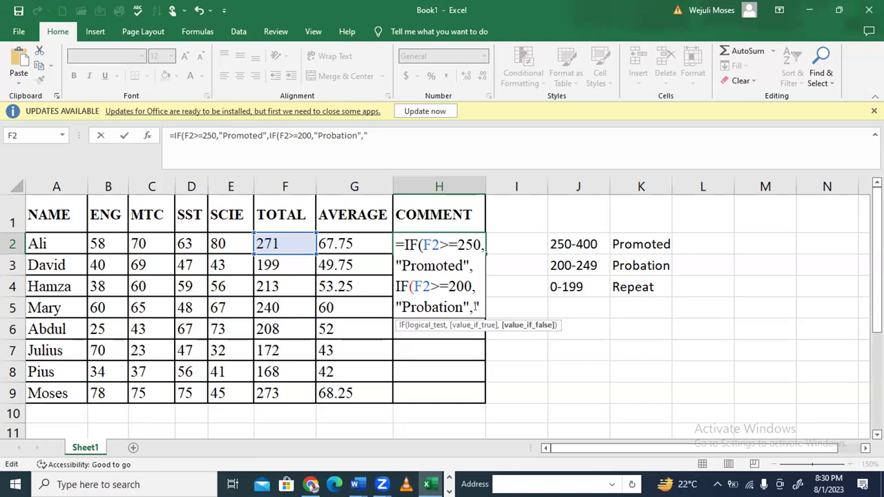
{"action": "type", "text": "Repeat"}
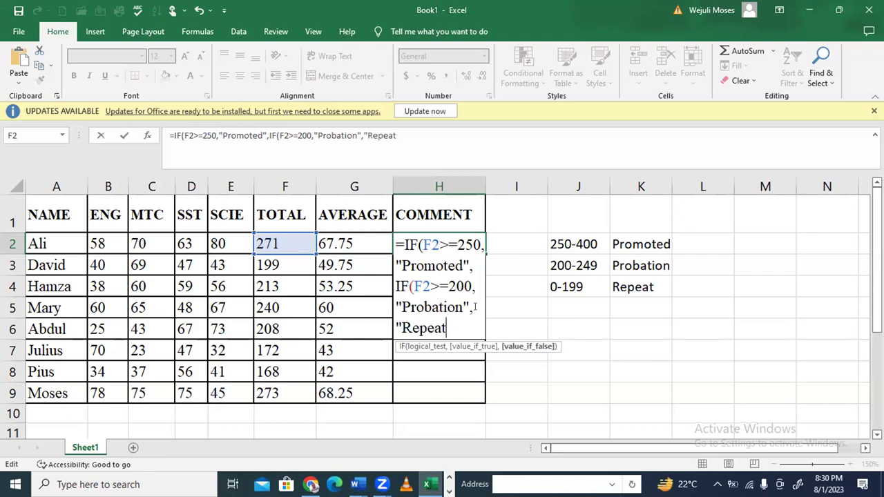
{"action": "type", "text": "\""}
{"action": "type", "text": ")"}
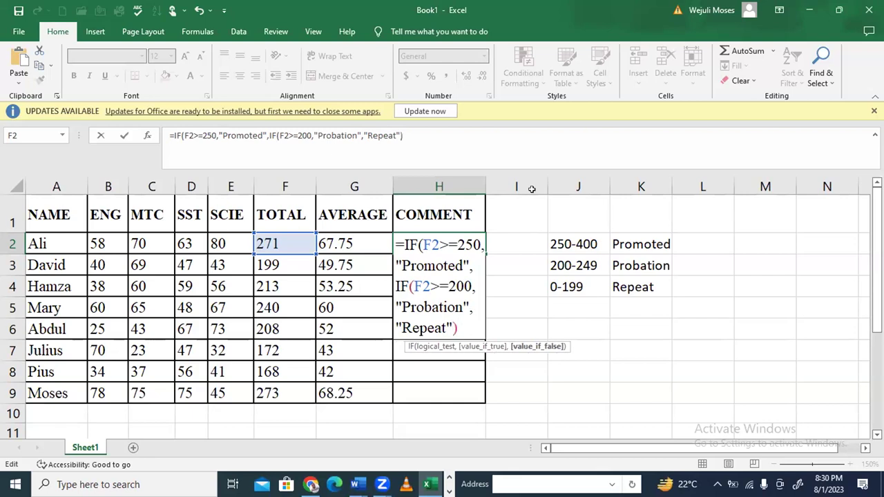
{"action": "left_click_drag", "start_coordinate": [422, 244], "coordinate": [466, 238]}
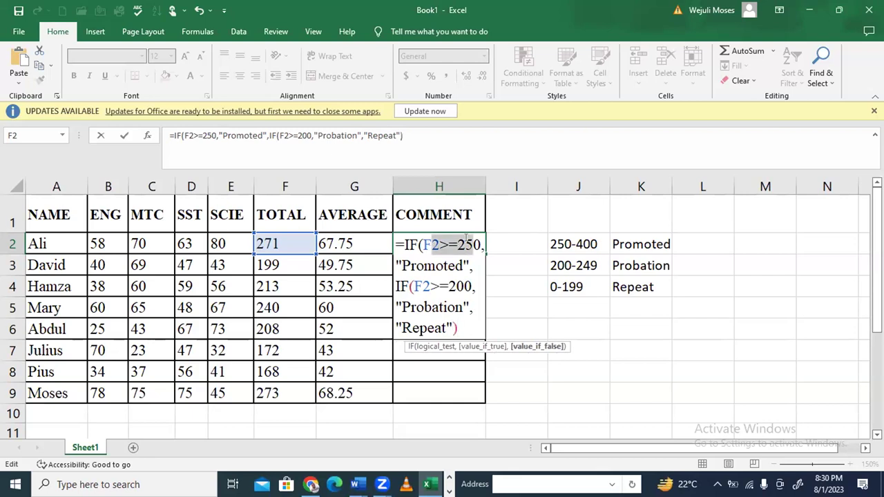
{"action": "left_click_drag", "start_coordinate": [416, 266], "coordinate": [449, 266]}
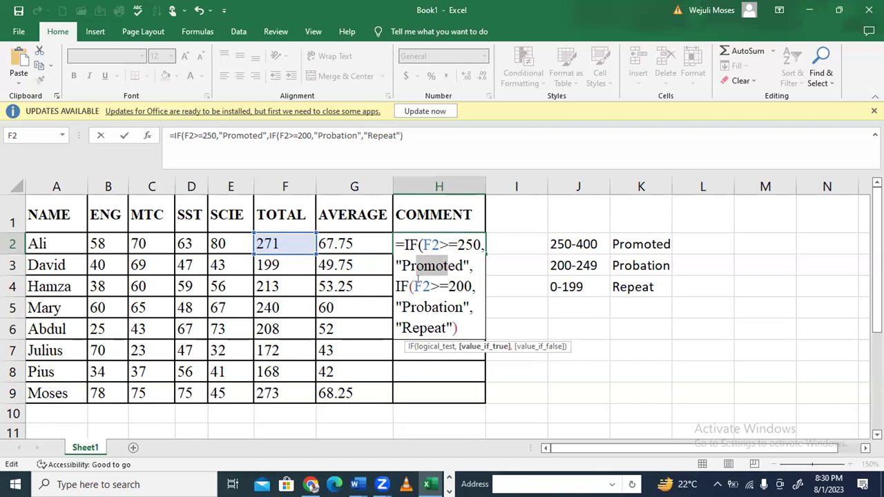
{"action": "left_click", "coordinate": [417, 279]}
Highlight the F2>=200 condition and Probation result, then add the final closing parenthesis
{"action": "left_click_drag", "start_coordinate": [423, 284], "coordinate": [464, 285]}
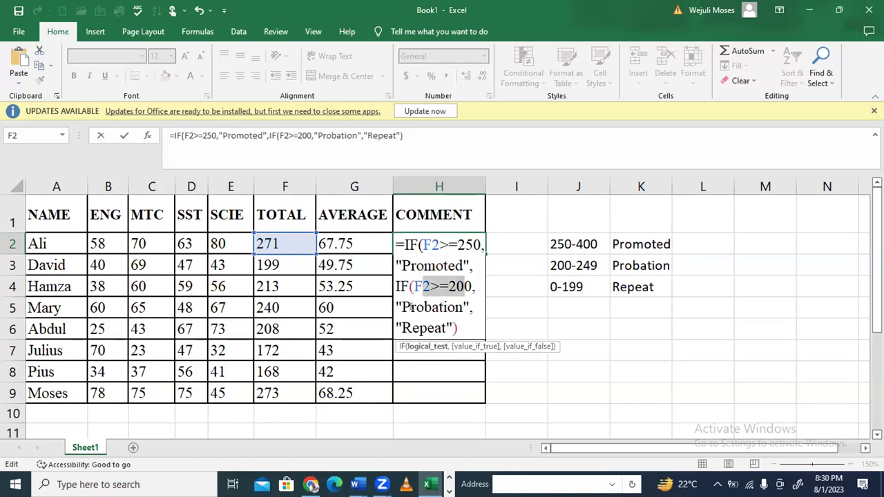
{"action": "left_click_drag", "start_coordinate": [405, 307], "coordinate": [457, 308]}
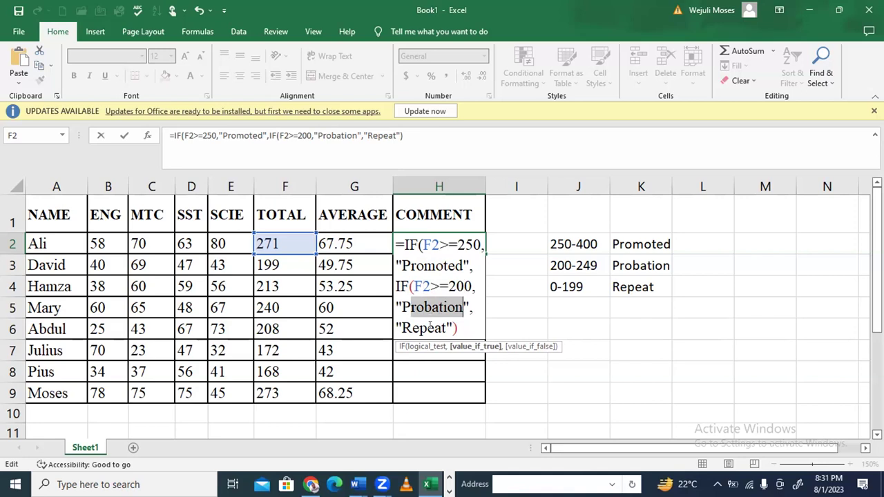
{"action": "left_click", "coordinate": [429, 326]}
{"action": "left_click", "coordinate": [466, 325]}
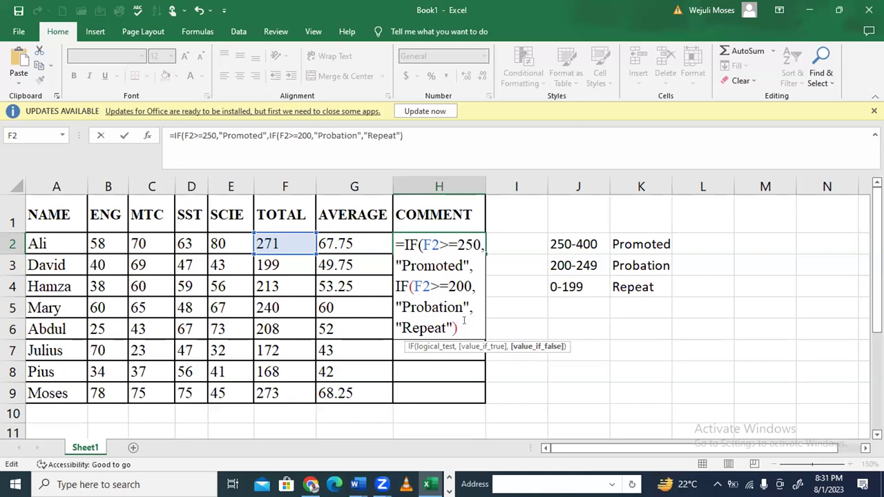
{"action": "type", "text": ")"}
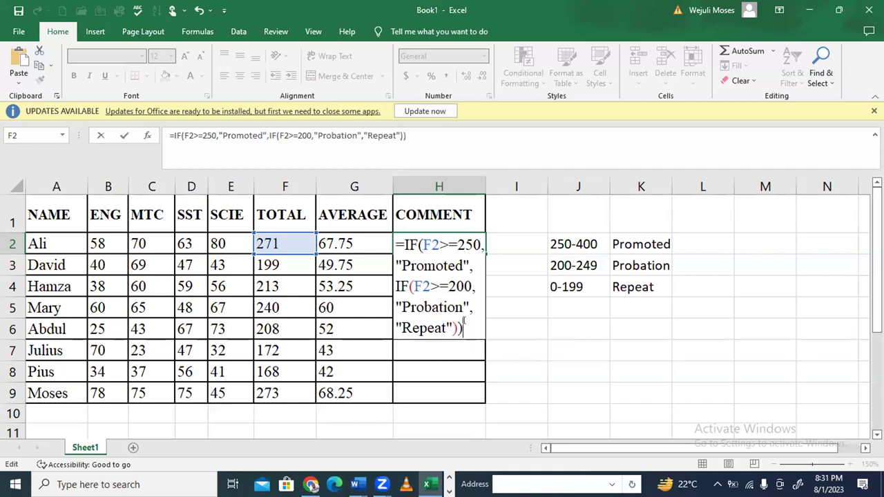
{"action": "left_click", "coordinate": [400, 266]}
Commit the nested IF in H2 and fill it down through H9
{"action": "key", "text": "Return"}
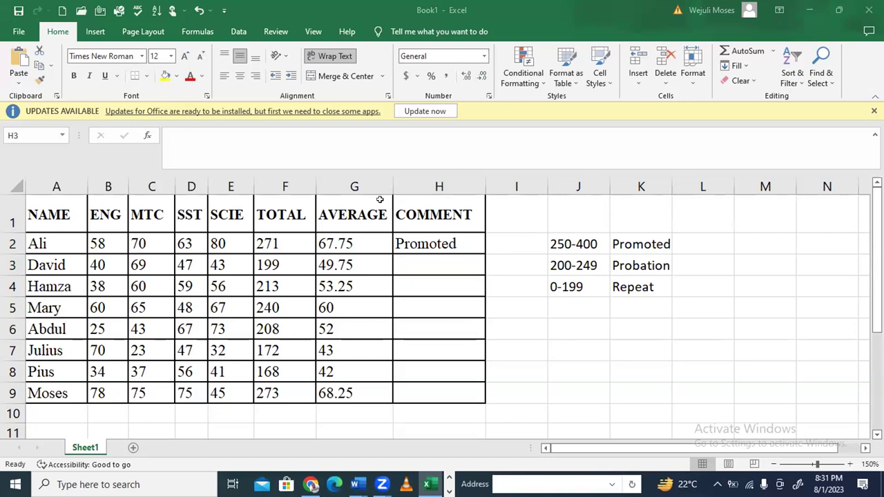
{"action": "left_click", "coordinate": [450, 243]}
{"action": "left_click_drag", "start_coordinate": [484, 255], "coordinate": [470, 392]}
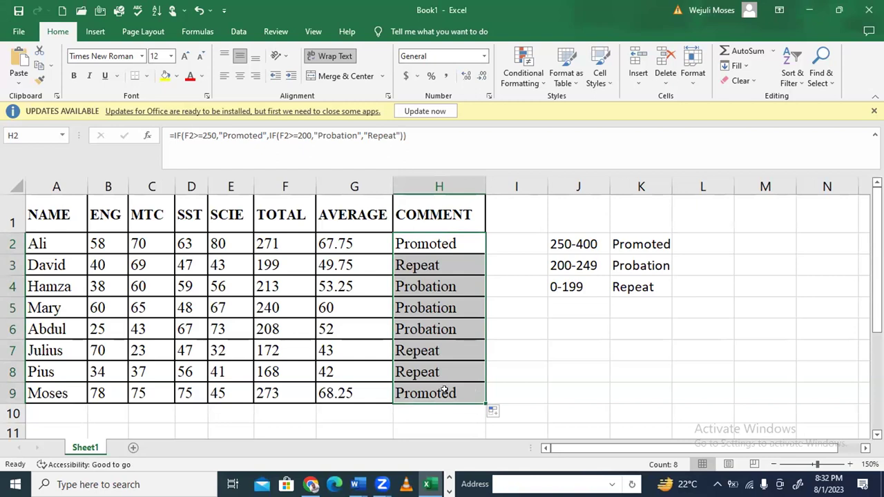
{"action": "left_click", "coordinate": [429, 372]}
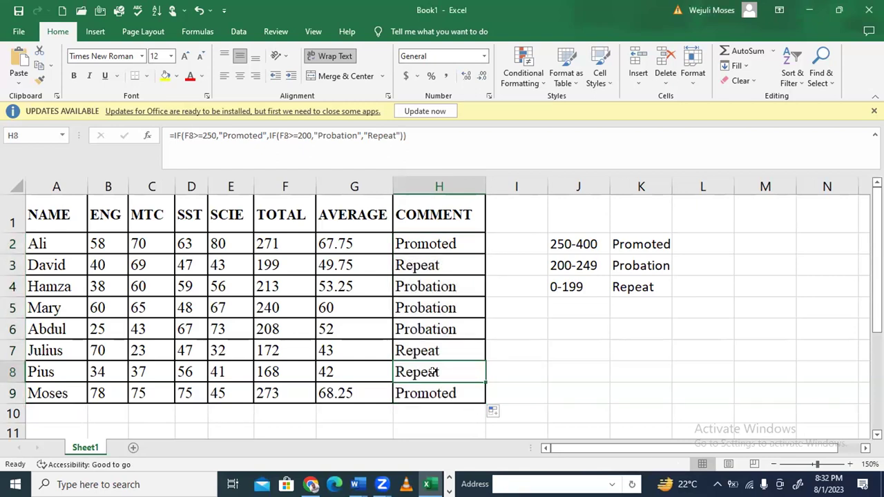
{"action": "left_click", "coordinate": [292, 370]}
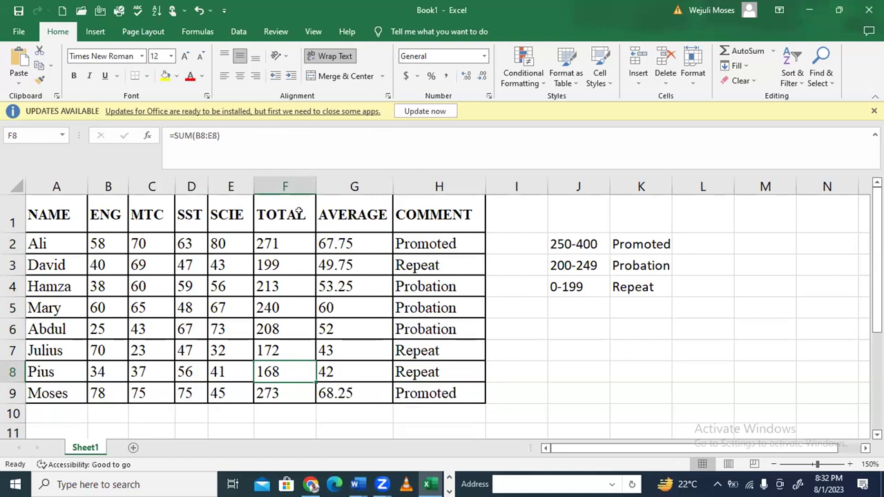
{"action": "left_click_drag", "start_coordinate": [102, 215], "coordinate": [105, 318]}
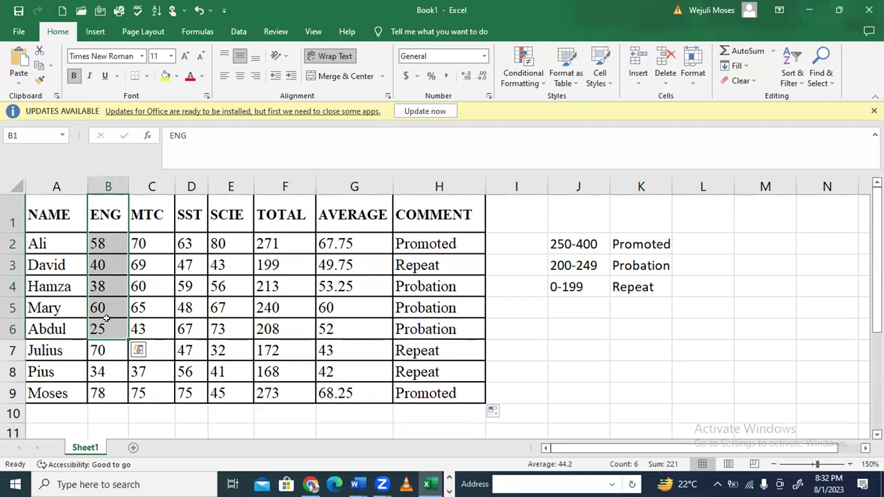
Start the grading key with 85-100 and grade D1 in L2:M2
{"action": "left_click", "coordinate": [715, 243]}
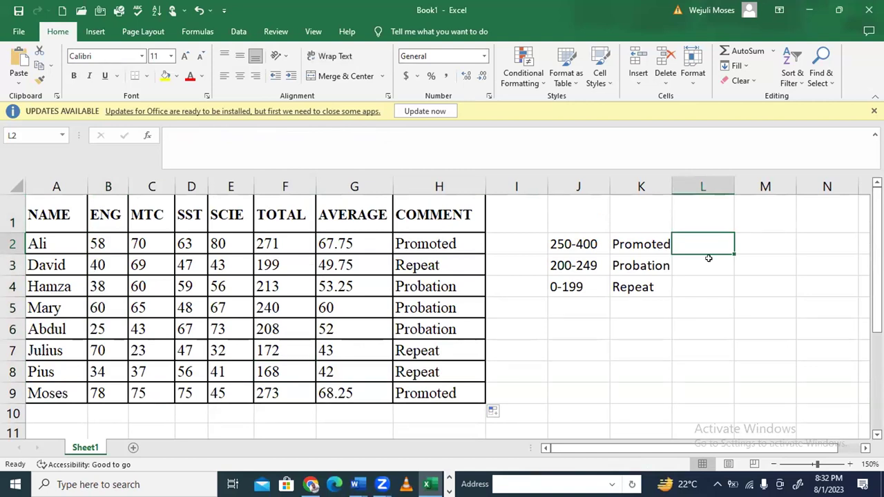
{"action": "type", "text": "85"}
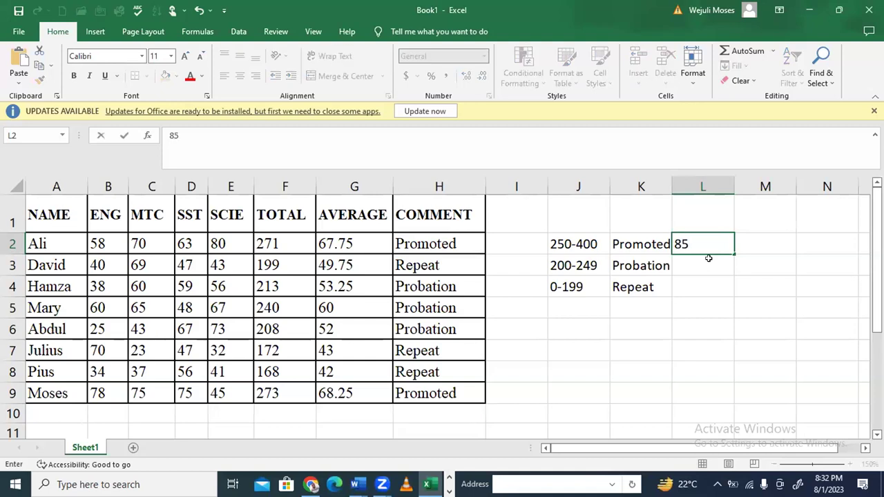
{"action": "type", "text": "-100"}
{"action": "key", "text": "Tab"}
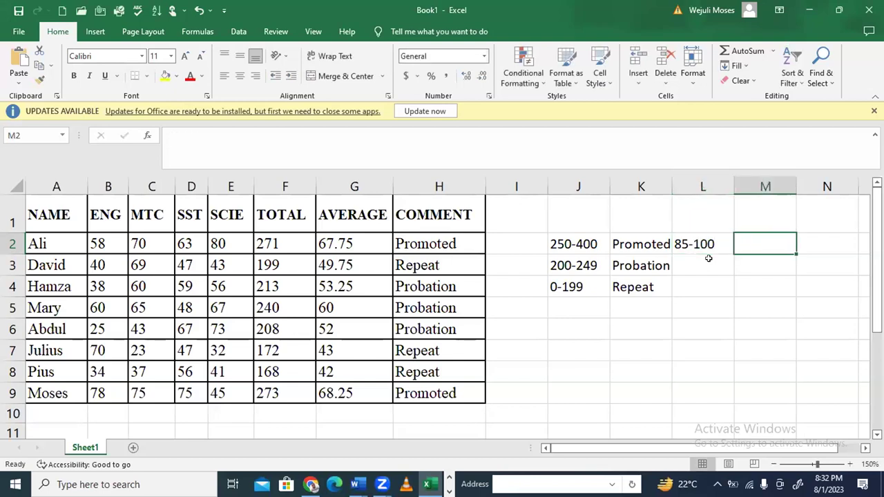
{"action": "type", "text": "d"}
{"action": "key", "text": "BackSpace"}
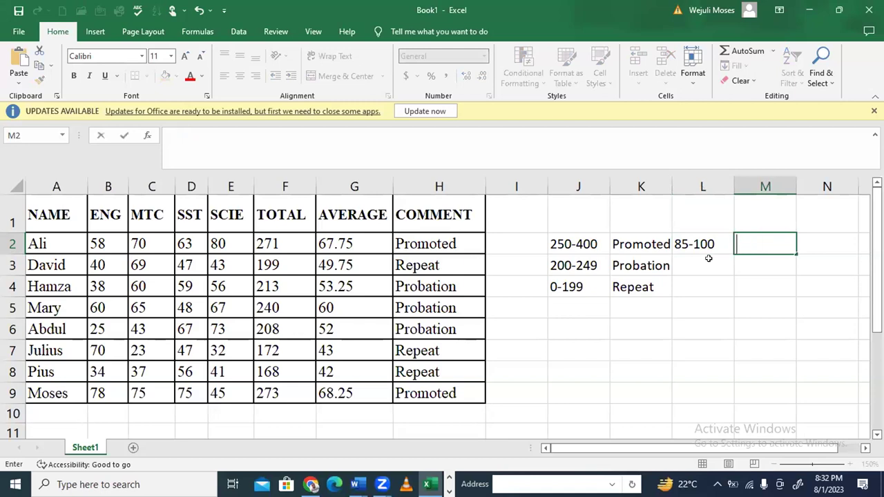
{"action": "type", "text": "D1"}
{"action": "key", "text": "Return"}
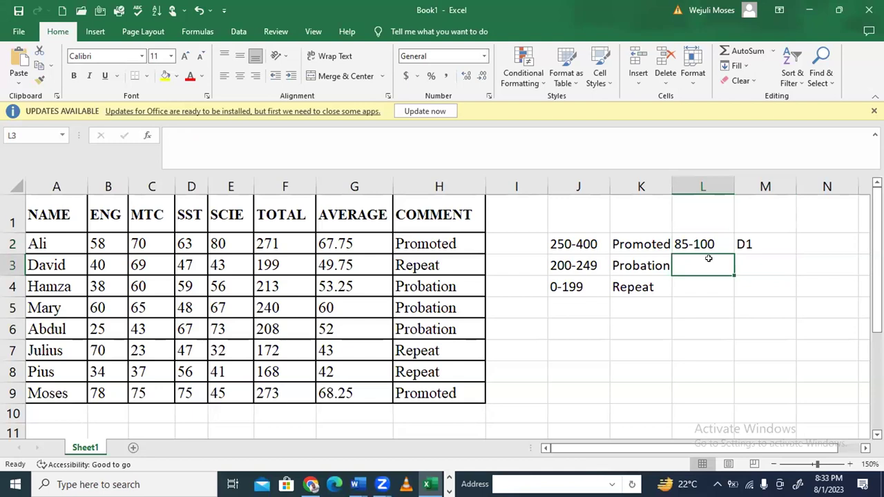
Add 80-84 D2 and 70-79 C3 to the grading key
{"action": "type", "text": "80"}
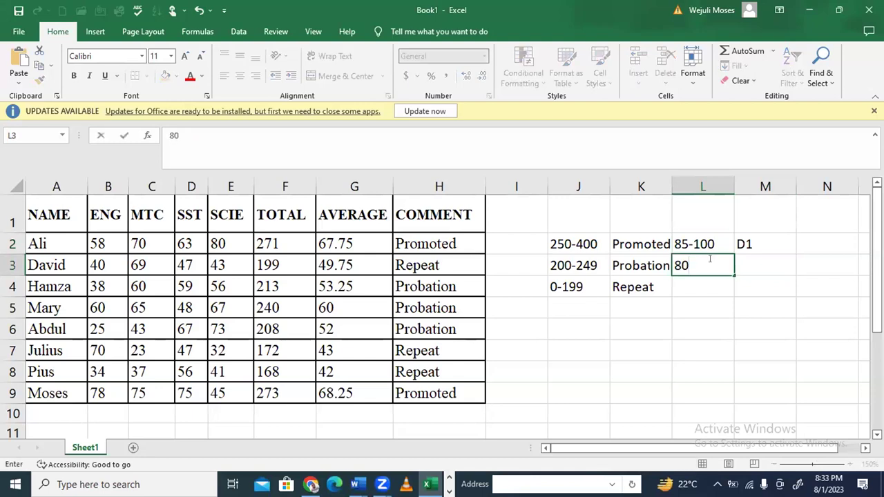
{"action": "type", "text": "-84"}
{"action": "key", "text": "Tab"}
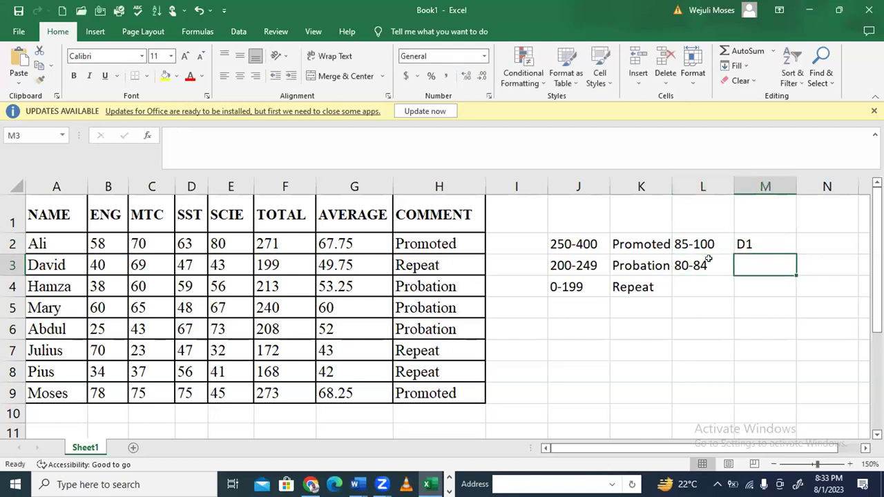
{"action": "type", "text": "D2"}
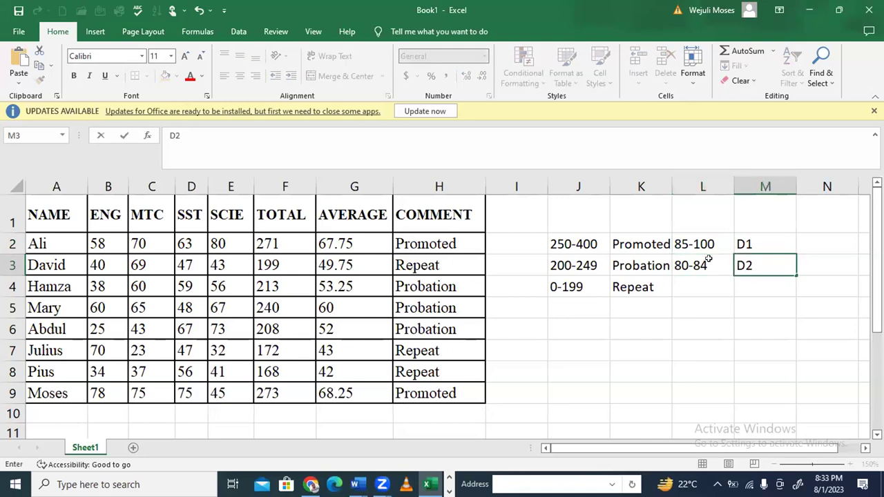
{"action": "key", "text": "Return"}
{"action": "key", "text": "Left"}
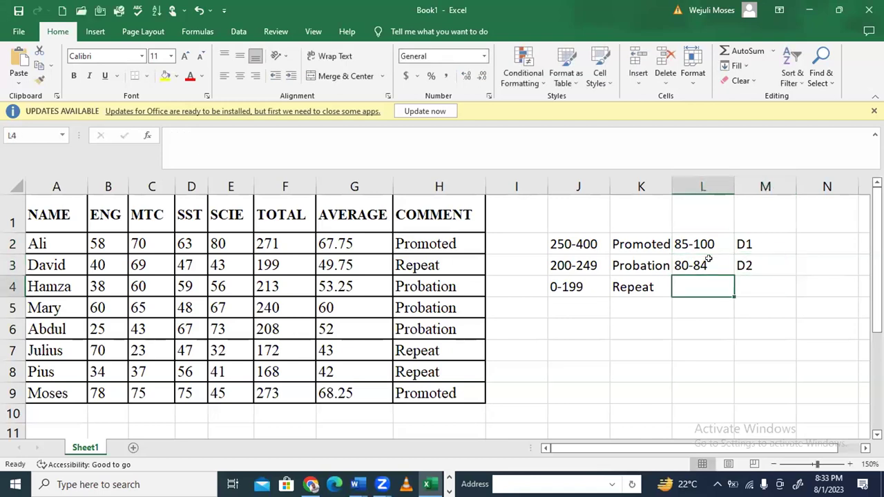
{"action": "type", "text": "70"}
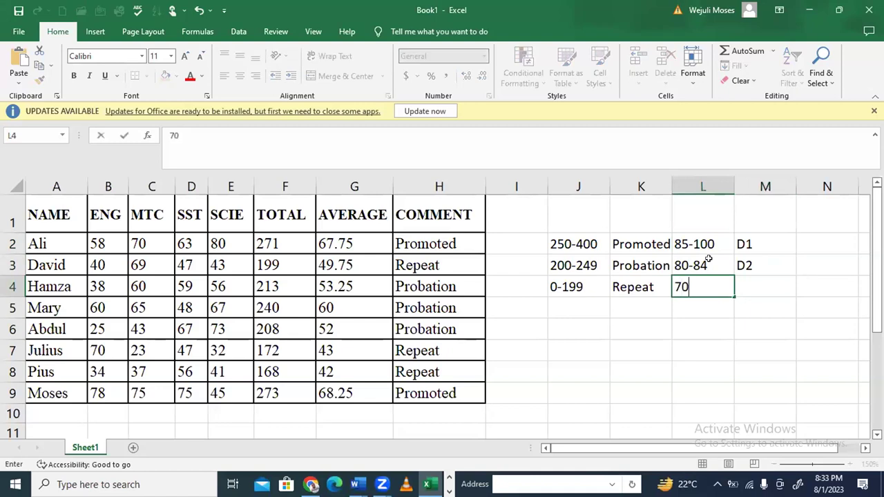
{"action": "type", "text": "-79"}
{"action": "key", "text": "Tab"}
{"action": "type", "text": "C3"}
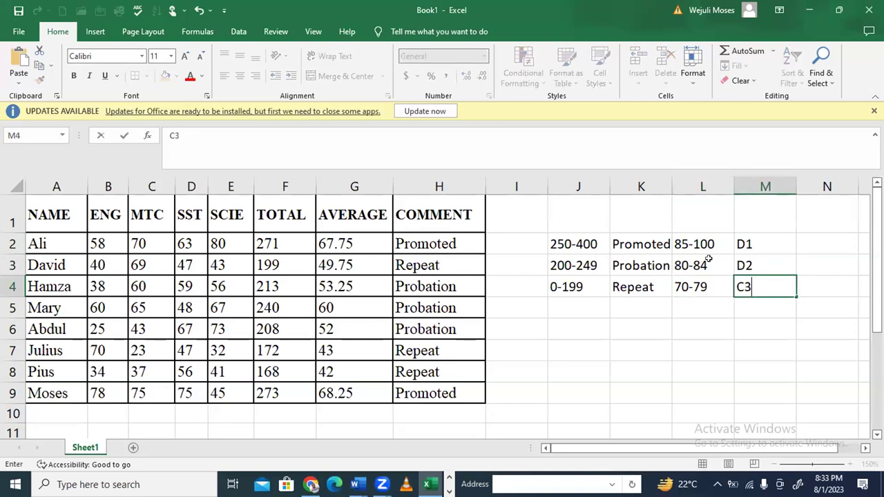
{"action": "key", "text": "Return"}
Add 65-69 C4 to the key and enter the 60-64 range in L6
{"action": "key", "text": "Left"}
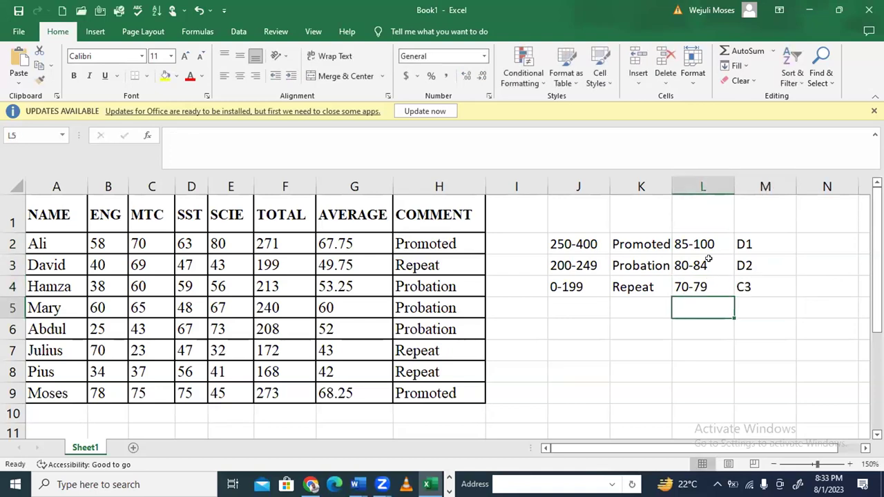
{"action": "type", "text": "65"}
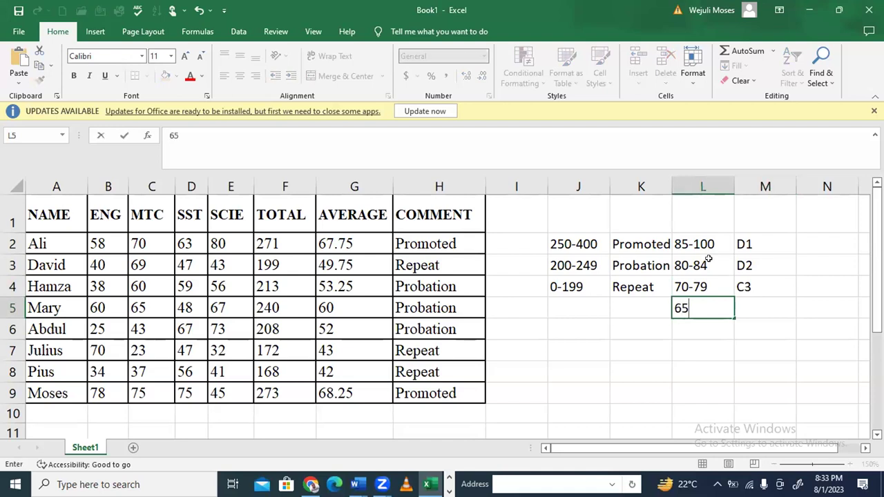
{"action": "type", "text": "-69"}
{"action": "key", "text": "Right"}
{"action": "type", "text": "C3"}
{"action": "key", "text": "BackSpace"}
{"action": "type", "text": "4"}
{"action": "key", "text": "Return"}
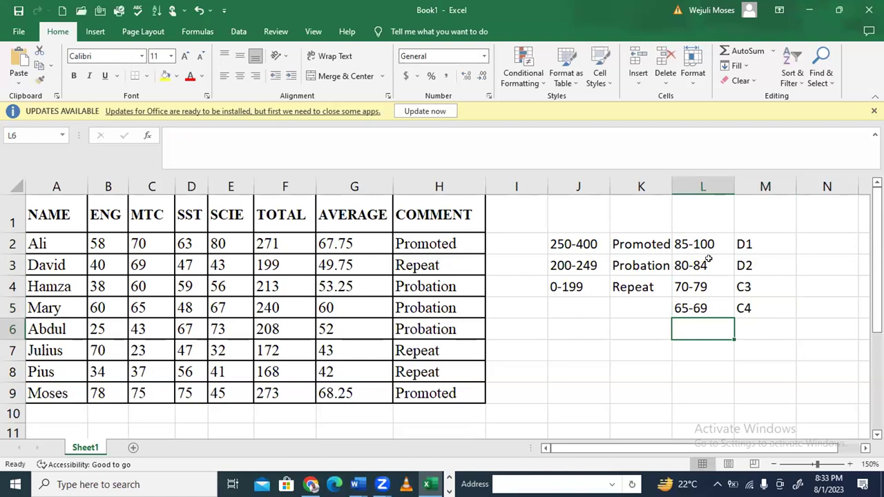
{"action": "type", "text": "60-"}
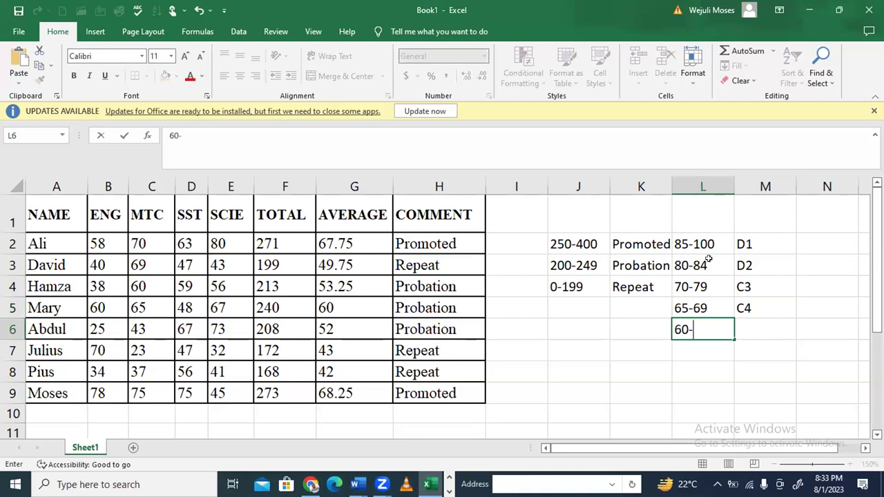
{"action": "type", "text": "64"}
{"action": "key", "text": "Tab"}
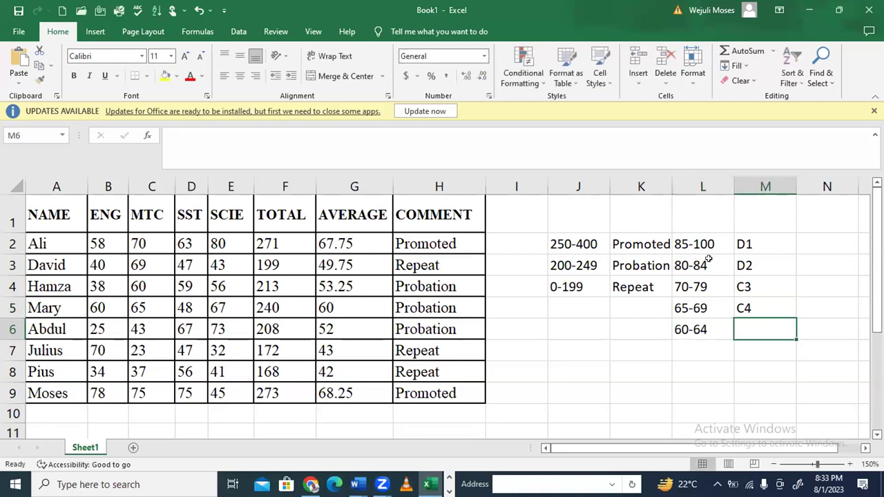
Give 60-64 grade C5, then add 50-59 C6 and 45-49 P7
{"action": "type", "text": "C5"}
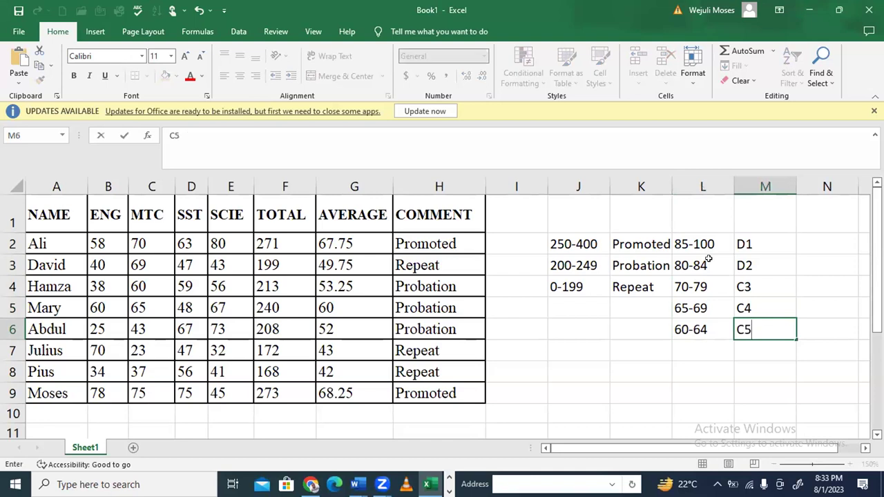
{"action": "key", "text": "Return"}
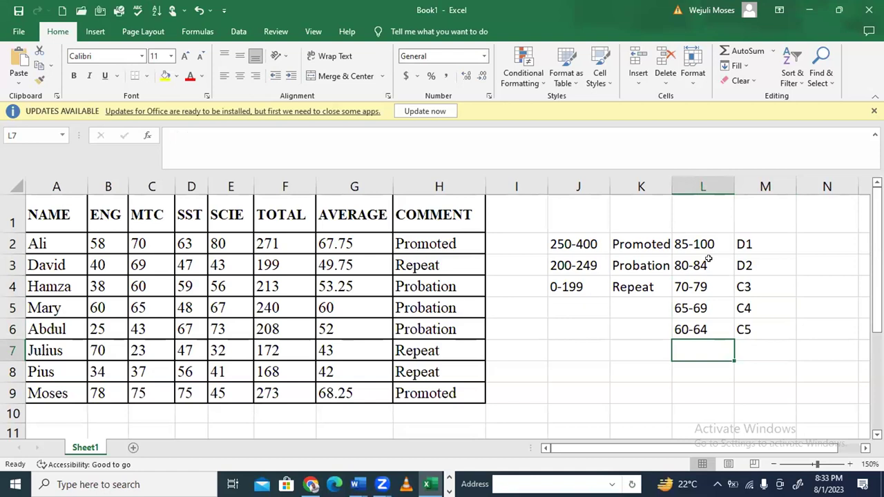
{"action": "type", "text": "50-"}
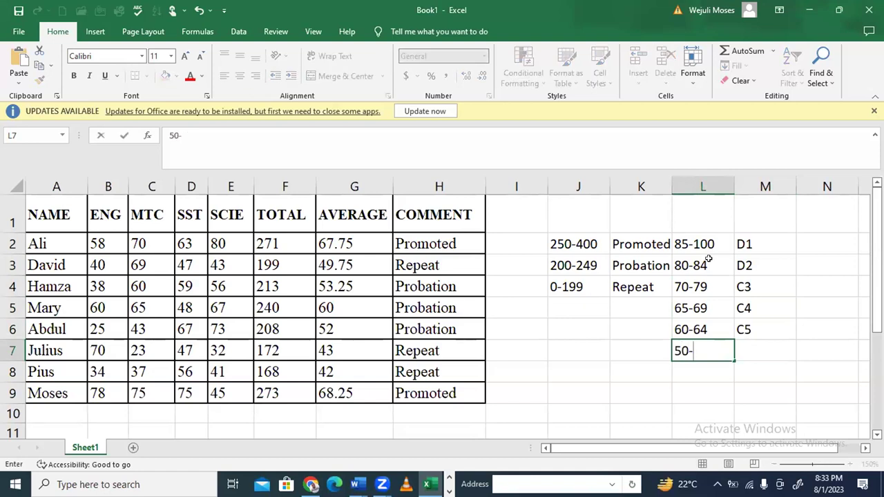
{"action": "type", "text": "59"}
{"action": "key", "text": "Tab"}
{"action": "type", "text": "C6"}
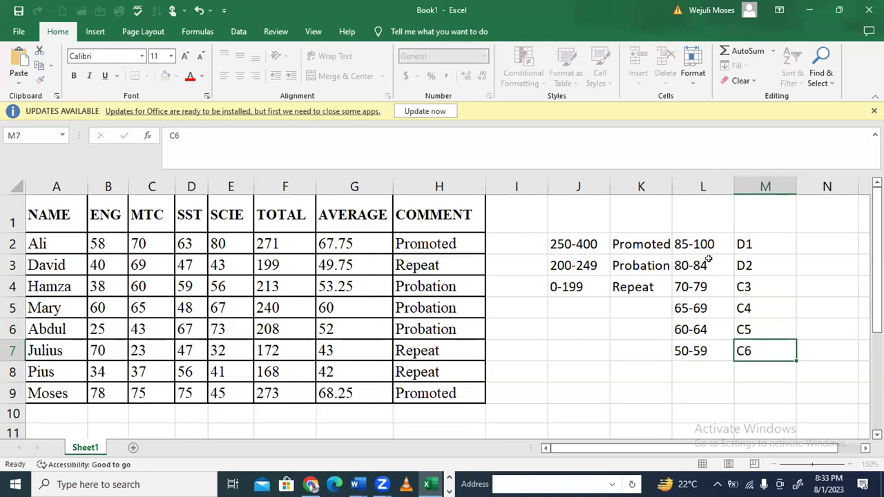
{"action": "key", "text": "Return"}
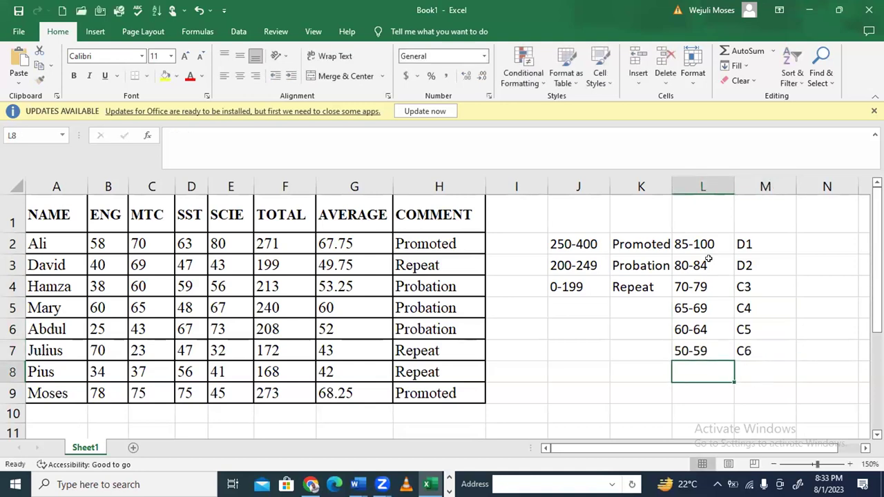
{"action": "type", "text": "45"}
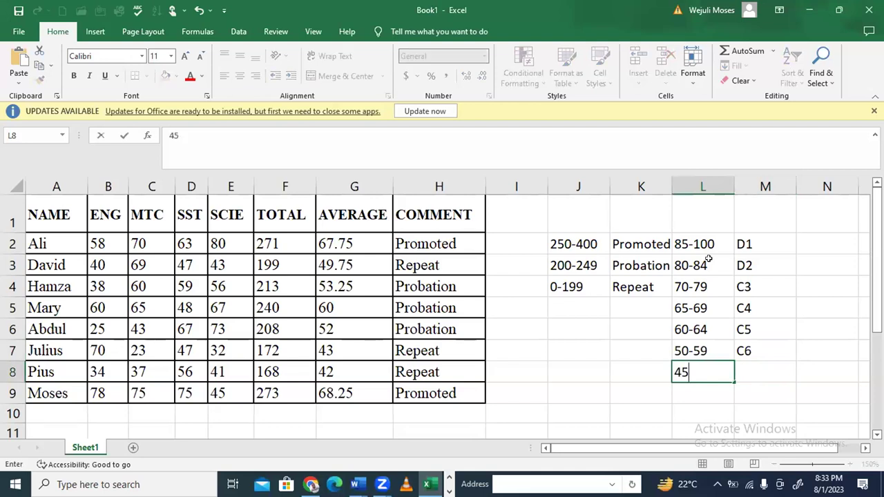
{"action": "type", "text": "-49"}
{"action": "key", "text": "Tab"}
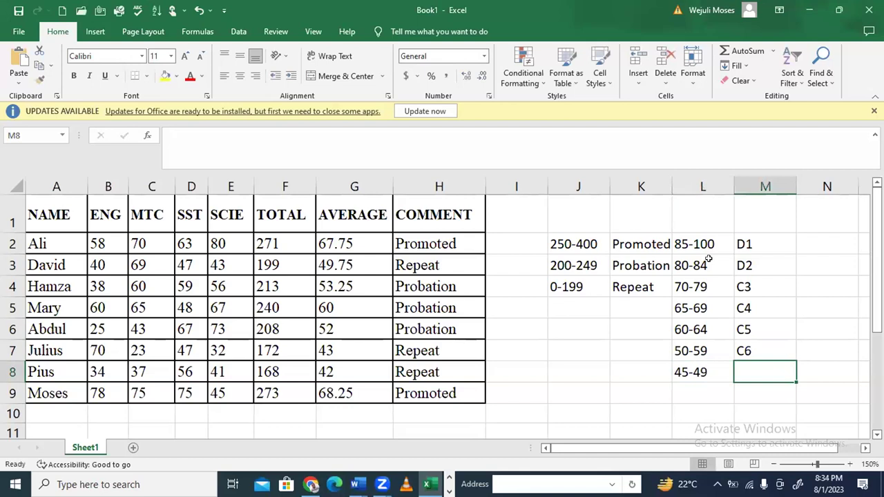
{"action": "type", "text": "P7"}
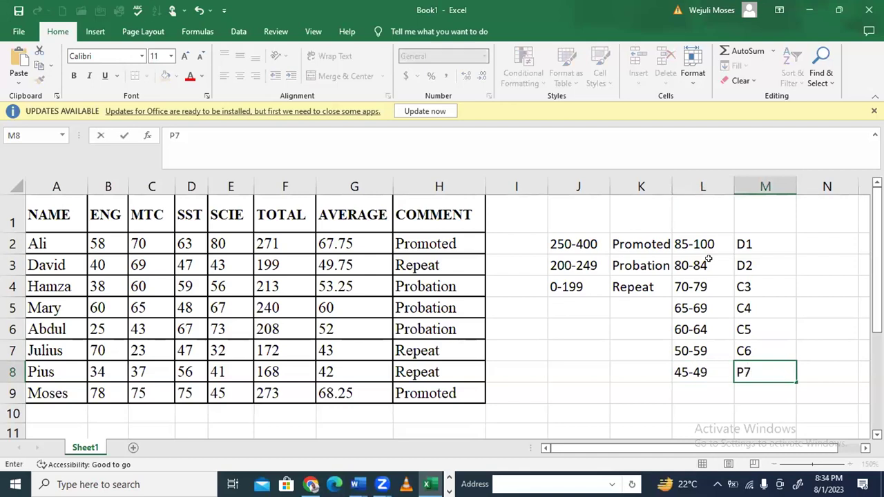
{"action": "key", "text": "Return"}
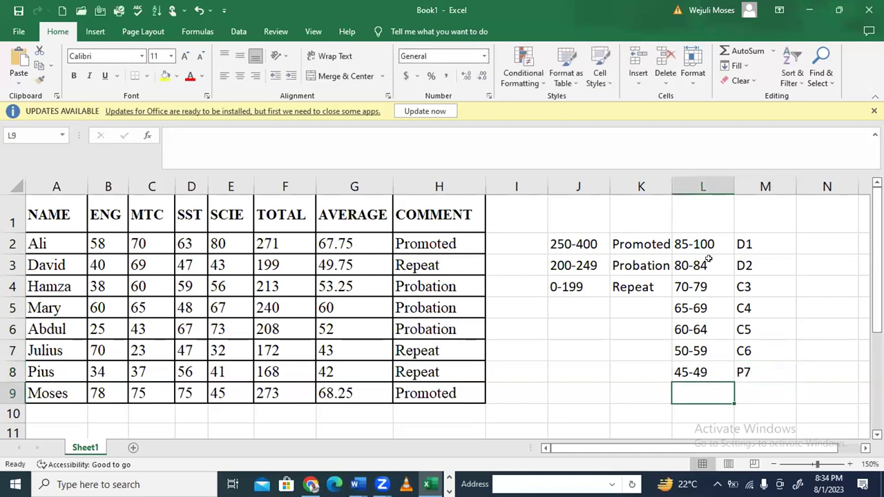
Add 40-44 P8 and 0-39 F9 as the last rows of the key
{"action": "type", "text": "40-44"}
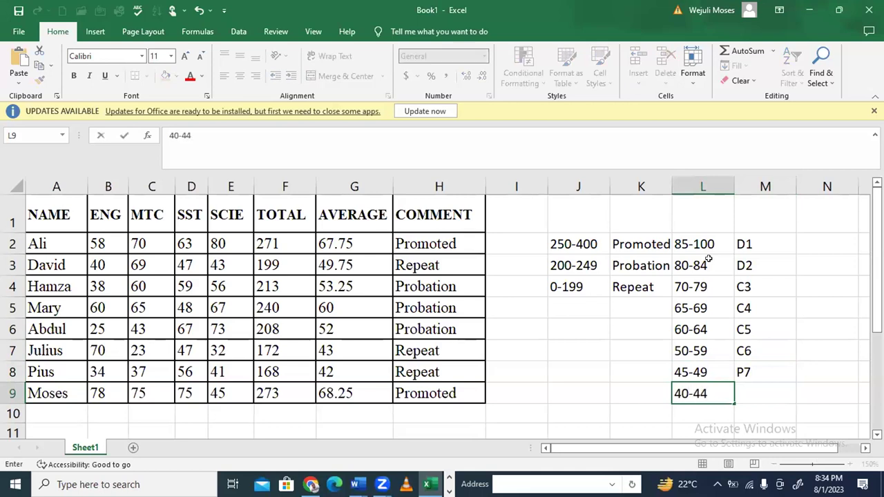
{"action": "key", "text": "Tab"}
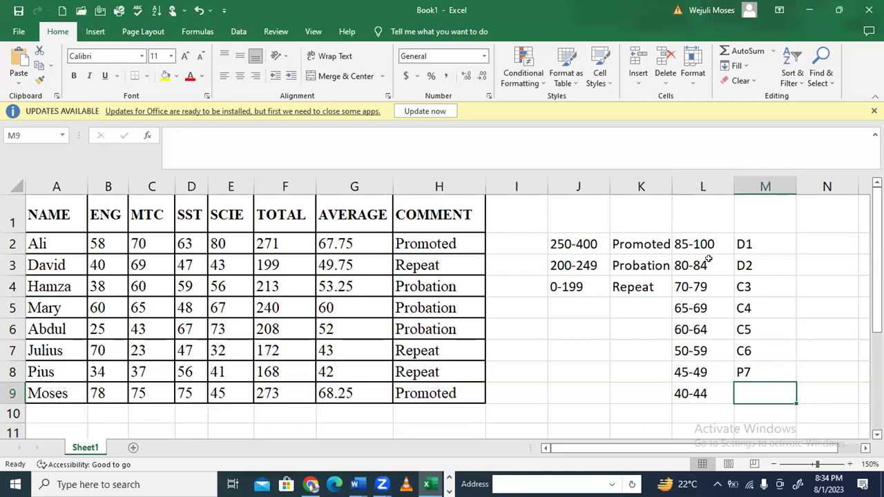
{"action": "type", "text": "P7"}
{"action": "type", "text": "8"}
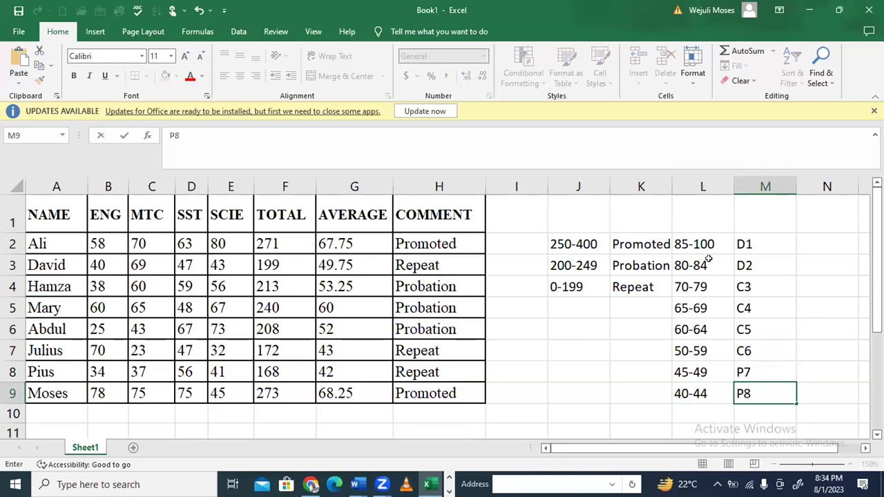
{"action": "key", "text": "Return"}
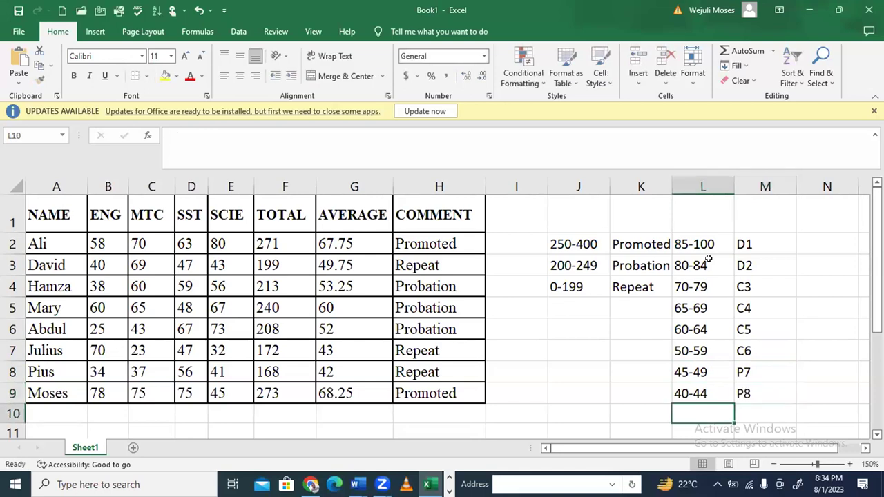
{"action": "type", "text": "0-4"}
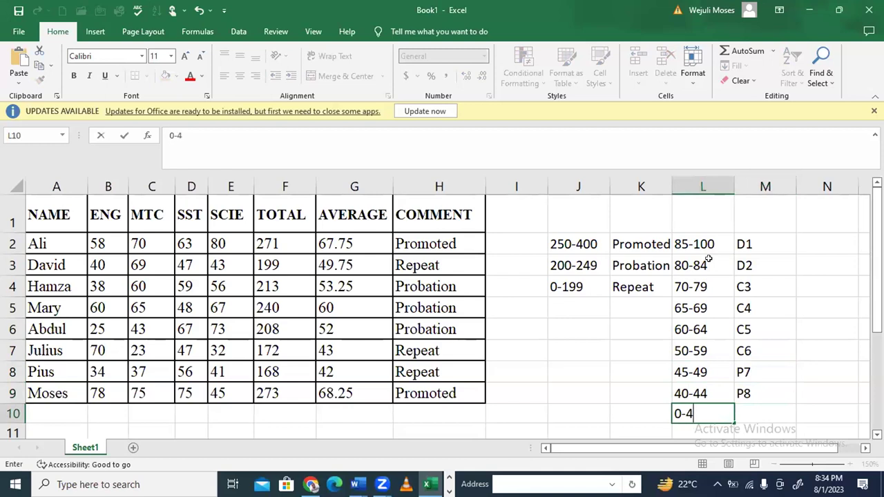
{"action": "key", "text": "BackSpace"}
{"action": "type", "text": "39"}
{"action": "key", "text": "Tab"}
{"action": "type", "text": "F9"}
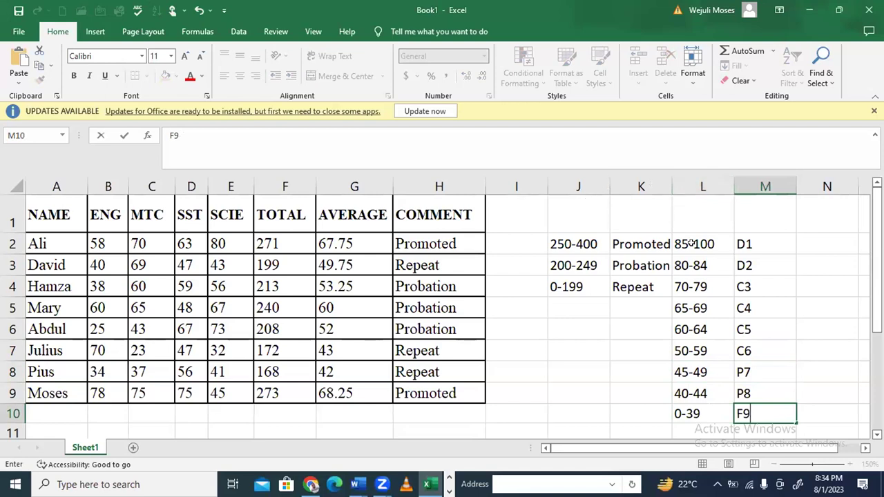
Commit the F9 grade, then insert blank columns before MTC and SCIE
{"action": "scroll", "coordinate": [691, 243], "scroll_direction": "down", "scroll_amount": 1}
{"action": "scroll", "coordinate": [715, 242], "scroll_direction": "up", "scroll_amount": 1}
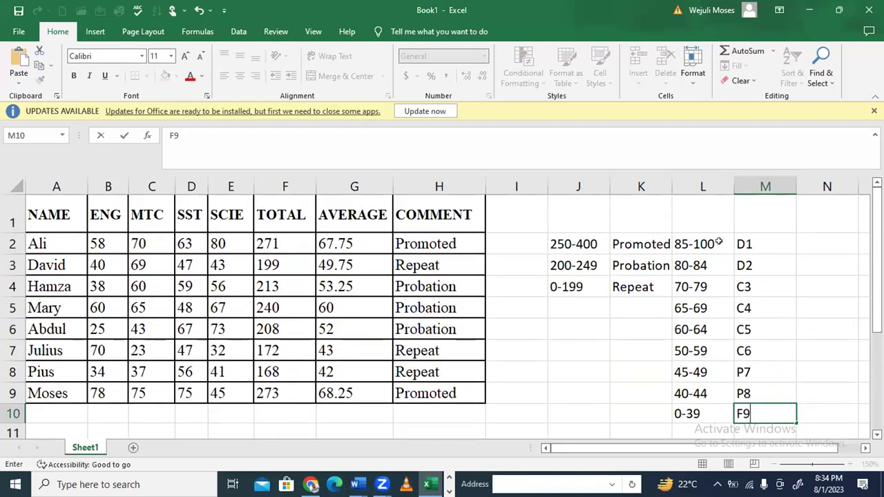
{"action": "left_click", "coordinate": [767, 264]}
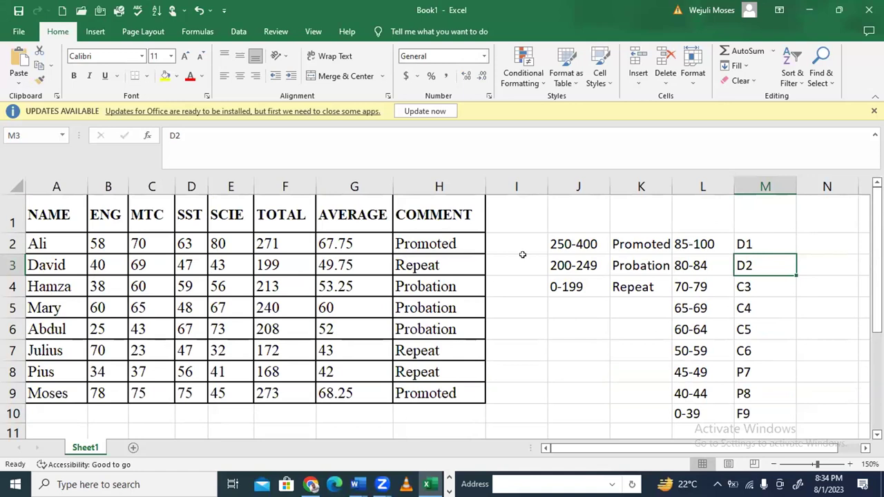
{"action": "left_click", "coordinate": [147, 186]}
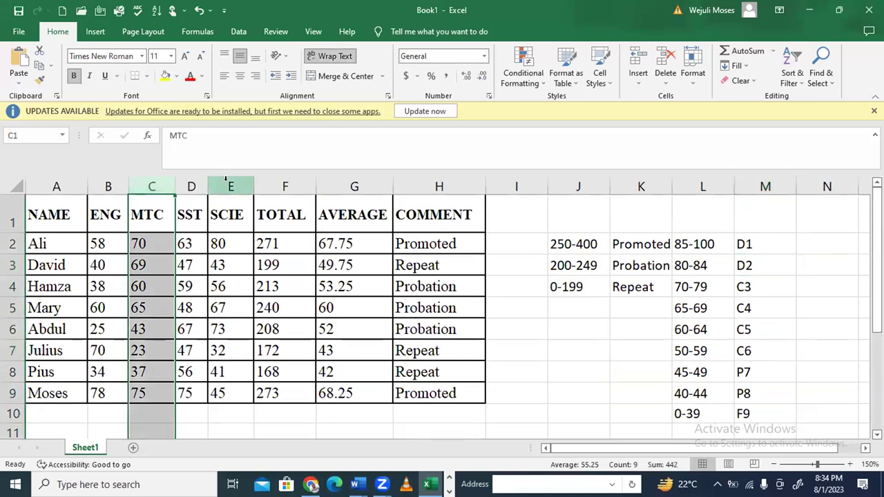
{"action": "left_click", "coordinate": [225, 185], "text": "ctrl"}
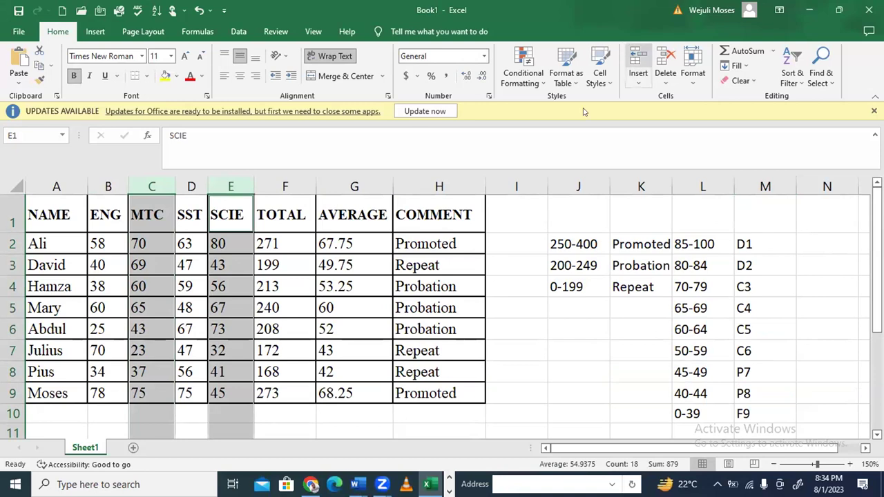
{"action": "left_click", "coordinate": [630, 54]}
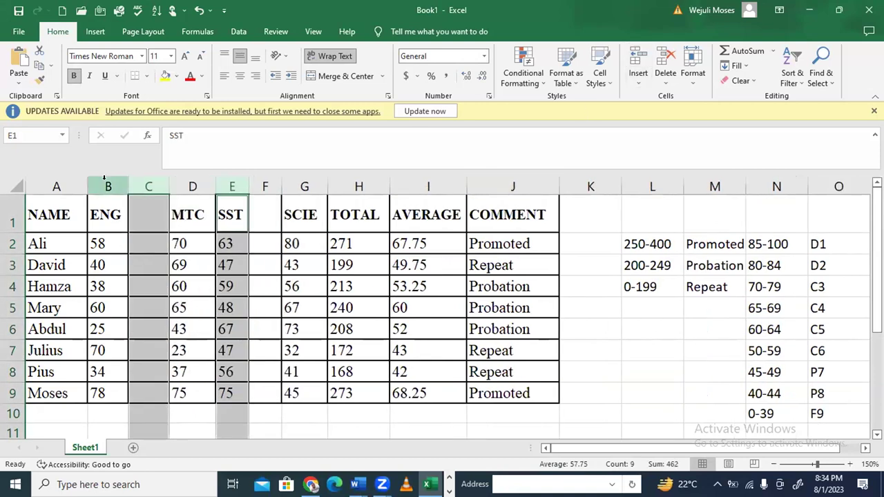
Insert blank columns before ENG and TOTAL, and narrow blank columns B and D
{"action": "left_click", "coordinate": [108, 187]}
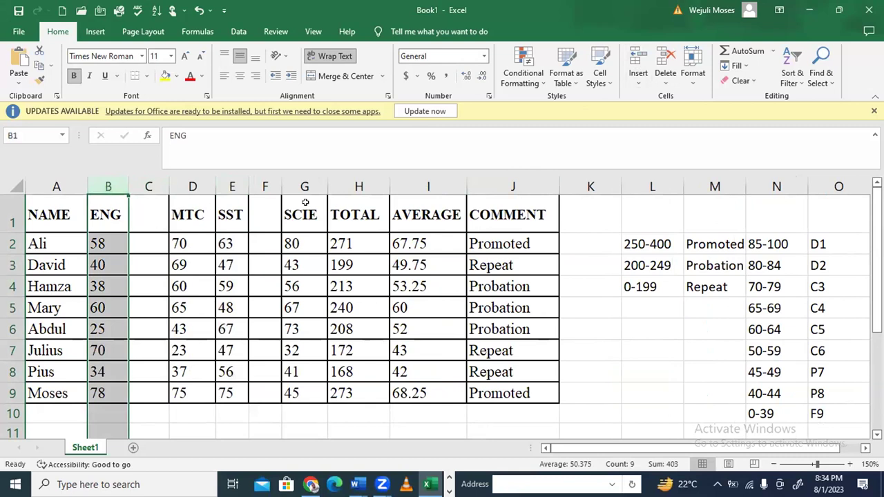
{"action": "left_click", "coordinate": [356, 185], "text": "ctrl"}
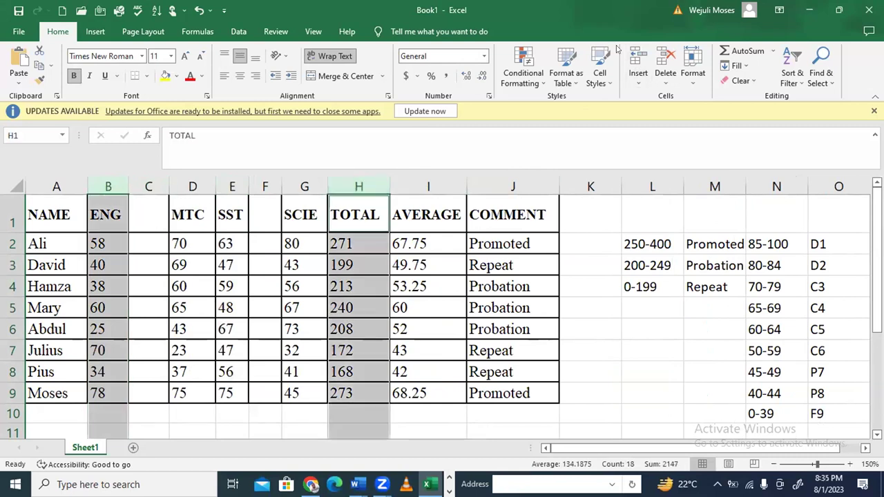
{"action": "left_click", "coordinate": [638, 55]}
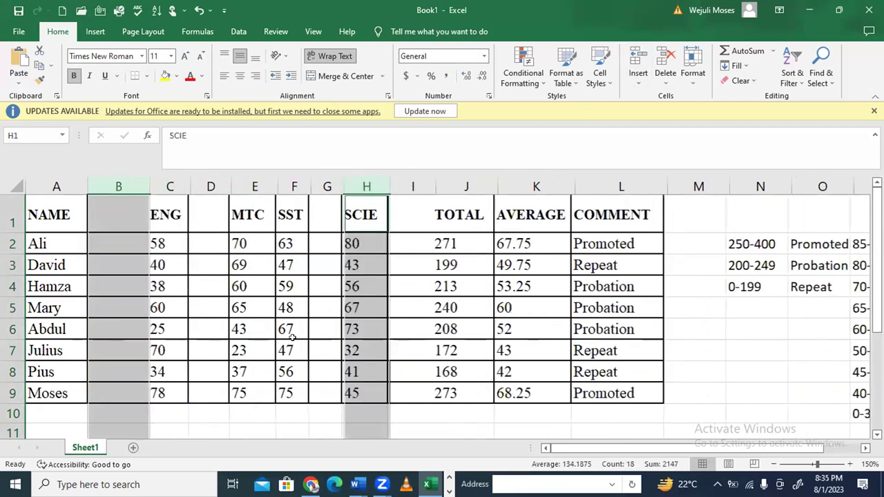
{"action": "left_click", "coordinate": [118, 220]}
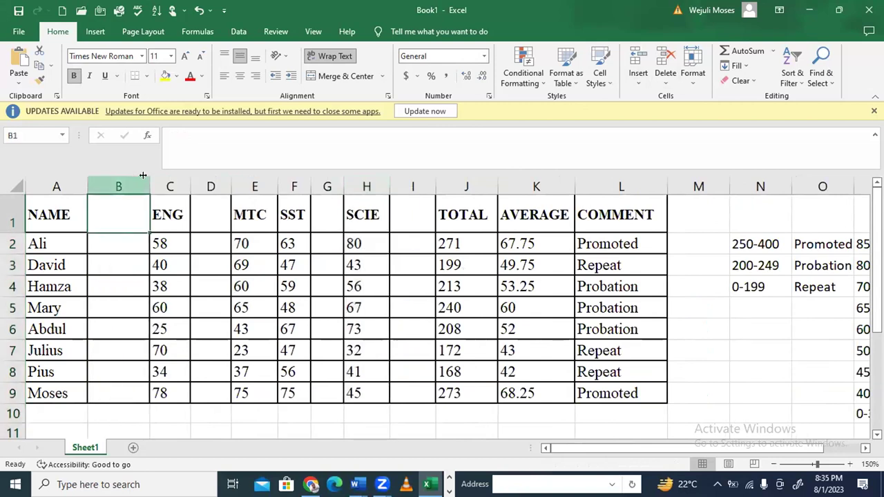
{"action": "left_click_drag", "start_coordinate": [141, 181], "coordinate": [130, 193]}
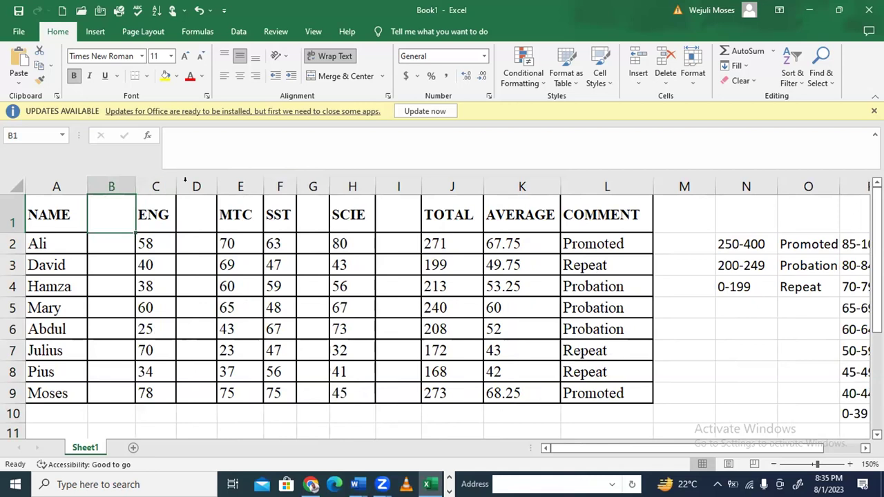
{"action": "left_click_drag", "start_coordinate": [213, 181], "coordinate": [206, 339]}
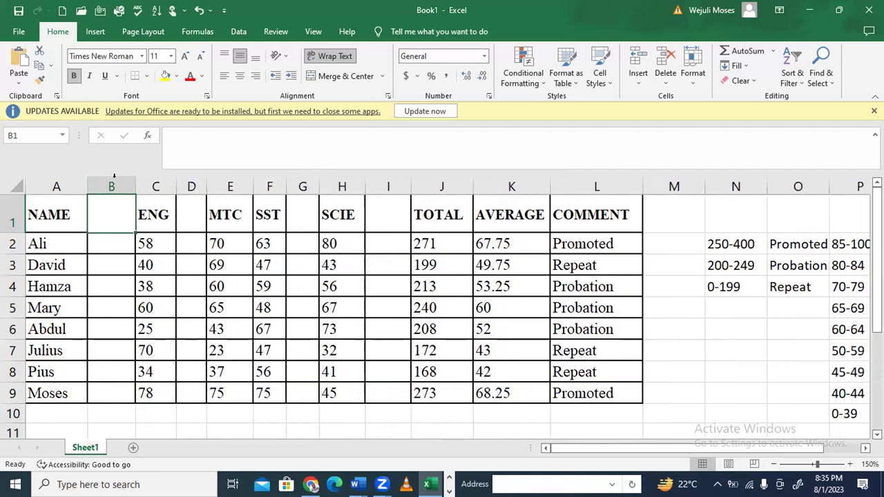
Delete the empty column before ENG and insert a blank column before SST
{"action": "left_click", "coordinate": [111, 186]}
{"action": "left_click", "coordinate": [659, 64]}
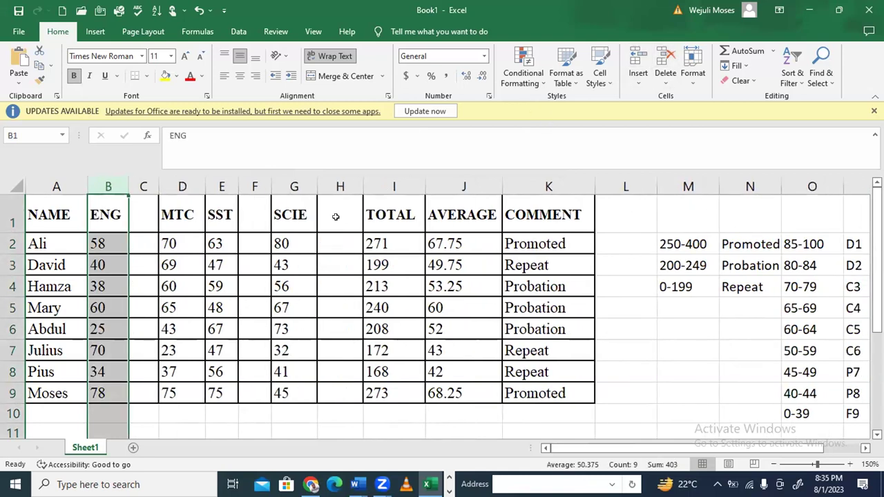
{"action": "left_click", "coordinate": [138, 221]}
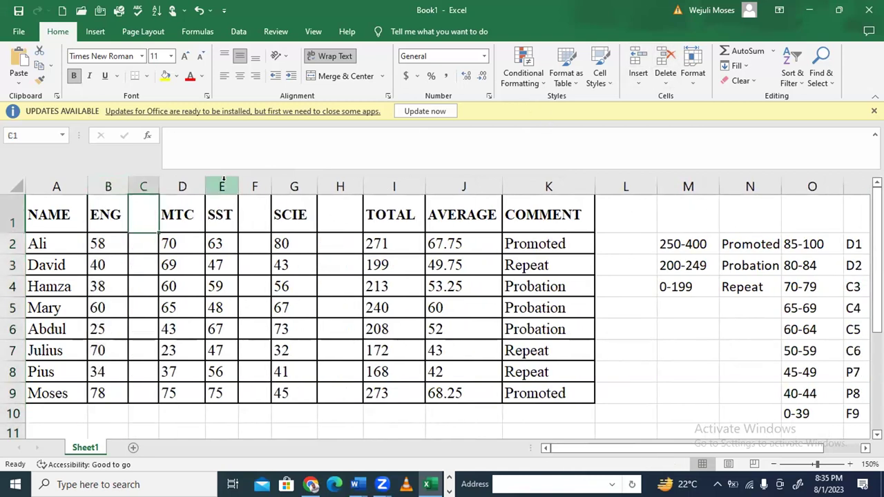
{"action": "left_click", "coordinate": [222, 181]}
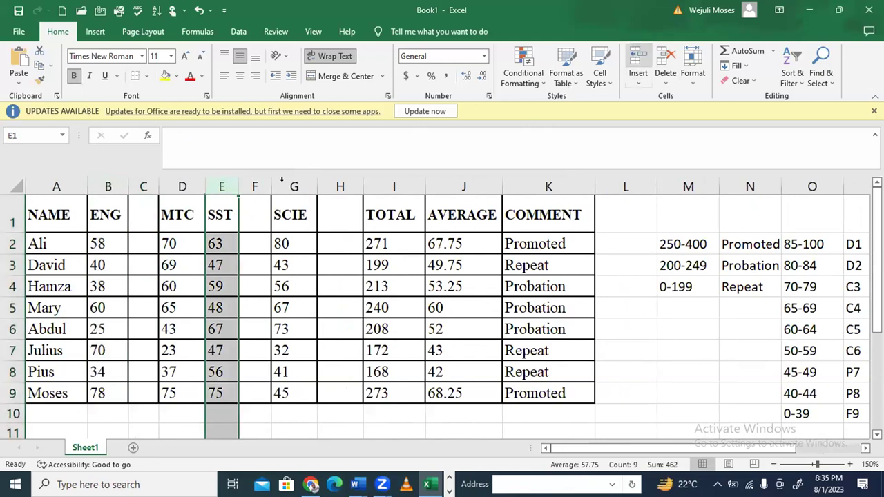
{"action": "key", "text": "ctrl+shift+equal"}
{"action": "left_click", "coordinate": [237, 216]}
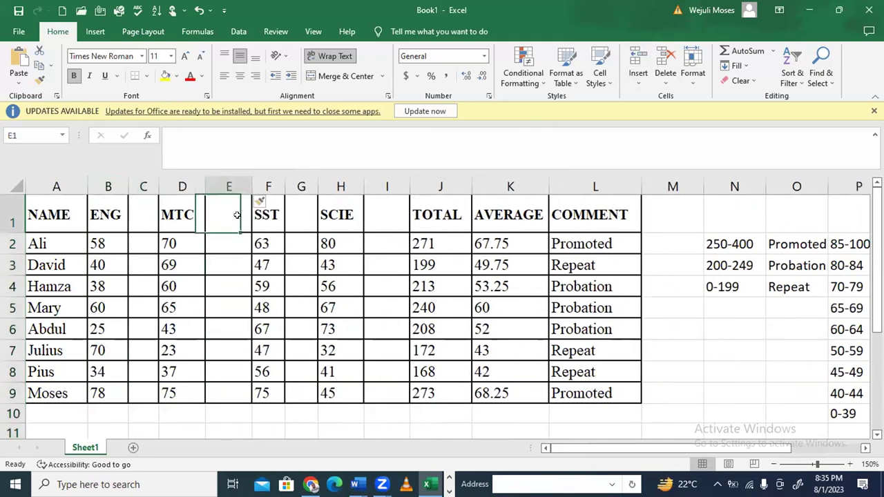
{"action": "left_click", "coordinate": [297, 206]}
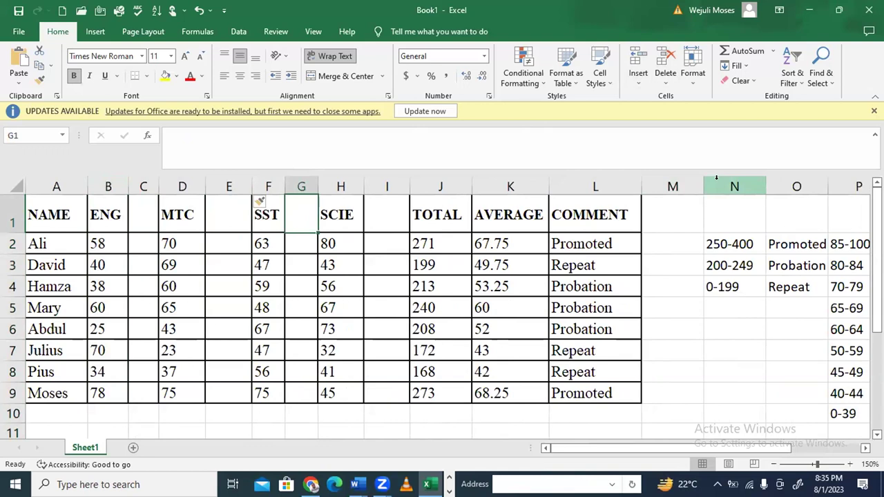
Copy the promotion ranges from 250-400 with their comments, then cancel the copy
{"action": "left_click", "coordinate": [714, 238]}
{"action": "left_click_drag", "start_coordinate": [770, 243], "coordinate": [772, 284]}
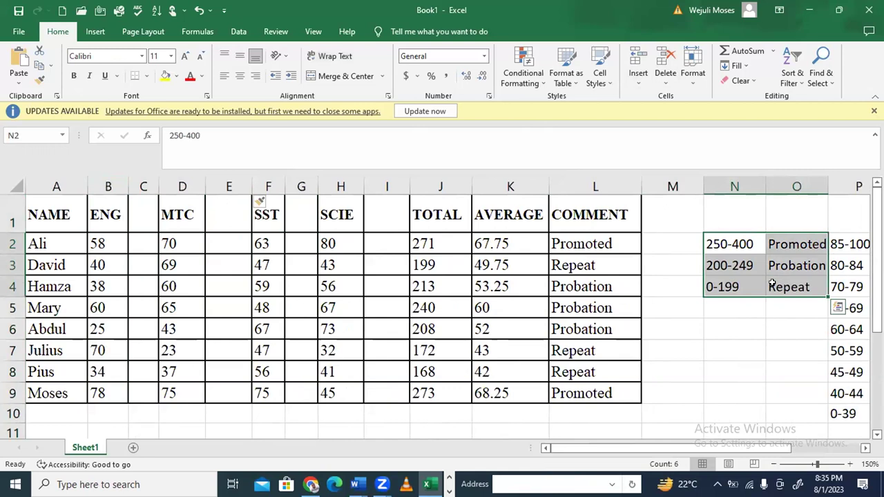
{"action": "key", "text": "ctrl+c"}
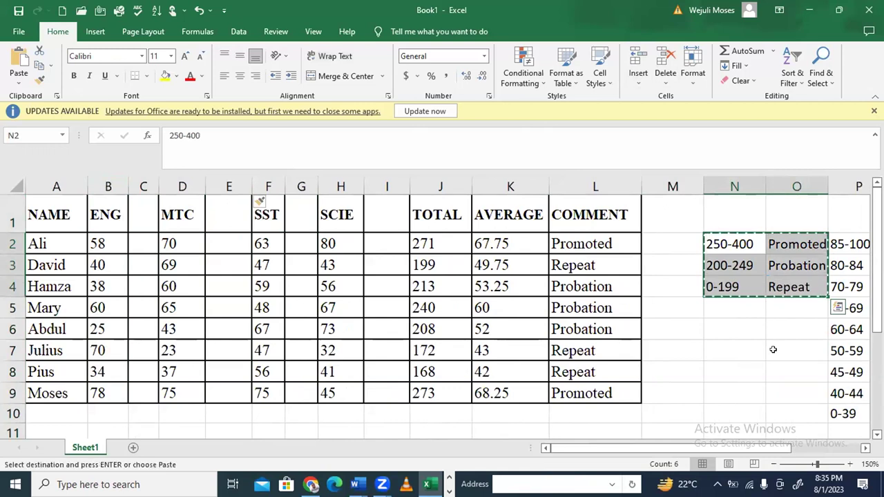
{"action": "scroll", "coordinate": [232, 396], "scroll_direction": "down", "scroll_amount": 1}
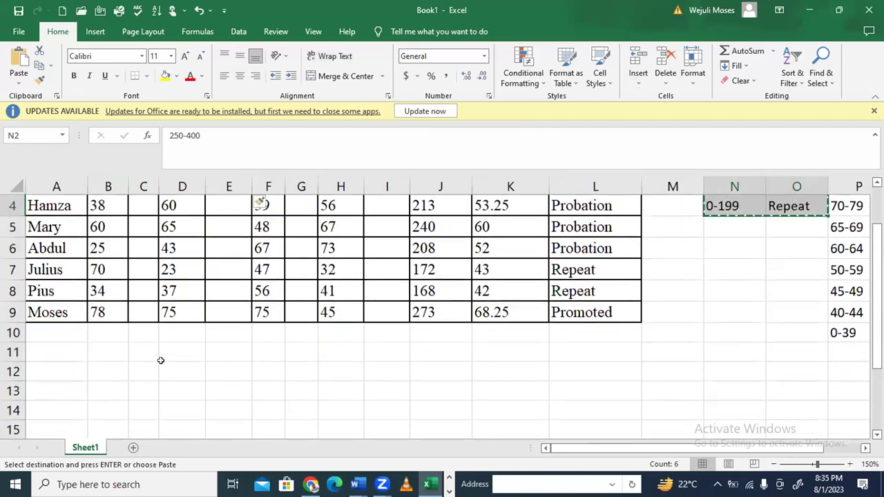
{"action": "left_click", "coordinate": [143, 361]}
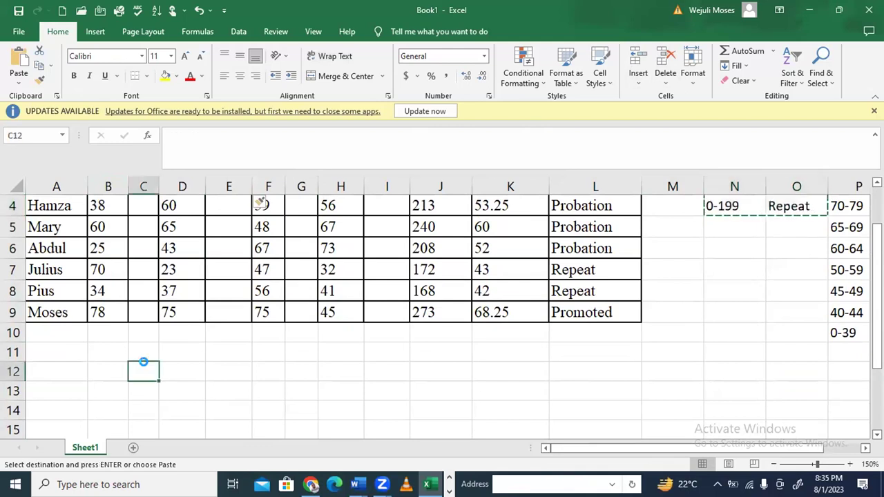
{"action": "scroll", "coordinate": [143, 361], "scroll_direction": "up", "scroll_amount": 1}
{"action": "key", "text": "Escape"}
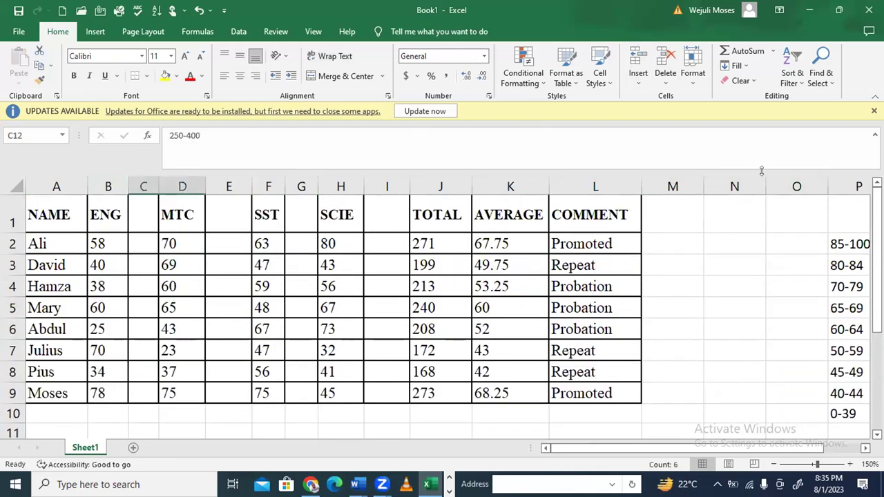
Delete the promotion key columns N and O
{"action": "left_click", "coordinate": [760, 174]}
{"action": "left_click_drag", "start_coordinate": [760, 175], "coordinate": [785, 149]}
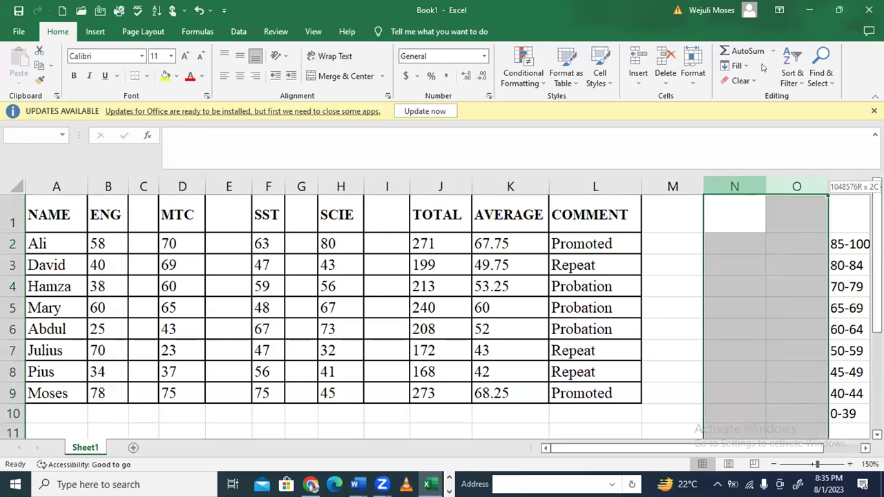
{"action": "left_click", "coordinate": [674, 58]}
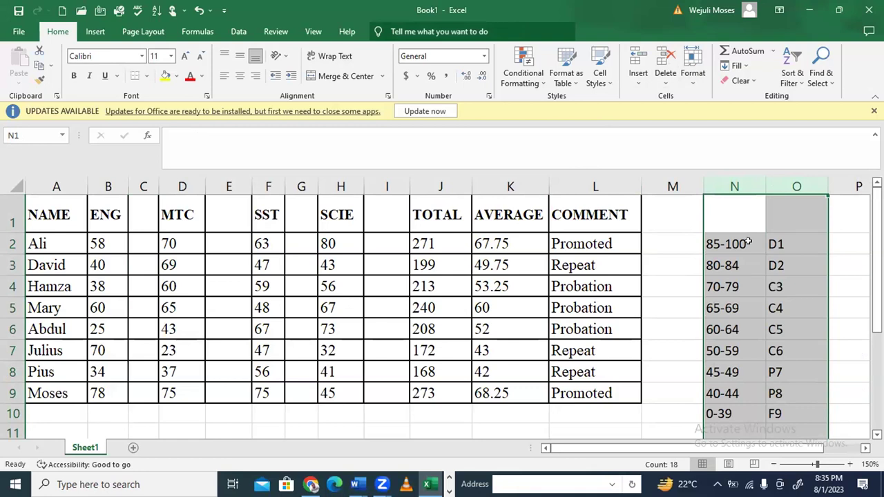
{"action": "left_click", "coordinate": [730, 265]}
Check the grade key cells 85-100 D1 and 80-84 D2
{"action": "left_click", "coordinate": [749, 242]}
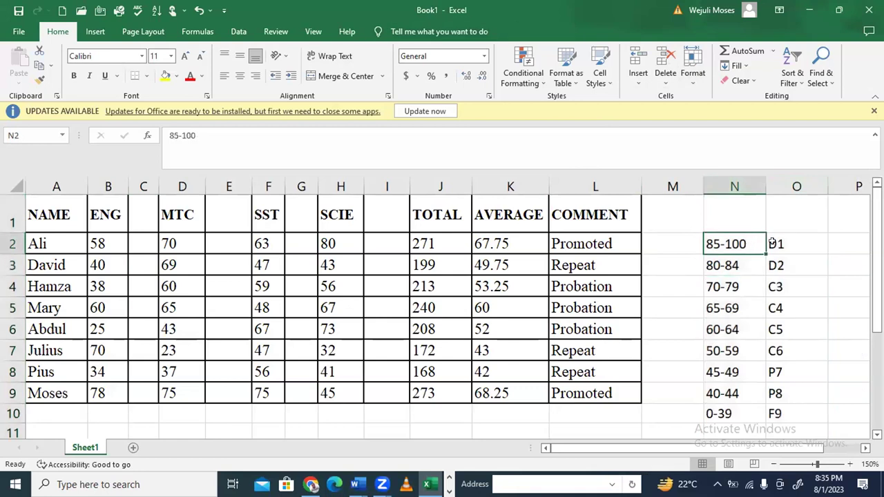
{"action": "left_click", "coordinate": [771, 242]}
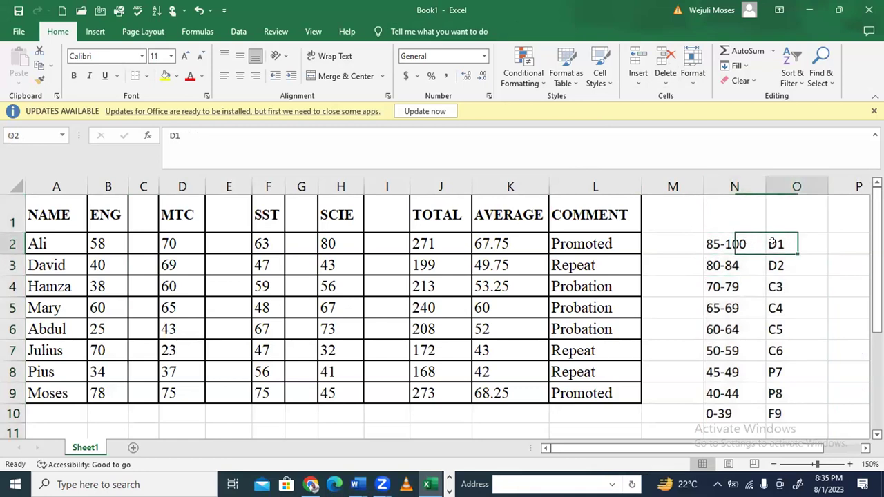
{"action": "left_click", "coordinate": [722, 264]}
{"action": "left_click", "coordinate": [770, 265]}
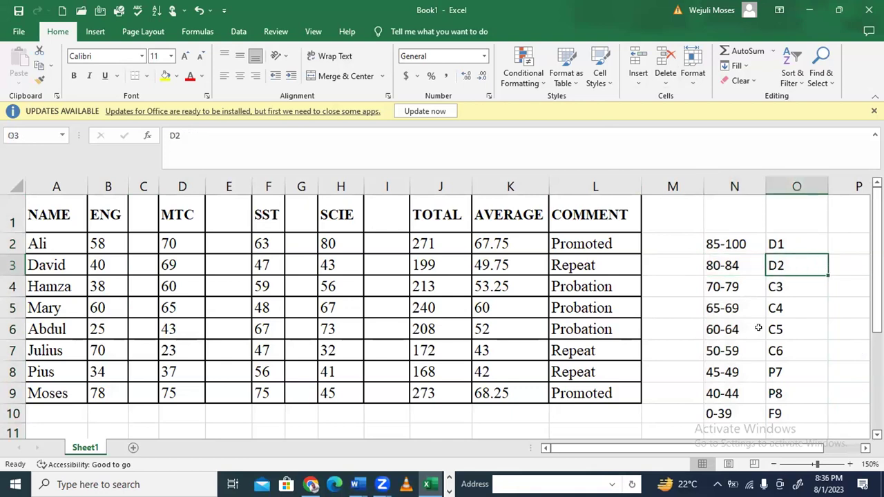
Enter the heading G in C1 and start an =IF( formula in C2
{"action": "left_click", "coordinate": [143, 205]}
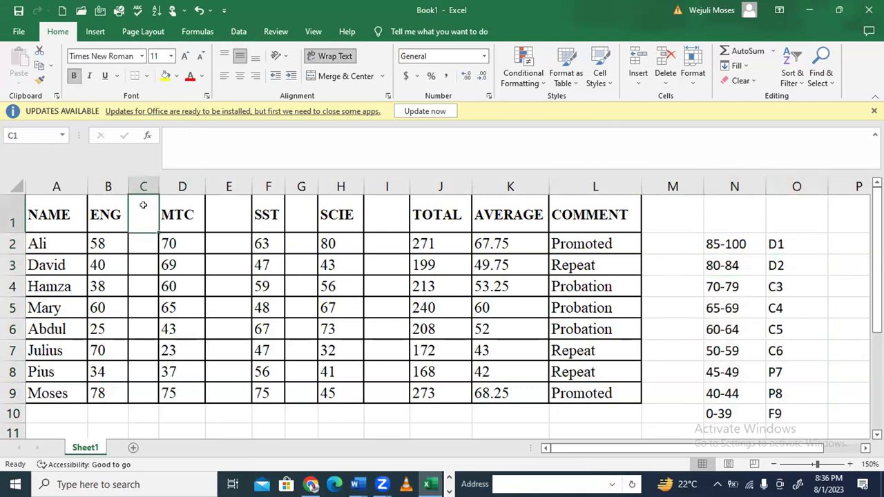
{"action": "type", "text": "G"}
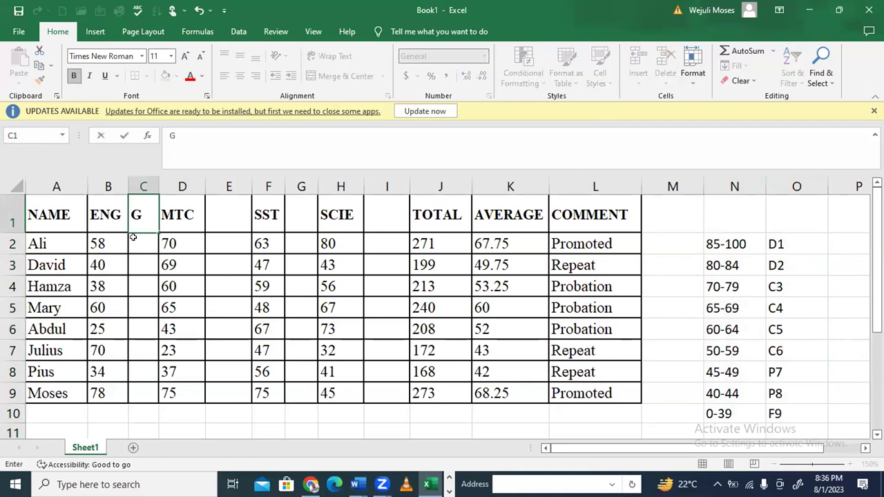
{"action": "left_click", "coordinate": [133, 237]}
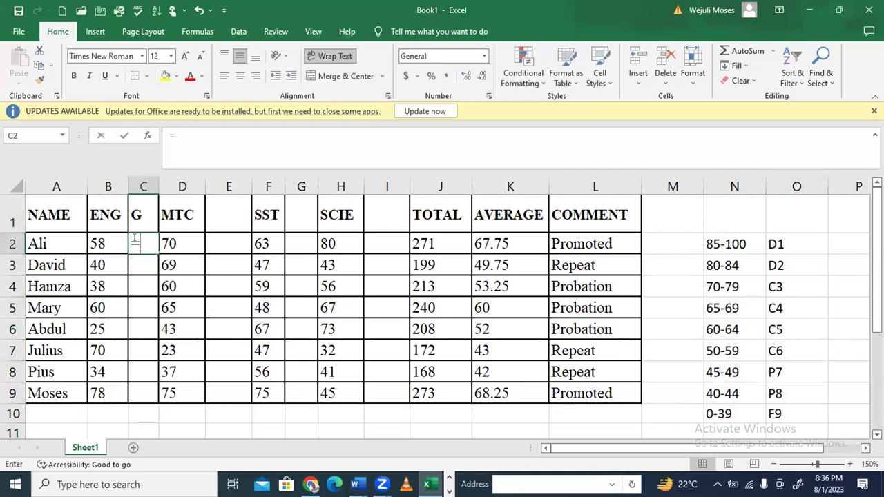
{"action": "type", "text": "=IF"}
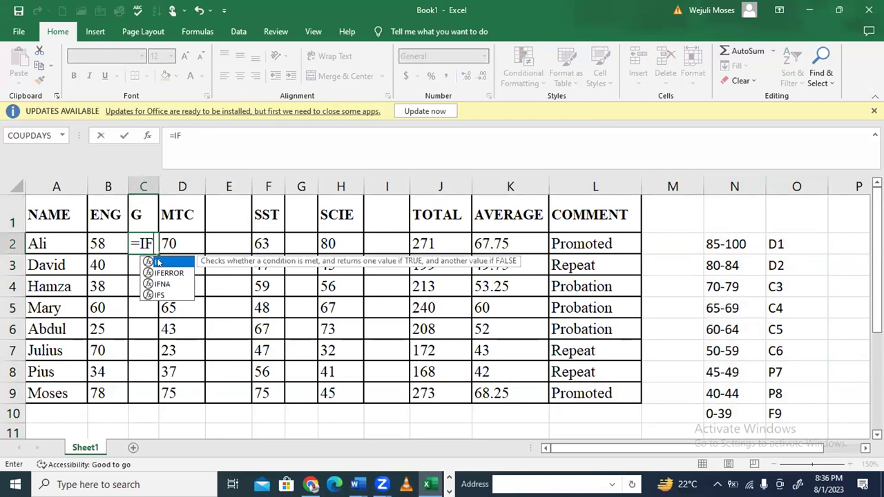
{"action": "double_click", "coordinate": [158, 261]}
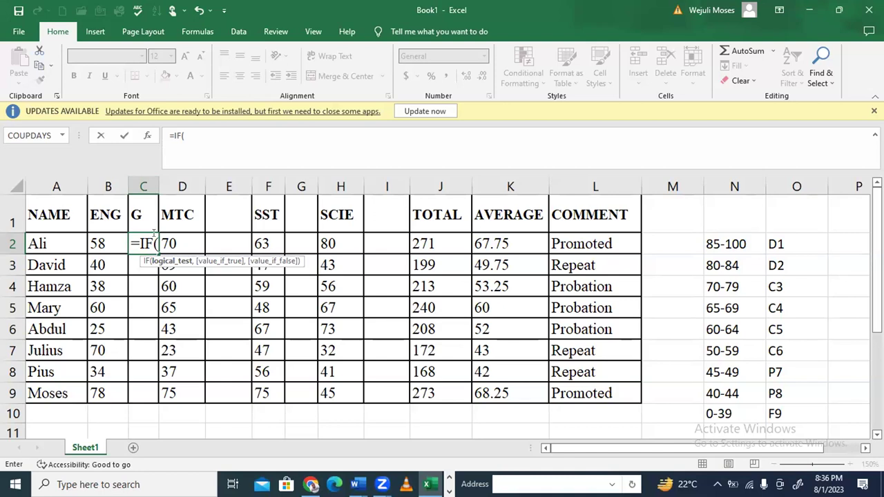
Start C2's grade formula so an ENG score in B2 of 85 or more gives D1
{"action": "left_click", "coordinate": [90, 238]}
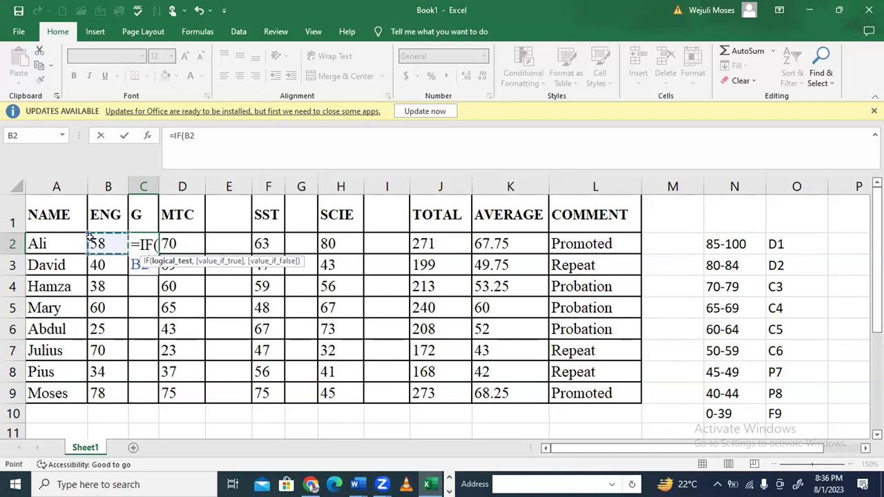
{"action": "type", "text": ">="}
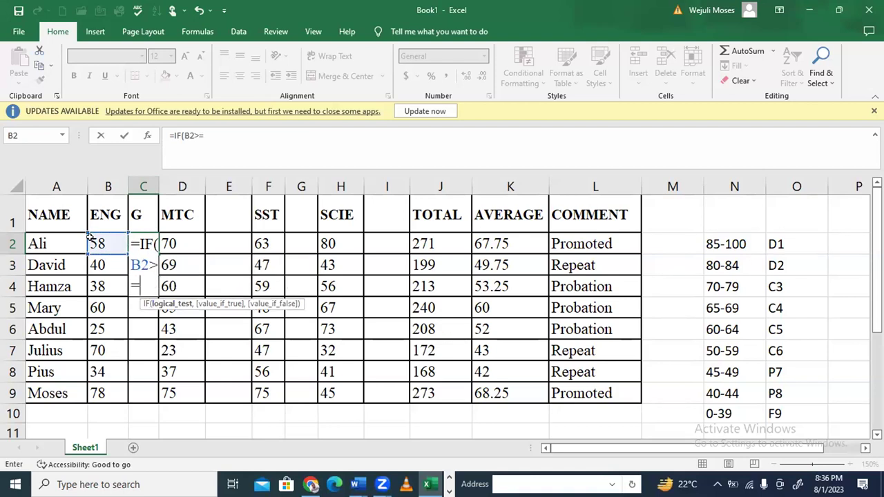
{"action": "type", "text": "85,"}
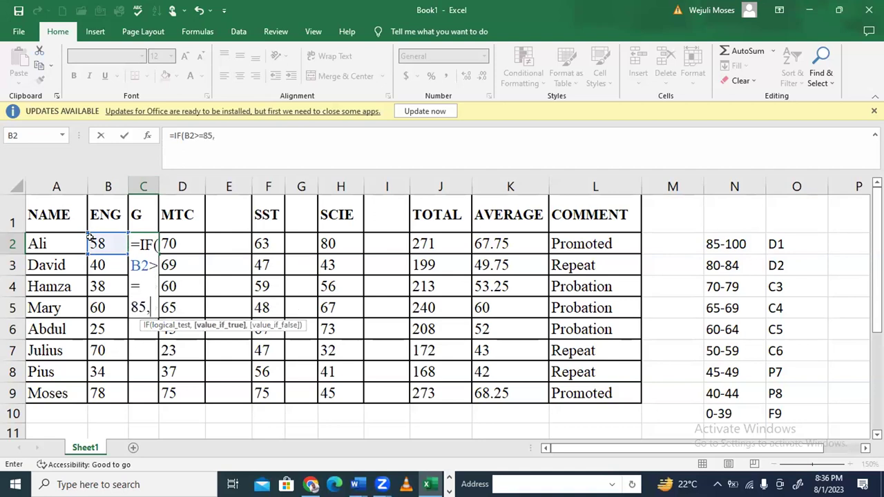
{"action": "type", "text": "\"D1\""}
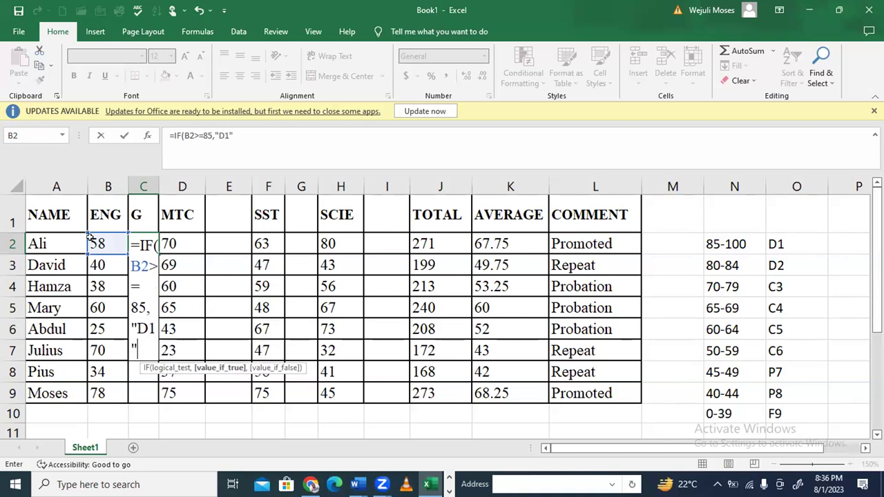
{"action": "left_click", "coordinate": [236, 133]}
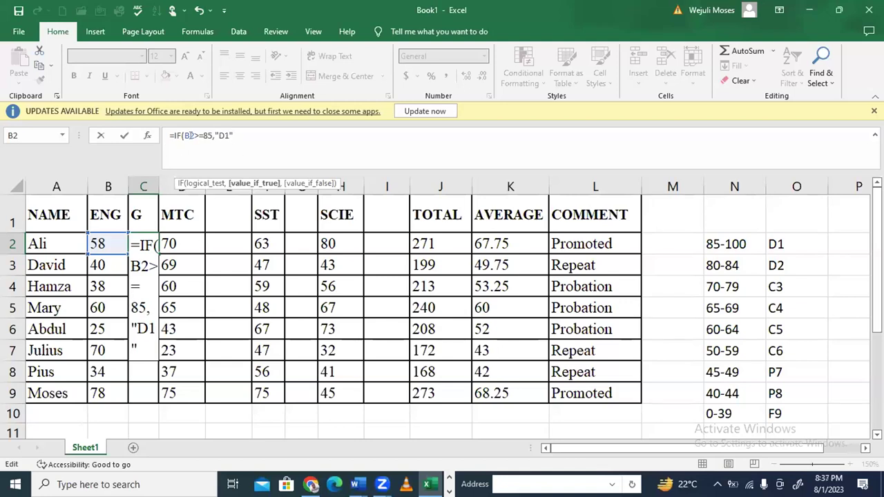
{"action": "type", "text": ",I"}
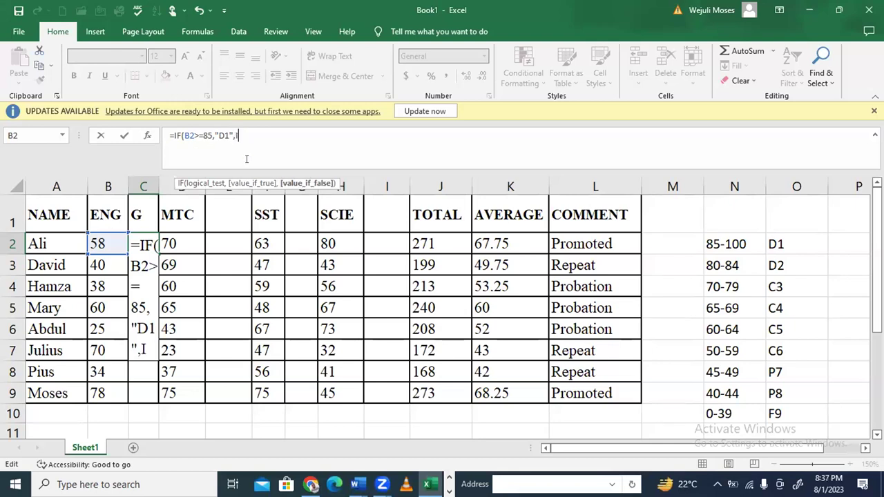
{"action": "type", "text": "F"}
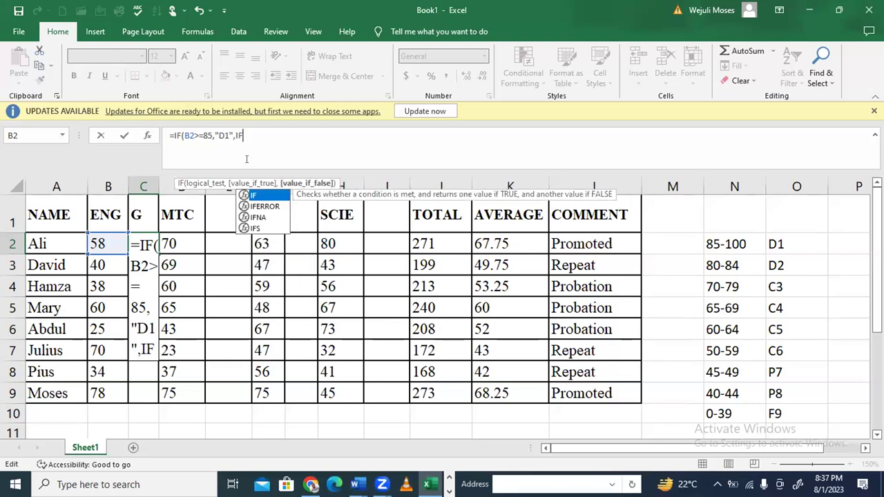
Nest a second IF so a B2 score of 84 or more gives D2, opening the next IF
{"action": "double_click", "coordinate": [262, 195]}
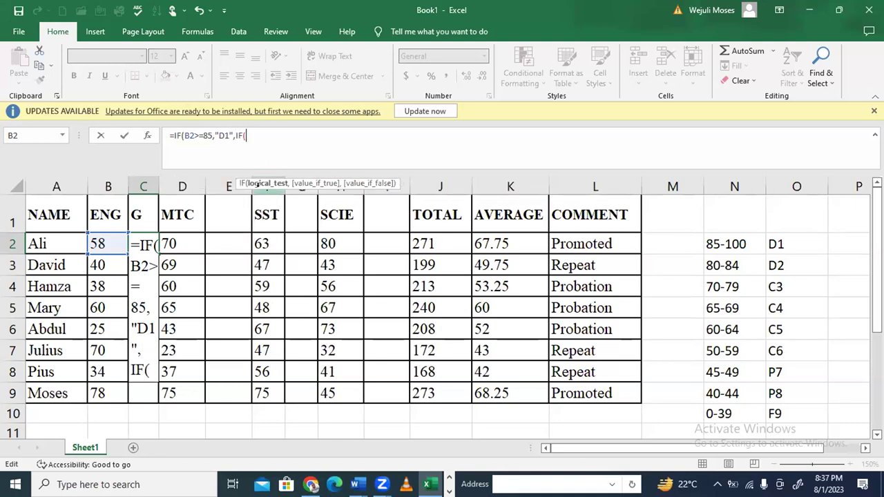
{"action": "type", "text": ">=84"}
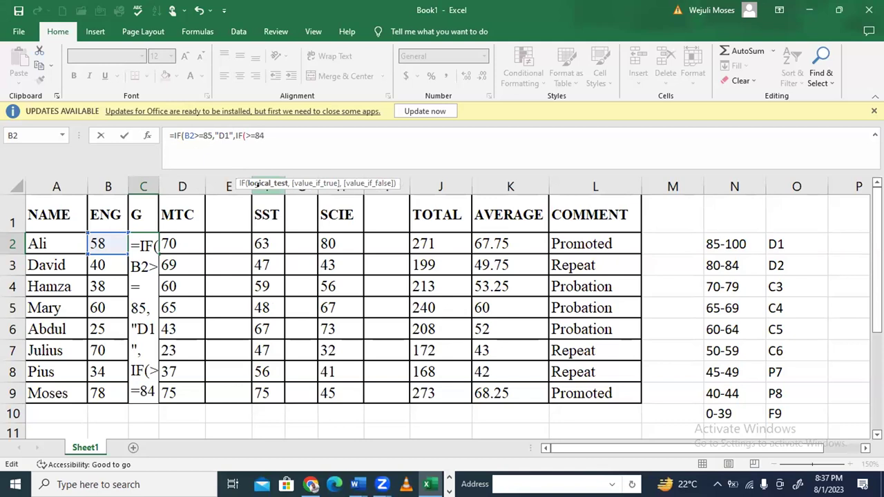
{"action": "type", "text": ","}
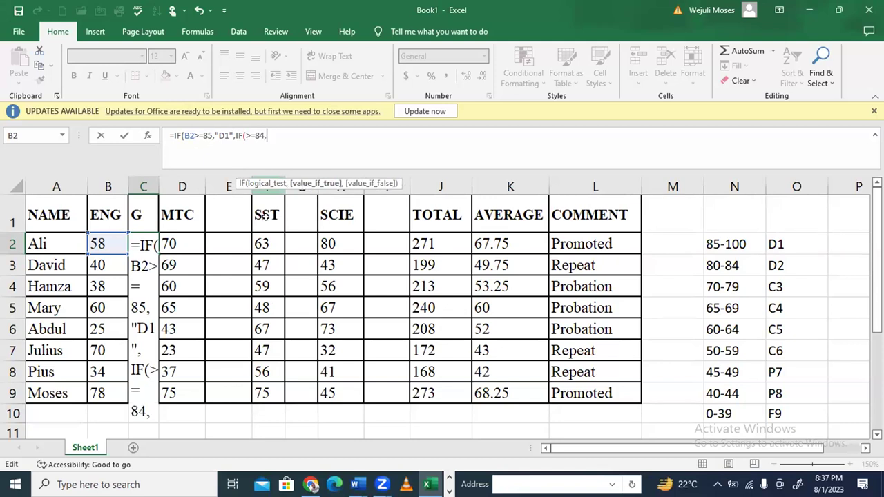
{"action": "left_click", "coordinate": [245, 136]}
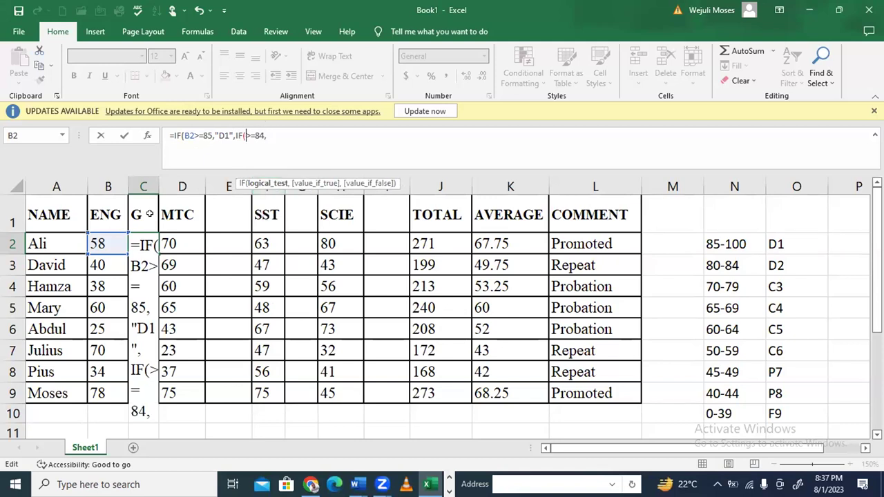
{"action": "left_click", "coordinate": [98, 244]}
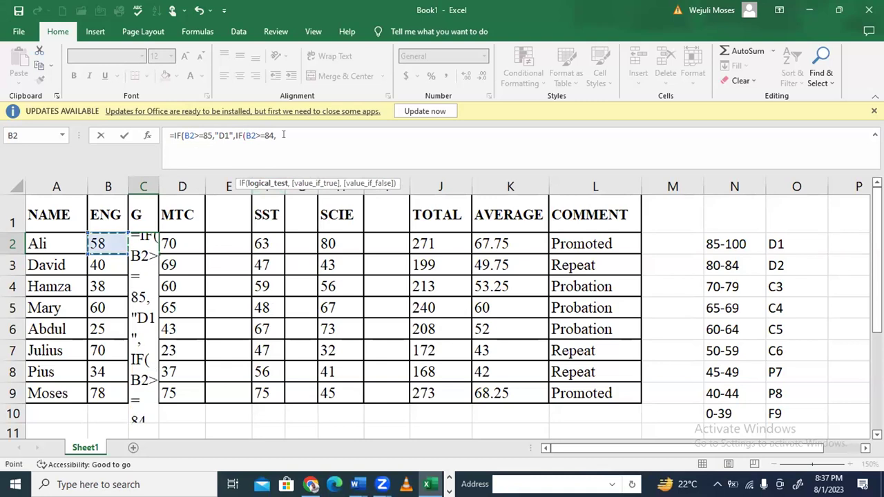
{"action": "left_click", "coordinate": [283, 135]}
{"action": "type", "text": "\""}
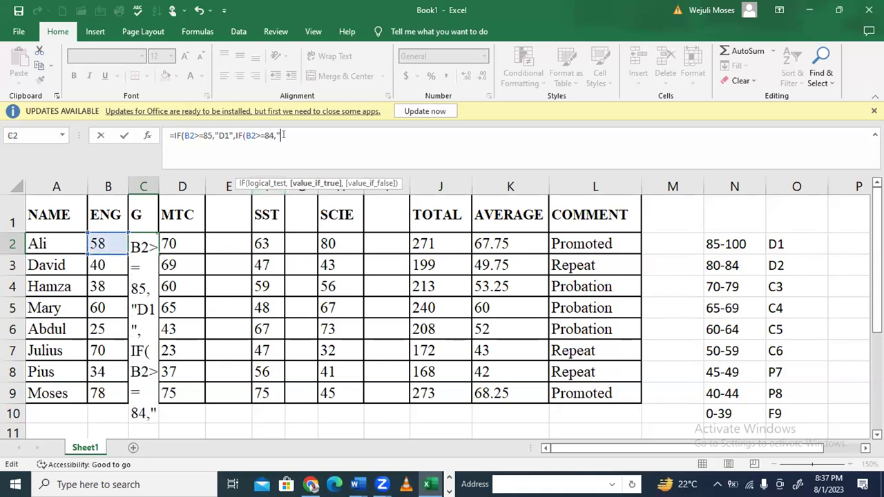
{"action": "type", "text": "D"}
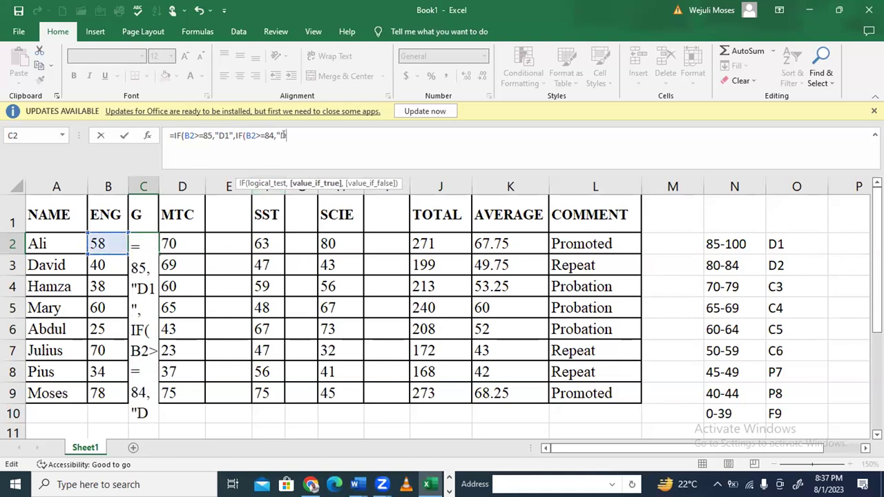
{"action": "type", "text": "2\",IF"}
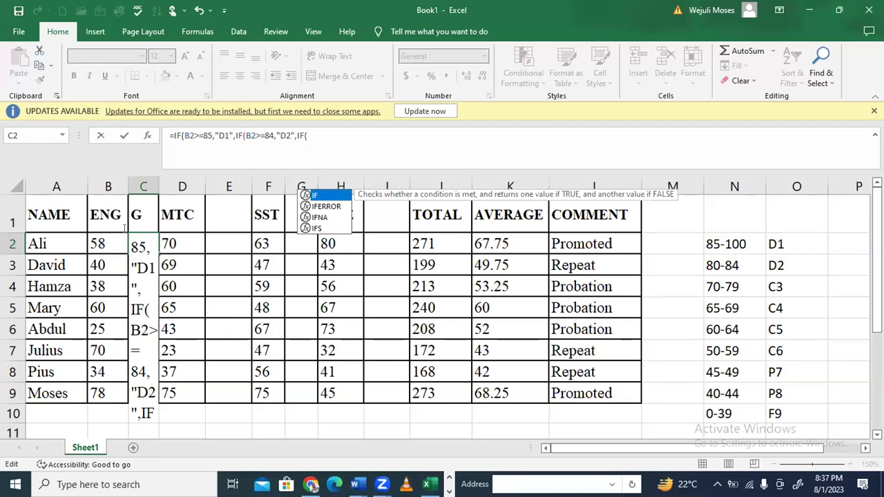
{"action": "type", "text": "("}
Add a third condition giving C3 for B2 of 70 or more, and change the D2 threshold from 84 to 80
{"action": "left_click", "coordinate": [105, 241]}
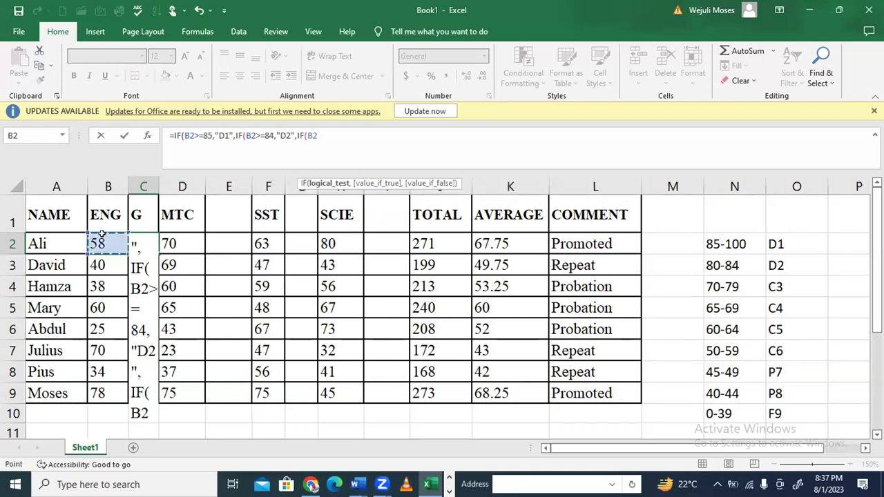
{"action": "type", "text": ">="}
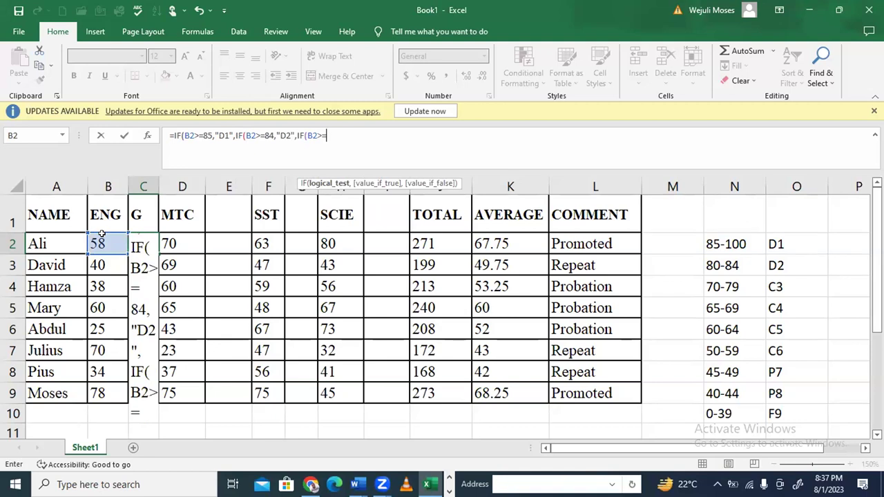
{"action": "type", "text": "70,"}
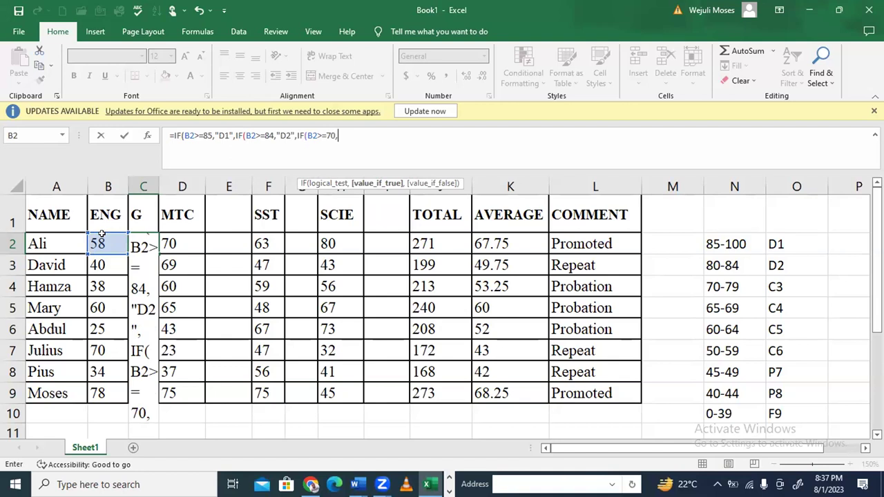
{"action": "left_click", "coordinate": [270, 137]}
{"action": "key", "text": "BackSpace"}
{"action": "type", "text": "0"}
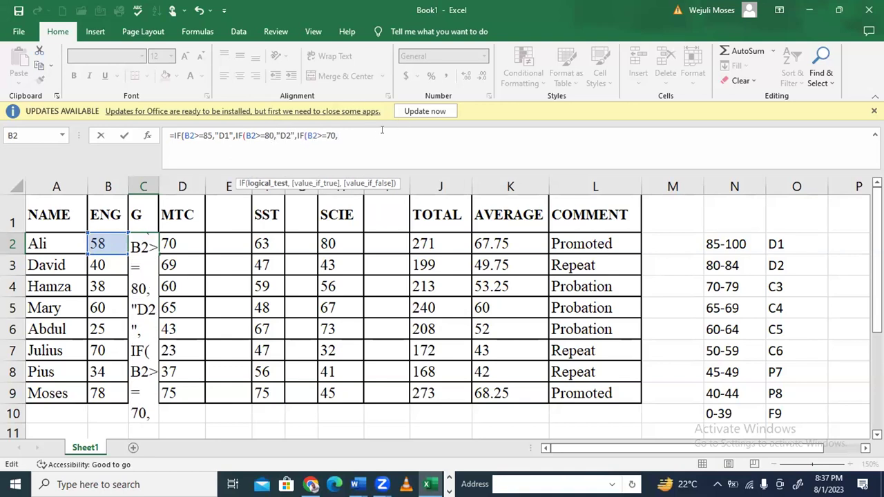
{"action": "left_click", "coordinate": [366, 135]}
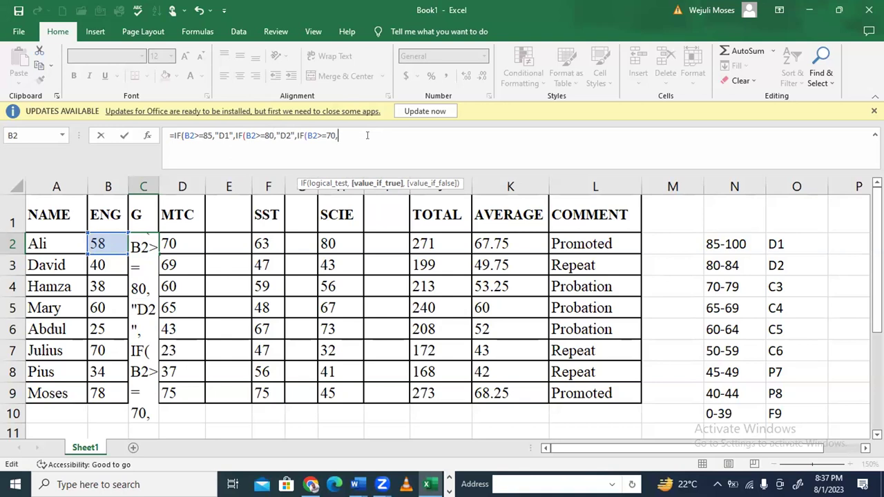
{"action": "type", "text": "\""}
{"action": "type", "text": "C"}
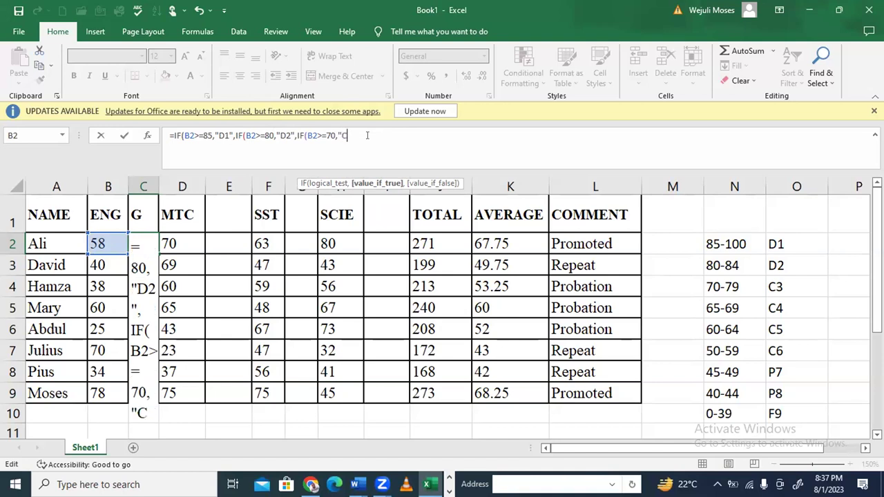
{"action": "type", "text": "3\""}
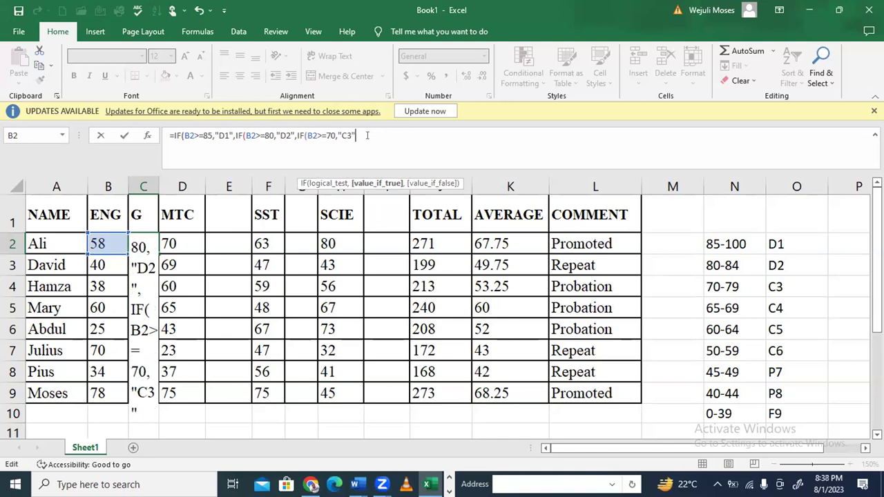
{"action": "type", "text": ","}
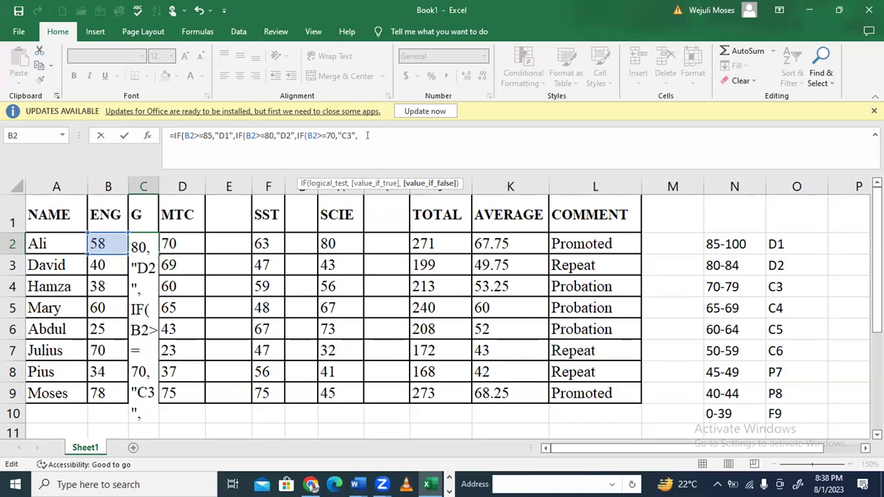
{"action": "type", "text": "IF"}
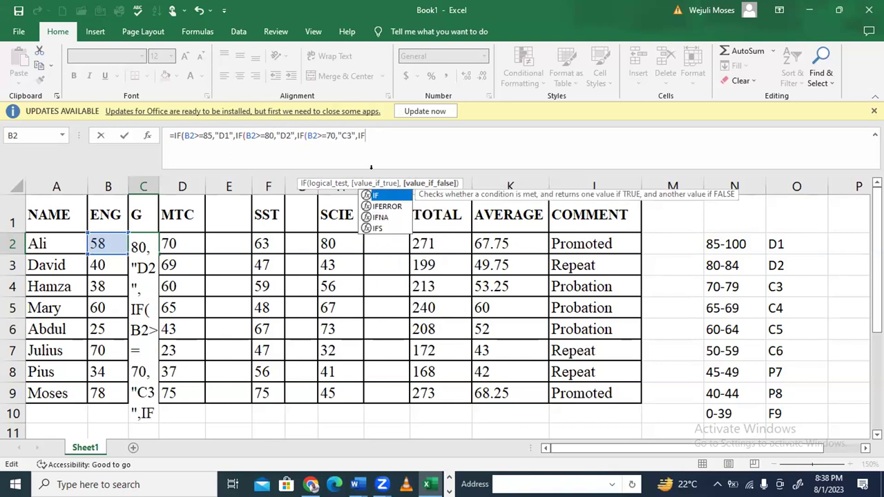
Nest a fourth IF so a B2 score of 65 or more gives C4, opening the next IF
{"action": "double_click", "coordinate": [375, 196]}
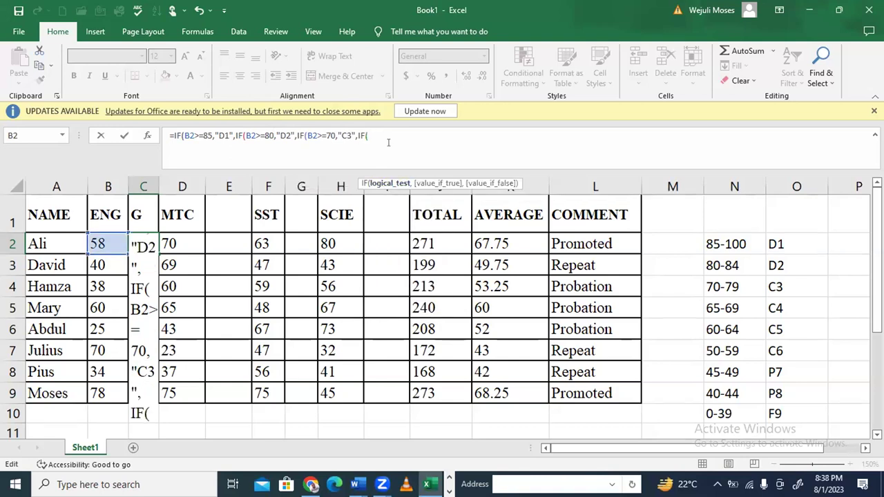
{"action": "left_click", "coordinate": [108, 243]}
{"action": "type", "text": ">="}
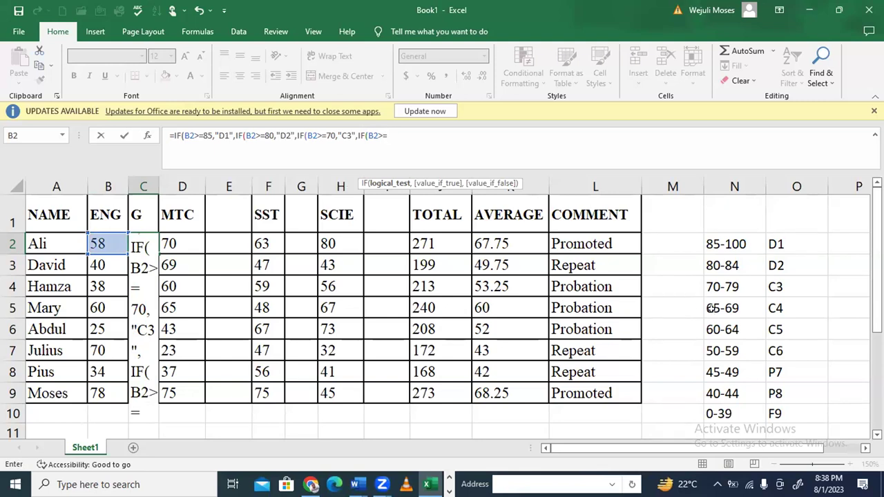
{"action": "type", "text": "65,\""}
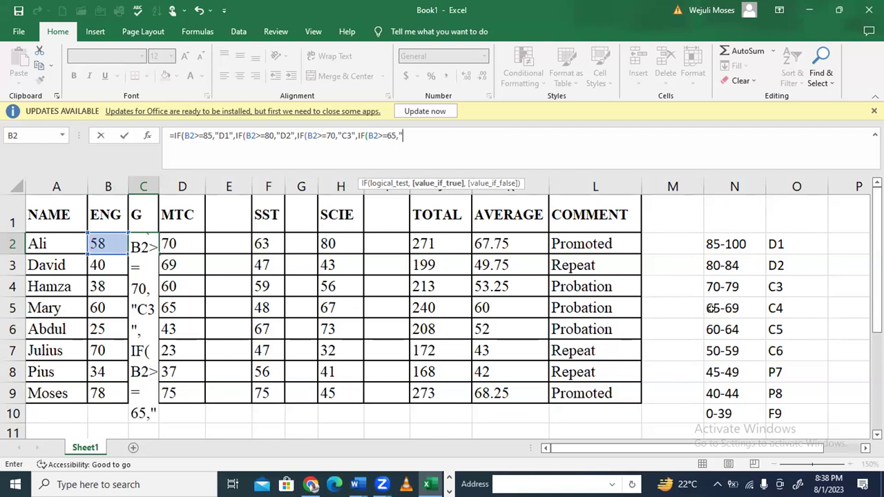
{"action": "type", "text": "C4\""}
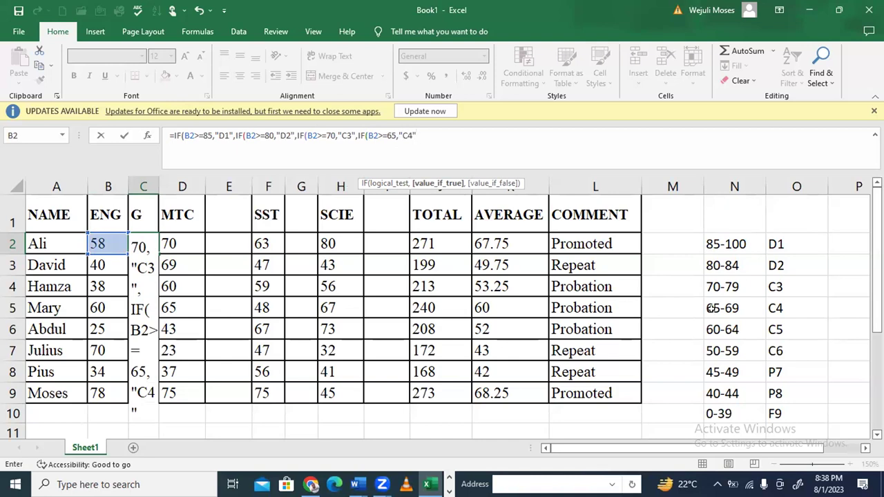
{"action": "type", "text": ",IF"}
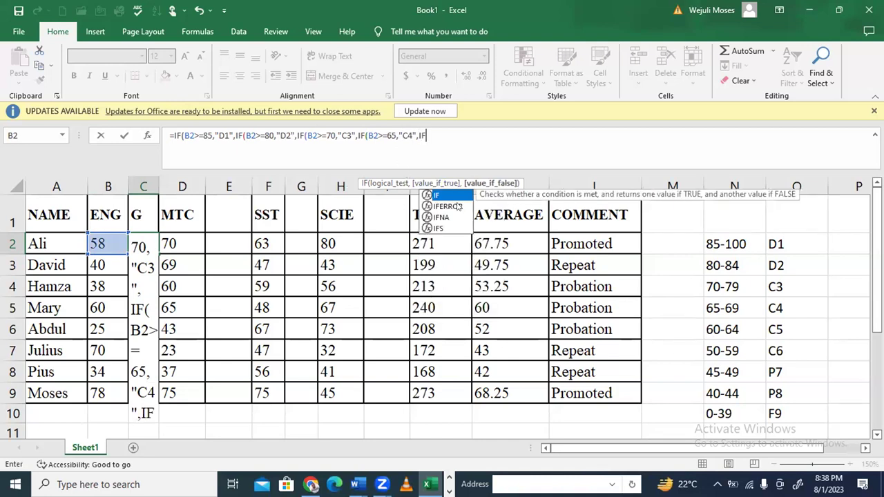
Nest further IFs so B2 scores of 60 or more give C5 and 50 or more give C6
{"action": "double_click", "coordinate": [456, 194]}
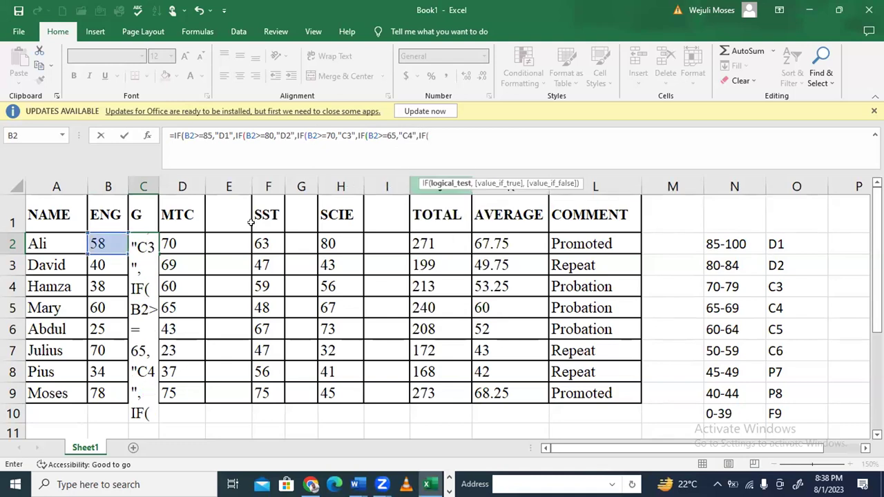
{"action": "left_click", "coordinate": [97, 242]}
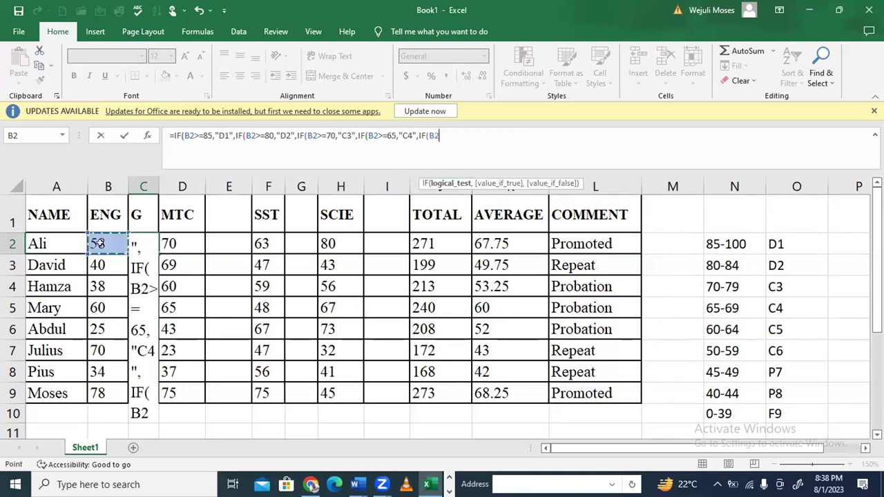
{"action": "type", "text": ">="}
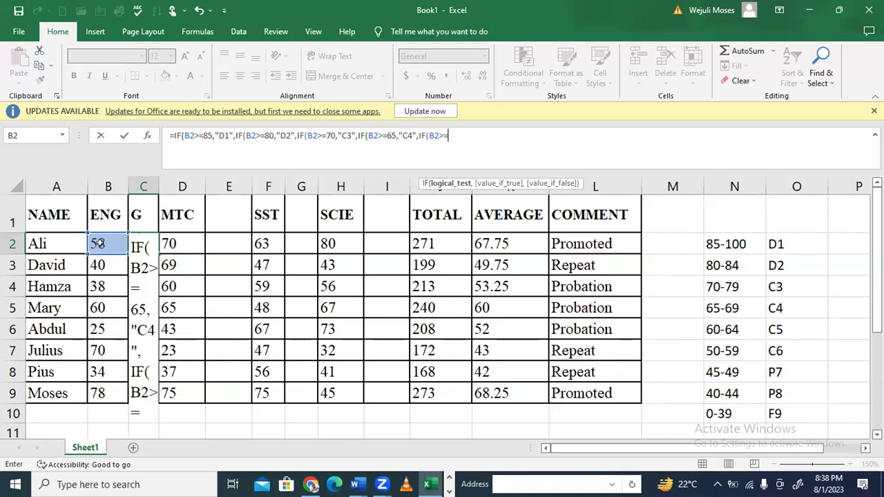
{"action": "type", "text": "60,\"C5\","}
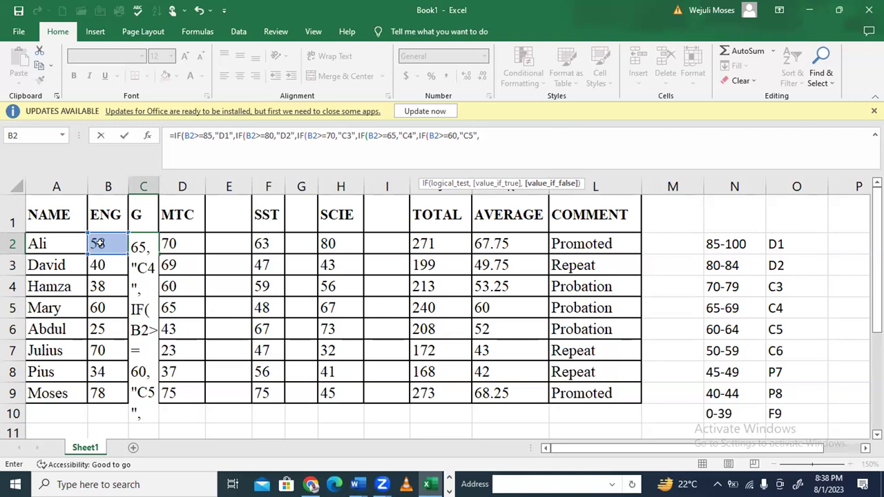
{"action": "type", "text": "IF"}
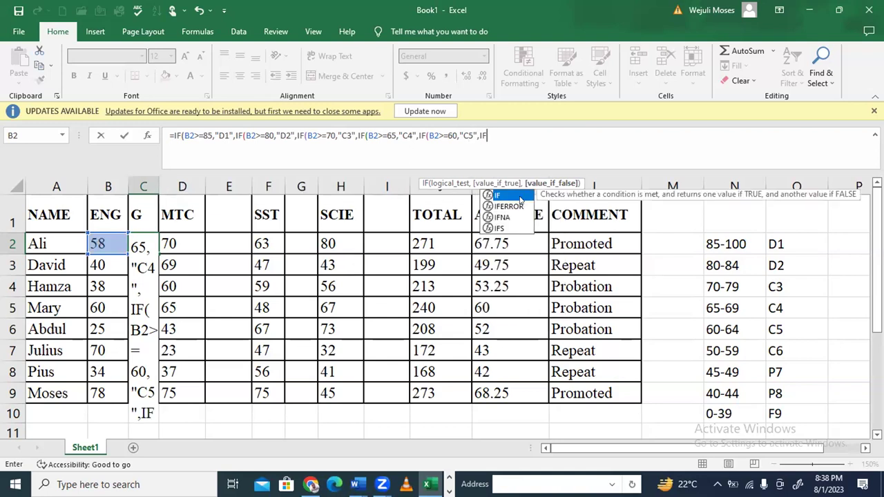
{"action": "type", "text": "("}
{"action": "left_click", "coordinate": [91, 243]}
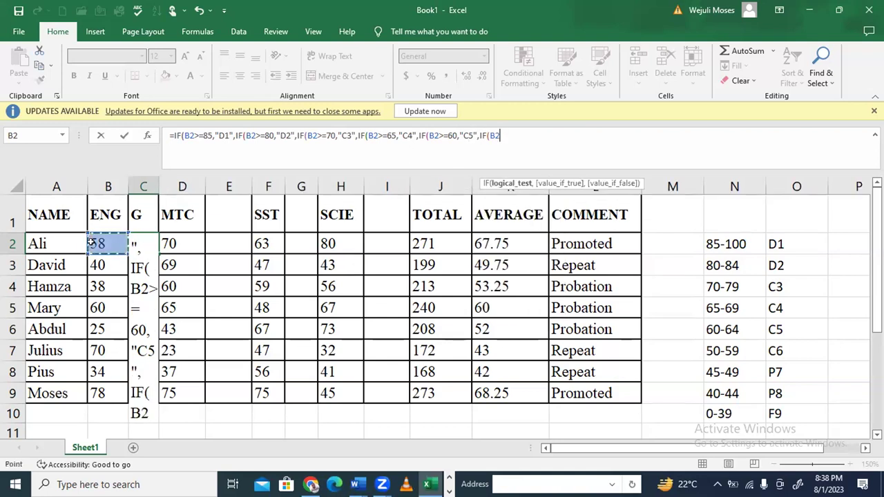
{"action": "type", "text": ">="}
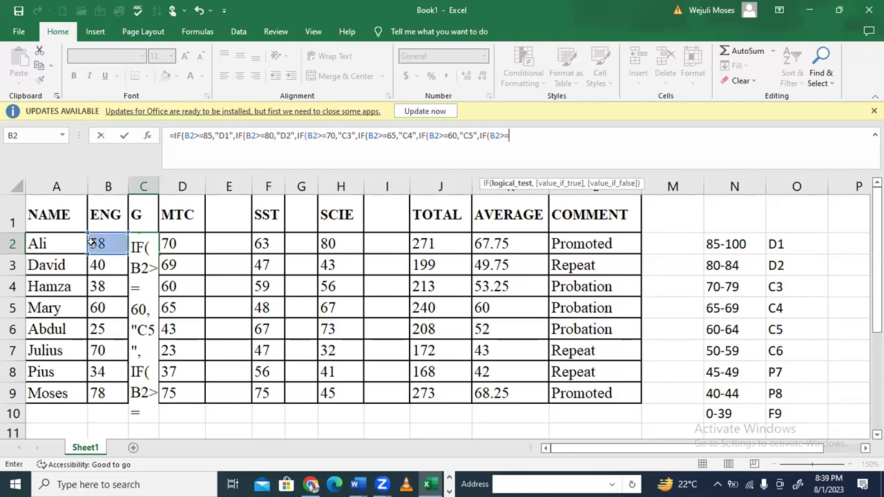
{"action": "type", "text": "50,\""}
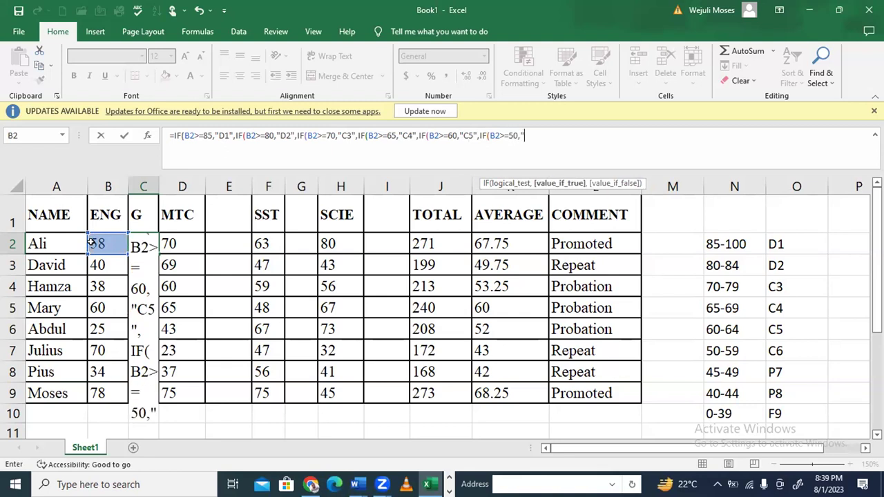
{"action": "type", "text": "C6"}
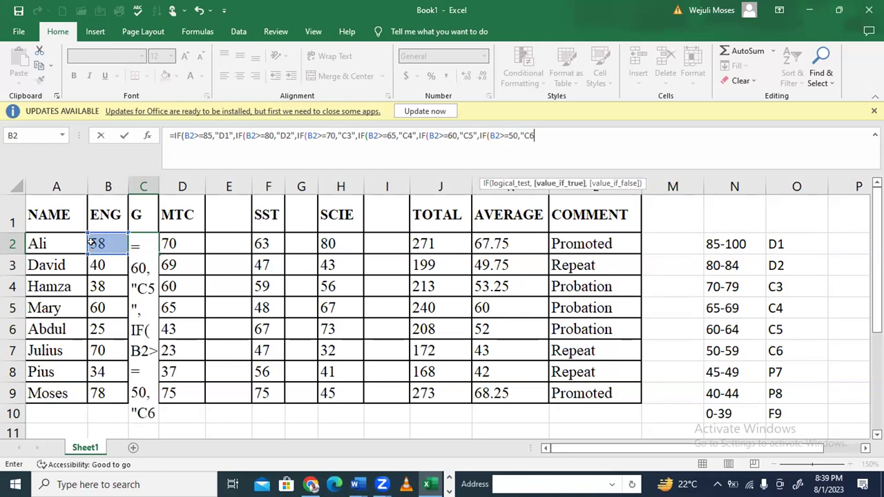
{"action": "type", "text": "\","}
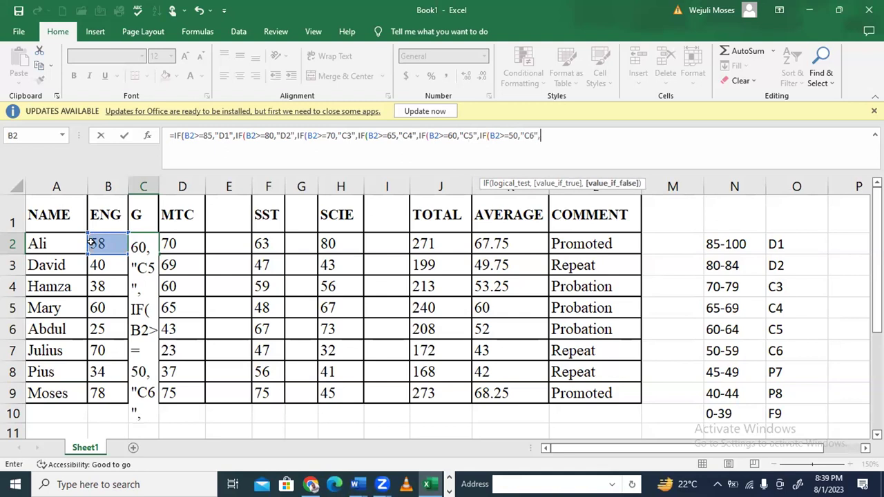
{"action": "type", "text": "IF"}
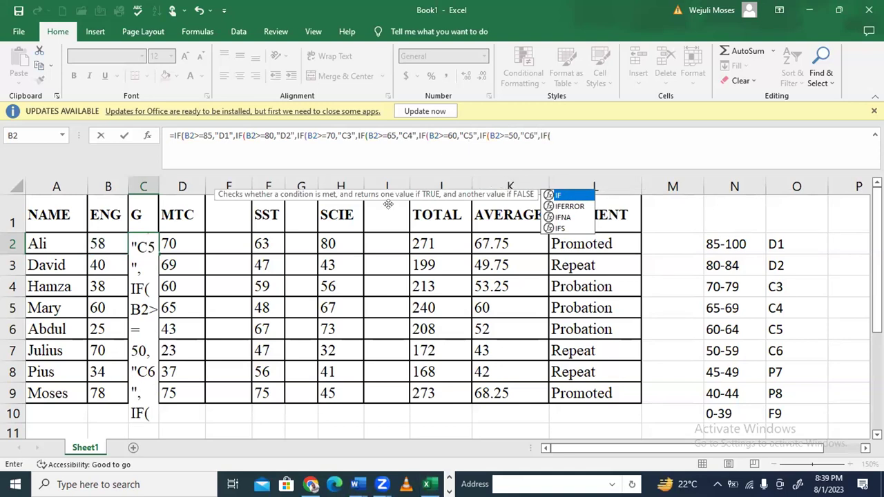
{"action": "type", "text": "("}
Add P7 for B2 of 45 or more, P8 for 40 or more, otherwise F9, and close all brackets
{"action": "left_click", "coordinate": [101, 237]}
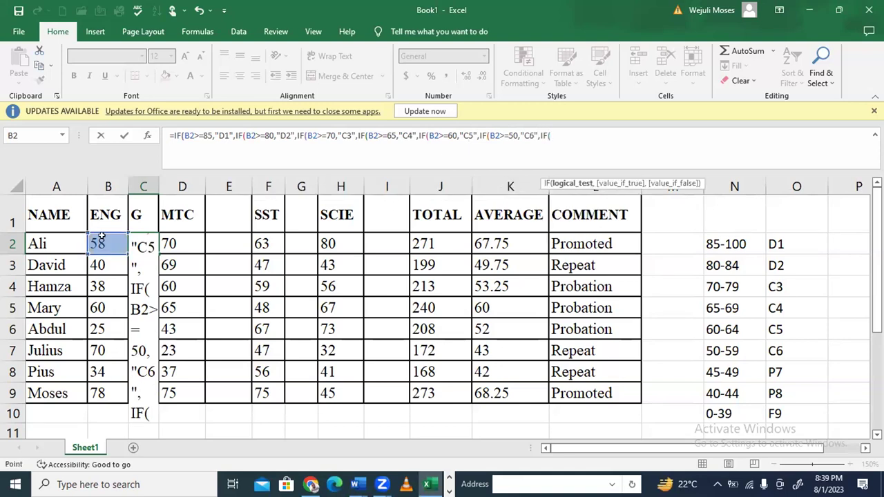
{"action": "type", "text": ">="}
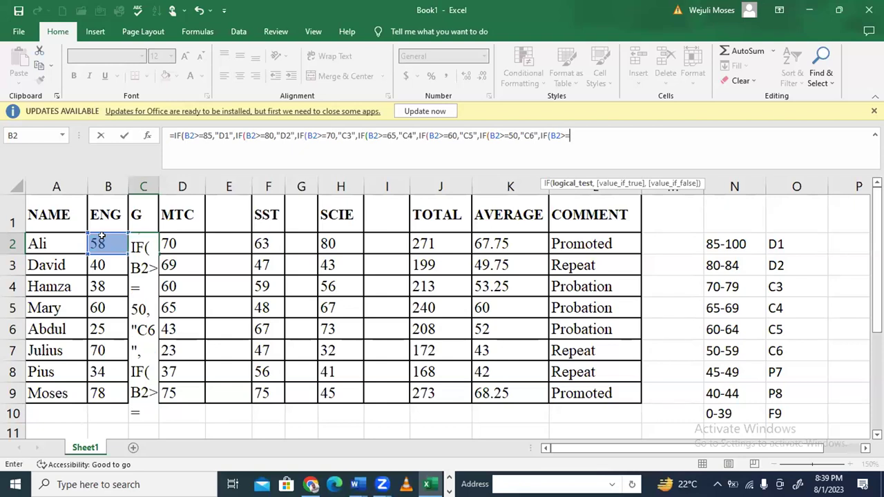
{"action": "type", "text": "45,"}
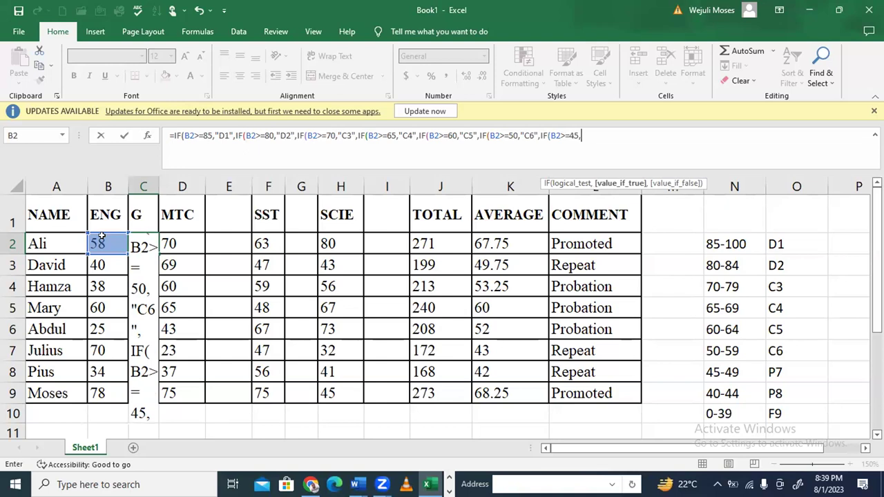
{"action": "type", "text": "\"P7\",IF"}
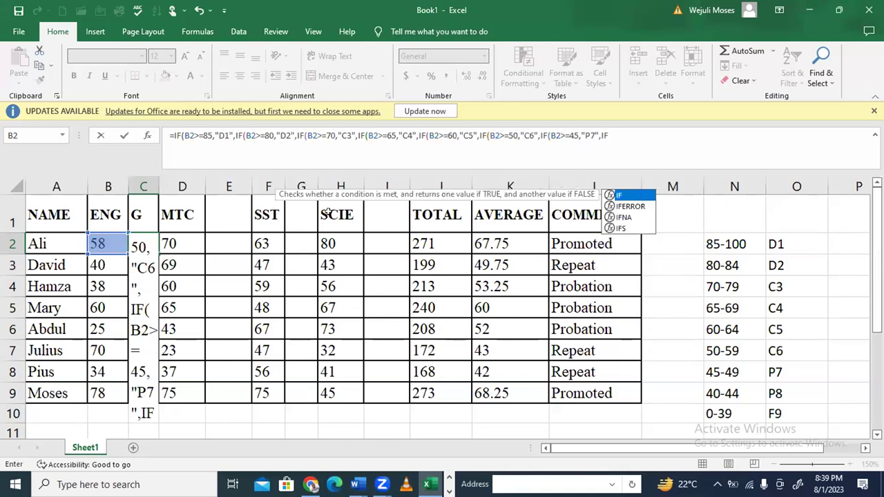
{"action": "type", "text": "("}
{"action": "left_click", "coordinate": [112, 235]}
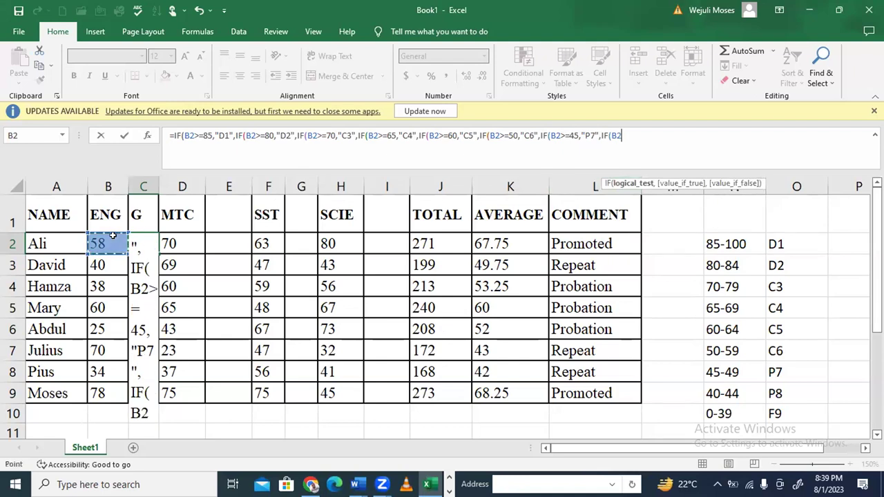
{"action": "type", "text": ">="}
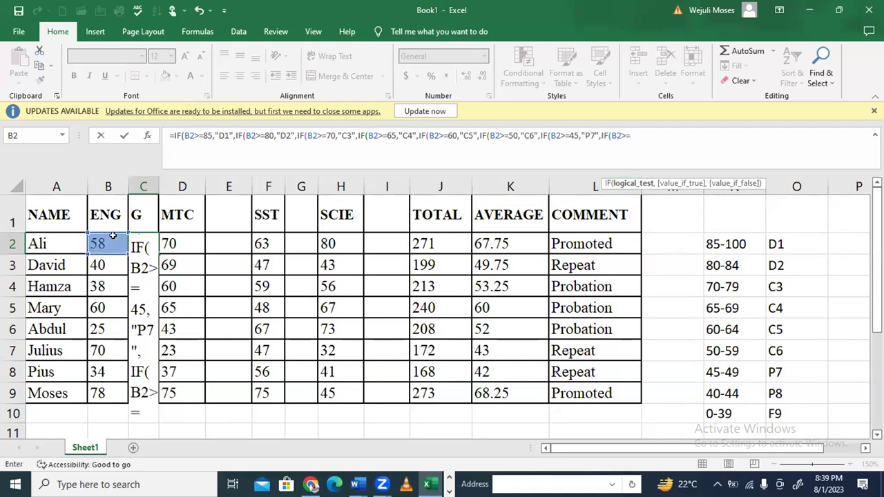
{"action": "type", "text": "40,\"P8\""}
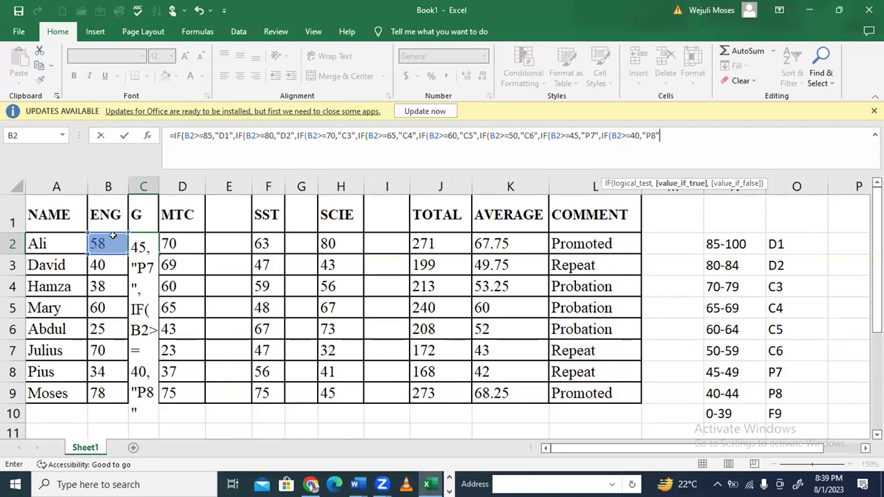
{"action": "type", "text": ","}
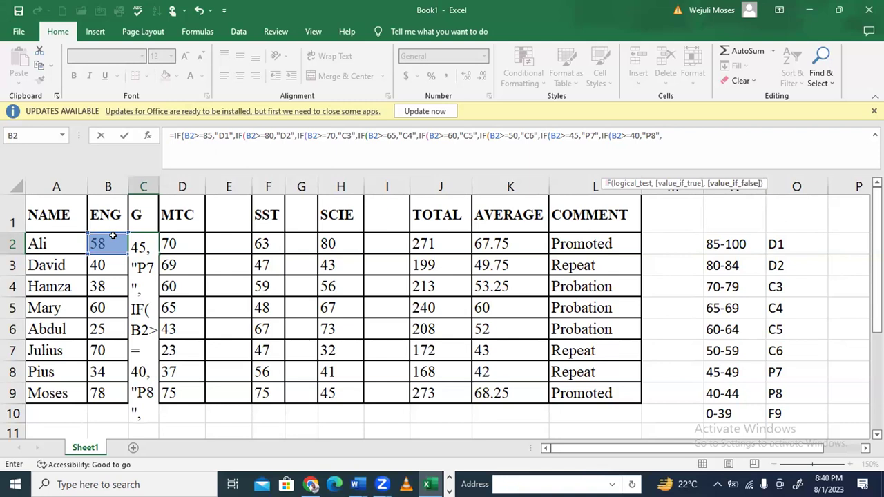
{"action": "type", "text": "\"F9\""}
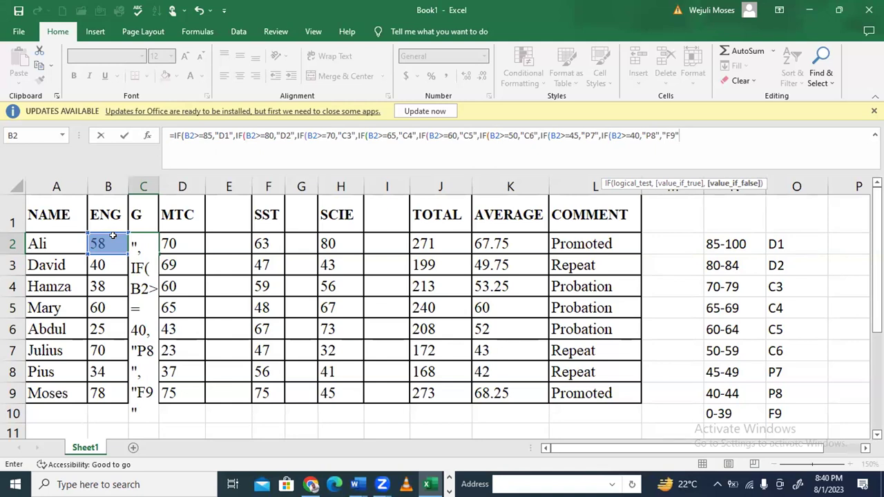
{"action": "type", "text": "))))))"}
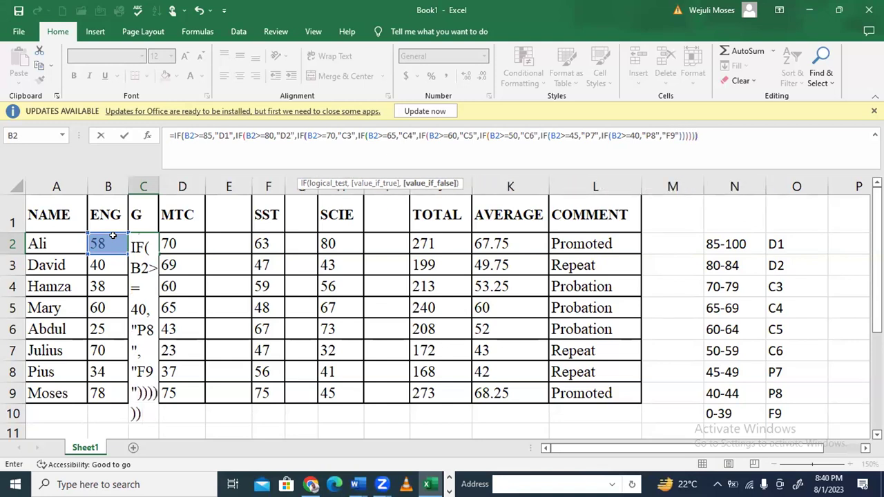
{"action": "type", "text": "))"}
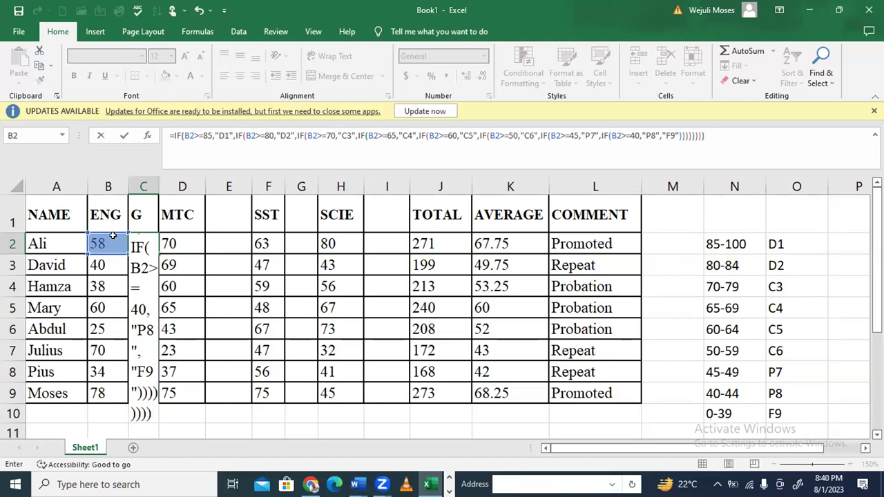
Commit the grade formula and fill it down from C2 to C9 for all eight students
{"action": "key", "text": "Return"}
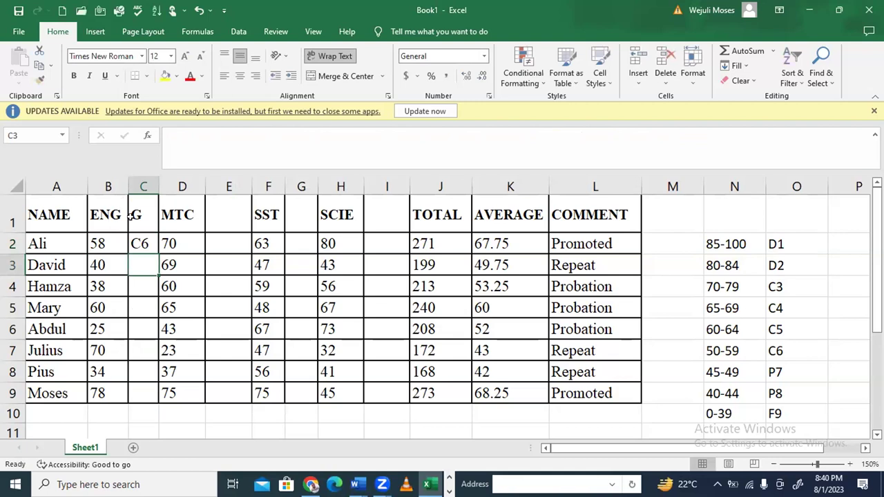
{"action": "left_click", "coordinate": [150, 244]}
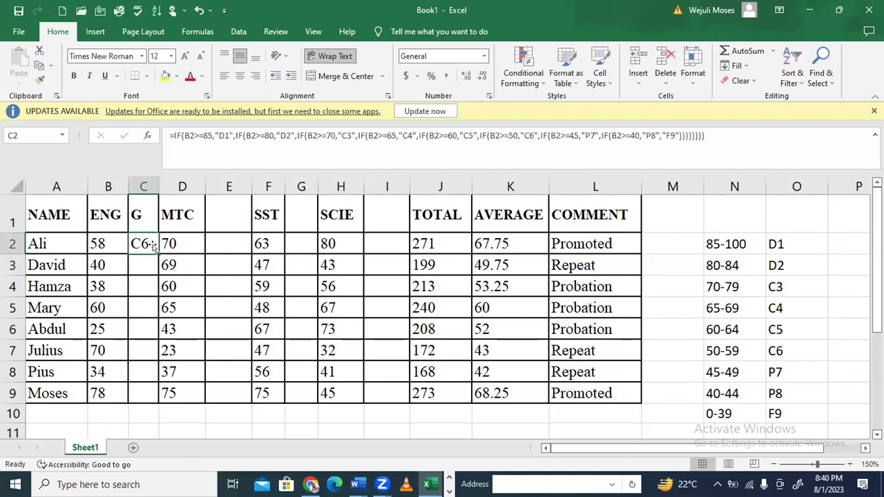
{"action": "double_click", "coordinate": [155, 247]}
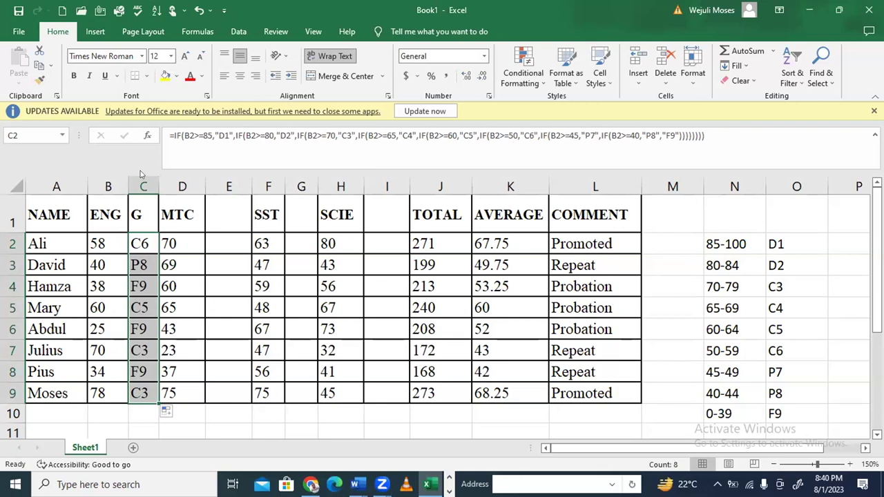
{"action": "left_click", "coordinate": [227, 242]}
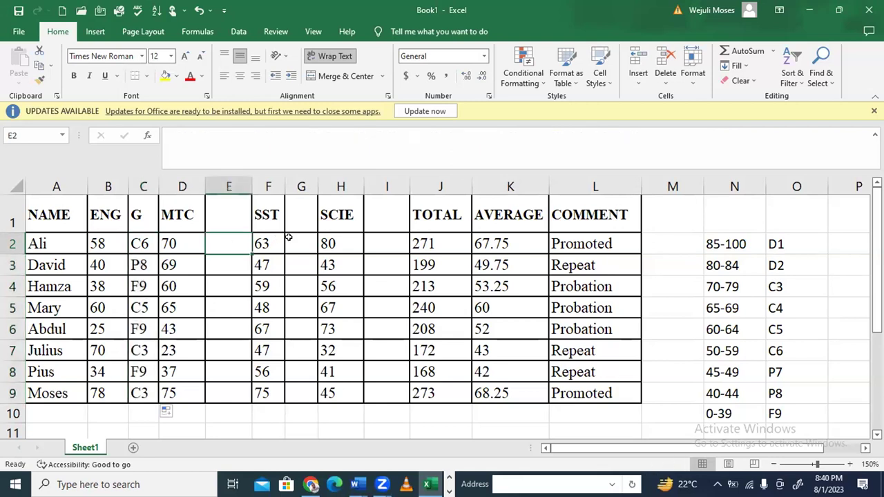
{"action": "left_click", "coordinate": [289, 238]}
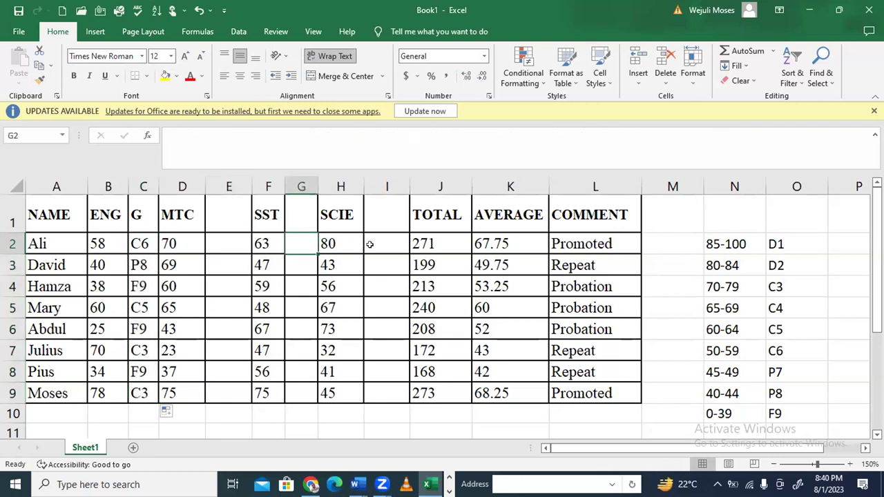
{"action": "left_click", "coordinate": [367, 246]}
Select C1 to C9 and copy the grade column
{"action": "left_click", "coordinate": [138, 222]}
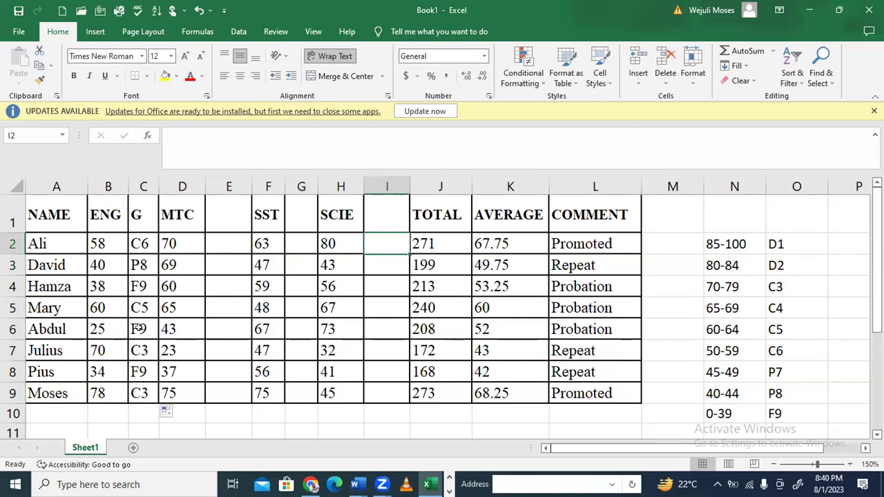
{"action": "left_click_drag", "start_coordinate": [139, 388], "coordinate": [140, 388]}
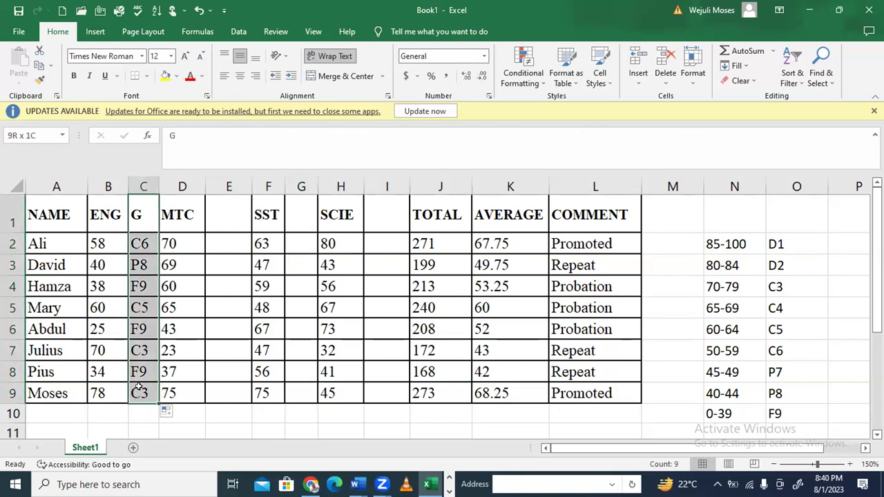
{"action": "key", "text": "ctrl+c"}
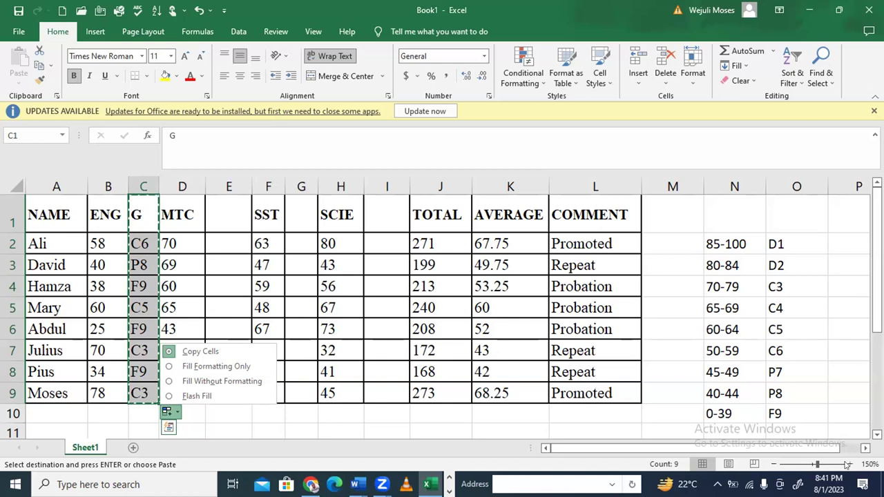
Select C2 and widen column C so the full nested IF formula is visible
{"action": "key", "text": "Escape"}
{"action": "scroll", "coordinate": [835, 455], "scroll_direction": "up", "scroll_amount": 2}
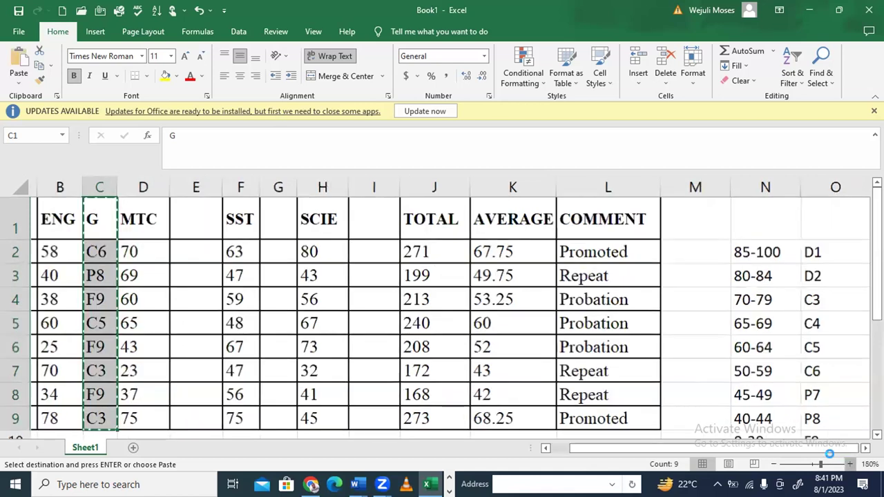
{"action": "scroll", "coordinate": [722, 339], "scroll_direction": "up", "scroll_amount": 1}
{"action": "scroll", "coordinate": [365, 249], "scroll_direction": "up", "scroll_amount": 1}
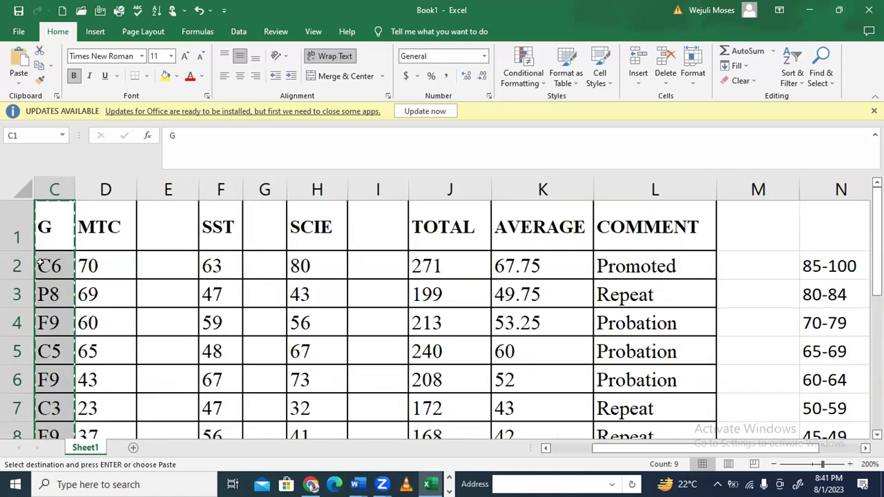
{"action": "left_click", "coordinate": [40, 260]}
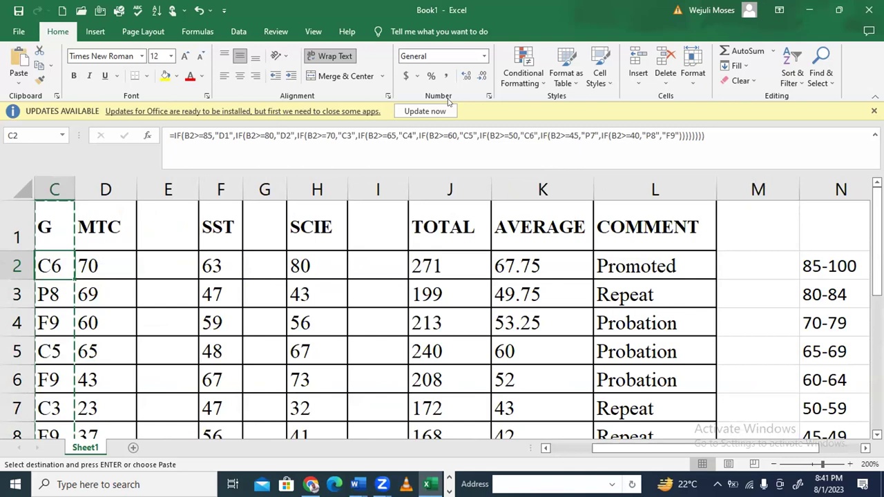
{"action": "left_click_drag", "start_coordinate": [75, 184], "coordinate": [228, 192]}
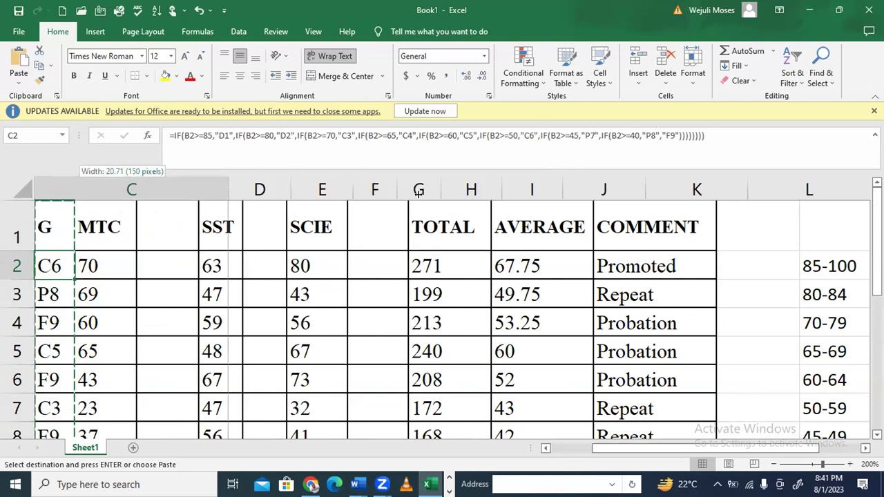
{"action": "left_click_drag", "start_coordinate": [428, 194], "coordinate": [428, 194]}
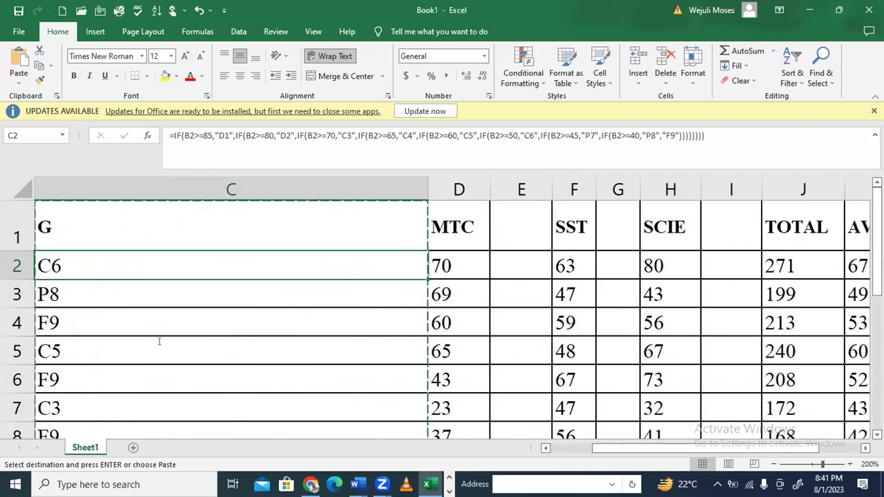
Copy the nested IF formula text from C2 in edit mode, then commit it
{"action": "key", "text": "F2"}
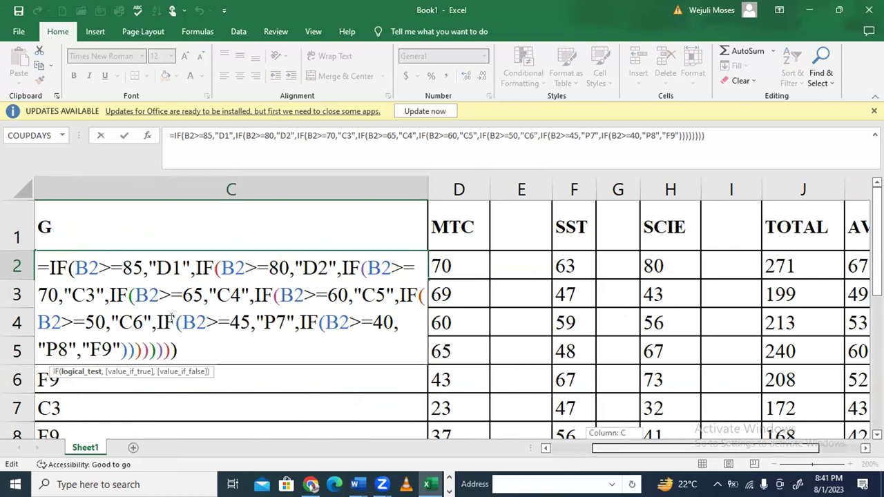
{"action": "scroll", "coordinate": [172, 317], "scroll_direction": "left", "scroll_amount": 2}
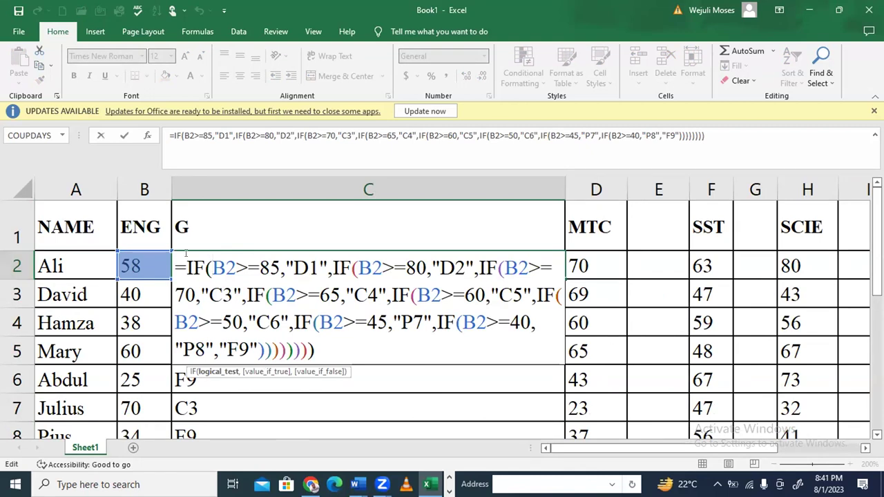
{"action": "left_click_drag", "start_coordinate": [174, 267], "coordinate": [327, 356]}
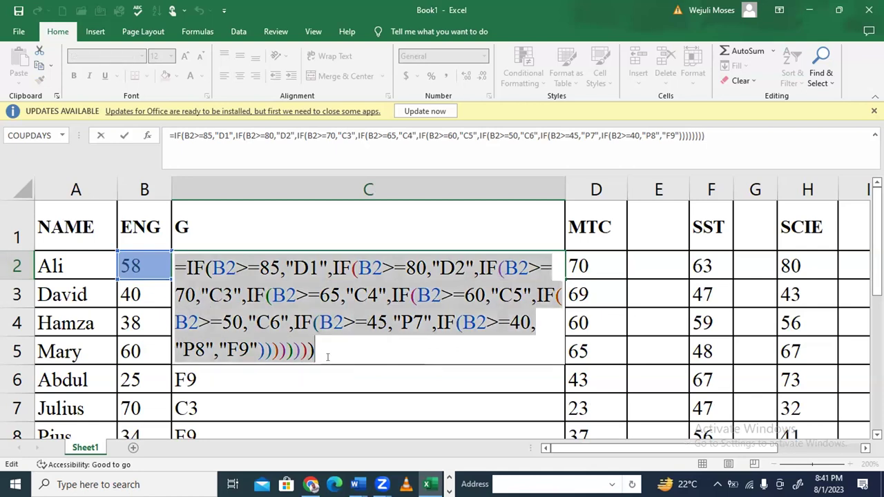
{"action": "key", "text": "ctrl+c"}
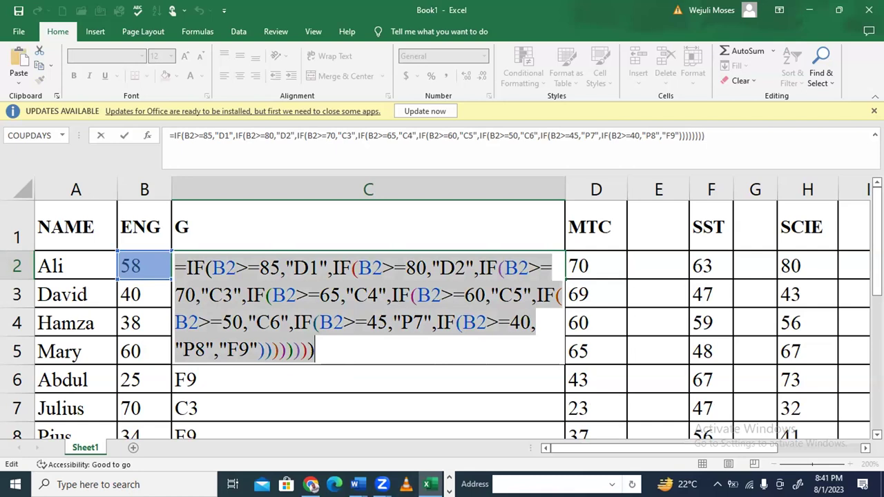
{"action": "key", "text": "Right"}
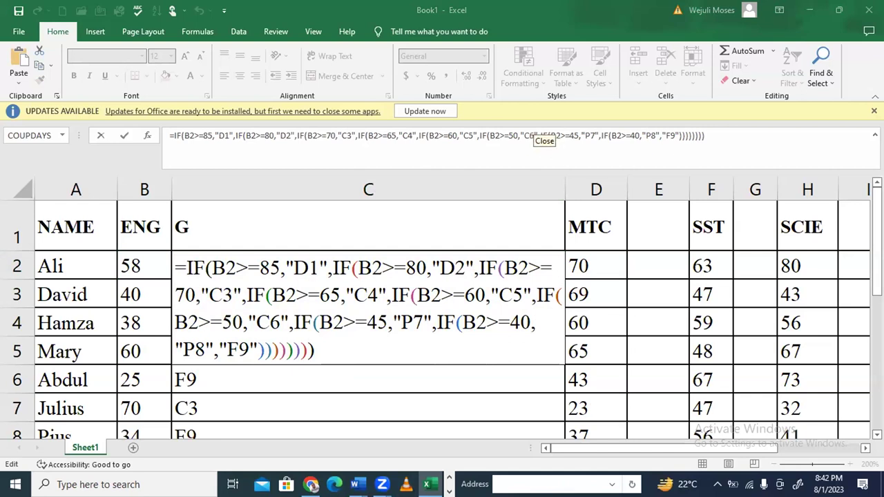
{"action": "key", "text": "ctrl+a"}
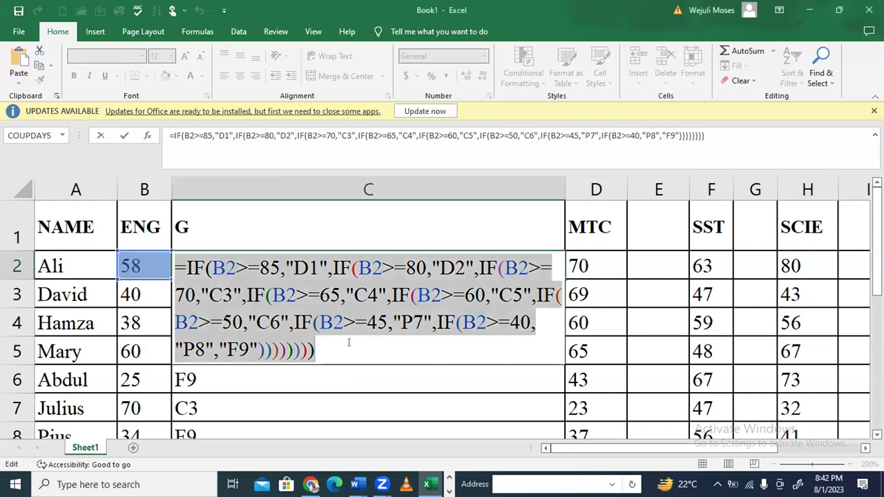
{"action": "left_click", "coordinate": [348, 343]}
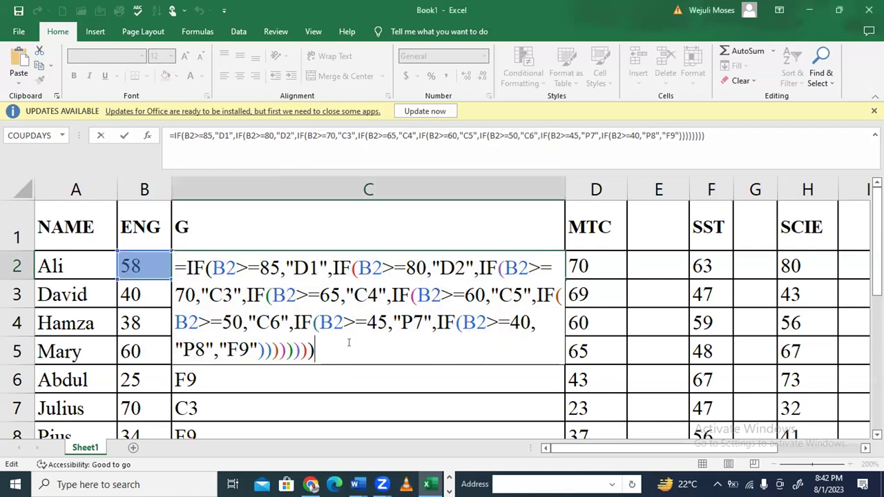
{"action": "key", "text": "Return"}
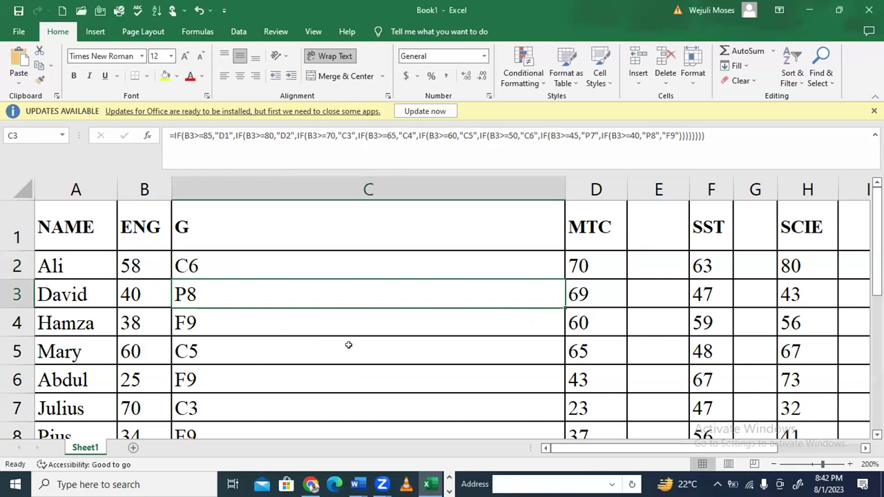
Narrow column C back and copy the grade cells C1 to C9
{"action": "left_click", "coordinate": [566, 186]}
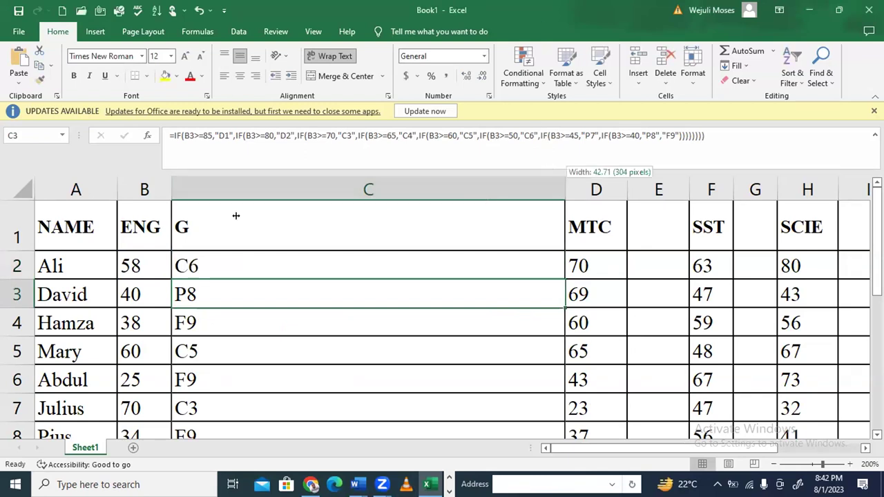
{"action": "left_click_drag", "start_coordinate": [236, 216], "coordinate": [217, 219]}
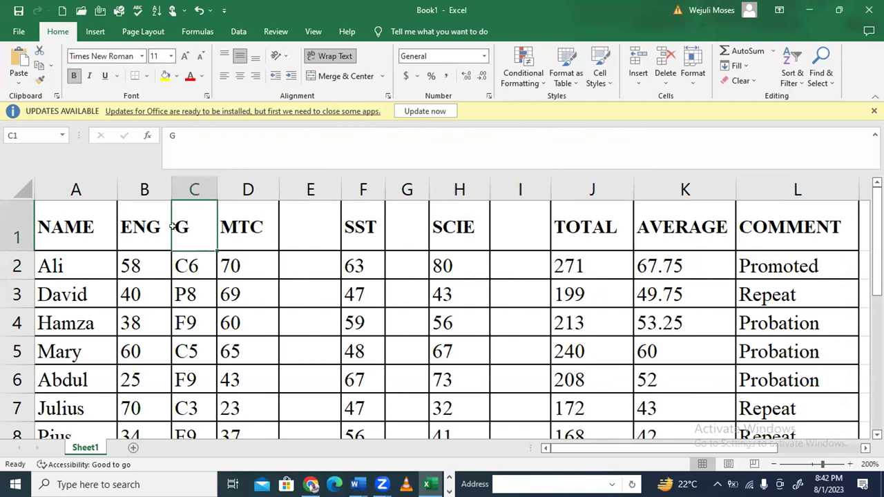
{"action": "key", "text": "ctrl+shift+Down"}
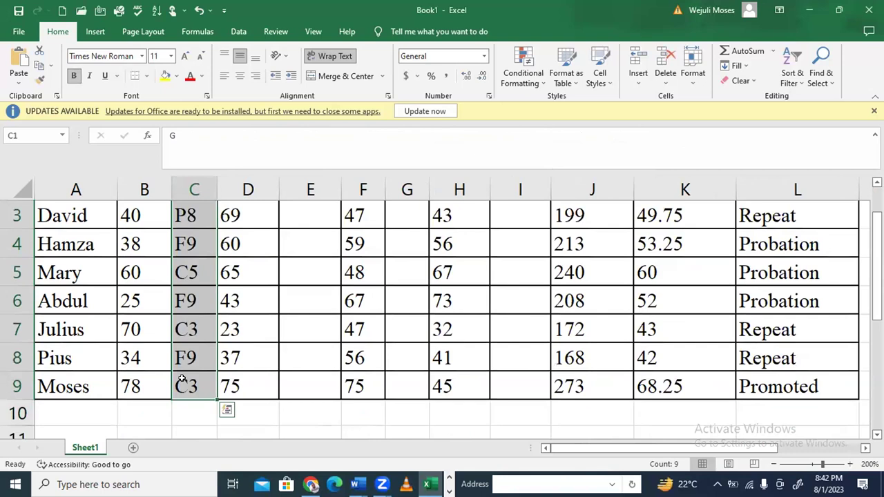
{"action": "key", "text": "ctrl+c"}
Paste the grade formulas into E1, G1 and I1 to grade MTC, SST and SCIE
{"action": "scroll", "coordinate": [315, 207], "scroll_direction": "up", "scroll_amount": 1}
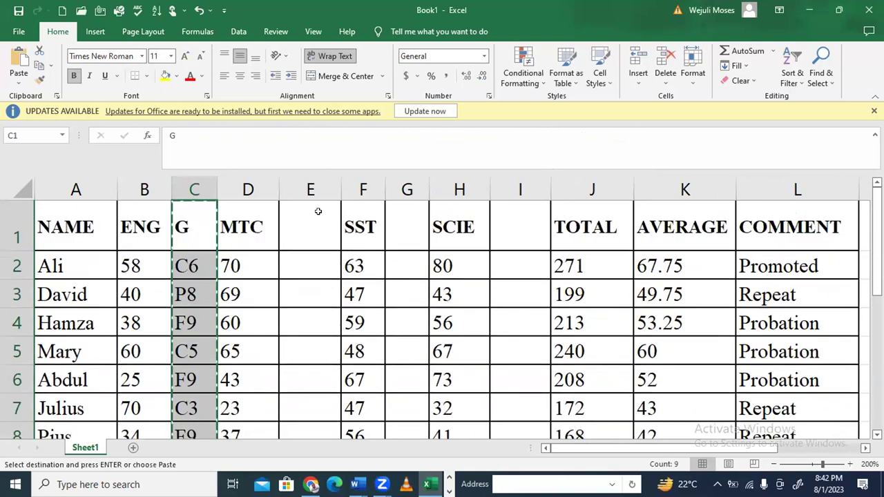
{"action": "left_click", "coordinate": [317, 211]}
{"action": "key", "text": "ctrl+v"}
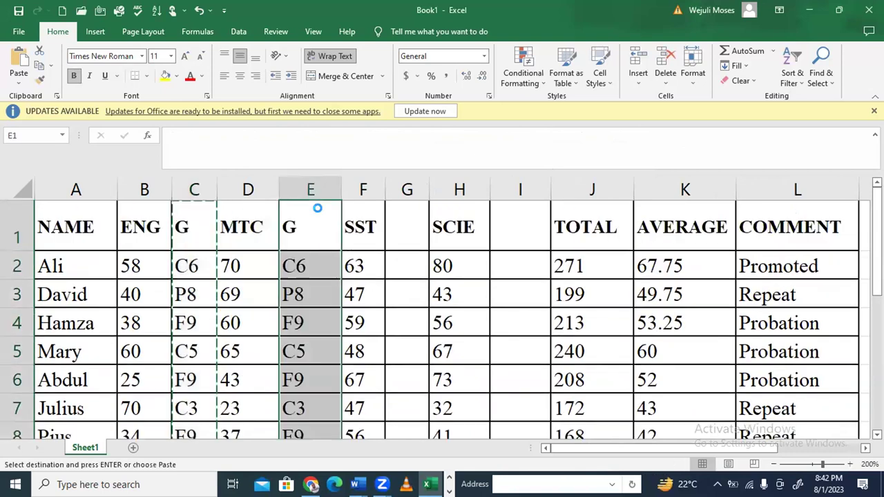
{"action": "left_click", "coordinate": [399, 217]}
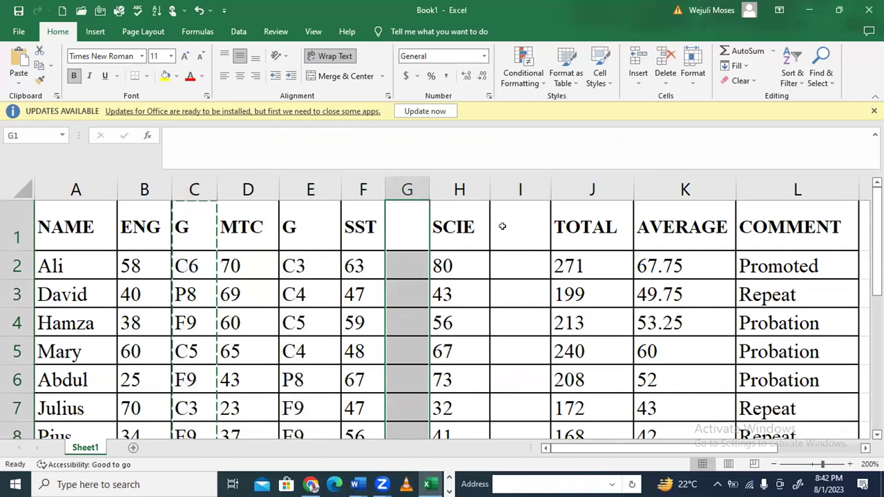
{"action": "key", "text": "ctrl+v"}
{"action": "left_click", "coordinate": [502, 226]}
{"action": "key", "text": "ctrl+v"}
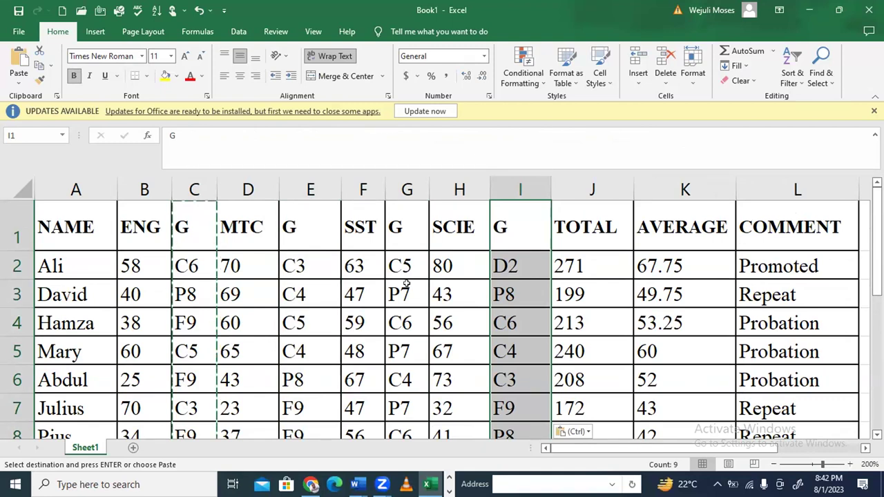
{"action": "double_click", "coordinate": [314, 262]}
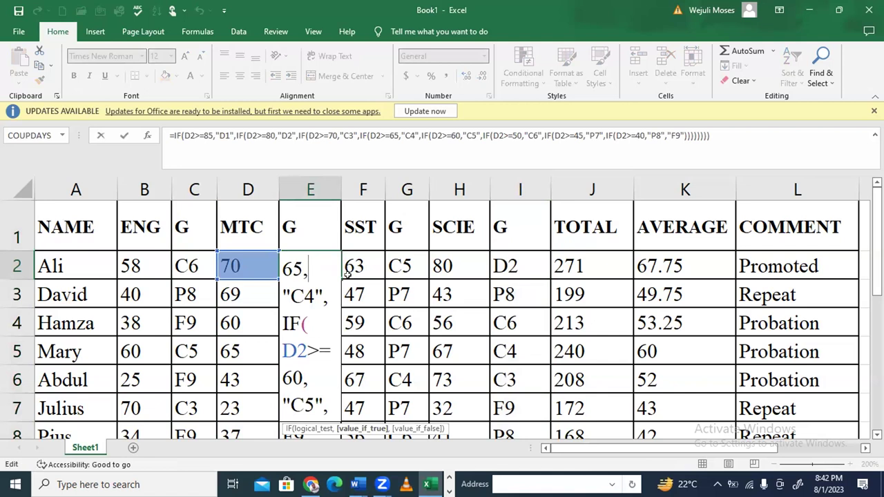
{"action": "key", "text": "Return"}
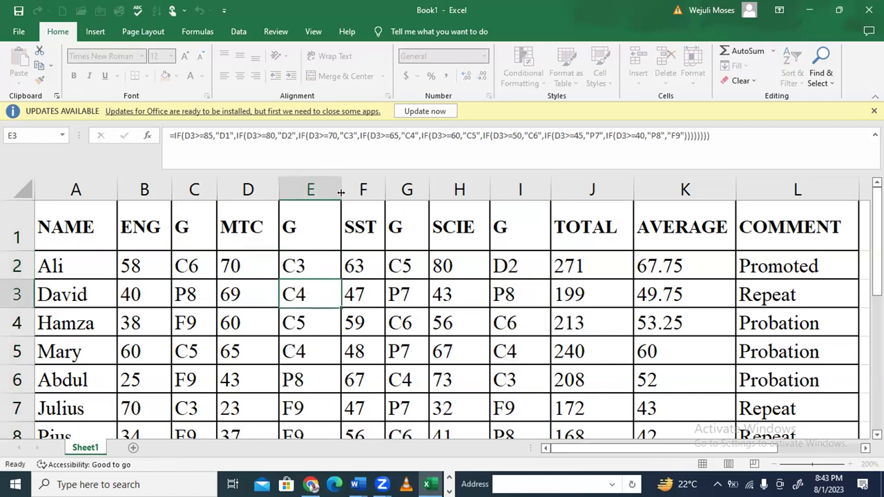
{"action": "left_click_drag", "start_coordinate": [444, 190], "coordinate": [529, 181]}
{"action": "left_click", "coordinate": [441, 255]}
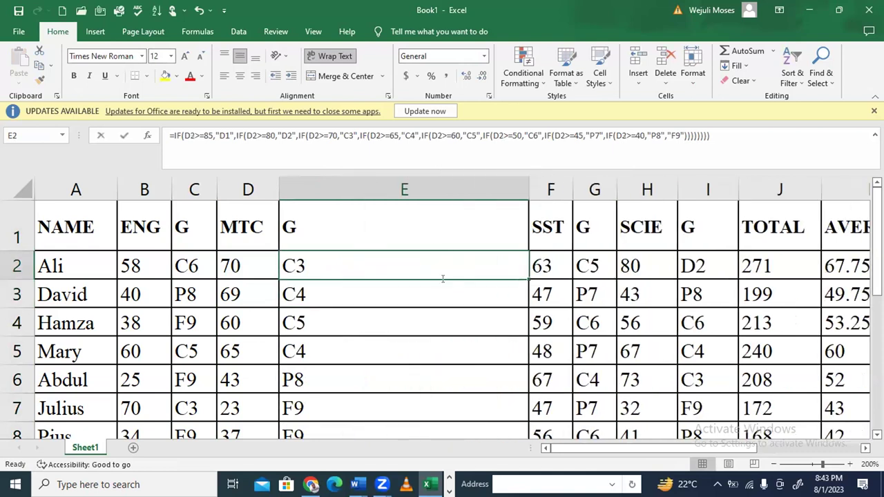
{"action": "double_click", "coordinate": [441, 255]}
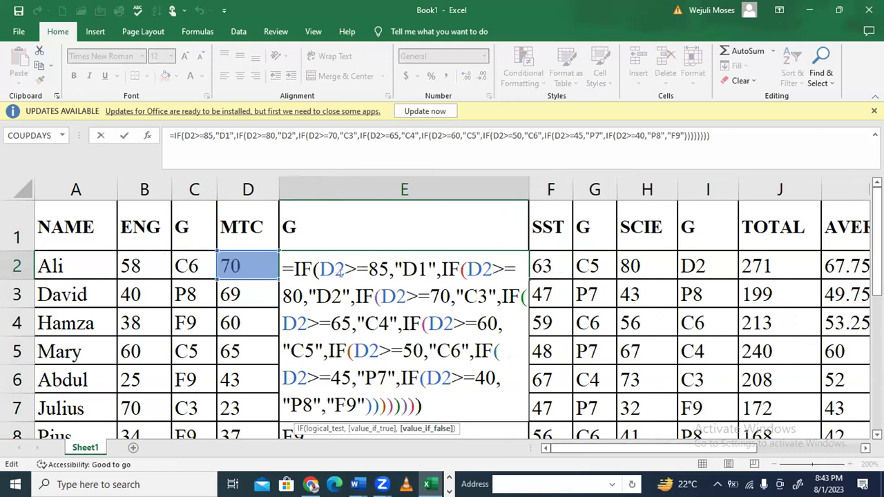
{"action": "scroll", "coordinate": [339, 271], "scroll_direction": "down", "scroll_amount": 1}
{"action": "scroll", "coordinate": [339, 271], "scroll_direction": "up", "scroll_amount": 1}
{"action": "key", "text": "Return"}
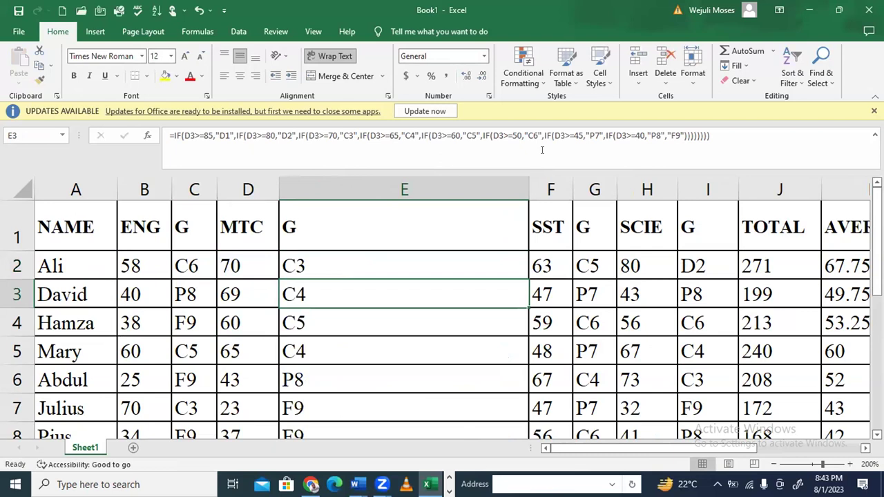
{"action": "left_click_drag", "start_coordinate": [420, 192], "coordinate": [326, 234]}
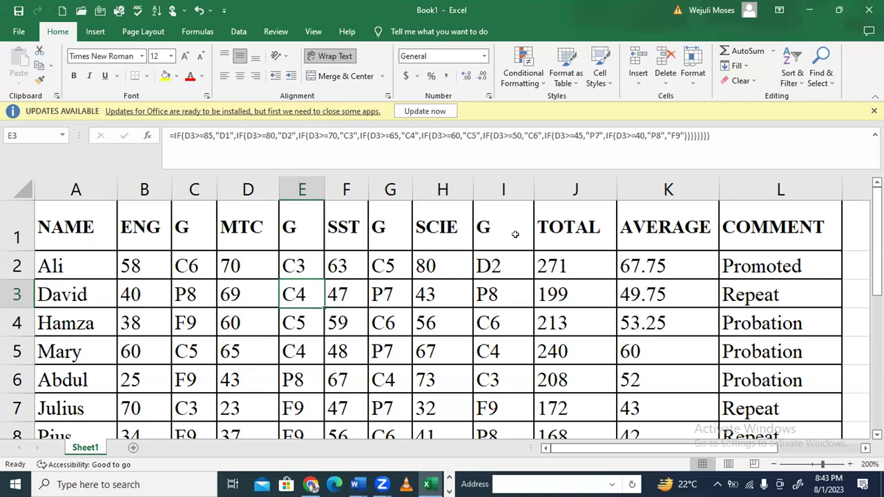
{"action": "scroll", "coordinate": [512, 255], "scroll_direction": "down", "scroll_amount": 1}
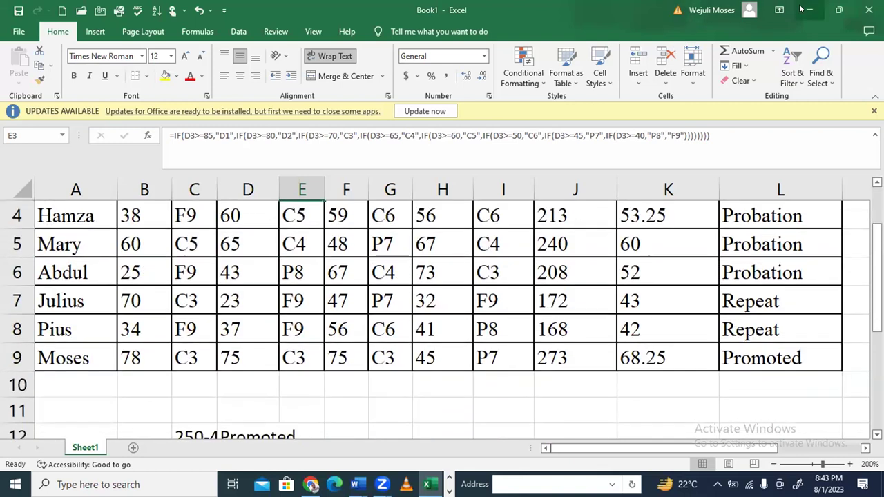
{"action": "key", "text": "alt+Tab"}
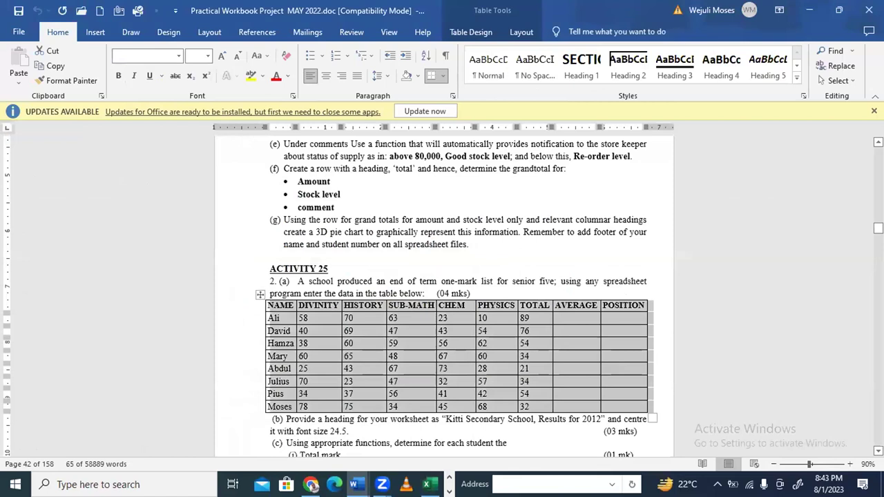
{"action": "mouse_move", "coordinate": [354, 484]}
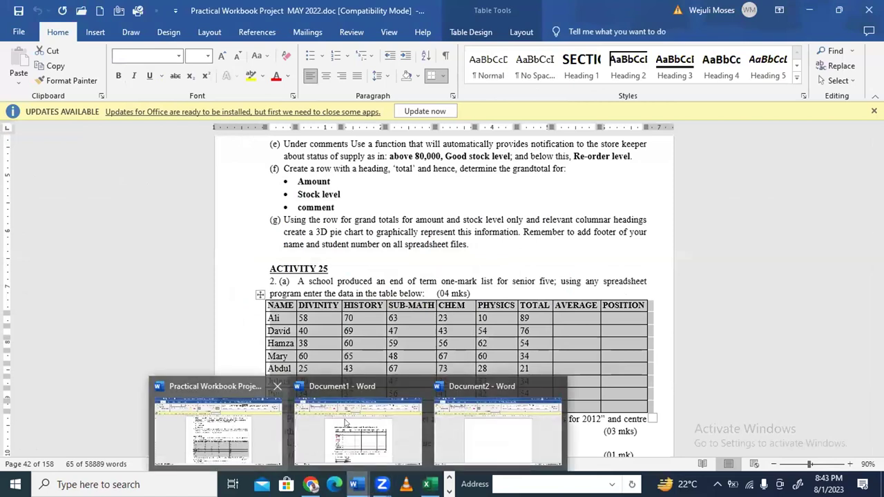
{"action": "left_click", "coordinate": [345, 422]}
{"action": "scroll", "coordinate": [618, 290], "scroll_direction": "down", "scroll_amount": 2}
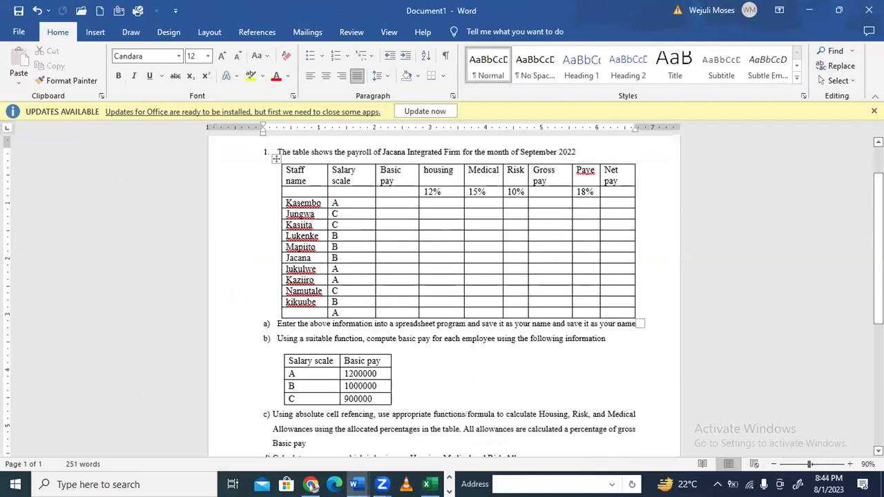
{"action": "scroll", "coordinate": [649, 346], "scroll_direction": "up", "scroll_amount": 5}
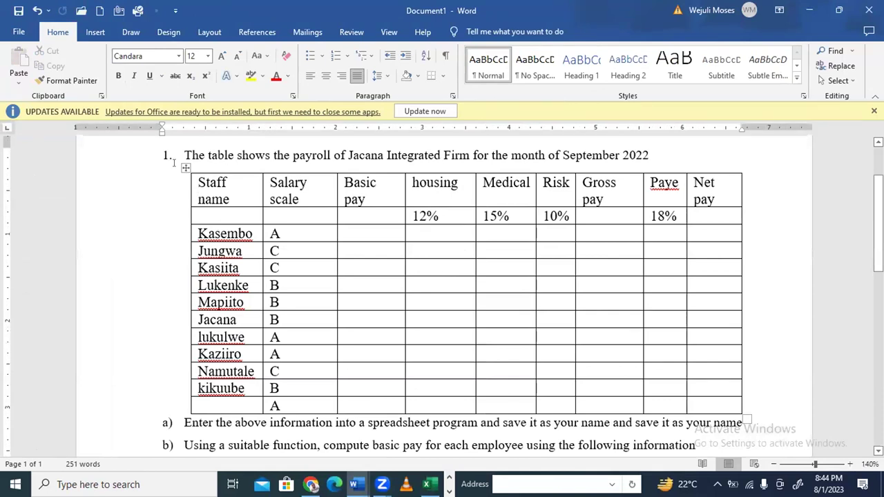
{"action": "scroll", "coordinate": [299, 203], "scroll_direction": "down", "scroll_amount": 1}
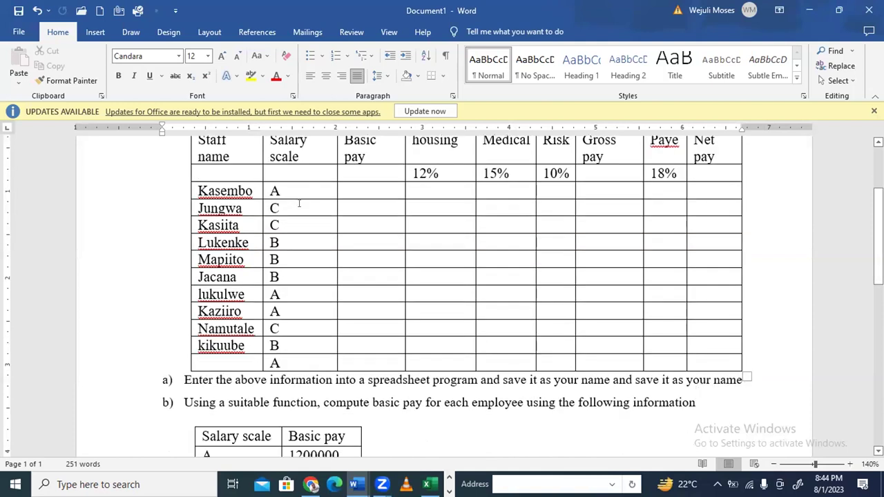
{"action": "scroll", "coordinate": [299, 203], "scroll_direction": "down", "scroll_amount": 3}
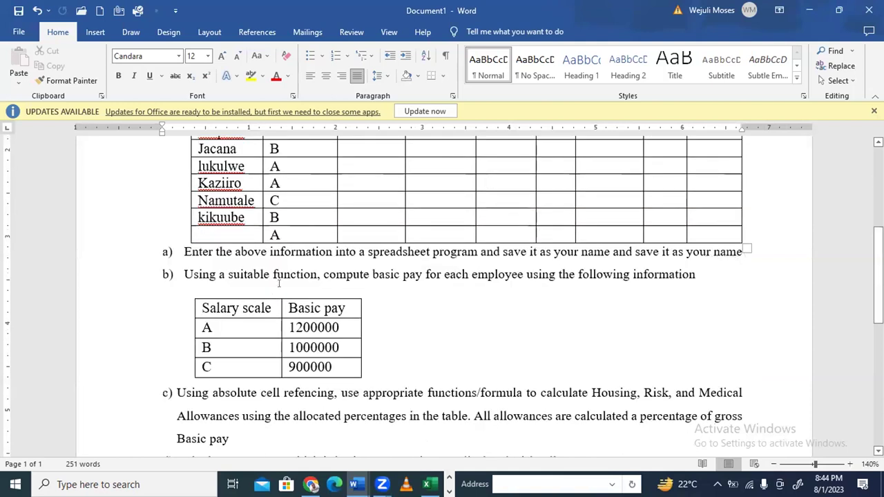
{"action": "scroll", "coordinate": [279, 283], "scroll_direction": "up", "scroll_amount": 1}
{"action": "scroll", "coordinate": [276, 279], "scroll_direction": "up", "scroll_amount": 3}
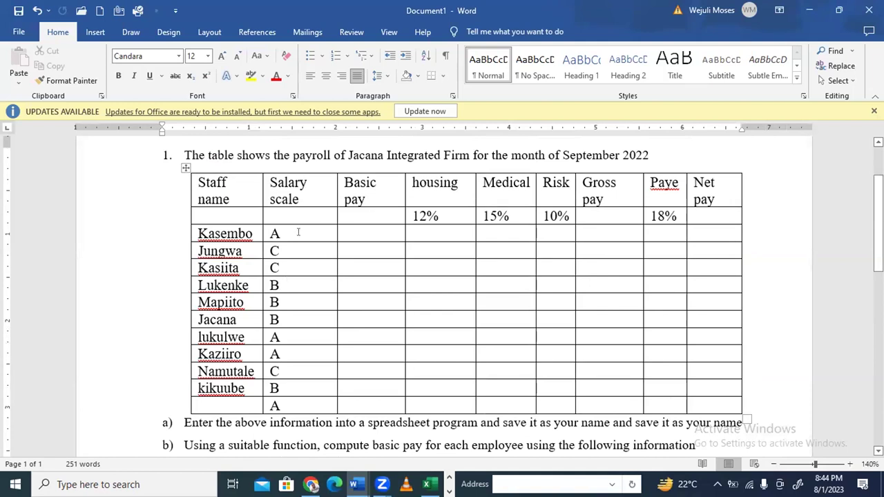
{"action": "scroll", "coordinate": [299, 232], "scroll_direction": "down", "scroll_amount": 3}
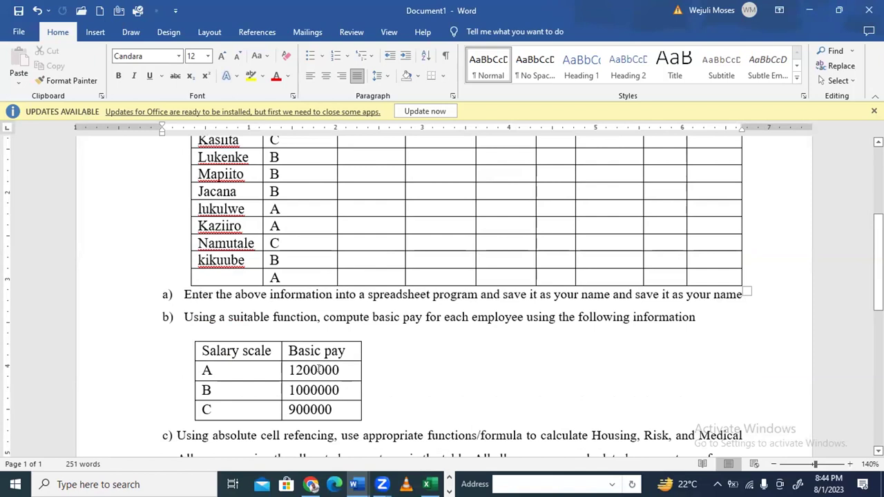
{"action": "left_click", "coordinate": [304, 389]}
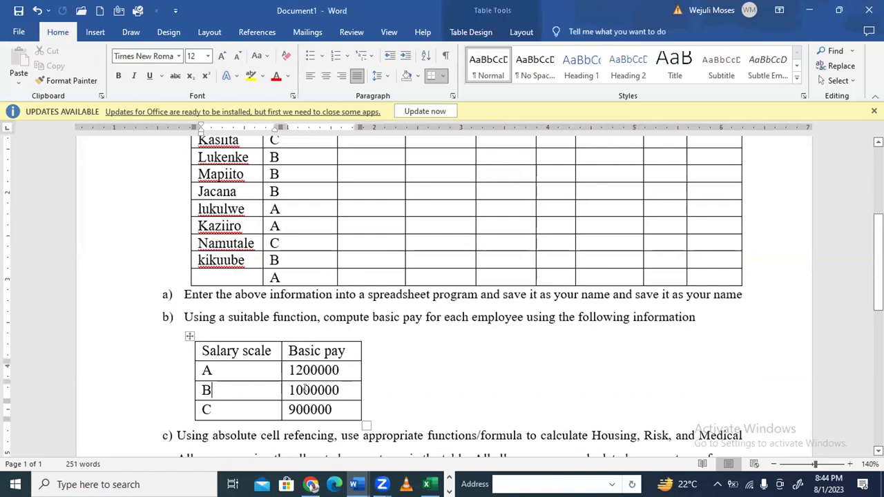
{"action": "left_click", "coordinate": [277, 408]}
{"action": "scroll", "coordinate": [326, 299], "scroll_direction": "up", "scroll_amount": 2}
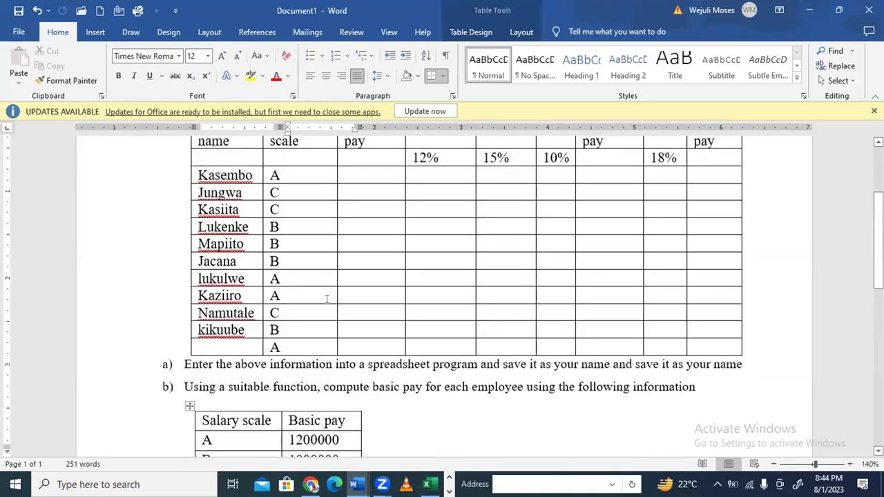
{"action": "scroll", "coordinate": [326, 298], "scroll_direction": "up", "scroll_amount": 2}
{"action": "scroll", "coordinate": [327, 298], "scroll_direction": "down", "scroll_amount": 1}
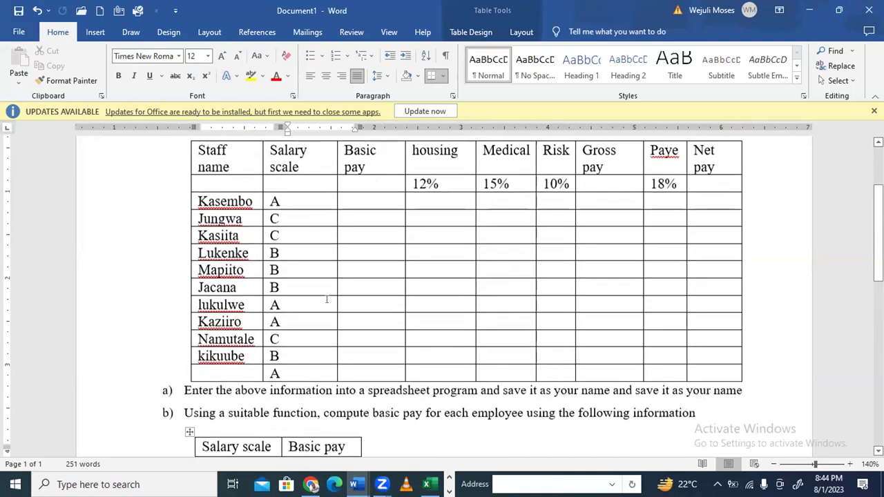
{"action": "scroll", "coordinate": [493, 286], "scroll_direction": "up", "scroll_amount": 2}
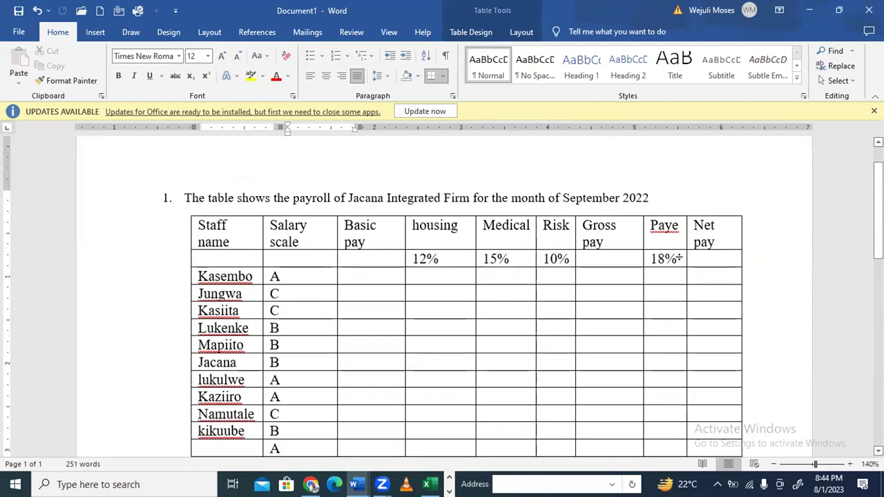
{"action": "scroll", "coordinate": [680, 257], "scroll_direction": "down", "scroll_amount": 6}
{"action": "scroll", "coordinate": [678, 252], "scroll_direction": "up", "scroll_amount": 7}
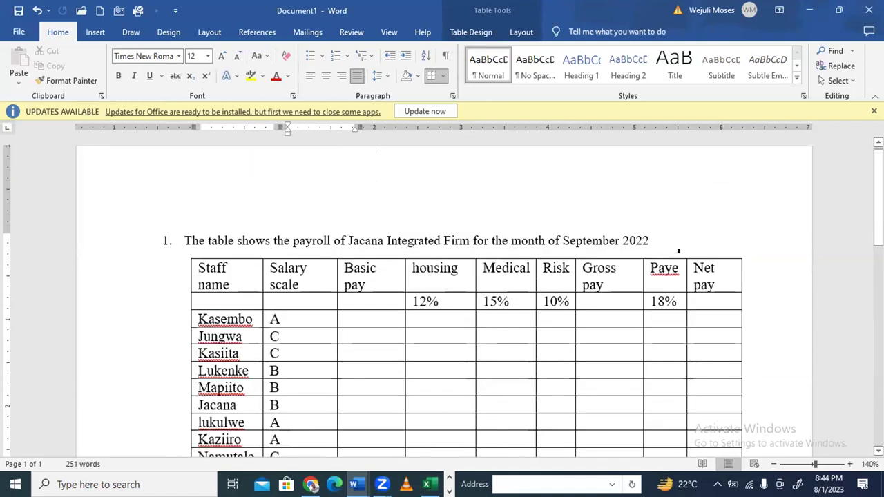
{"action": "scroll", "coordinate": [680, 257], "scroll_direction": "down", "scroll_amount": 5}
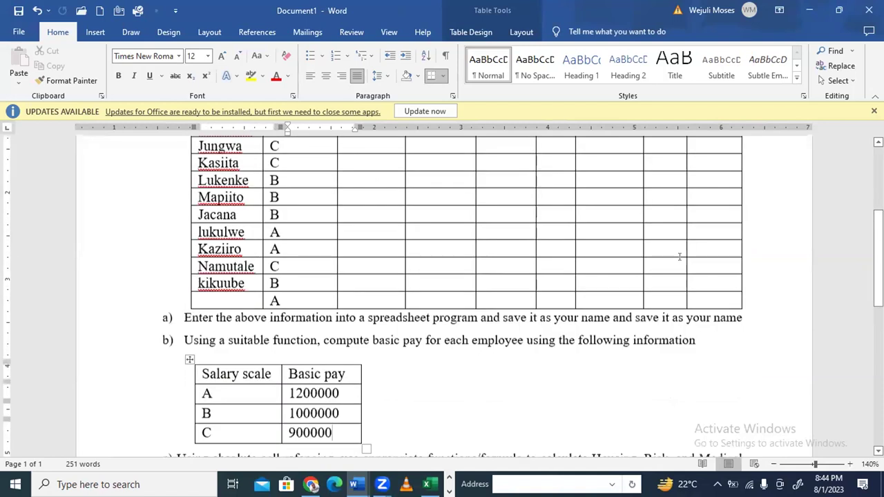
{"action": "scroll", "coordinate": [679, 257], "scroll_direction": "down", "scroll_amount": 9}
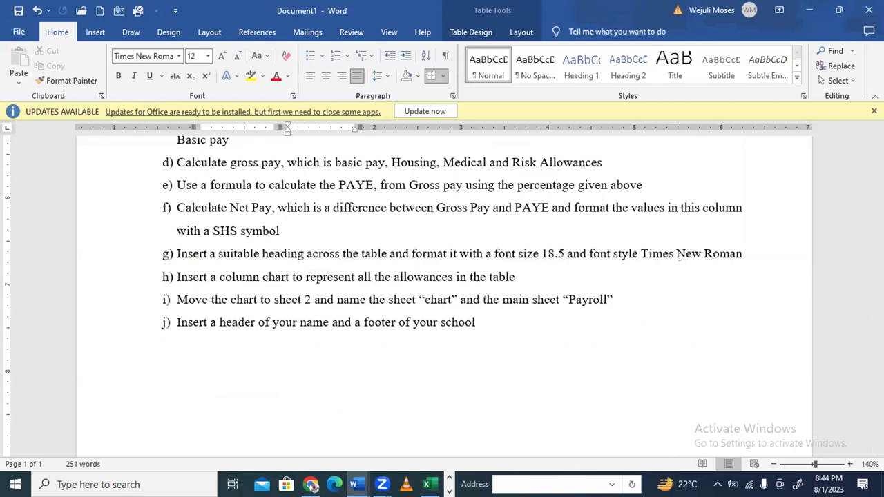
{"action": "scroll", "coordinate": [680, 257], "scroll_direction": "up", "scroll_amount": 1}
{"action": "scroll", "coordinate": [679, 257], "scroll_direction": "up", "scroll_amount": 2}
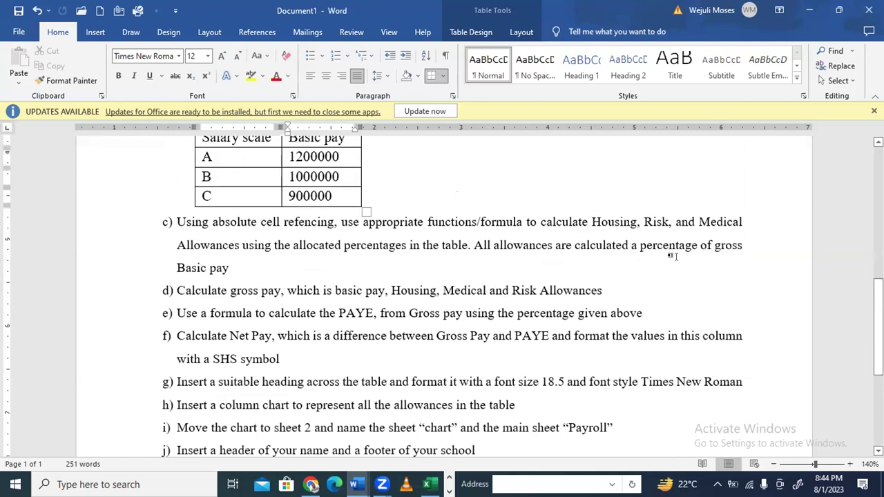
{"action": "scroll", "coordinate": [670, 256], "scroll_direction": "up", "scroll_amount": 3}
{"action": "scroll", "coordinate": [679, 257], "scroll_direction": "up", "scroll_amount": 2}
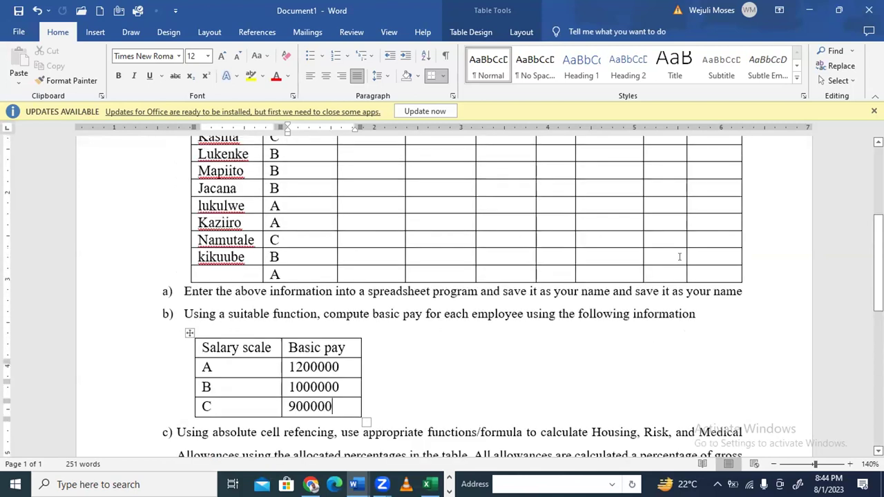
{"action": "scroll", "coordinate": [679, 257], "scroll_direction": "up", "scroll_amount": 2}
{"action": "scroll", "coordinate": [680, 257], "scroll_direction": "up", "scroll_amount": 2}
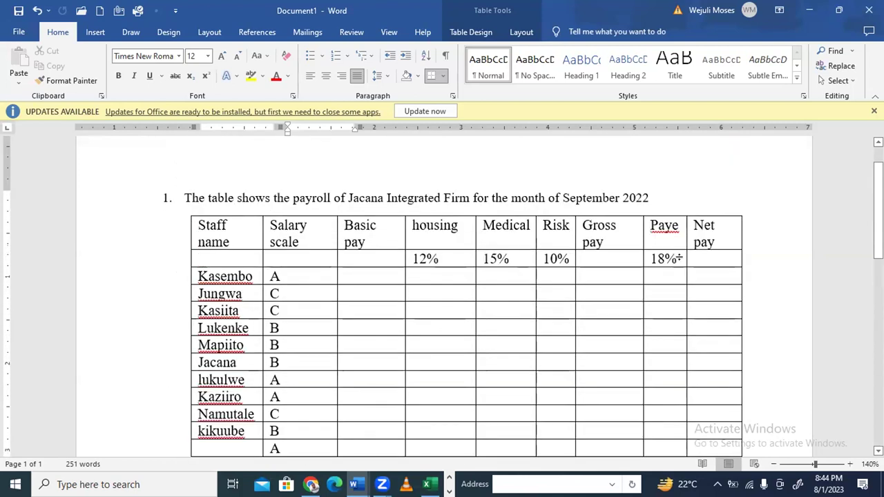
{"action": "scroll", "coordinate": [679, 256], "scroll_direction": "down", "scroll_amount": 1}
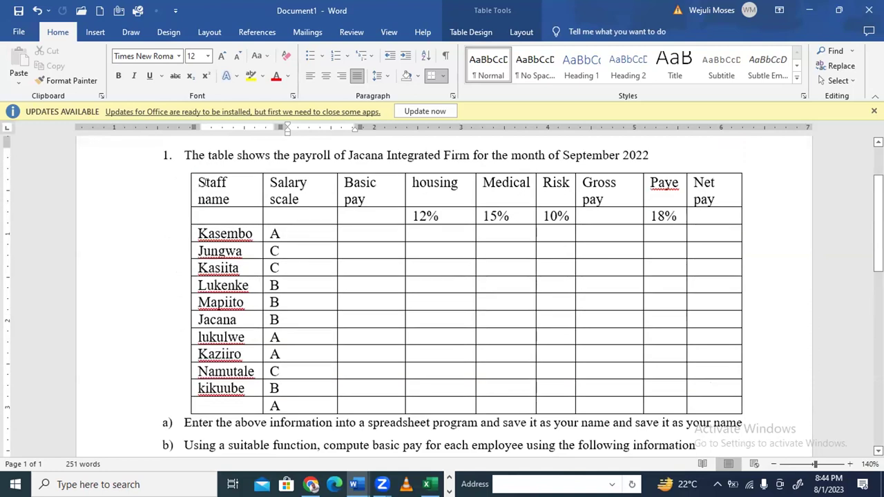
{"action": "left_click", "coordinate": [183, 160]}
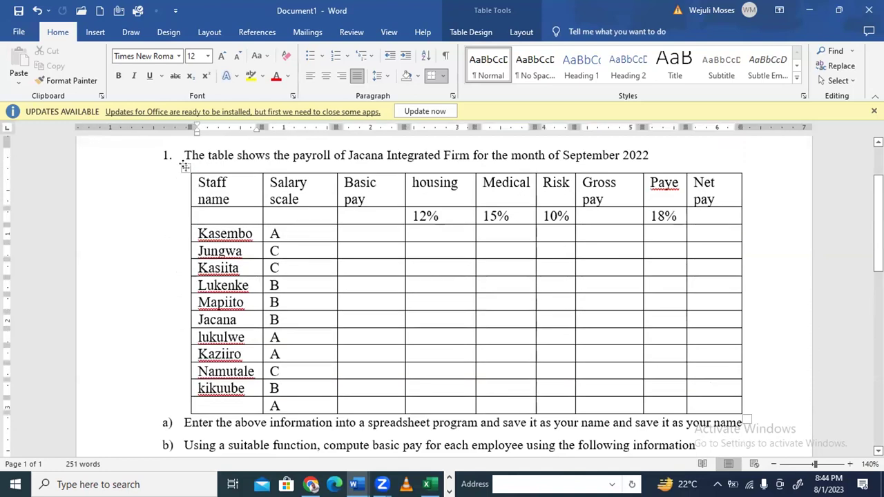
Copy the payroll table from the Word question and paste it into Sheet2 at A1
{"action": "left_click", "coordinate": [185, 166]}
{"action": "key", "text": "ctrl+c"}
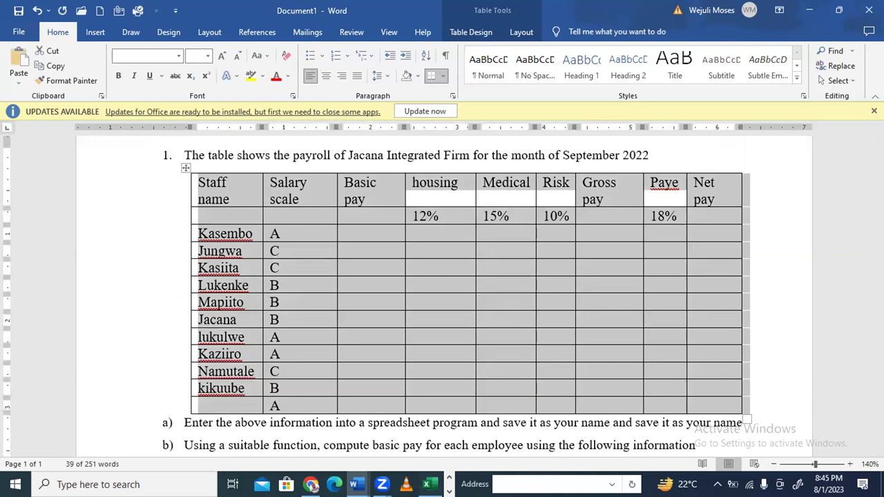
{"action": "key", "text": "alt+Tab"}
{"action": "scroll", "coordinate": [148, 416], "scroll_direction": "down", "scroll_amount": 2}
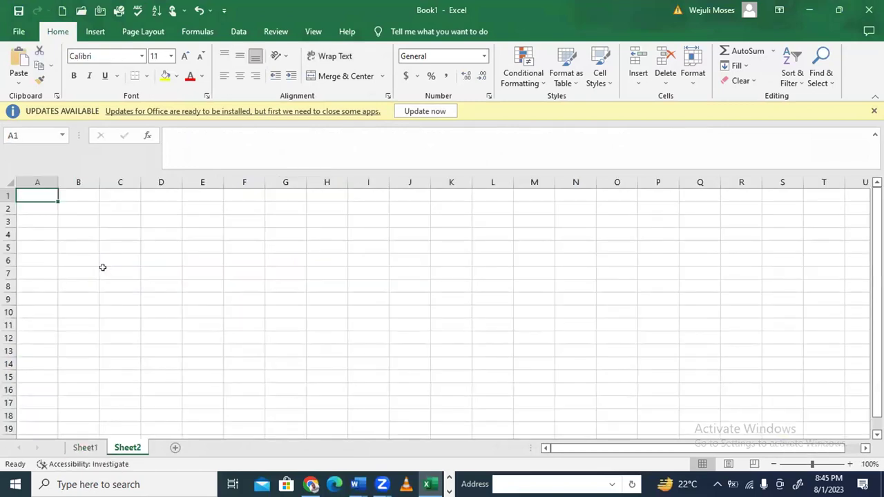
{"action": "key", "text": "ctrl+v"}
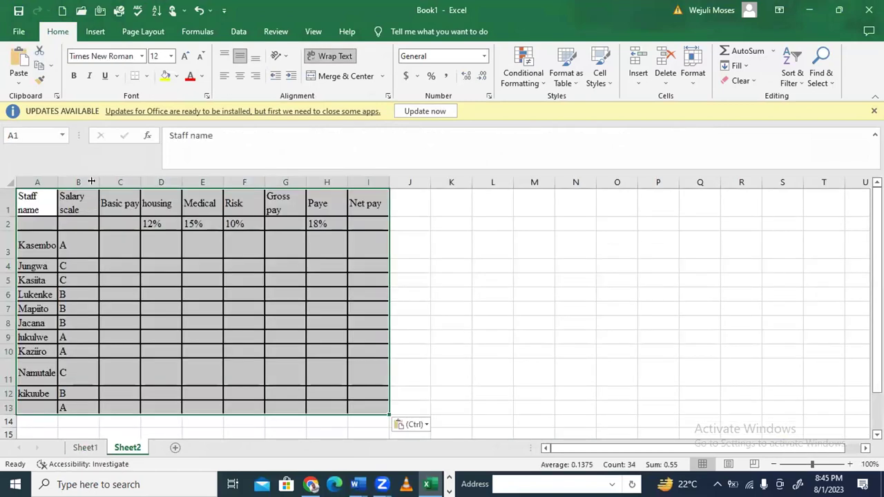
Zoom Sheet2 to 140%, deselect the pasted table, and switch back to the Word question
{"action": "left_click", "coordinate": [849, 464]}
{"action": "left_click", "coordinate": [849, 464]}
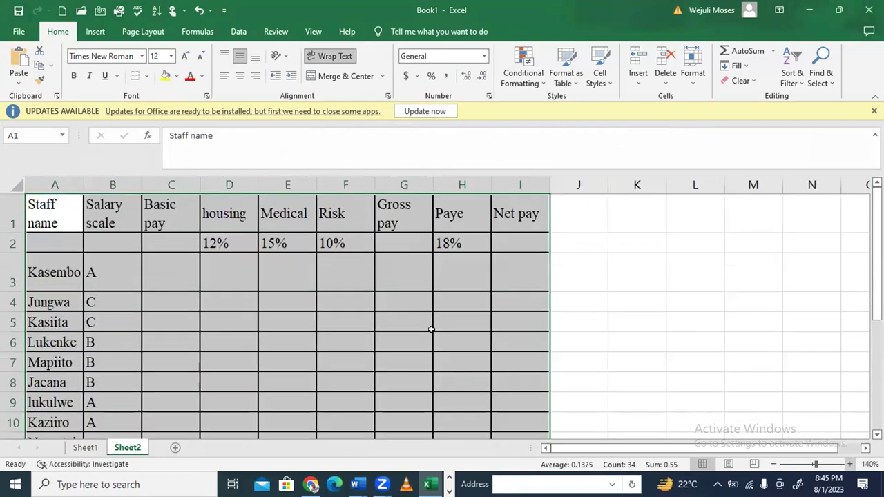
{"action": "left_click", "coordinate": [429, 319]}
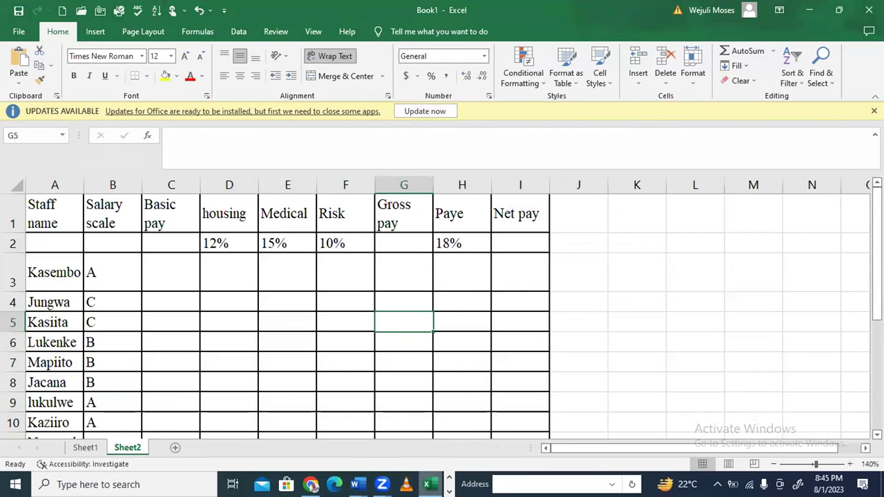
{"action": "mouse_move", "coordinate": [428, 483]}
{"action": "mouse_move", "coordinate": [355, 484]}
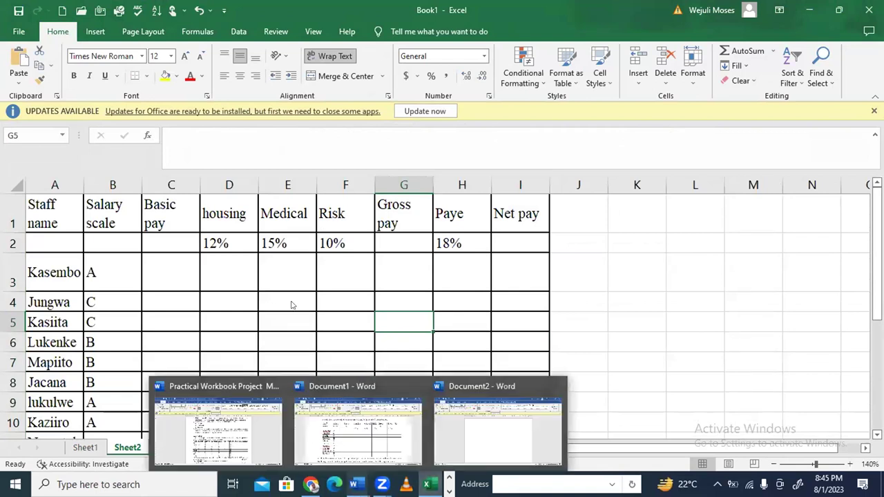
{"action": "key", "text": "alt+Tab"}
Copy the Salary scale table from Word and paste it into L3 of Sheet2
{"action": "scroll", "coordinate": [228, 207], "scroll_direction": "down", "scroll_amount": 8}
{"action": "scroll", "coordinate": [227, 215], "scroll_direction": "up", "scroll_amount": 2}
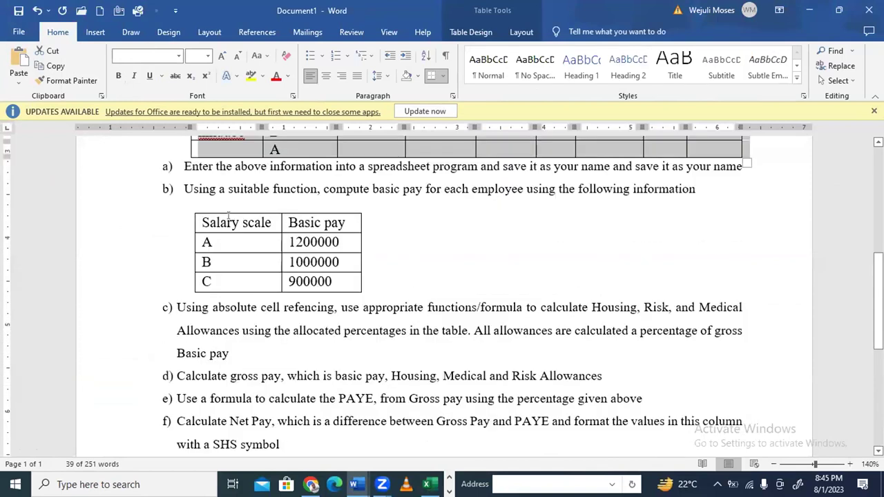
{"action": "left_click", "coordinate": [191, 204]}
{"action": "left_click", "coordinate": [187, 206]}
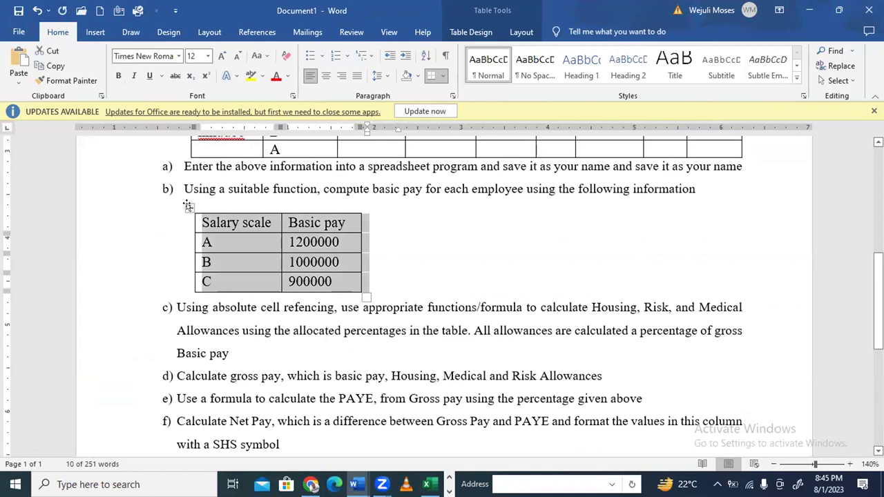
{"action": "left_click", "coordinate": [426, 484]}
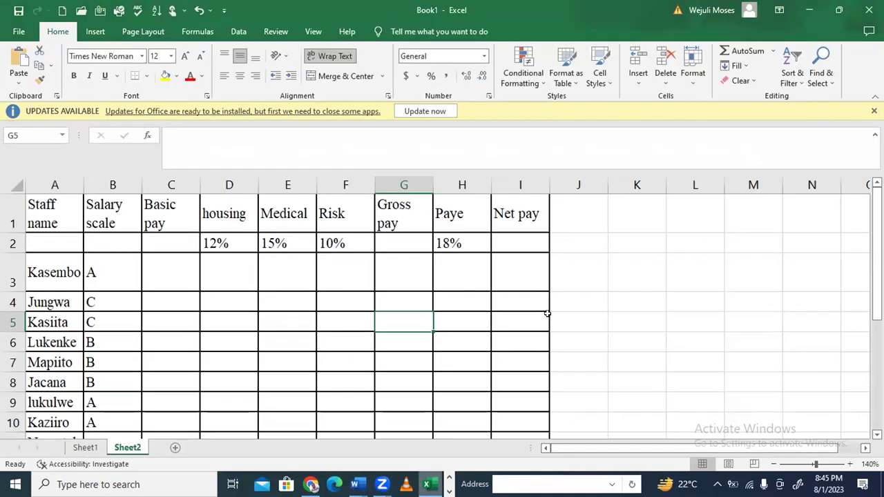
{"action": "left_click", "coordinate": [671, 268]}
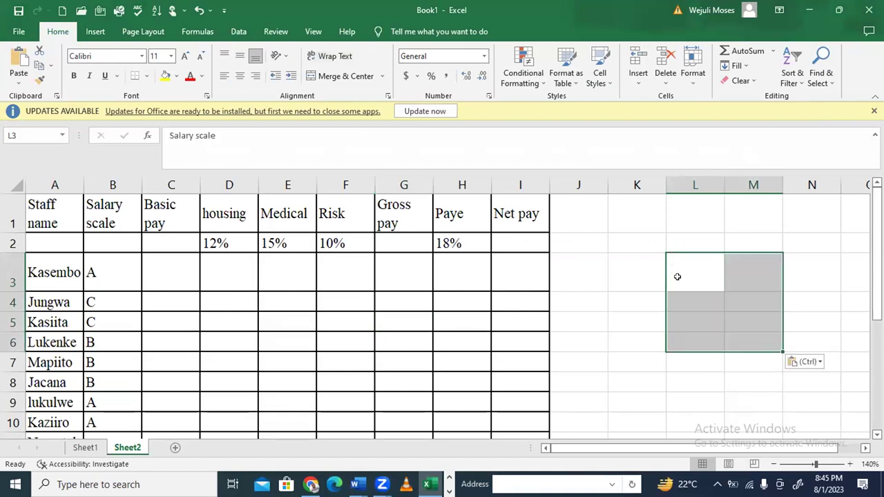
Widen columns L and M to fit Salary scale and Basic pay, and shorten row 3
{"action": "left_click_drag", "start_coordinate": [724, 185], "coordinate": [746, 184]}
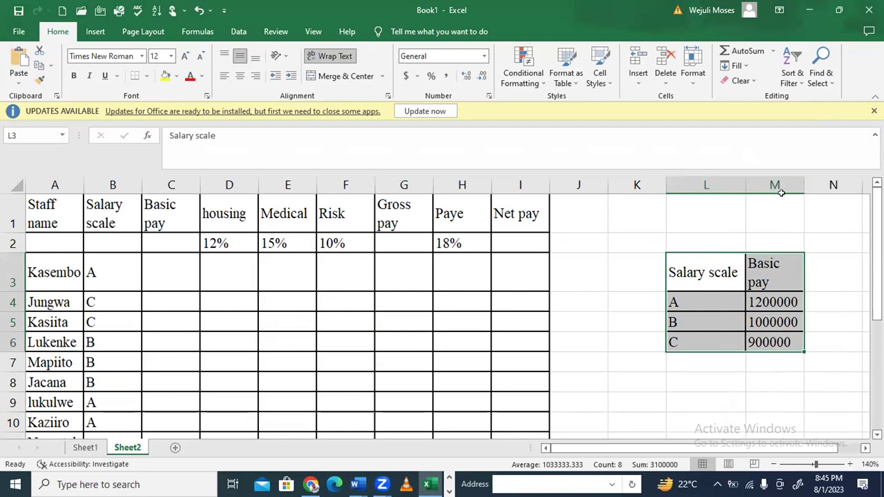
{"action": "left_click_drag", "start_coordinate": [815, 189], "coordinate": [826, 192]}
{"action": "left_click", "coordinate": [775, 317]}
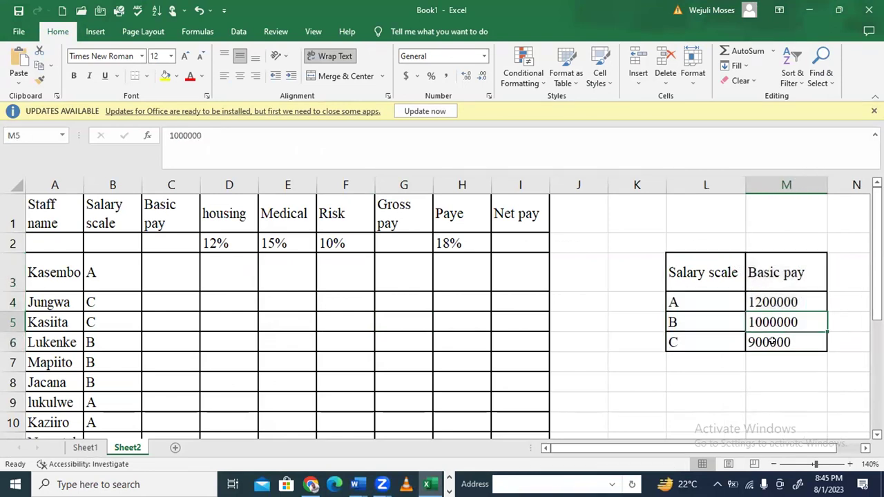
{"action": "key", "text": "Down"}
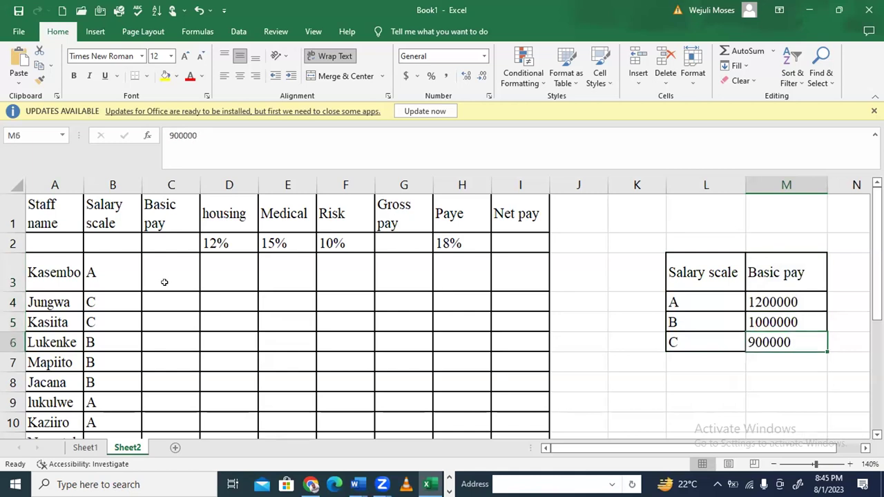
{"action": "left_click_drag", "start_coordinate": [5, 291], "coordinate": [4, 268]}
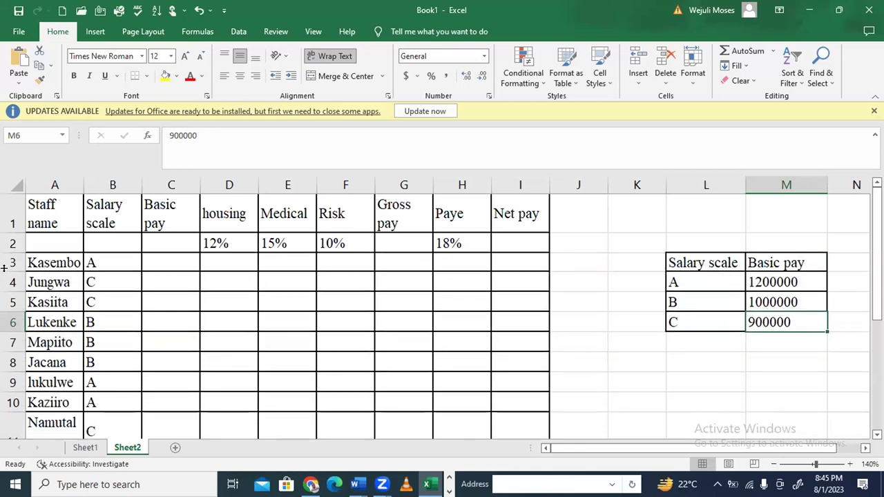
{"action": "left_click", "coordinate": [152, 263]}
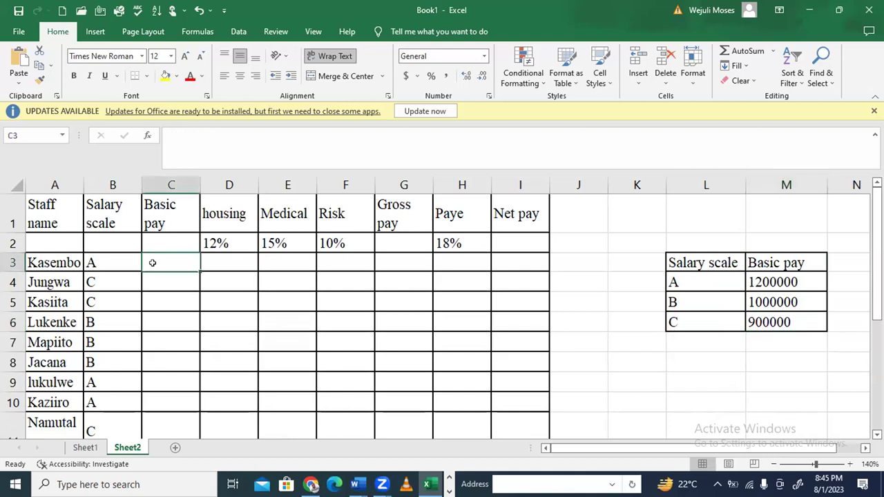
Begin the Basic pay formula in C3 as =IF(B3="A",1200000, followed by a nested IF
{"action": "type", "text": "=IF"}
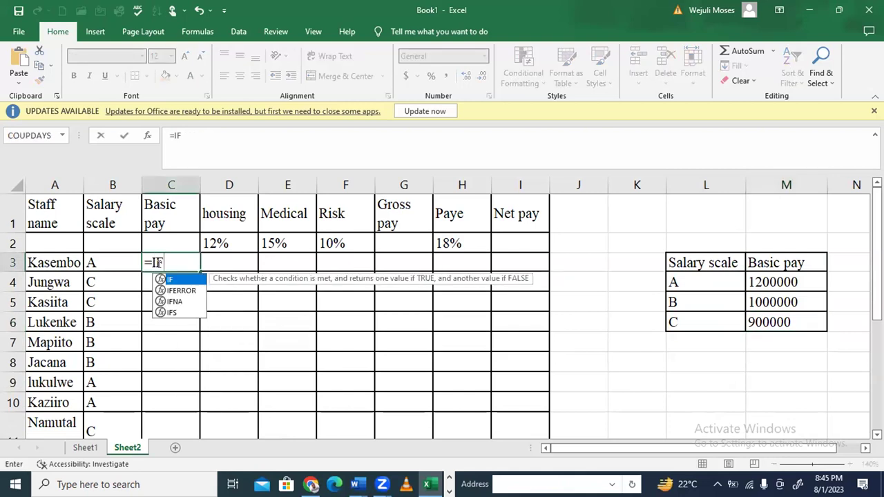
{"action": "type", "text": "("}
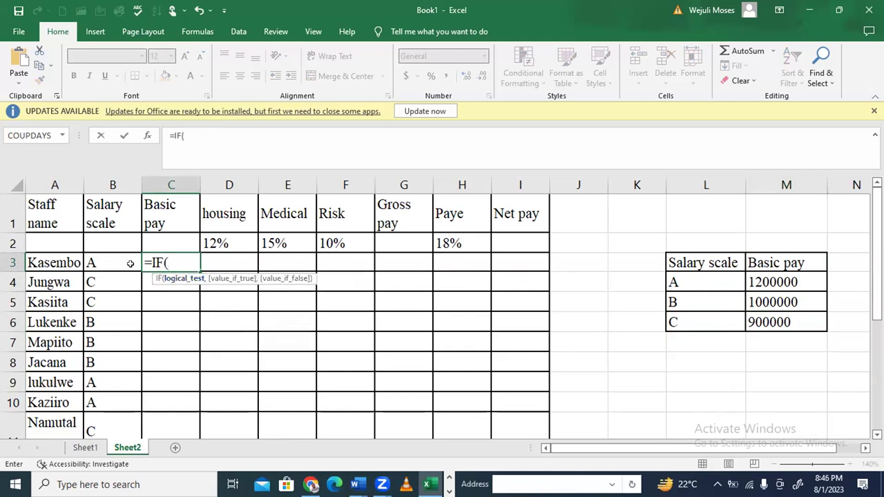
{"action": "left_click", "coordinate": [102, 262]}
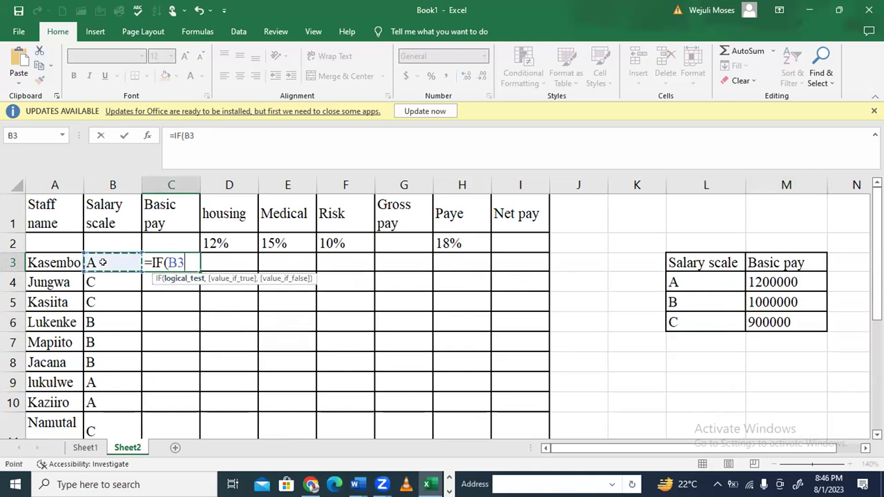
{"action": "type", "text": "="}
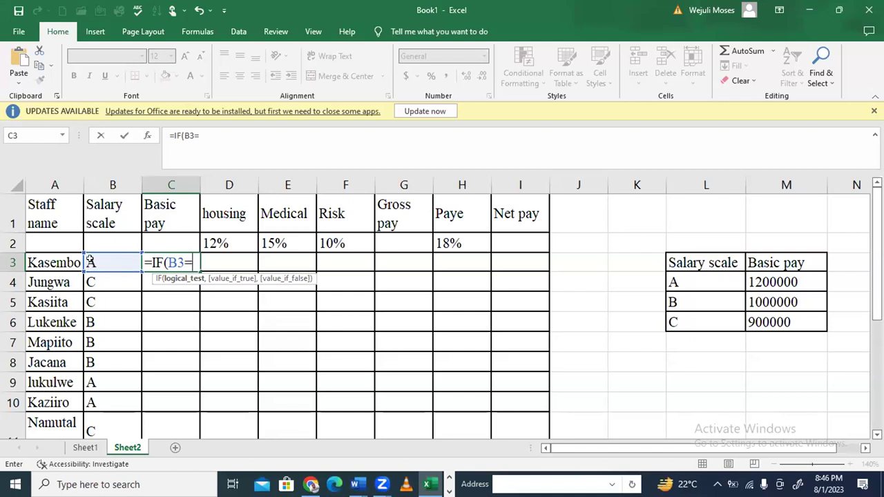
{"action": "type", "text": "\"A"}
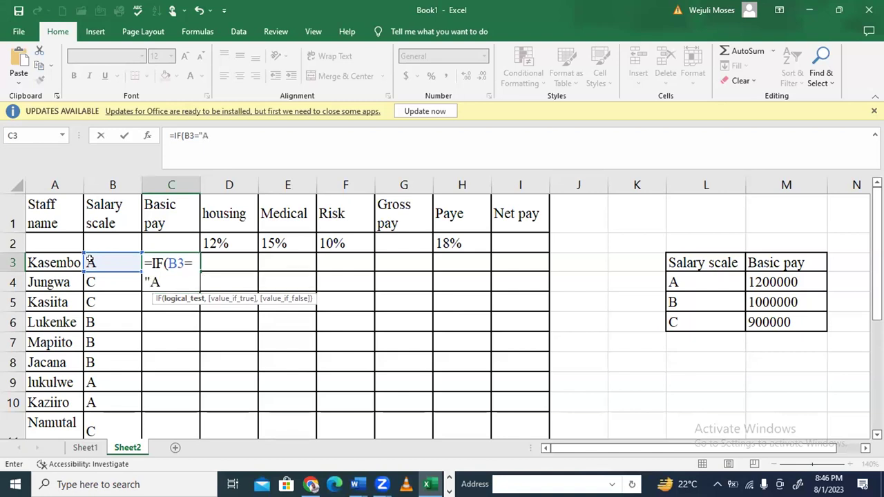
{"action": "type", "text": "\","}
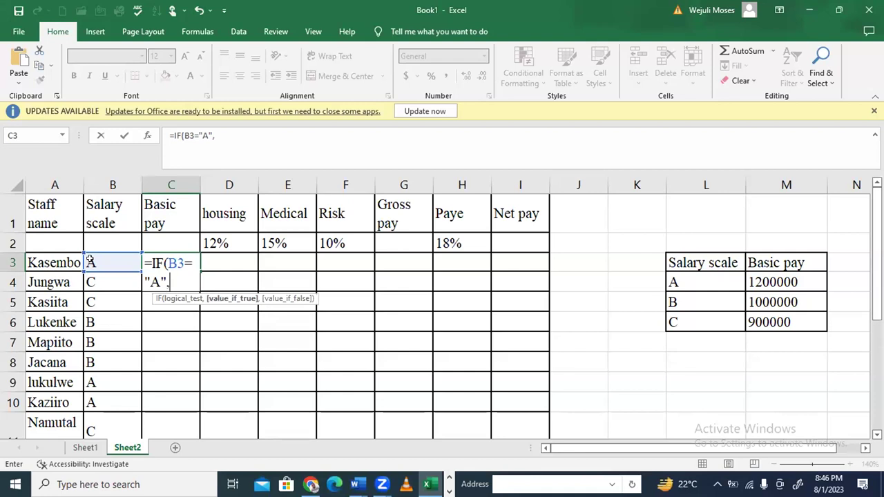
{"action": "type", "text": "12"}
{"action": "type", "text": "00000"}
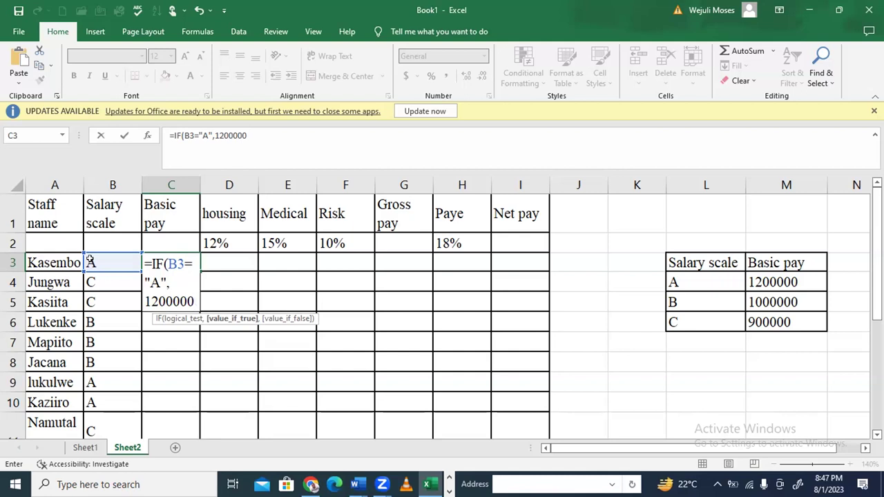
{"action": "type", "text": ","}
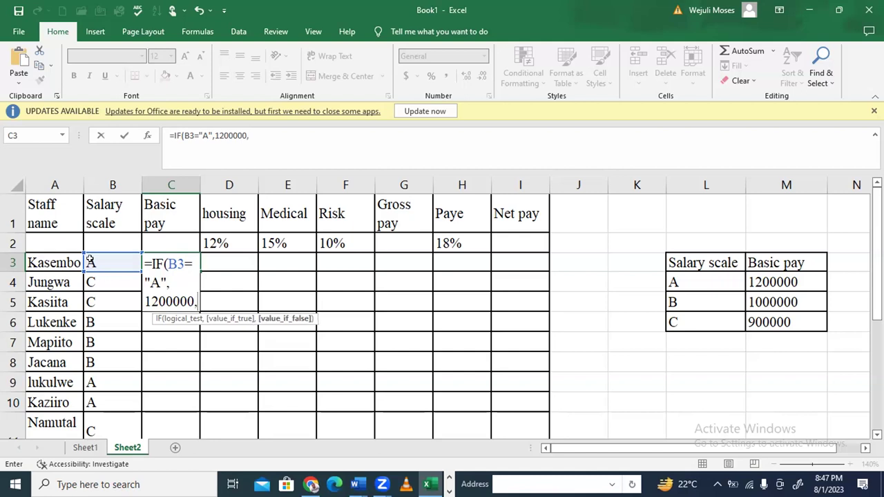
{"action": "type", "text": "IF"}
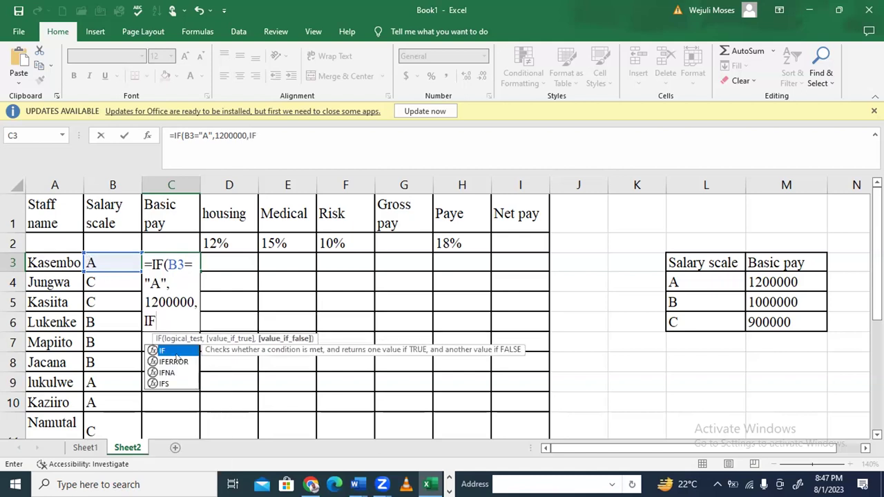
{"action": "type", "text": "("}
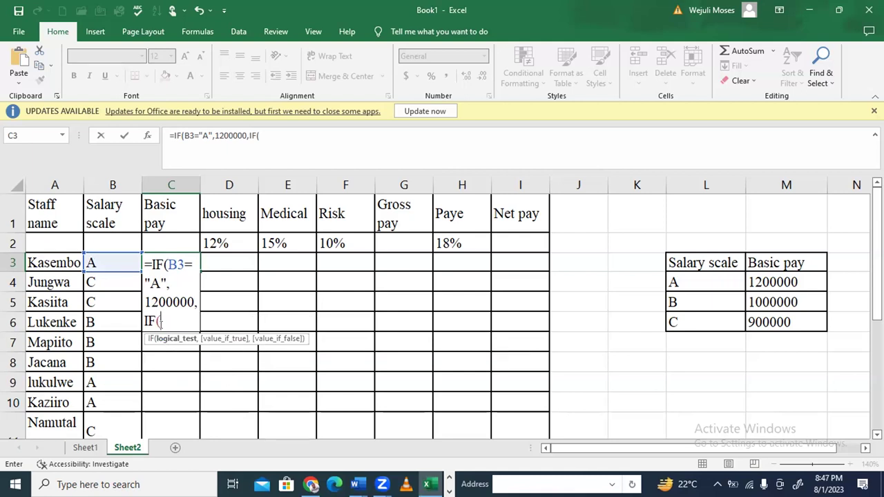
Extend C3's nested IF so B3="B" gives 1000000, with 900000 as the final fallback
{"action": "left_click", "coordinate": [109, 262]}
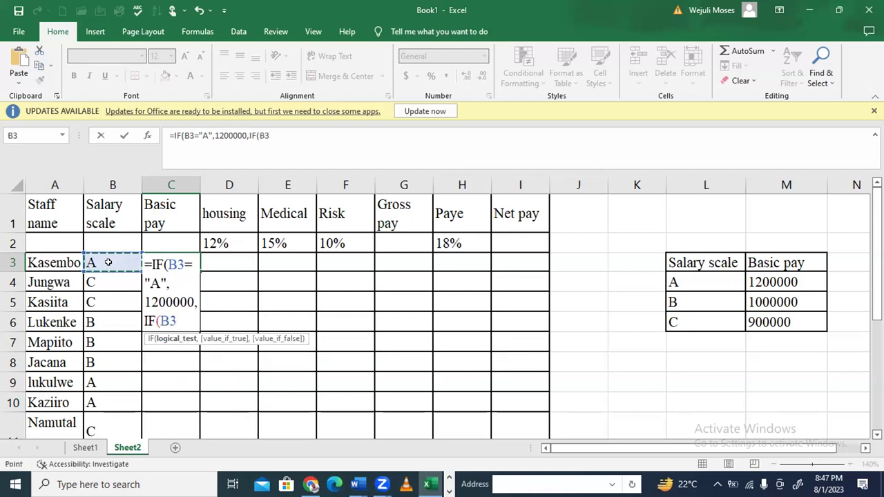
{"action": "type", "text": "=\"B\","}
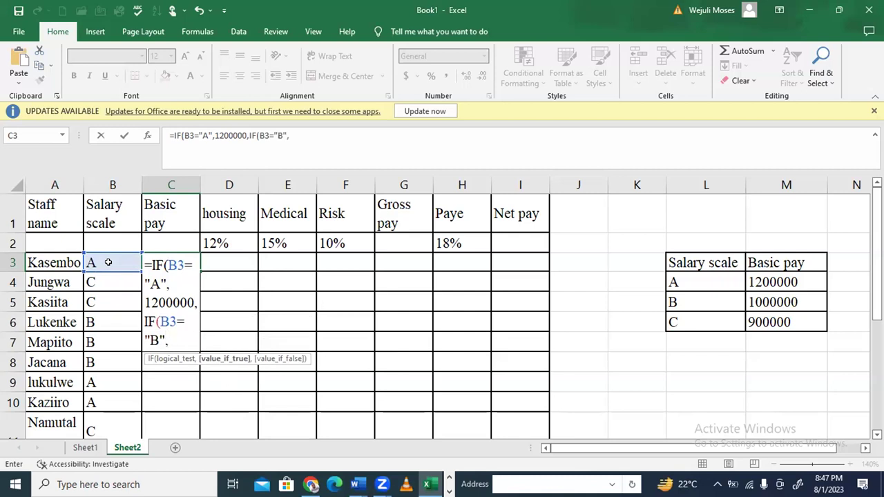
{"action": "type", "text": "100000"}
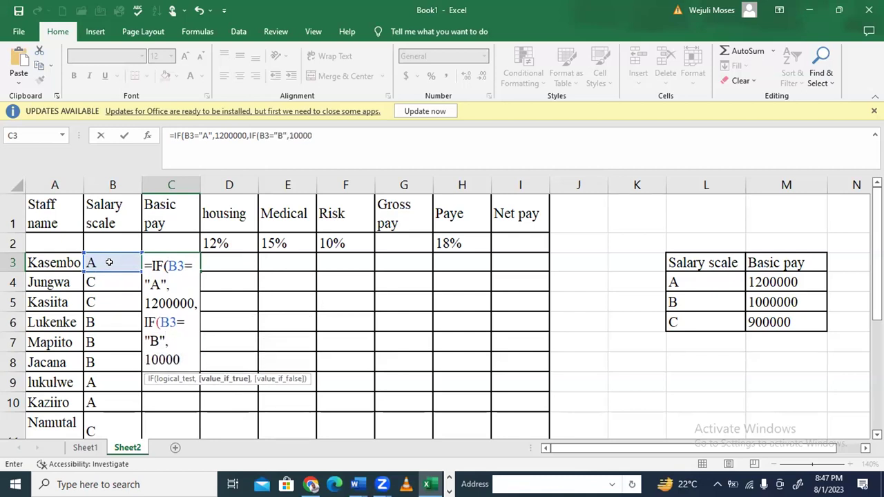
{"action": "type", "text": "00,"}
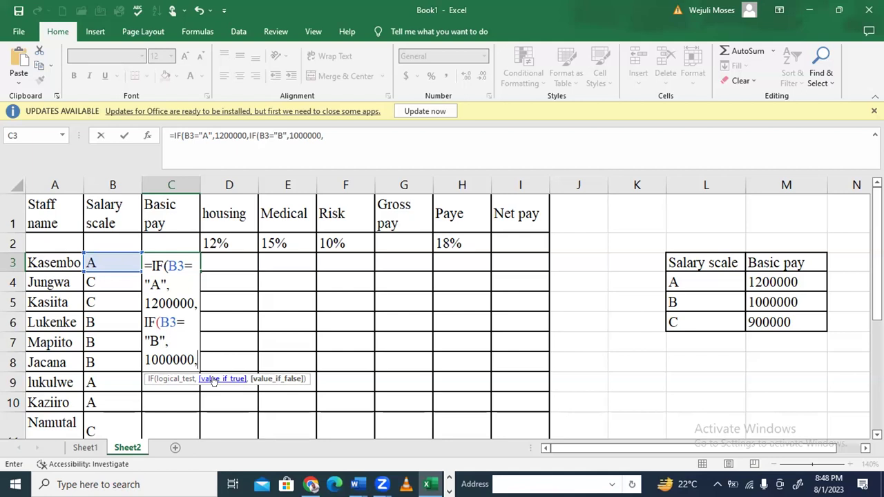
{"action": "type", "text": "\""}
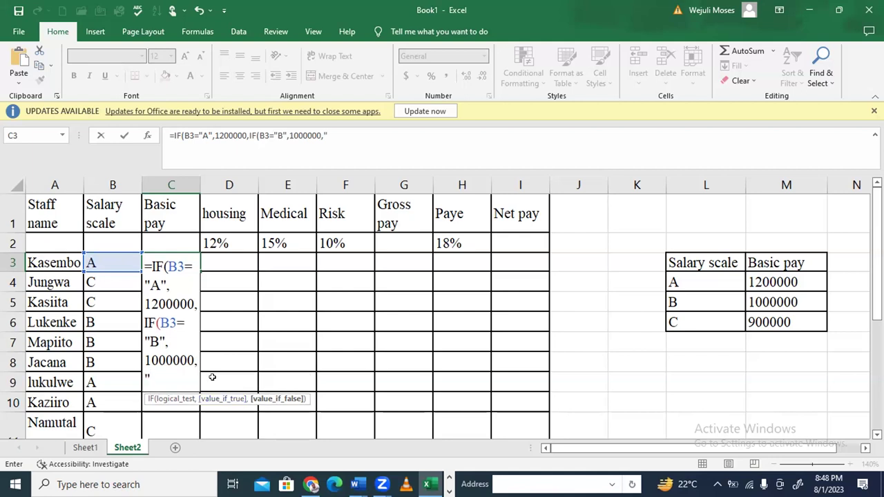
{"action": "type", "text": "+"}
{"action": "key", "text": "BackSpace"}
{"action": "type", "text": "900000"}
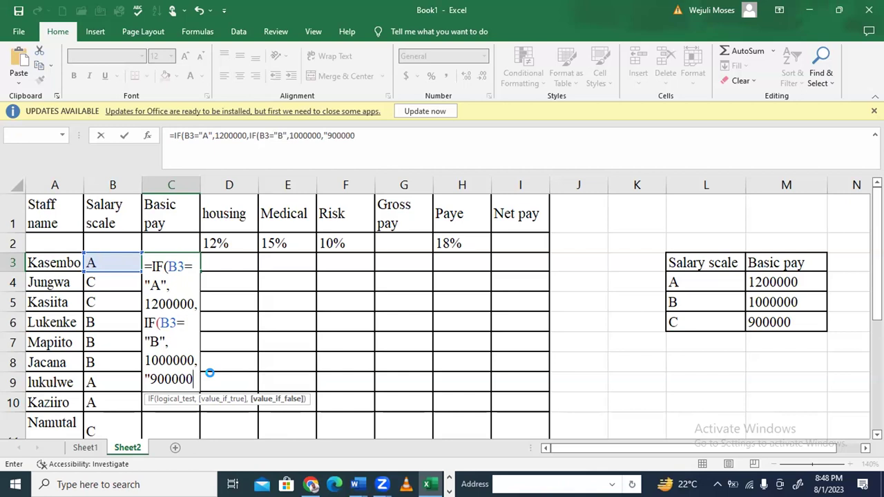
{"action": "key", "text": "Return"}
Dismiss the error prompts, delete the stray quote before 900000 and close the formula with ))
{"action": "left_click", "coordinate": [559, 214]}
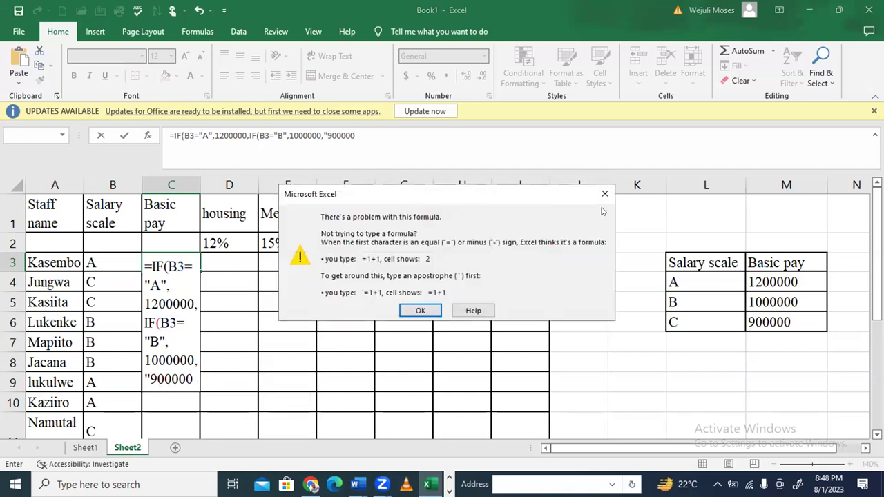
{"action": "left_click", "coordinate": [420, 310]}
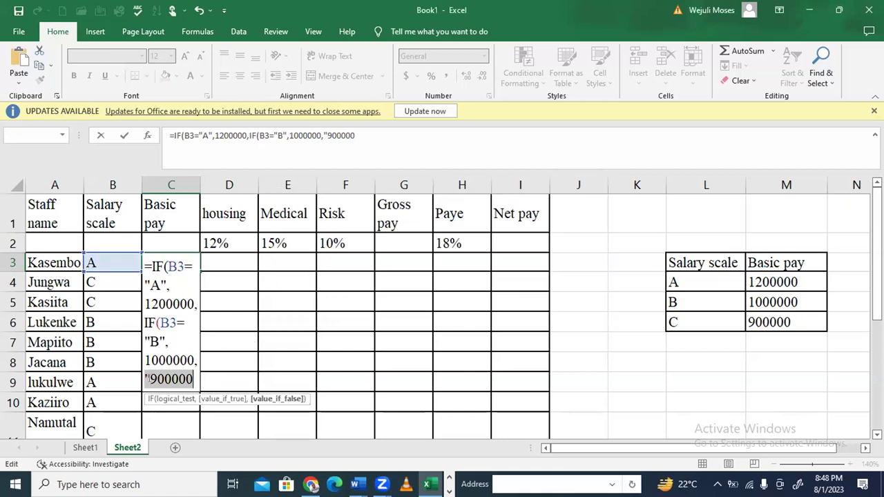
{"action": "left_click", "coordinate": [150, 379]}
{"action": "key", "text": "BackSpace"}
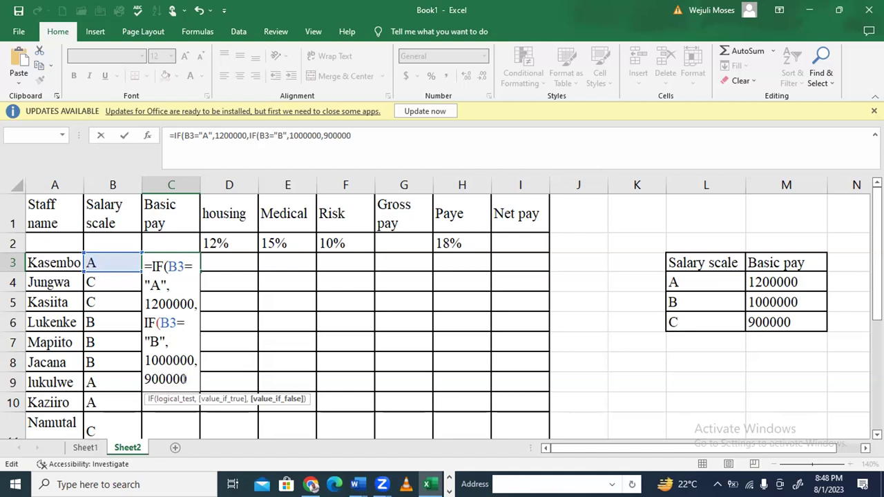
{"action": "type", "text": "))"}
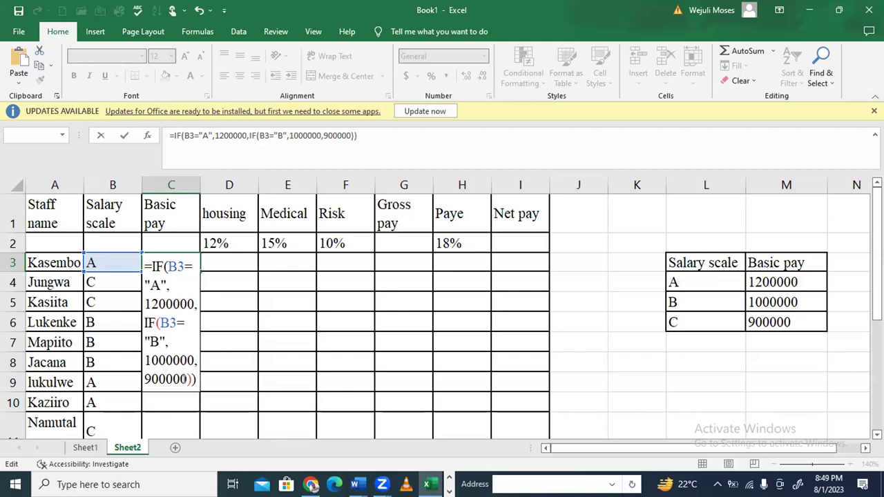
{"action": "key", "text": "Return"}
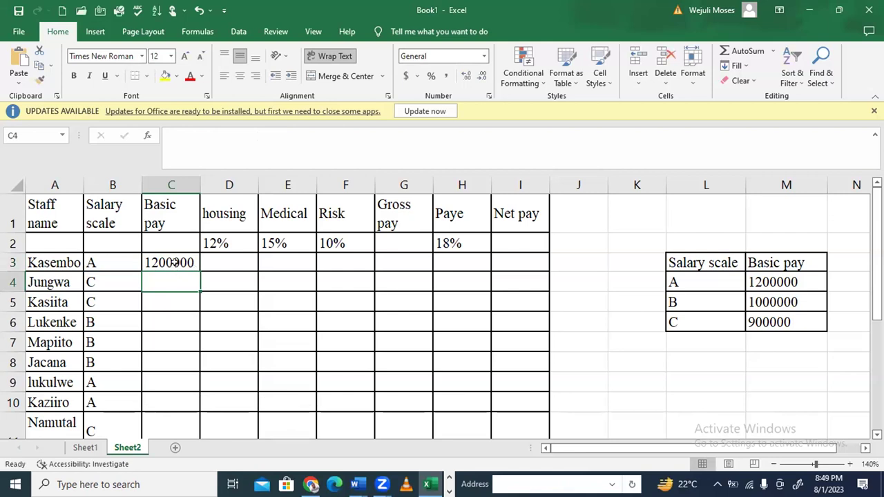
{"action": "left_click", "coordinate": [176, 263]}
Fill the Basic pay formula down to C13, widen column A and restore row 11's height
{"action": "left_click_drag", "start_coordinate": [196, 263], "coordinate": [176, 422]}
{"action": "left_click_drag", "start_coordinate": [78, 183], "coordinate": [116, 184]}
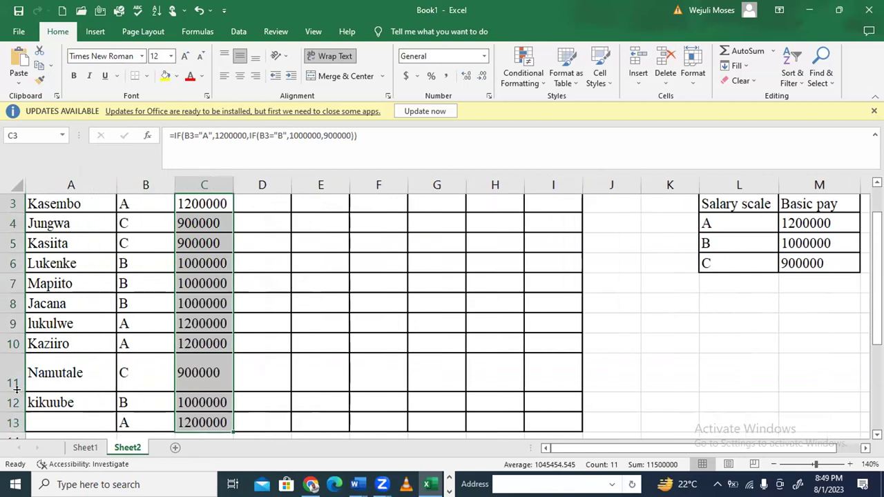
{"action": "left_click_drag", "start_coordinate": [16, 388], "coordinate": [17, 368]}
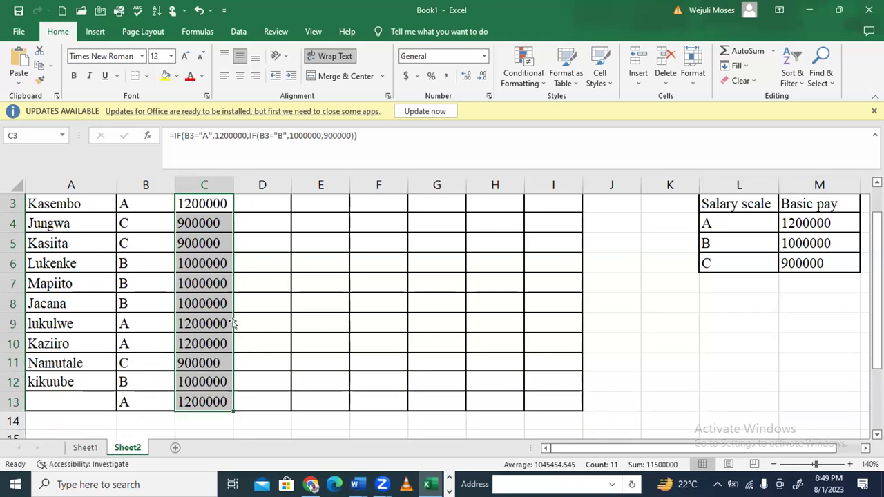
Recheck C3's formula, then enter a lowercase 'a' in B3 to test it
{"action": "scroll", "coordinate": [234, 323], "scroll_direction": "up", "scroll_amount": 1}
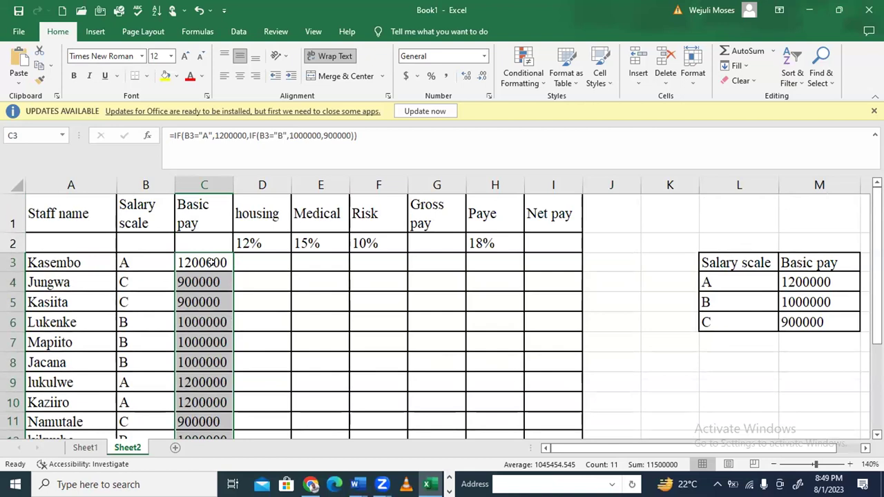
{"action": "double_click", "coordinate": [215, 265]}
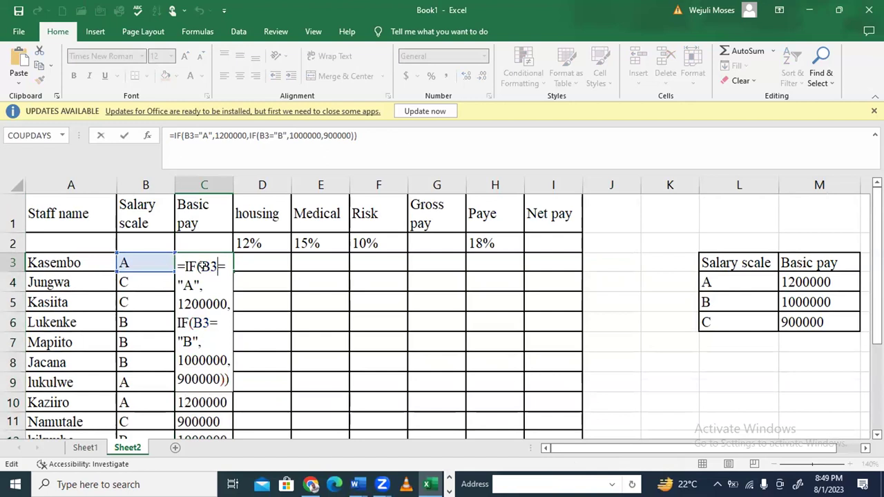
{"action": "key", "text": "Return"}
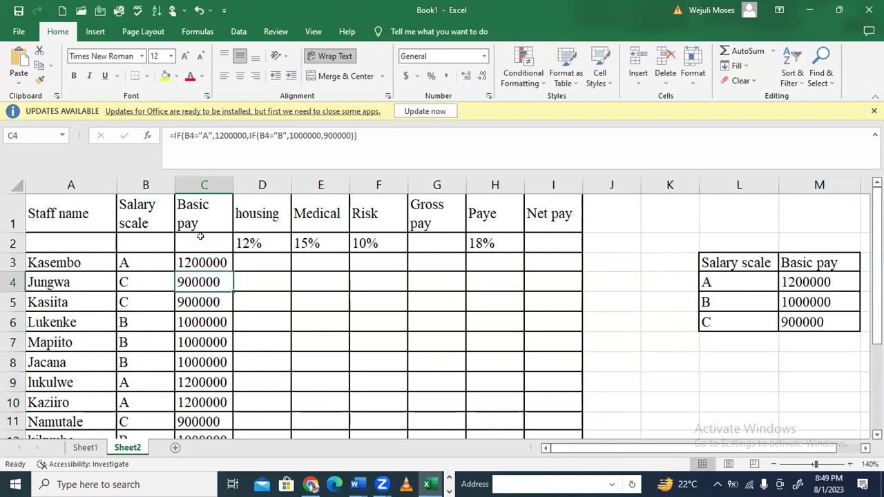
{"action": "left_click", "coordinate": [142, 264]}
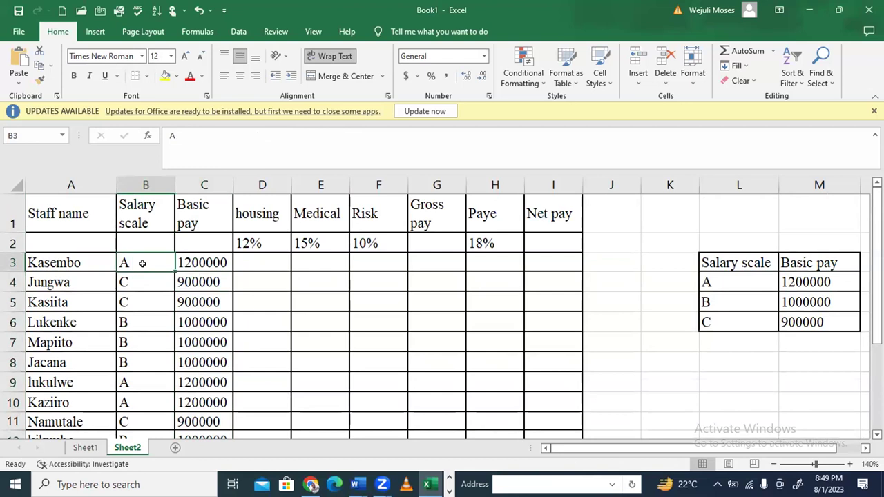
{"action": "type", "text": "a"}
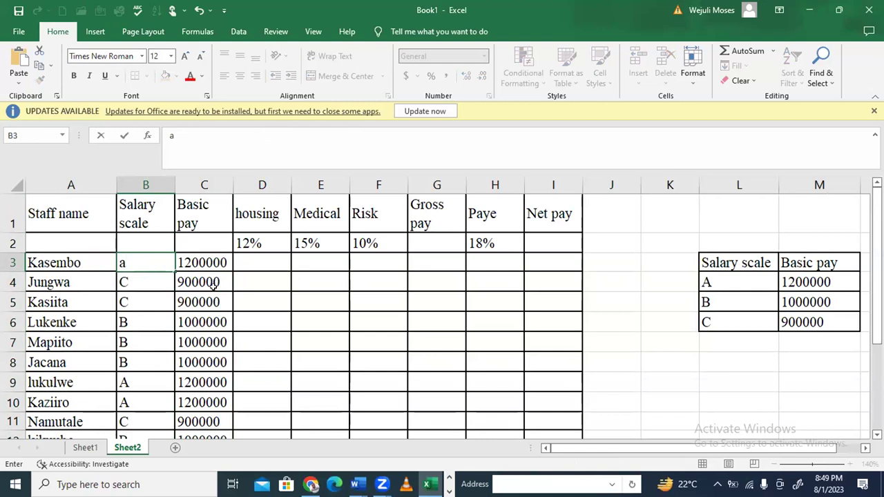
Confirm the lowercase 'a' in B3 and reopen that cell for editing
{"action": "left_click", "coordinate": [244, 284]}
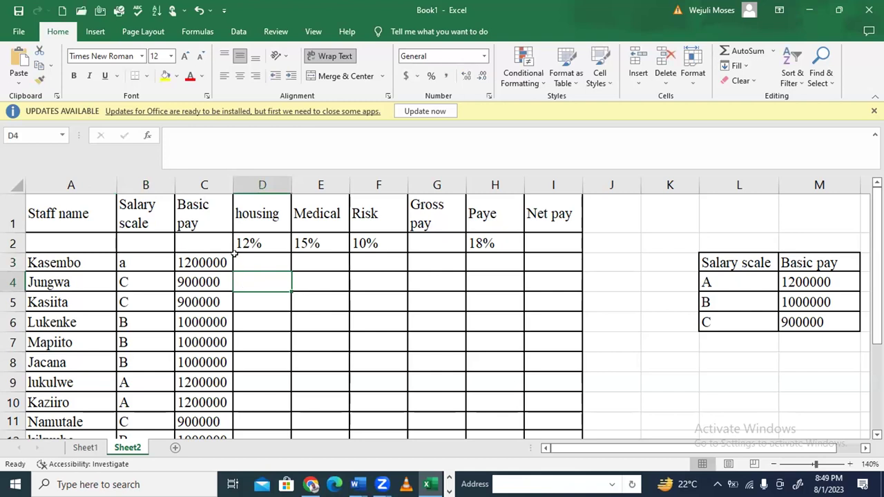
{"action": "double_click", "coordinate": [139, 257]}
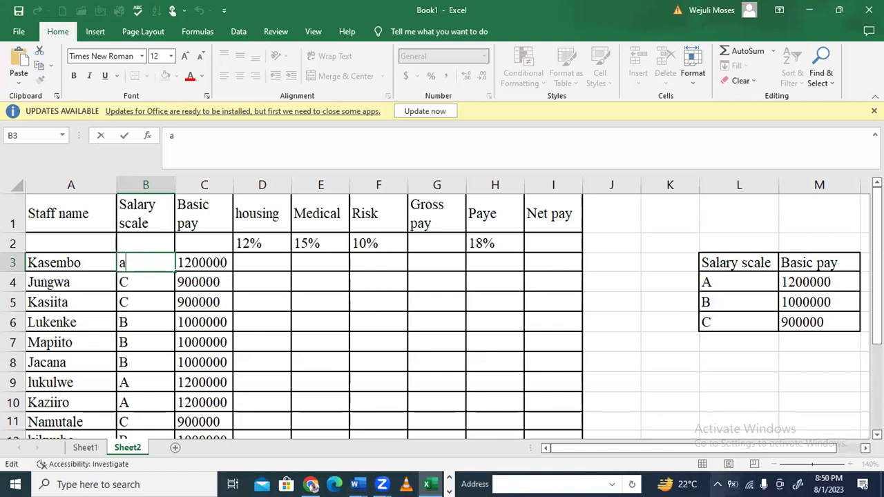
{"action": "left_click", "coordinate": [717, 484]}
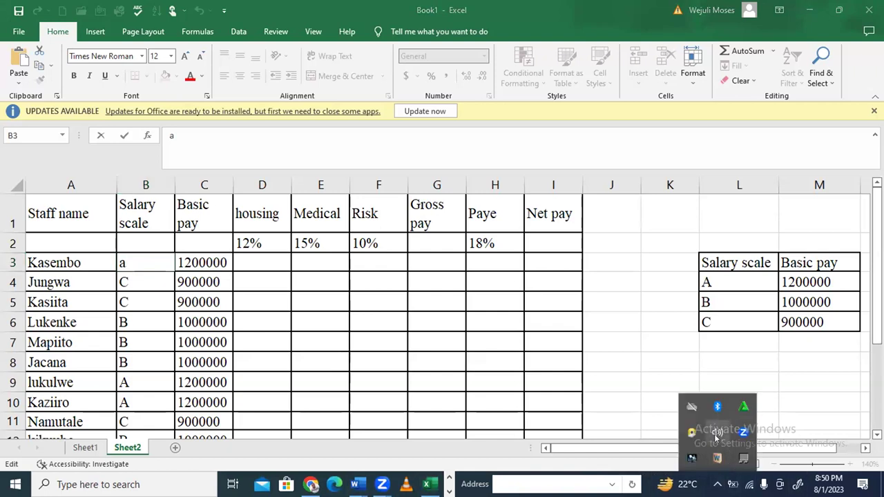
{"action": "left_click", "coordinate": [716, 433]}
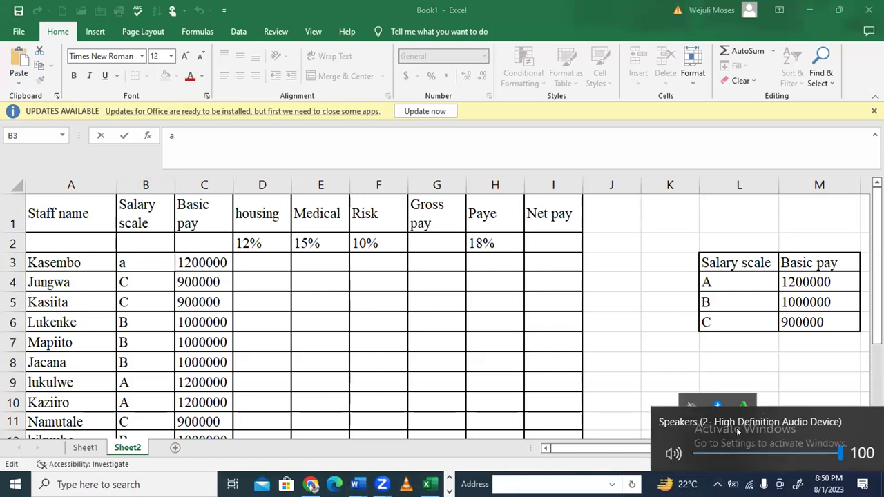
{"action": "left_click", "coordinate": [657, 369]}
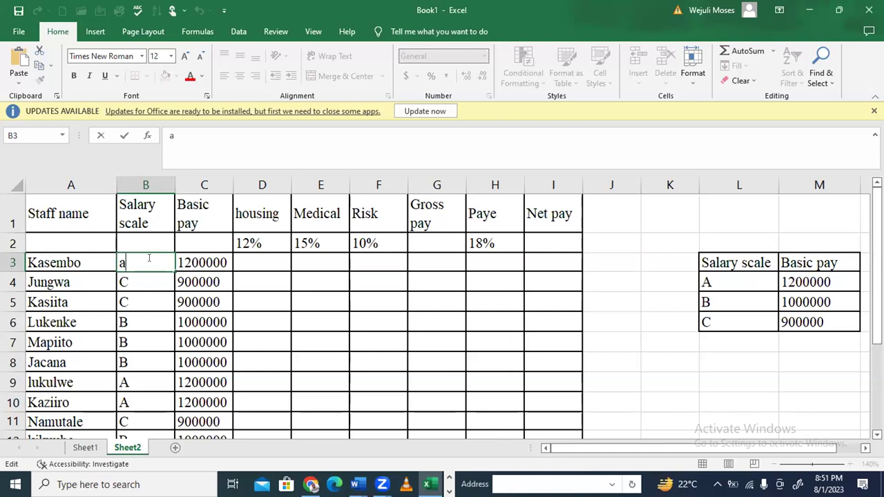
Replace the lowercase 'a' in B3 with a capital A and check C3's result
{"action": "key", "text": "BackSpace"}
{"action": "type", "text": "A"}
{"action": "left_click", "coordinate": [255, 276]}
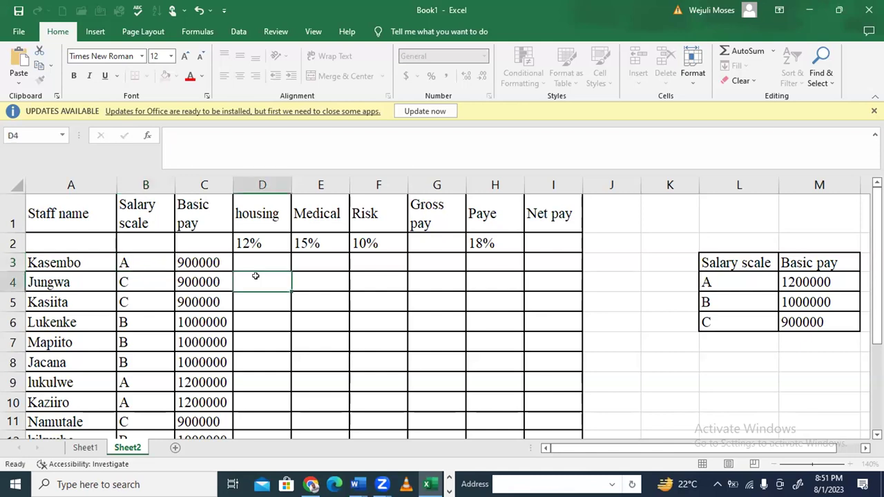
{"action": "left_click", "coordinate": [218, 261]}
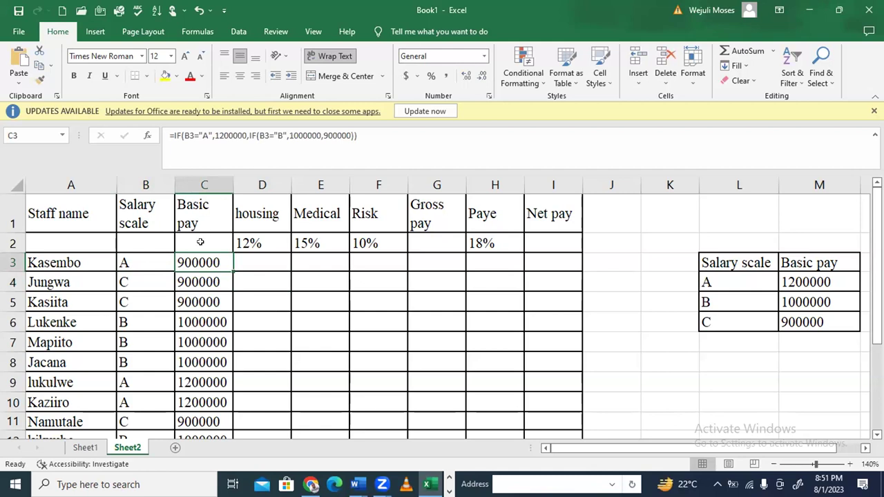
Strip the stray trailing and leading spaces around A in B3
{"action": "left_click", "coordinate": [149, 259]}
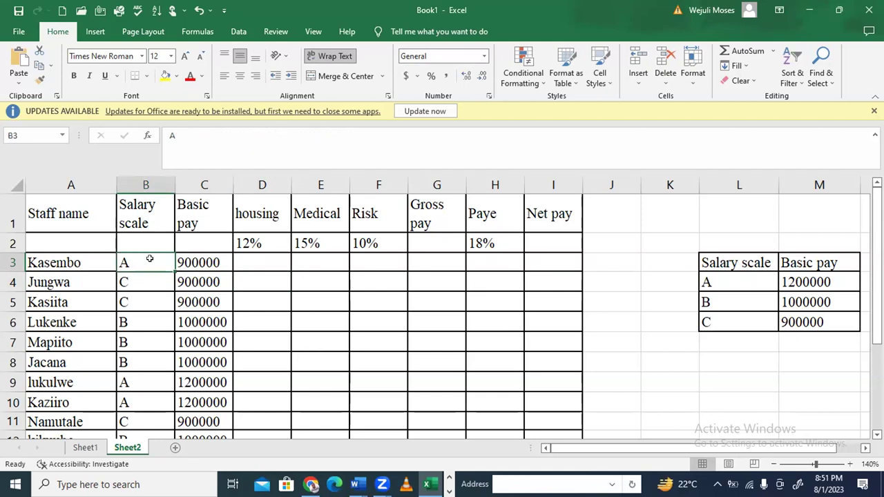
{"action": "double_click", "coordinate": [149, 259]}
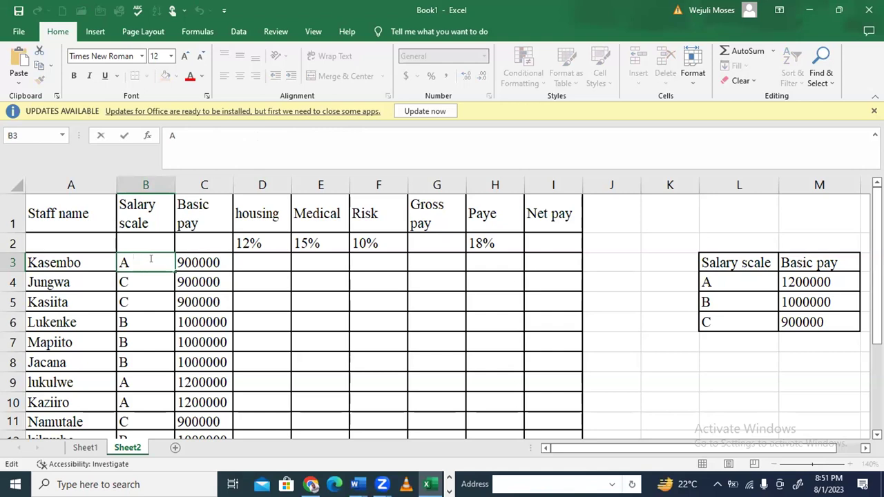
{"action": "key", "text": "BackSpace"}
{"action": "left_click", "coordinate": [334, 381]}
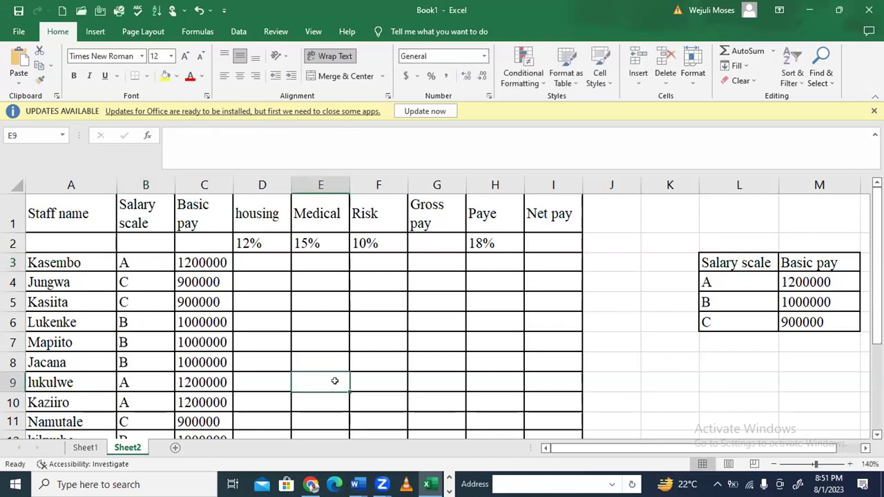
{"action": "double_click", "coordinate": [119, 262]}
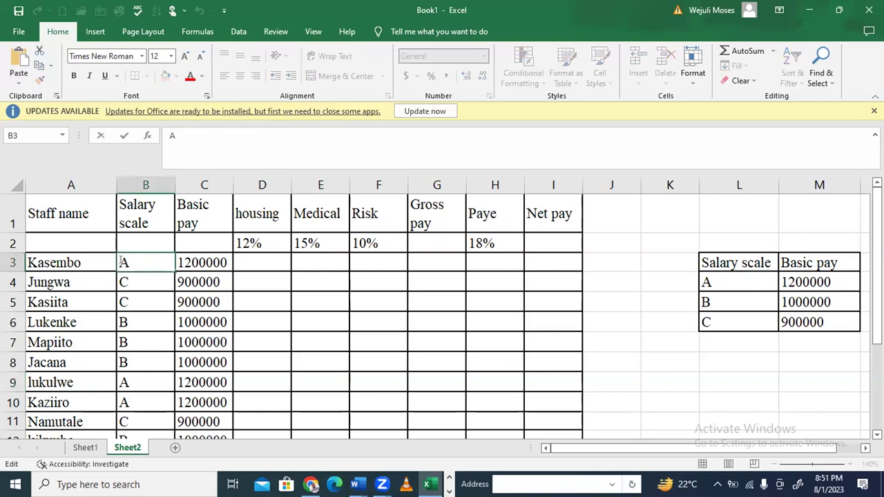
{"action": "left_click", "coordinate": [306, 282]}
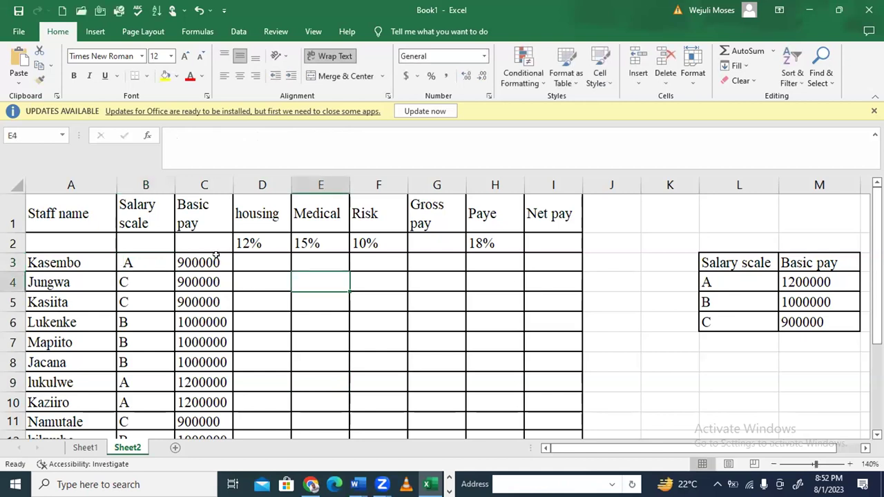
{"action": "double_click", "coordinate": [119, 262]}
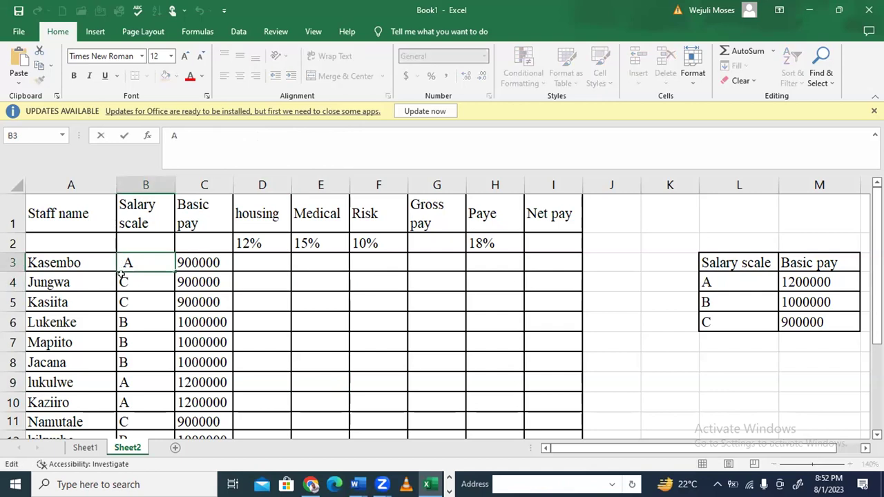
{"action": "key", "text": "Delete"}
Commit B3 and widen the Gross pay column to fit its heading
{"action": "left_click", "coordinate": [420, 280]}
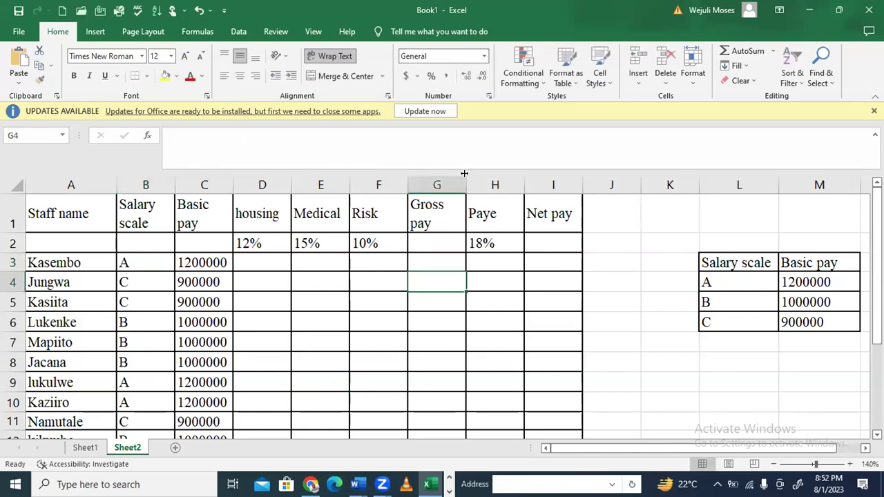
{"action": "left_click_drag", "start_coordinate": [468, 173], "coordinate": [481, 174]}
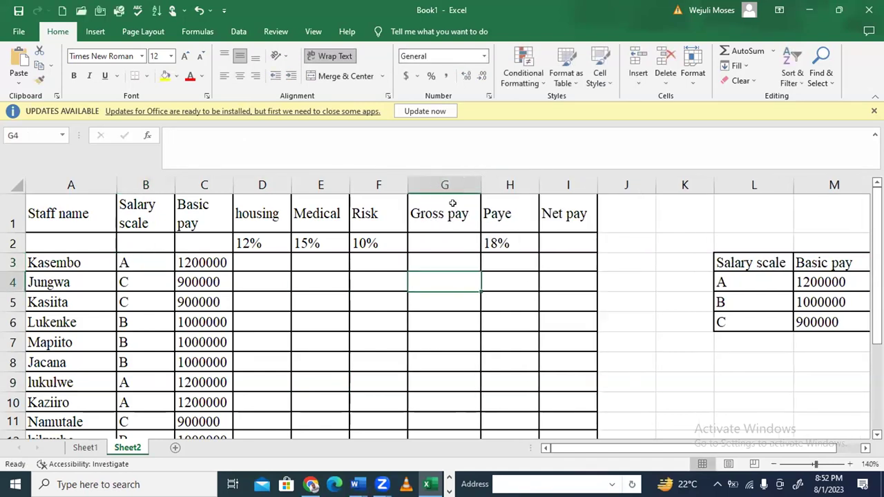
{"action": "scroll", "coordinate": [359, 233], "scroll_direction": "down", "scroll_amount": 1}
{"action": "scroll", "coordinate": [350, 232], "scroll_direction": "up", "scroll_amount": 1}
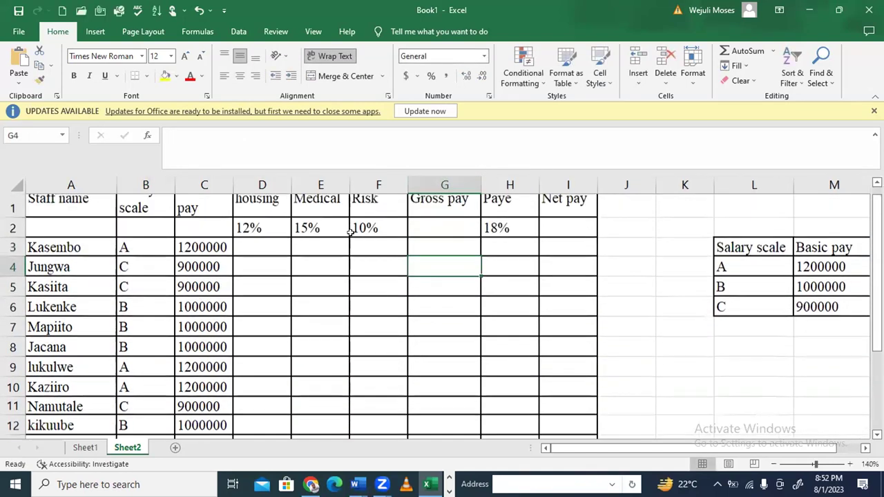
{"action": "scroll", "coordinate": [350, 232], "scroll_direction": "up", "scroll_amount": 1}
Enter =$C3*D$2 in D3 for Kasembo's housing allowance
{"action": "left_click", "coordinate": [251, 260]}
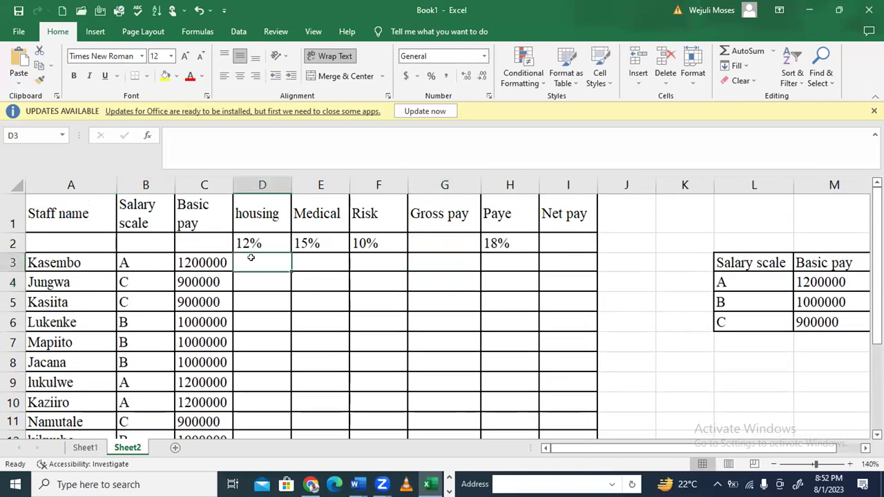
{"action": "type", "text": "="}
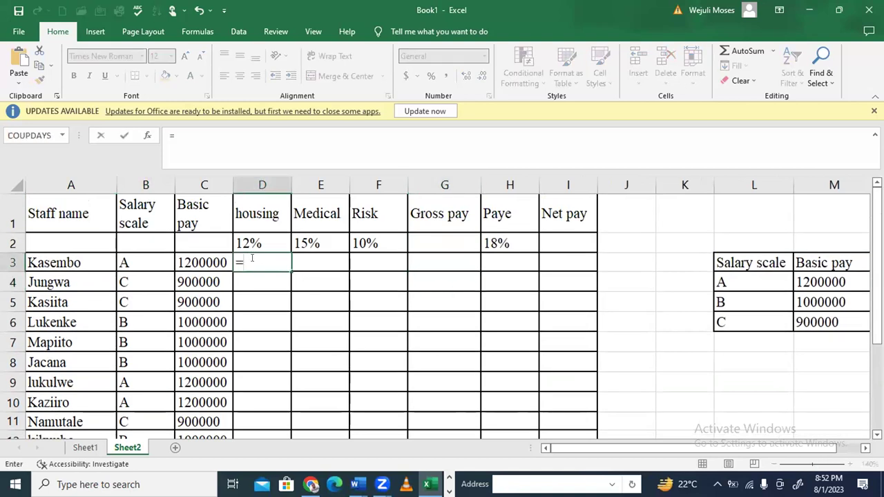
{"action": "left_click", "coordinate": [205, 259]}
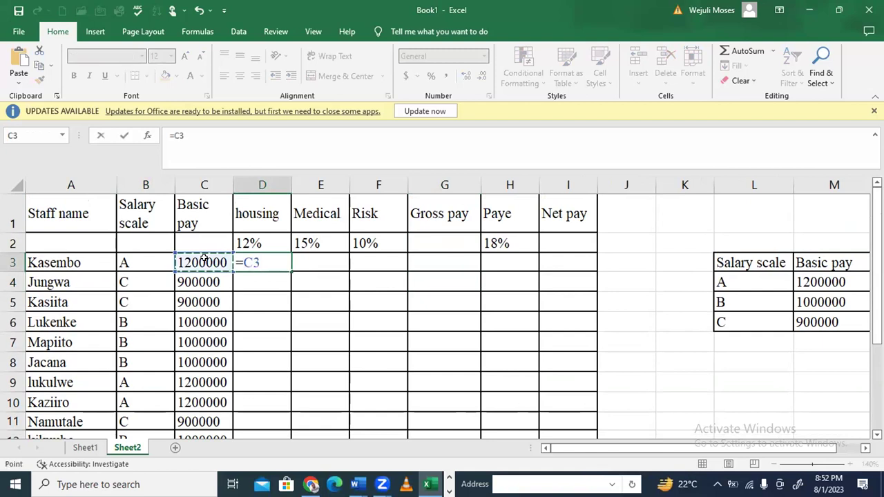
{"action": "key", "text": "F4"}
{"action": "key", "text": "F4"}
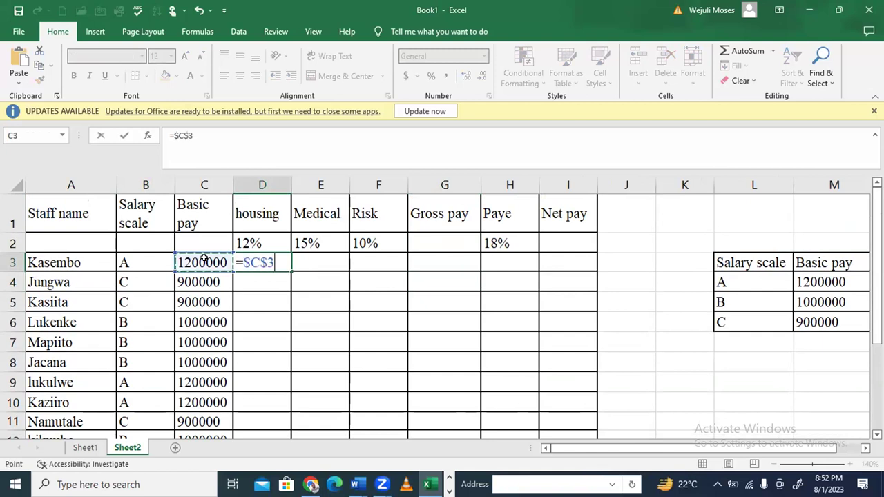
{"action": "key", "text": "F4"}
{"action": "type", "text": "*"}
{"action": "left_click", "coordinate": [278, 236]}
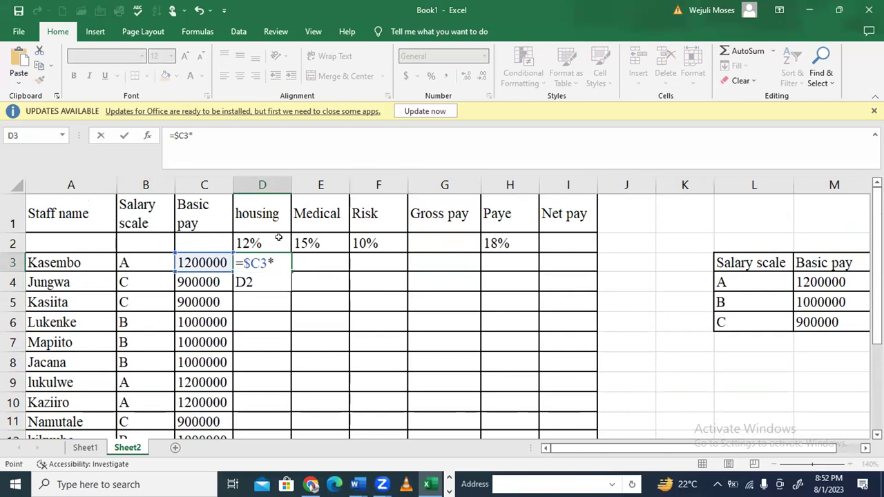
{"action": "key", "text": "F4"}
{"action": "key", "text": "F4"}
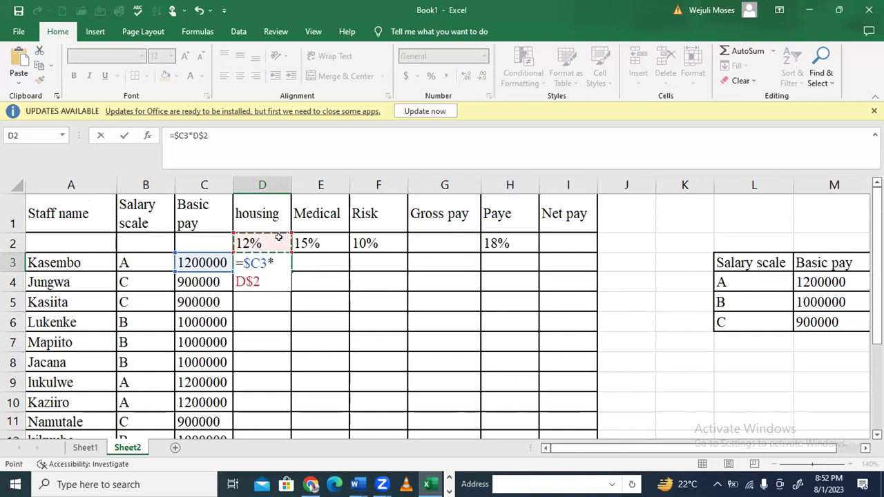
{"action": "key", "text": "Return"}
Copy the allowance formula across to Medical and Risk and down all staff rows
{"action": "left_click", "coordinate": [271, 262]}
{"action": "left_click_drag", "start_coordinate": [286, 265], "coordinate": [401, 269]}
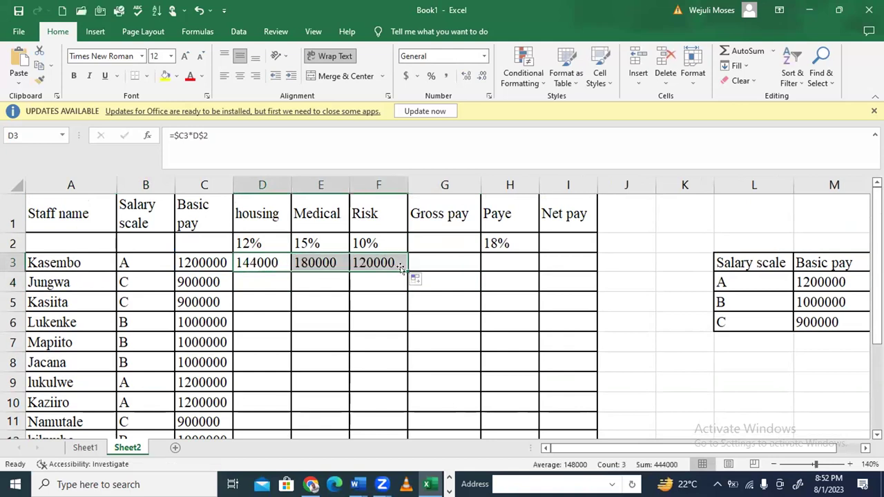
{"action": "double_click", "coordinate": [400, 268]}
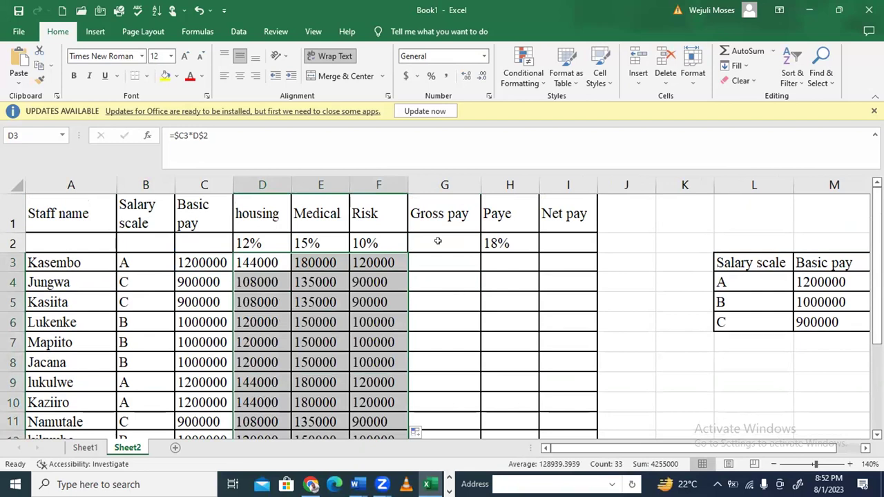
Enter =SUM(C3:F3) in G3 so Kasembo's gross pay shows 1644000
{"action": "left_click", "coordinate": [438, 263]}
{"action": "type", "text": "="}
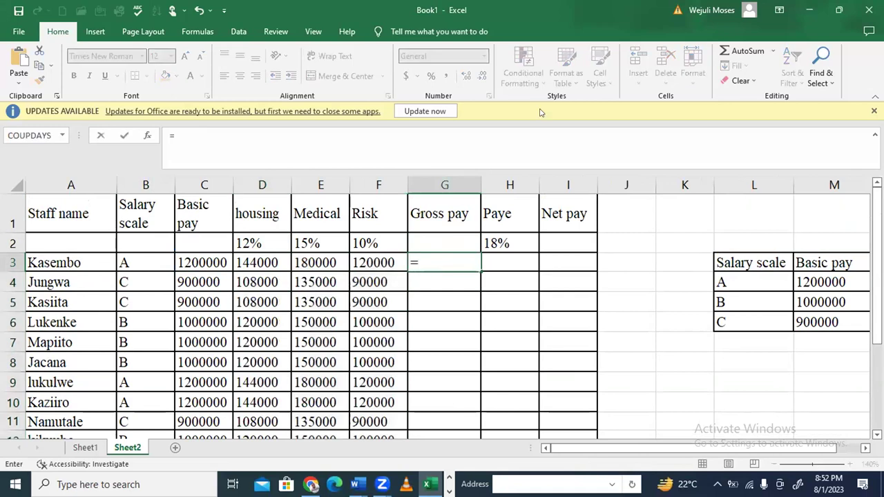
{"action": "left_click", "coordinate": [750, 50]}
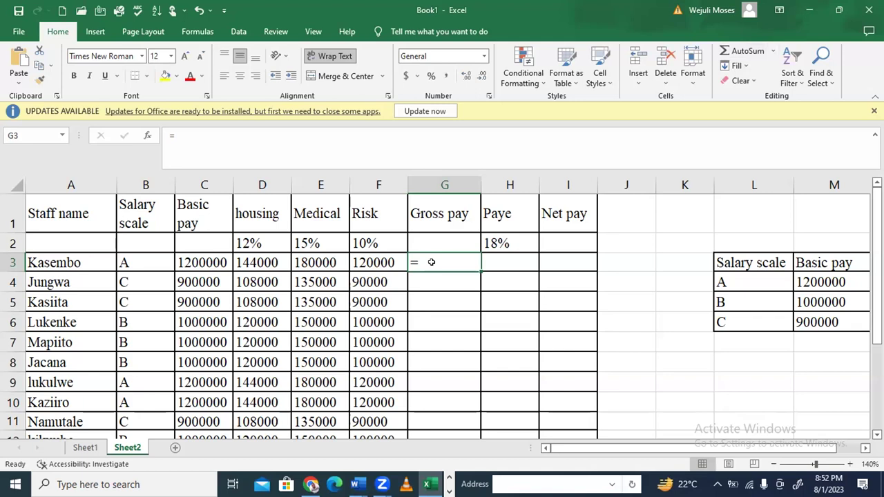
{"action": "key", "text": "BackSpace"}
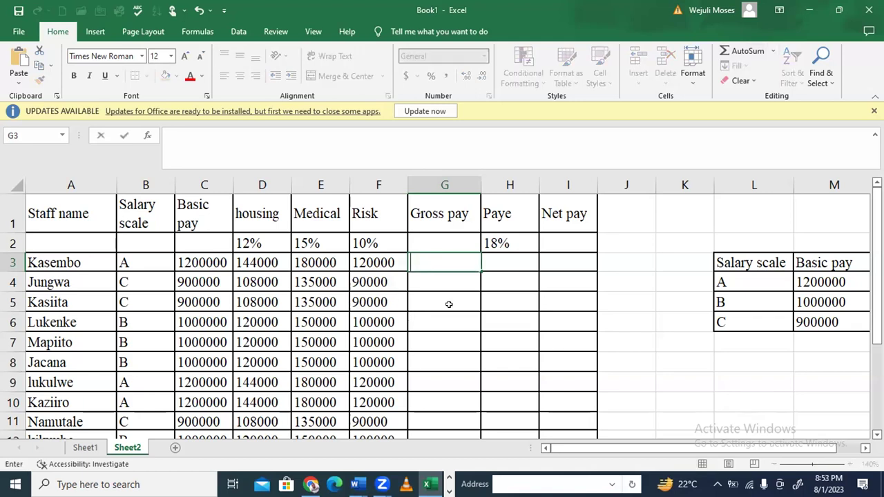
{"action": "key", "text": "Escape"}
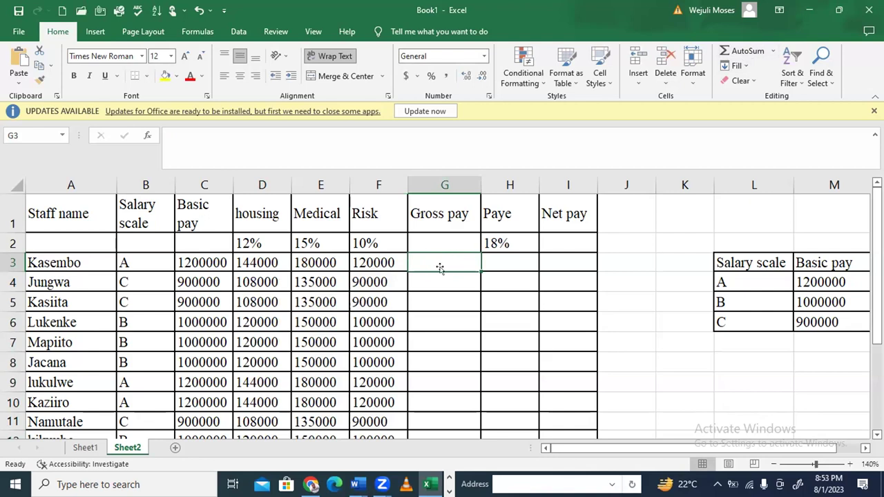
{"action": "type", "text": "="}
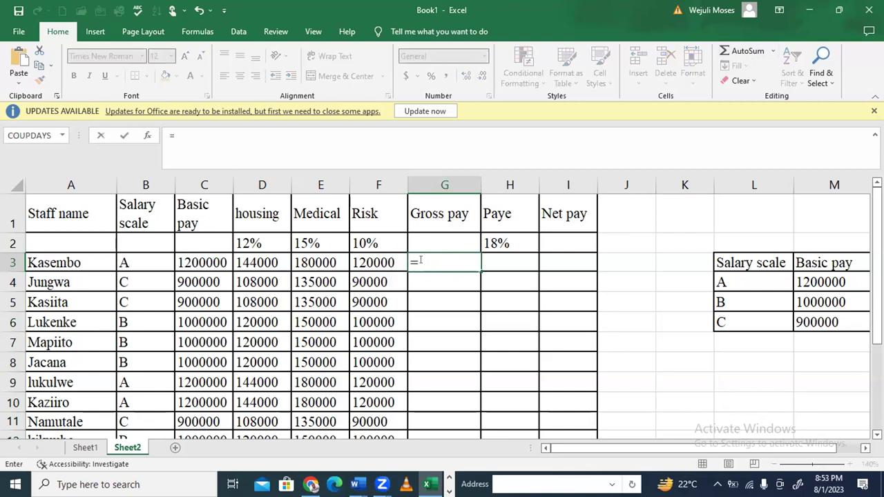
{"action": "type", "text": "sum"}
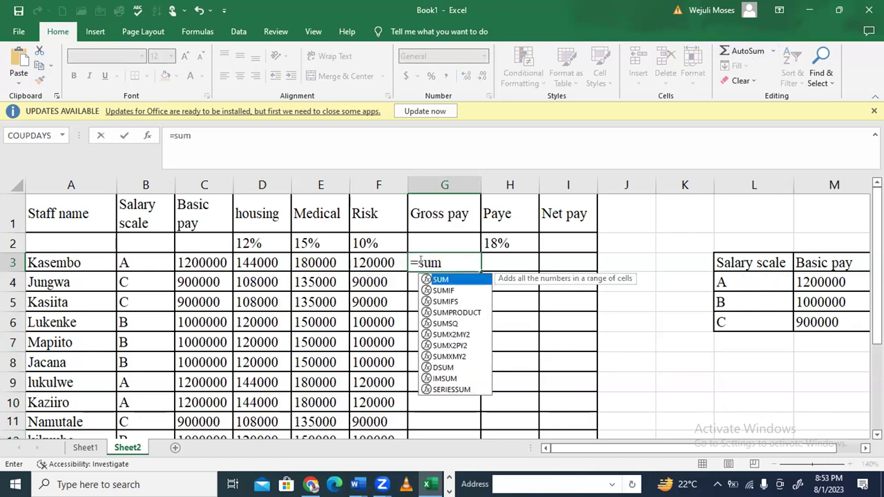
{"action": "double_click", "coordinate": [436, 279]}
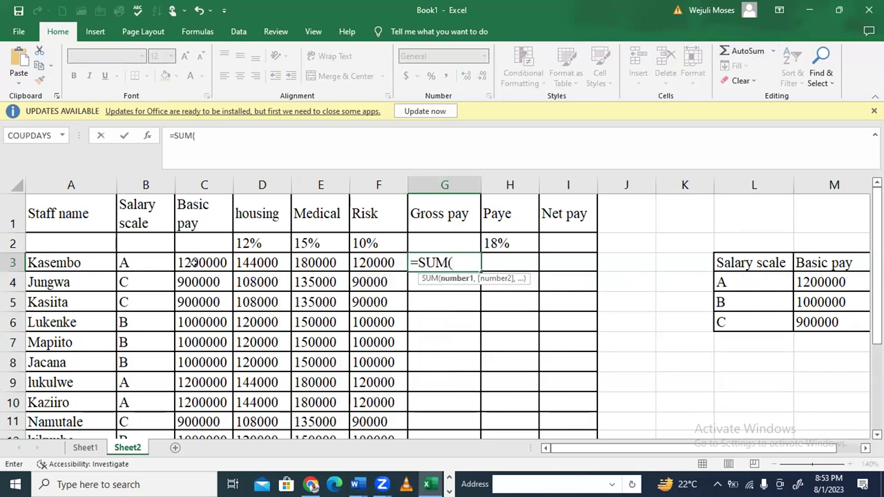
{"action": "left_click_drag", "start_coordinate": [200, 263], "coordinate": [357, 262]}
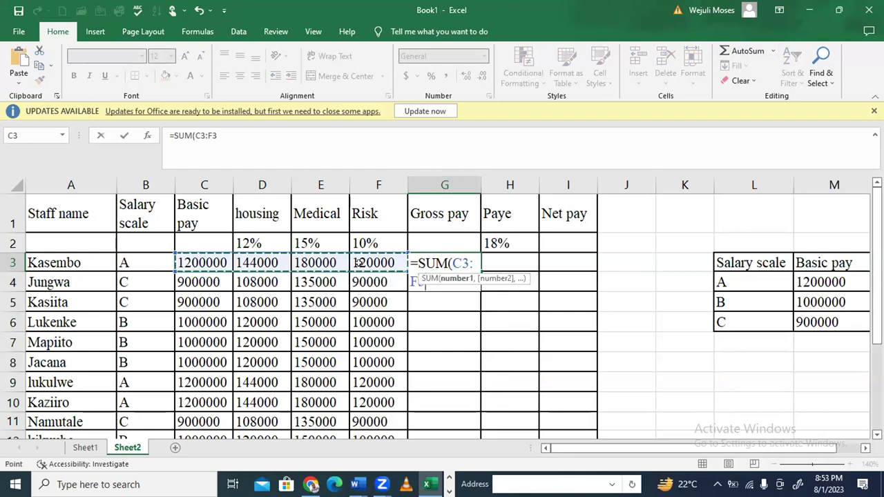
{"action": "key", "text": "Return"}
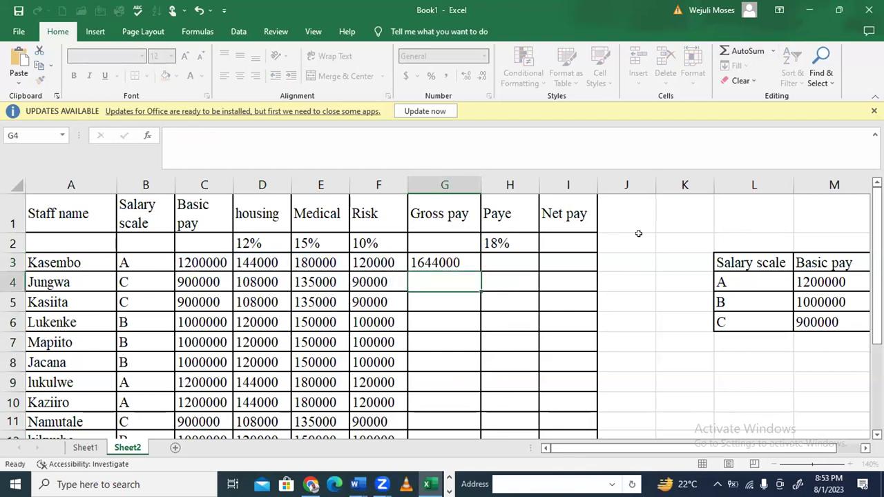
{"action": "left_click", "coordinate": [494, 215]}
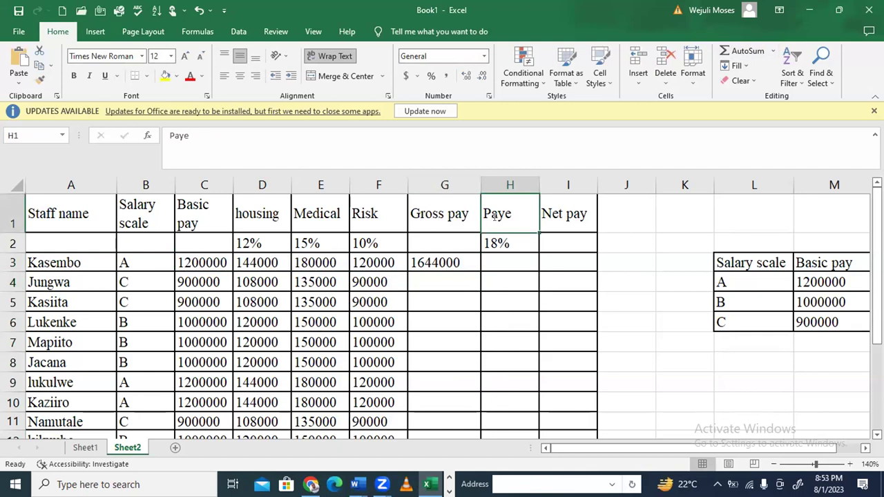
Rename the Paye heading to TAX and clear the 18% rate below it
{"action": "type", "text": "TAX"}
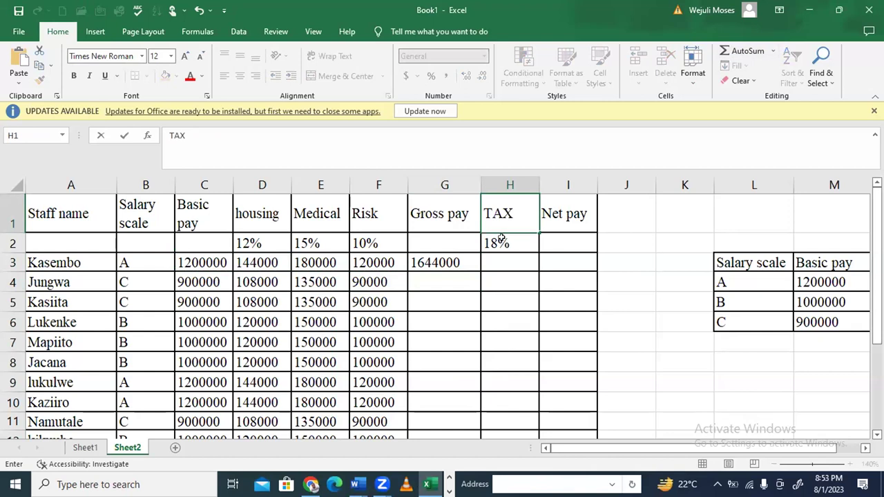
{"action": "key", "text": "Return"}
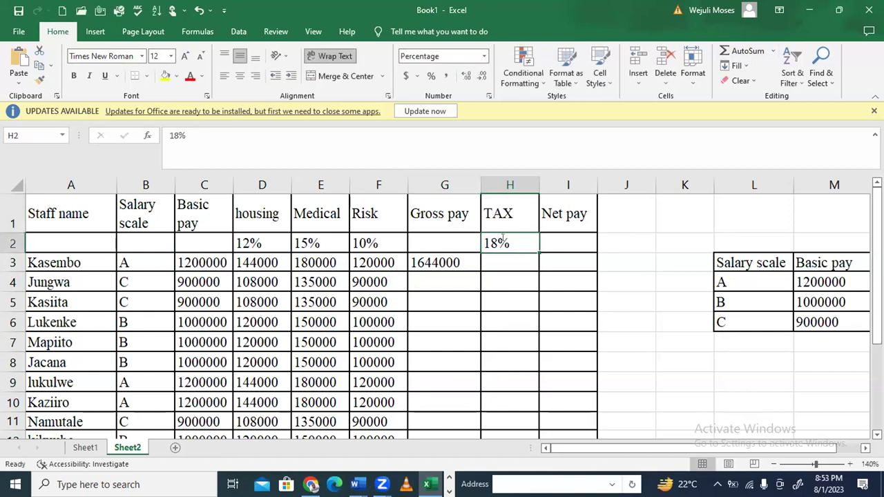
{"action": "key", "text": "BackSpace"}
{"action": "key", "text": "Return"}
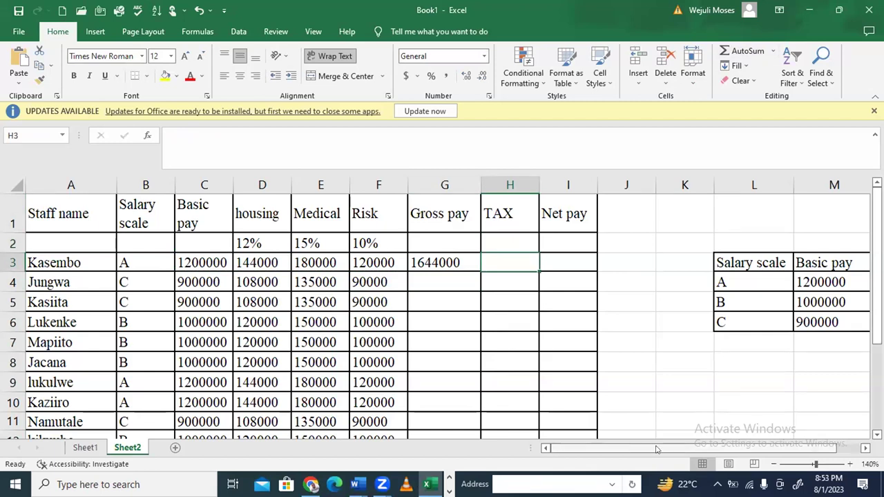
Start the tax-rate table by typing SALARY SCALE in L9
{"action": "left_click_drag", "start_coordinate": [657, 449], "coordinate": [651, 379]}
{"action": "left_click", "coordinate": [651, 379]}
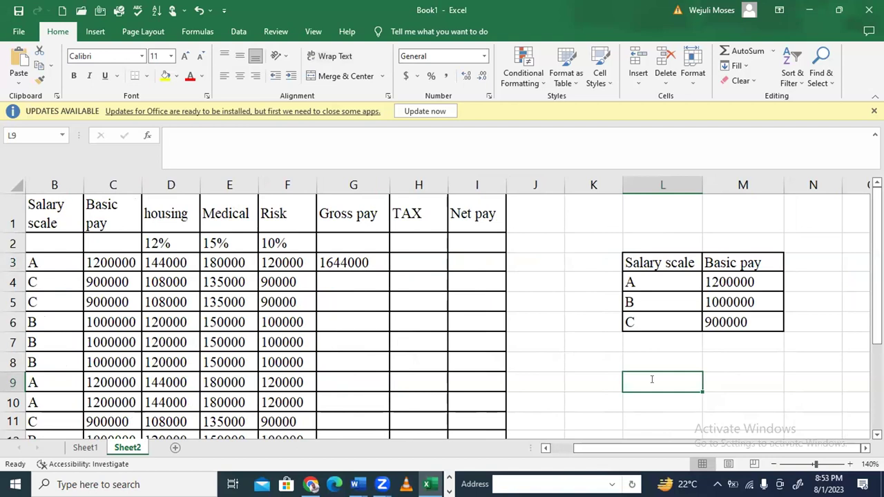
{"action": "type", "text": "SS"}
{"action": "key", "text": "BackSpace"}
{"action": "key", "text": "BackSpace"}
{"action": "type", "text": "A"}
{"action": "key", "text": "BackSpace"}
{"action": "type", "text": "SALARY SCALE"}
Add the TAX RATE heading beside SALARY SCALE and widen column L
{"action": "key", "text": "ctrl+Return"}
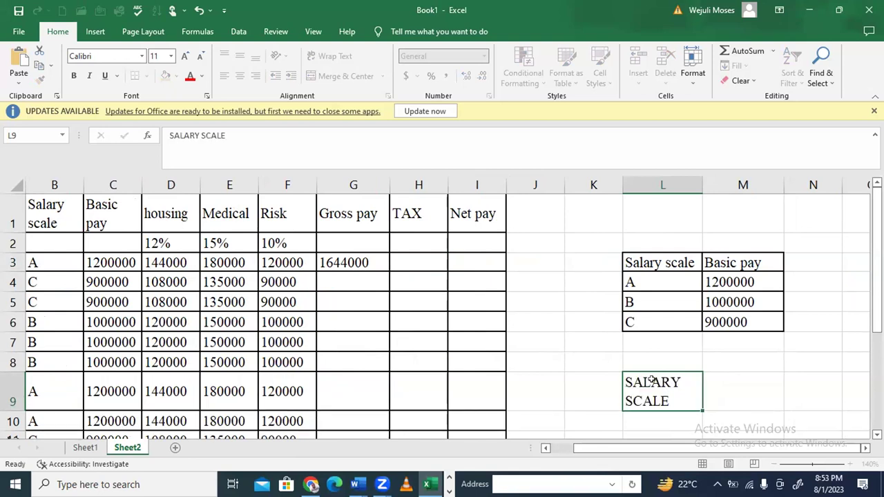
{"action": "key", "text": "Tab"}
{"action": "type", "text": "TAX"}
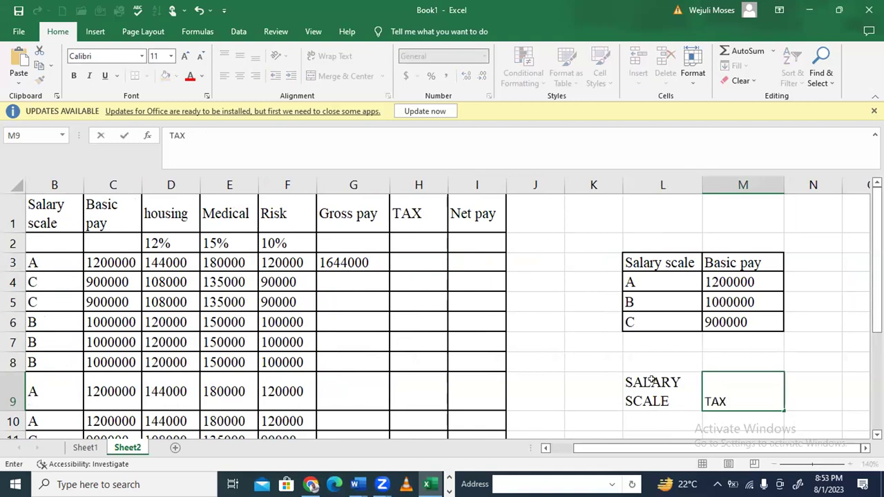
{"action": "type", "text": " RATE"}
{"action": "left_click", "coordinate": [628, 387]}
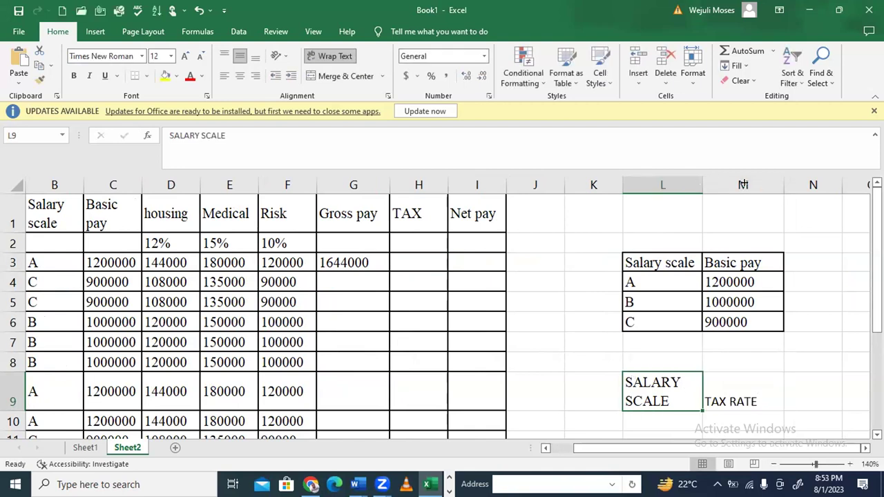
{"action": "left_click_drag", "start_coordinate": [702, 184], "coordinate": [749, 184]}
{"action": "scroll", "coordinate": [718, 317], "scroll_direction": "down", "scroll_amount": 1}
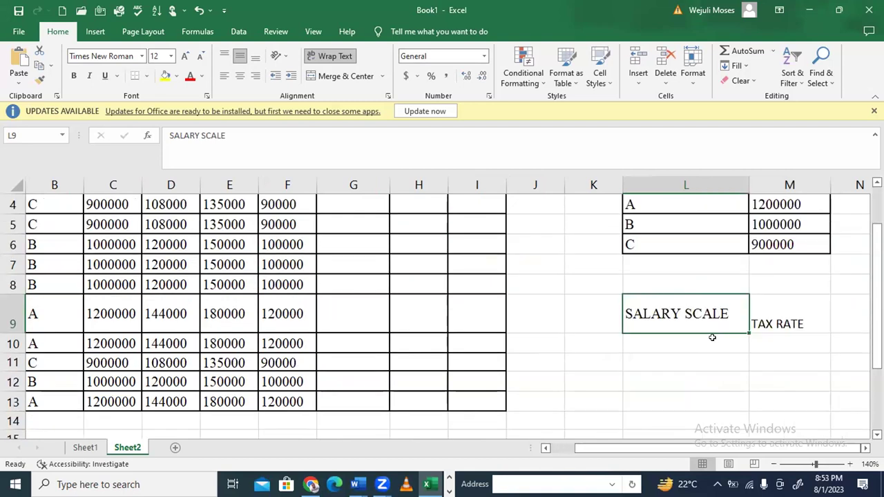
Enter salary scales A, B and C with rates 18, 12 and 8
{"action": "left_click", "coordinate": [712, 337]}
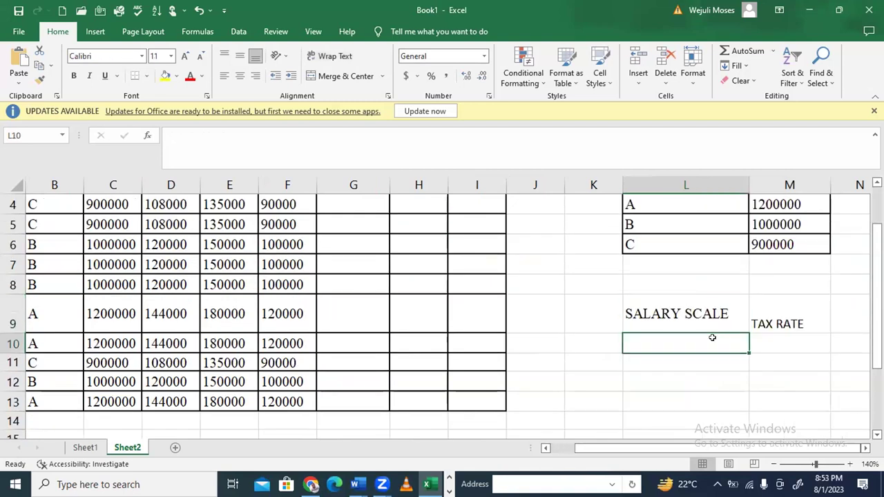
{"action": "type", "text": "A"}
{"action": "left_click", "coordinate": [779, 338]}
{"action": "type", "text": "18"}
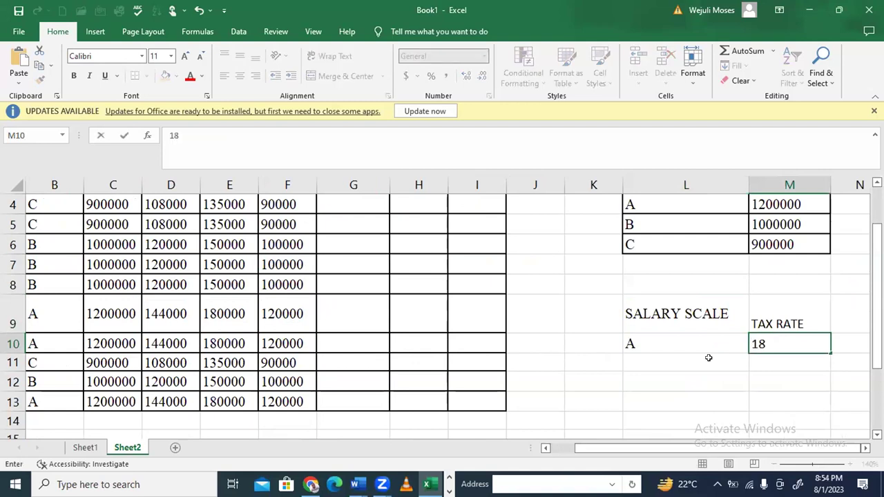
{"action": "left_click", "coordinate": [708, 358]}
{"action": "type", "text": "B"}
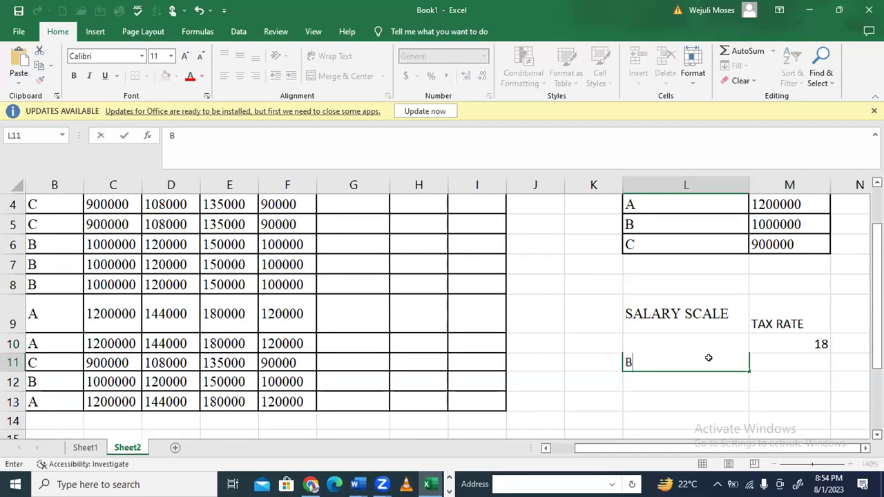
{"action": "key", "text": "Tab"}
{"action": "type", "text": "12"}
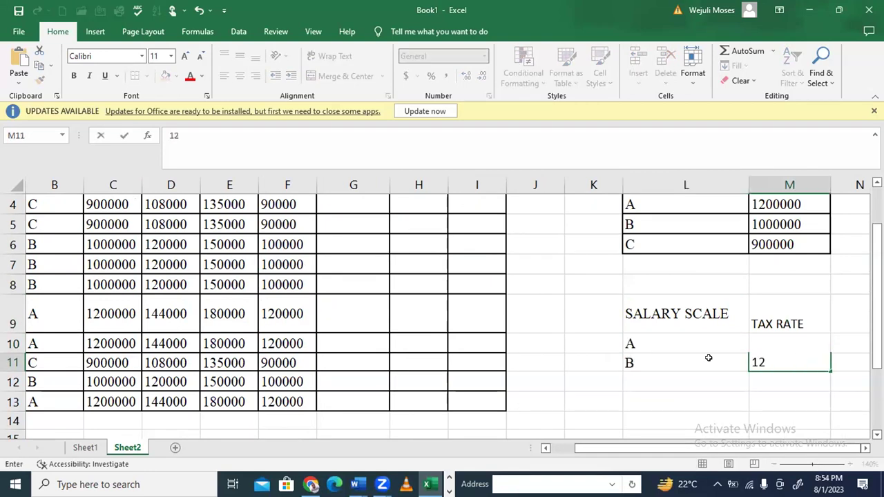
{"action": "key", "text": "Return"}
{"action": "key", "text": "Left"}
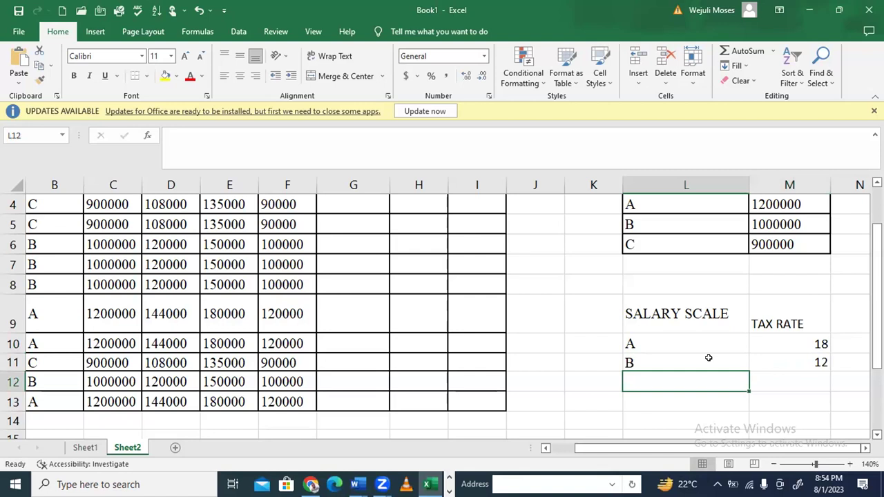
{"action": "type", "text": "C"}
{"action": "key", "text": "Tab"}
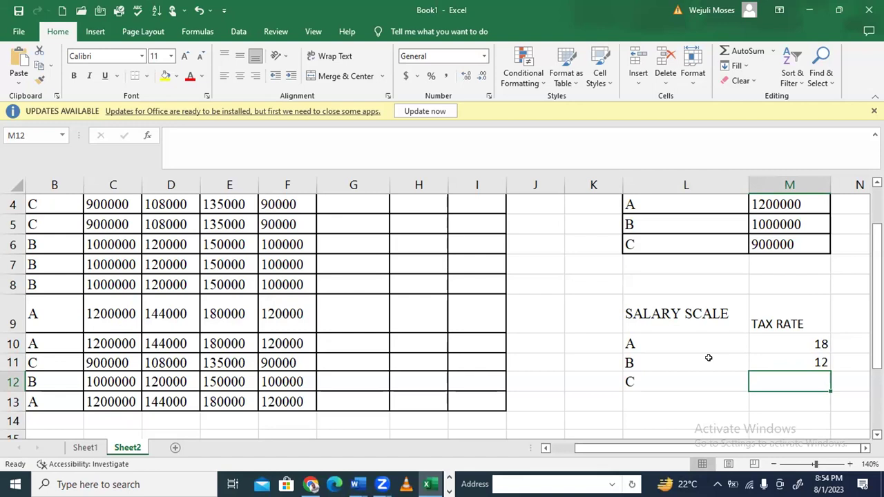
{"action": "type", "text": "8"}
Turn the rates into percentages: 18%, 12% and 8%
{"action": "double_click", "coordinate": [825, 340]}
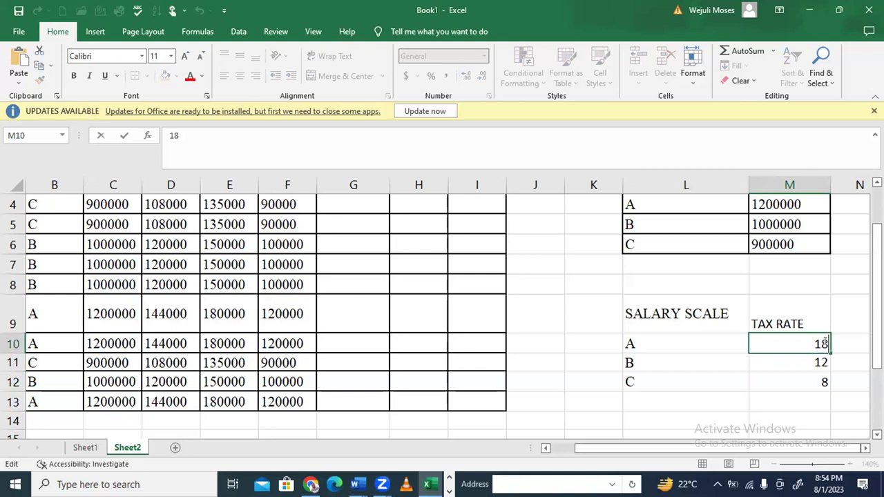
{"action": "type", "text": "%"}
{"action": "left_click", "coordinate": [824, 358]}
{"action": "double_click", "coordinate": [824, 358]}
{"action": "type", "text": "%"}
{"action": "left_click", "coordinate": [825, 382]}
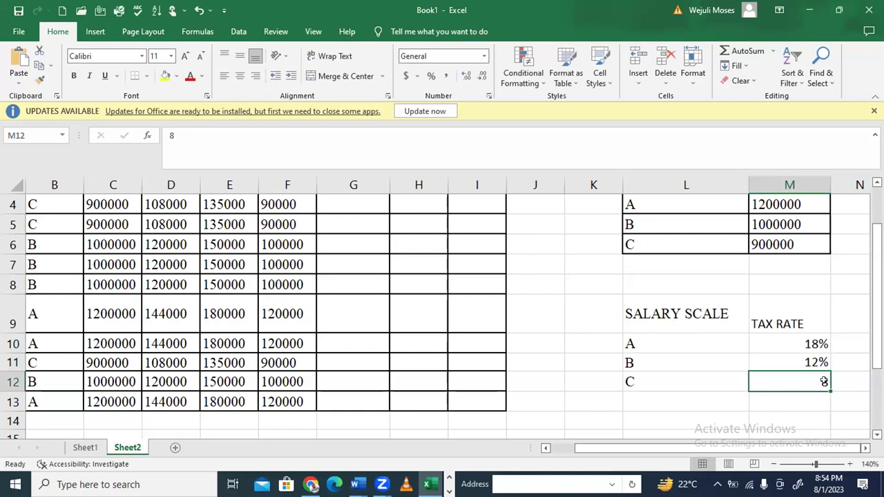
{"action": "double_click", "coordinate": [823, 382]}
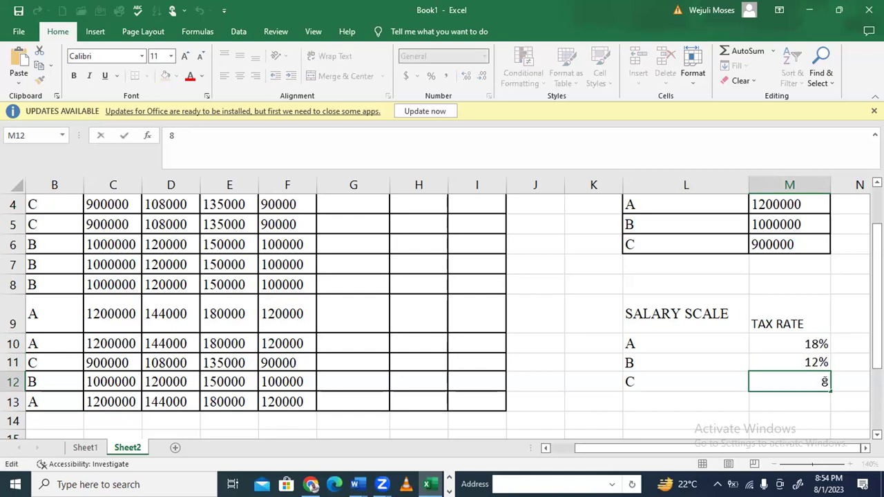
{"action": "type", "text": "%"}
{"action": "key", "text": "Return"}
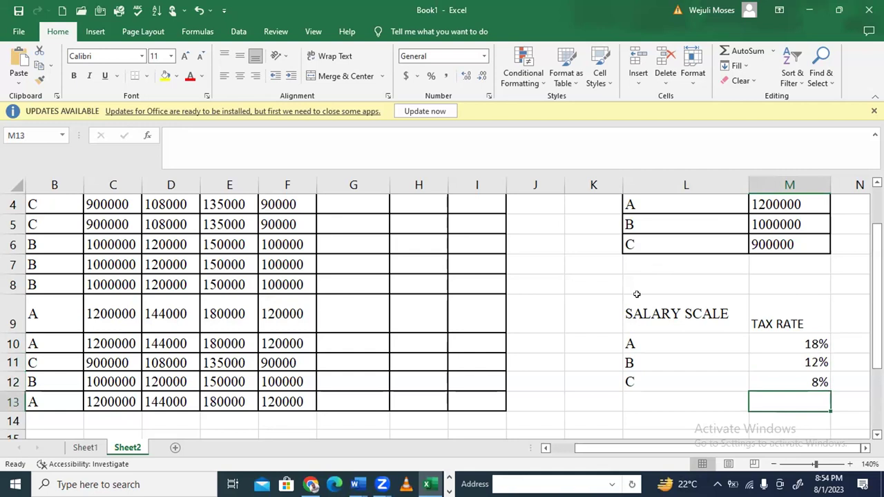
{"action": "scroll", "coordinate": [636, 294], "scroll_direction": "up", "scroll_amount": 1}
{"action": "scroll", "coordinate": [636, 294], "scroll_direction": "down", "scroll_amount": 2}
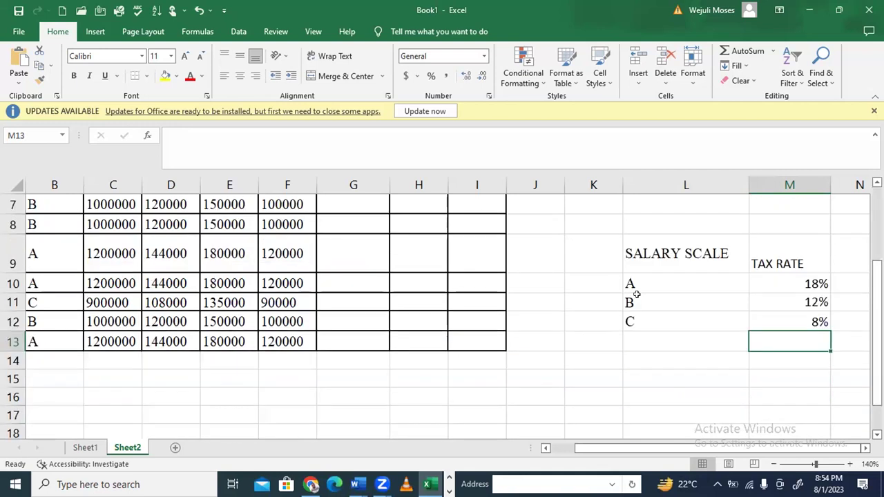
{"action": "scroll", "coordinate": [637, 295], "scroll_direction": "up", "scroll_amount": 2}
Fill =SUM(C3:F3) from G3 down to G13 for every staff row
{"action": "left_click", "coordinate": [358, 261]}
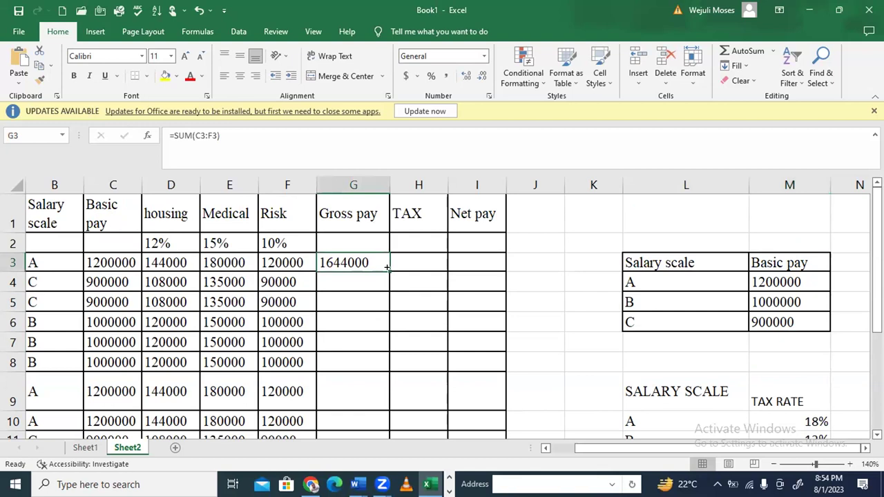
{"action": "double_click", "coordinate": [387, 268]}
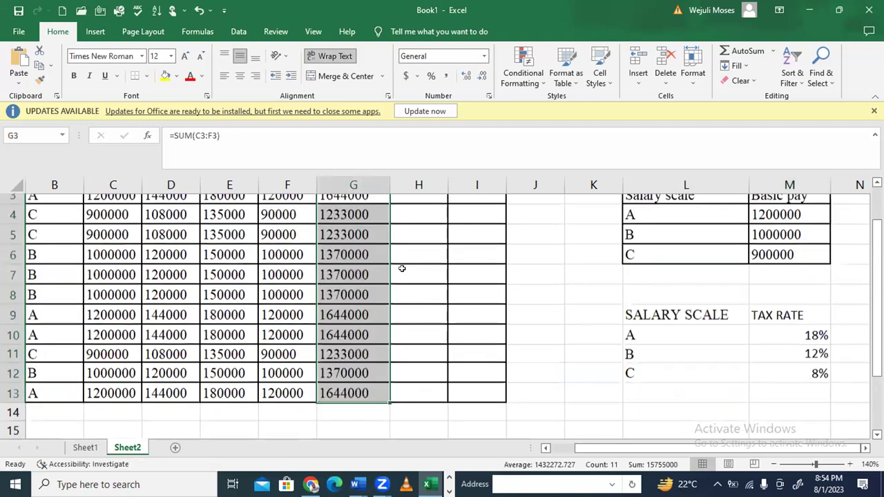
{"action": "scroll", "coordinate": [401, 268], "scroll_direction": "up", "scroll_amount": 1}
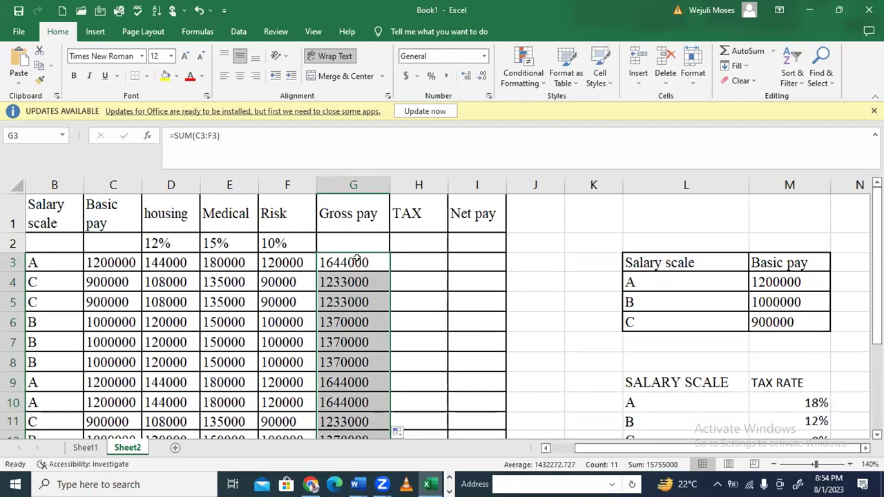
{"action": "left_click", "coordinate": [330, 257]}
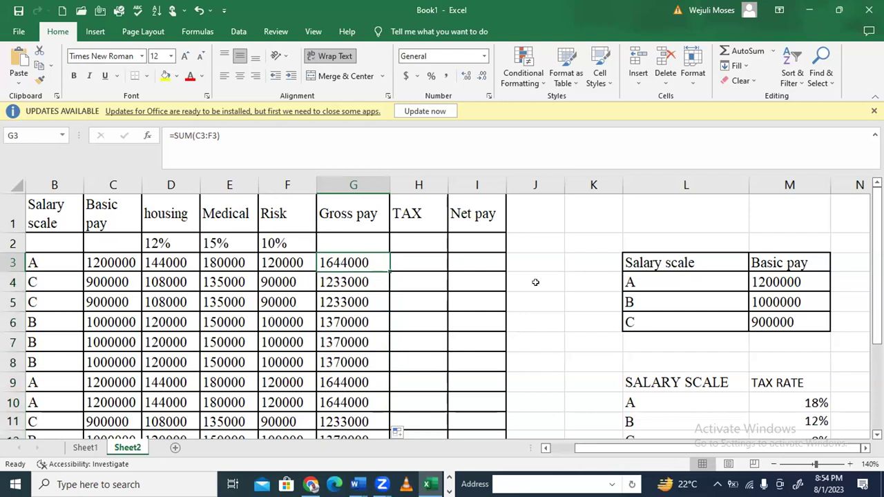
{"action": "left_click", "coordinate": [403, 263]}
{"action": "scroll", "coordinate": [855, 295], "scroll_direction": "down", "scroll_amount": 2}
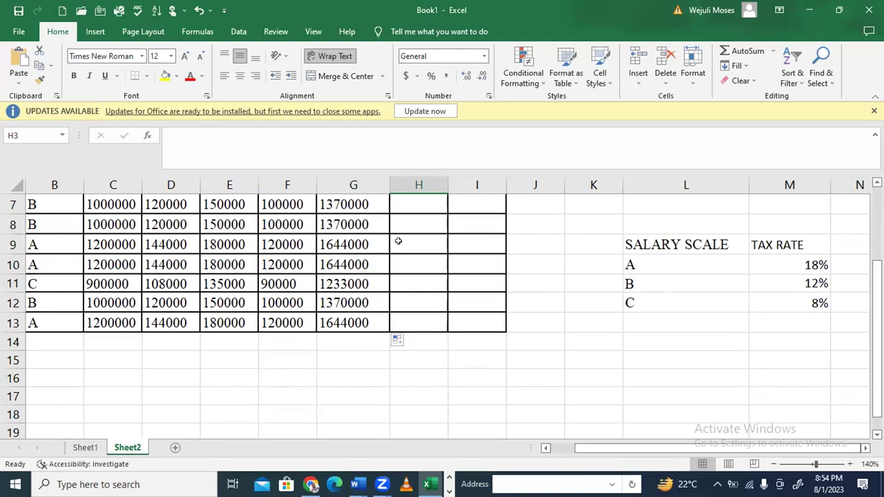
Start H3's tax formula as =IF(B3="A",G3*18%, and open a nested IF for the other scales
{"action": "scroll", "coordinate": [398, 241], "scroll_direction": "up", "scroll_amount": 2}
{"action": "type", "text": "=IF"}
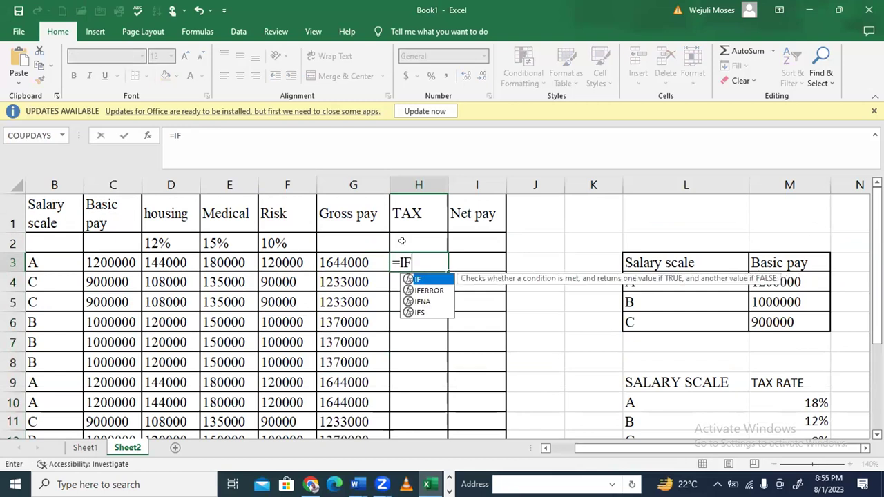
{"action": "double_click", "coordinate": [424, 279]}
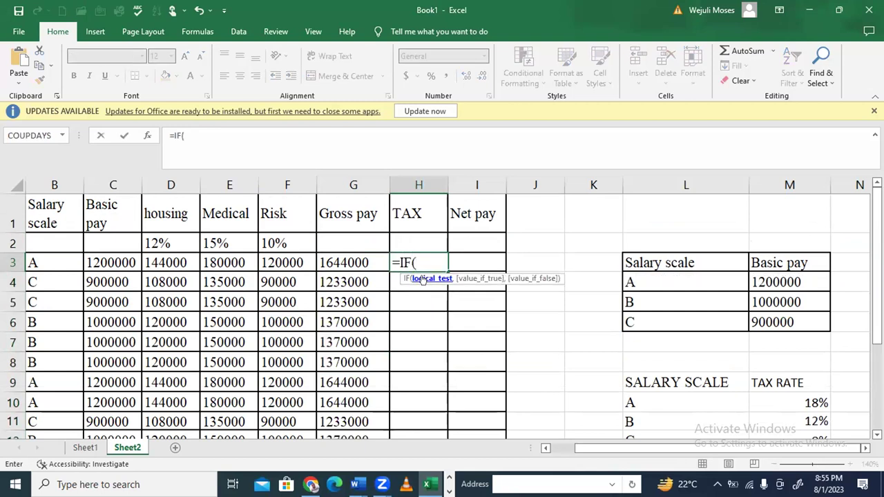
{"action": "left_click", "coordinate": [45, 257]}
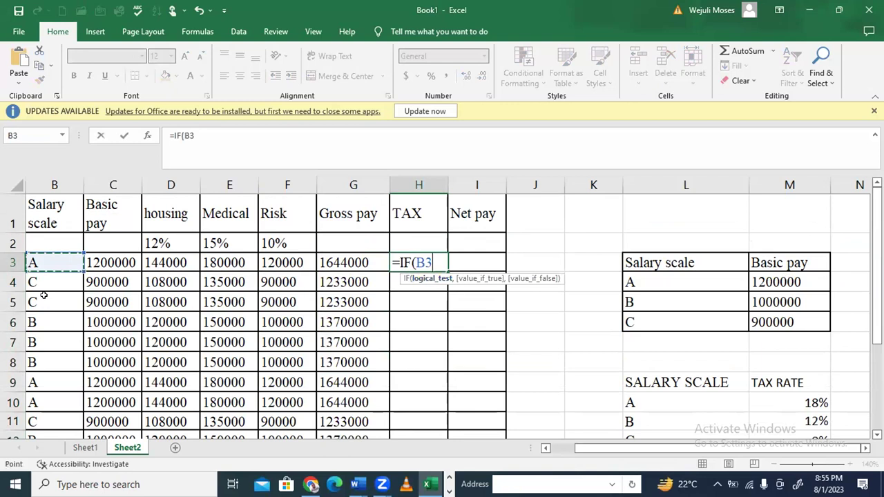
{"action": "type", "text": "="}
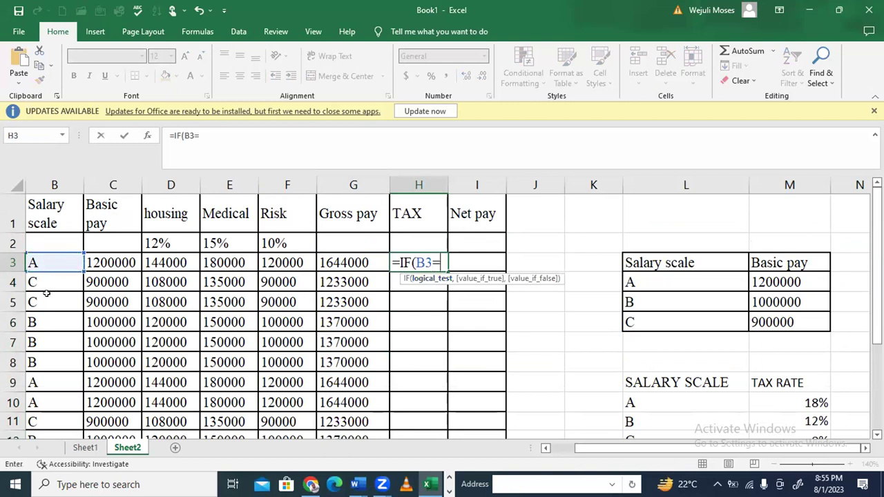
{"action": "type", "text": "\"A\""}
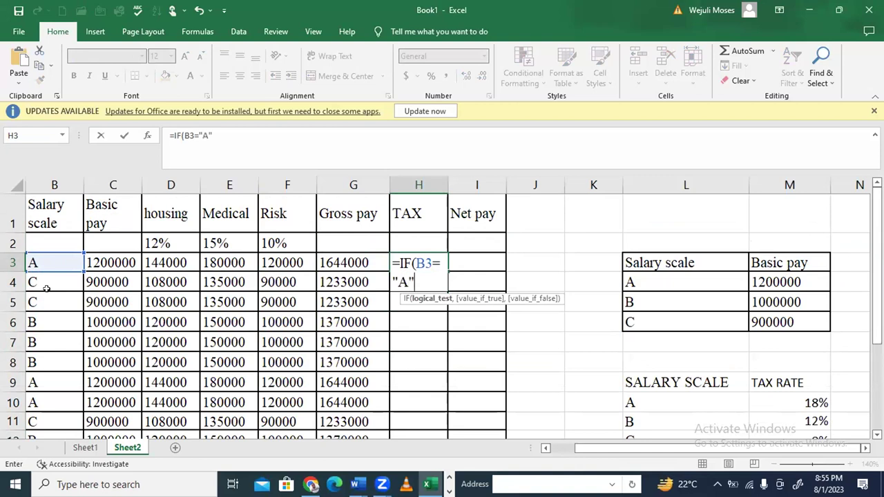
{"action": "type", "text": ","}
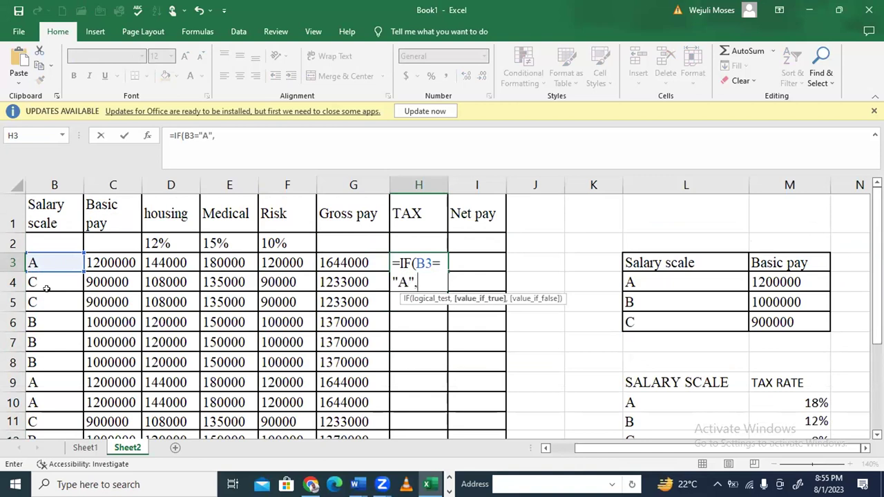
{"action": "left_click", "coordinate": [336, 262]}
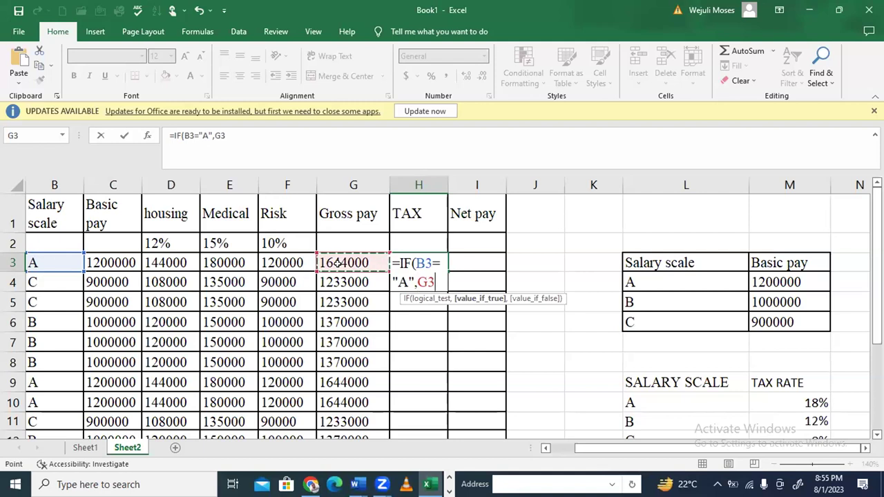
{"action": "type", "text": "*18"}
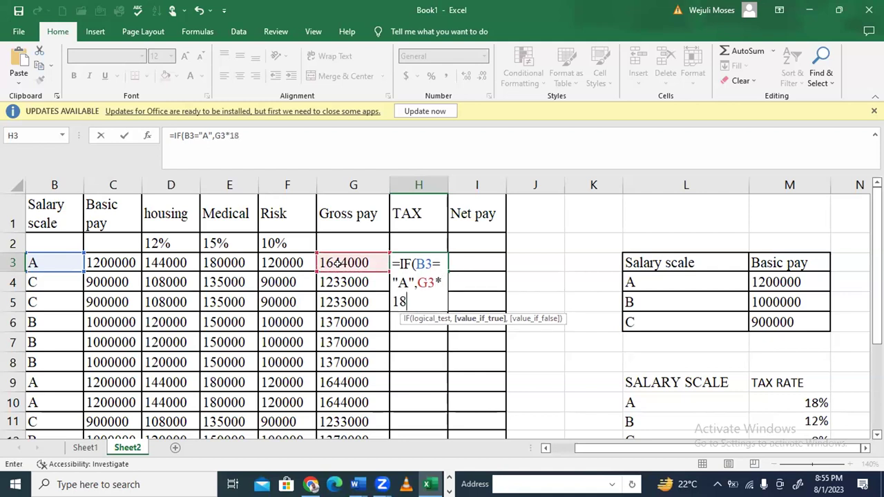
{"action": "type", "text": "%"}
{"action": "type", "text": ","}
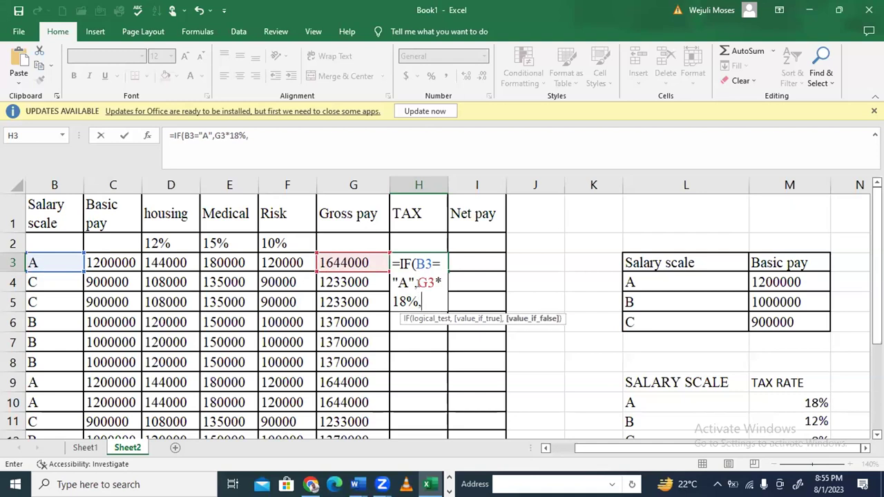
{"action": "type", "text": "IF"}
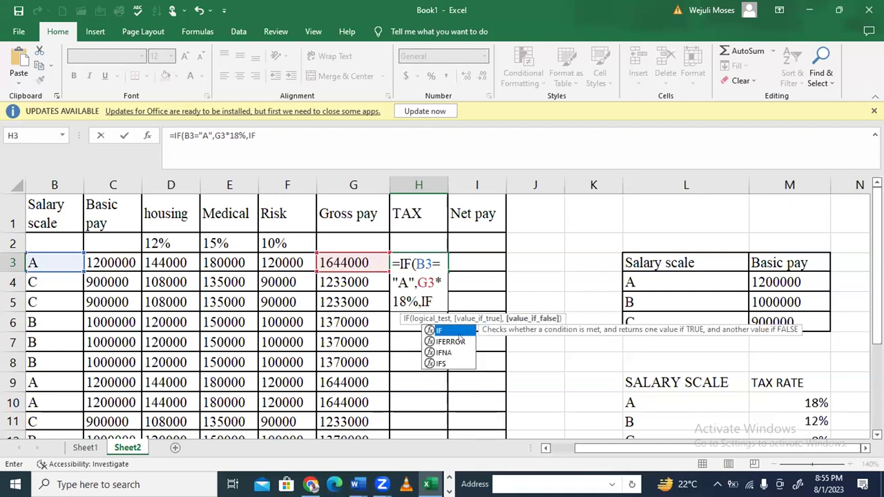
{"action": "type", "text": "("}
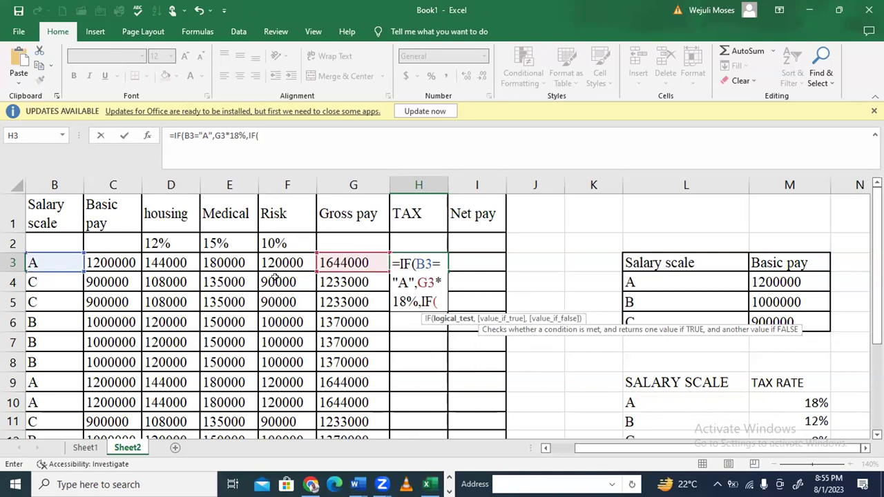
Finish H3 as =IF(B3="A",G3*18%,IF(B3="B",G3*12%,G3*8%)) and commit it
{"action": "left_click", "coordinate": [44, 257]}
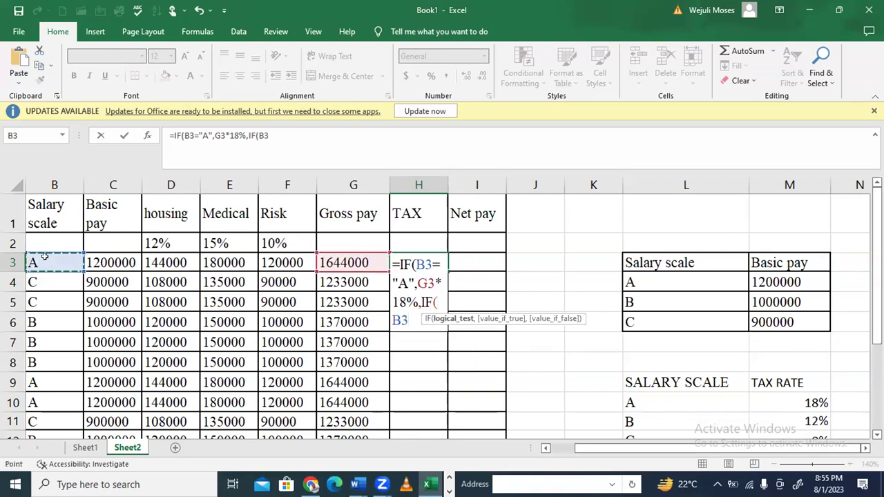
{"action": "type", "text": "=\"B\""}
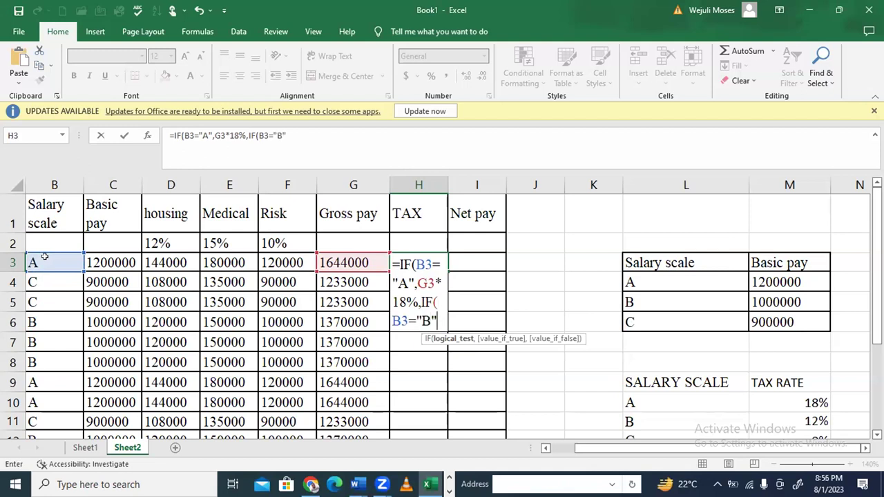
{"action": "type", "text": ","}
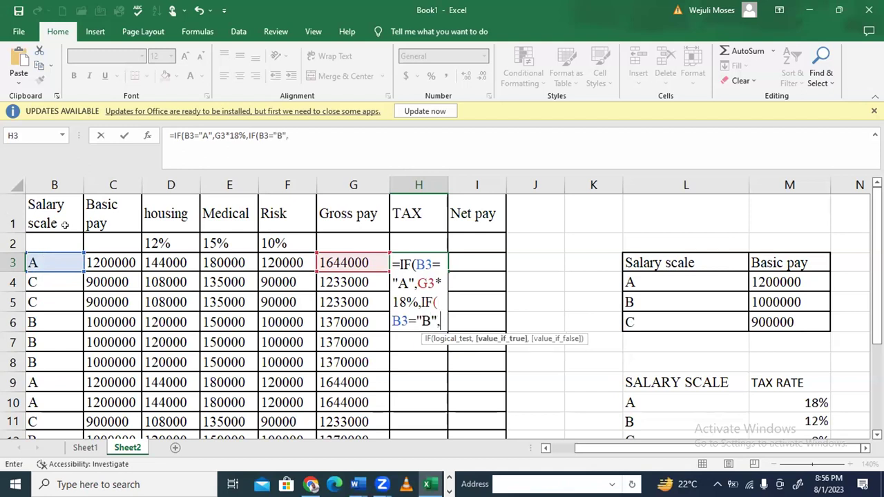
{"action": "left_click", "coordinate": [337, 257]}
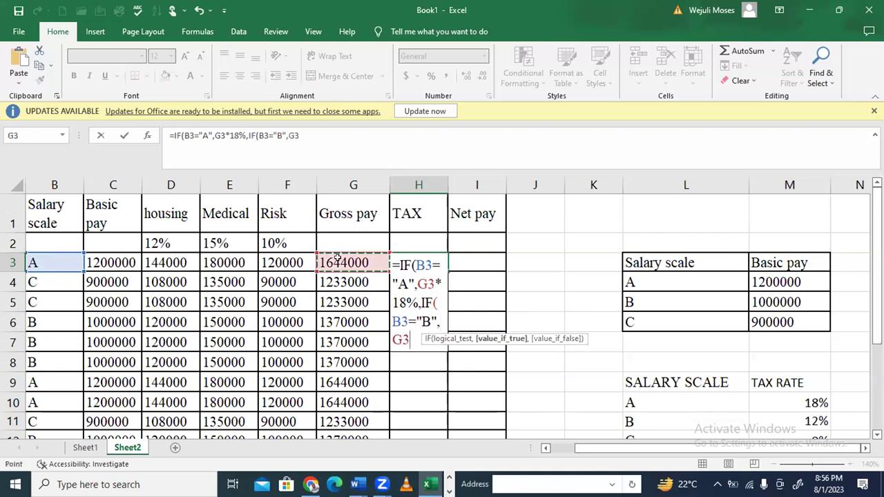
{"action": "type", "text": "*"}
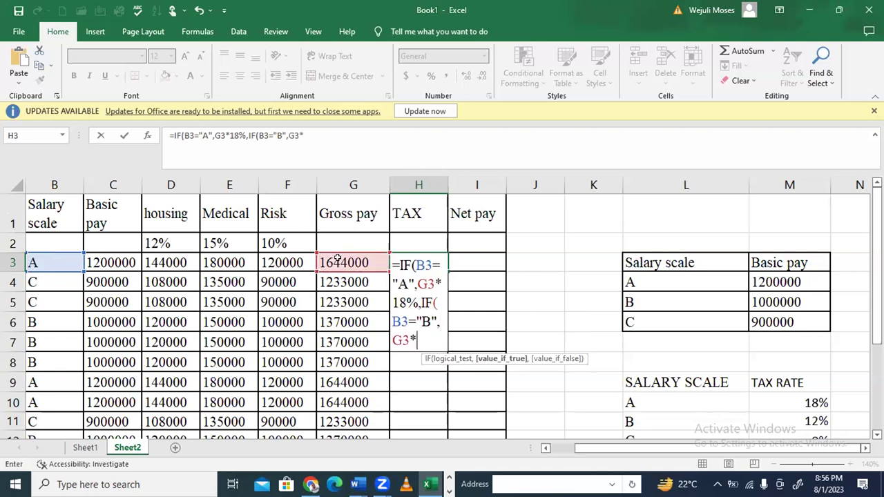
{"action": "type", "text": "12%,"}
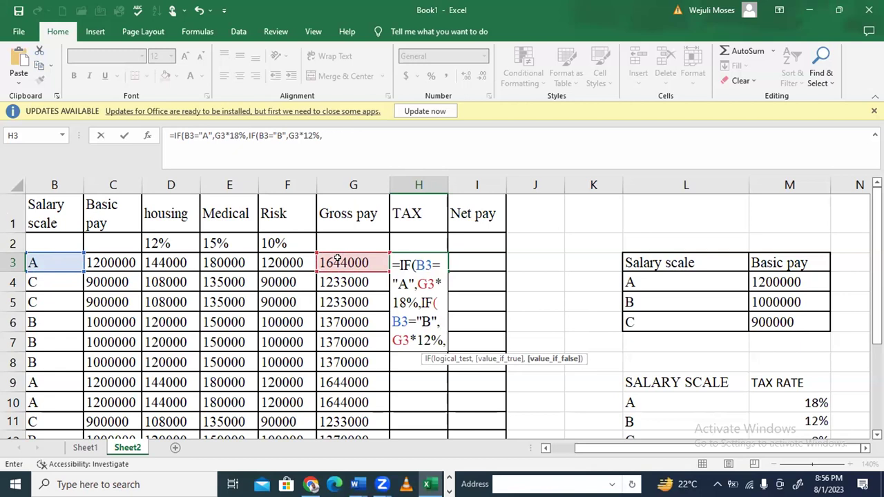
{"action": "left_click", "coordinate": [337, 259]}
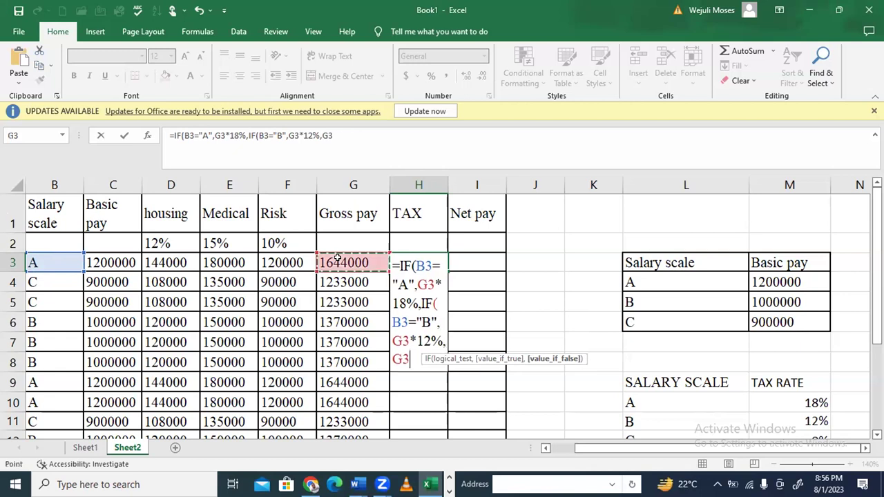
{"action": "type", "text": "*"}
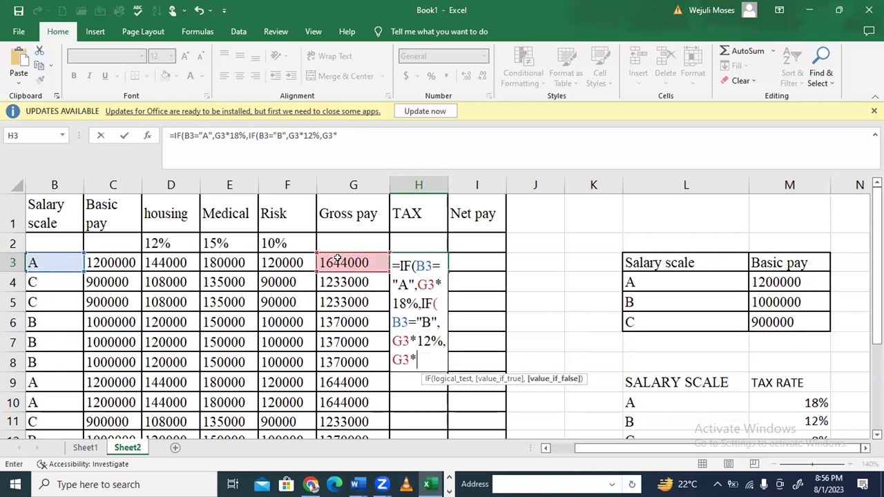
{"action": "type", "text": "8%))"}
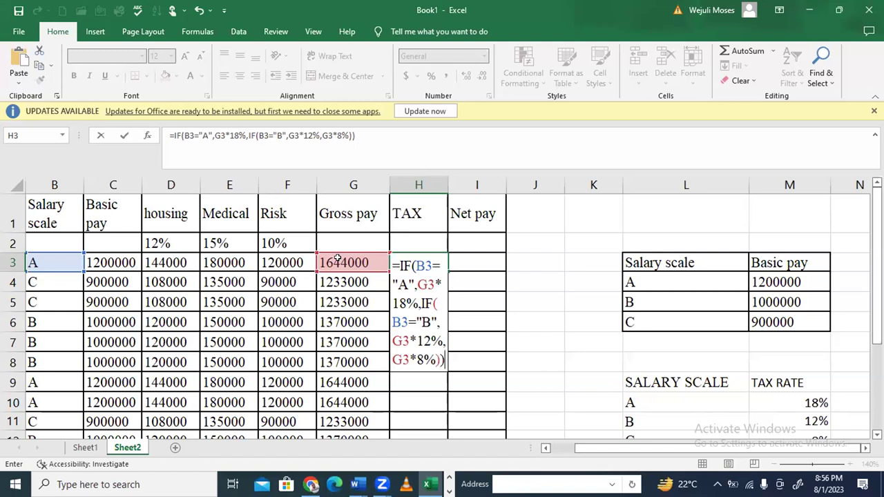
{"action": "key", "text": "Return"}
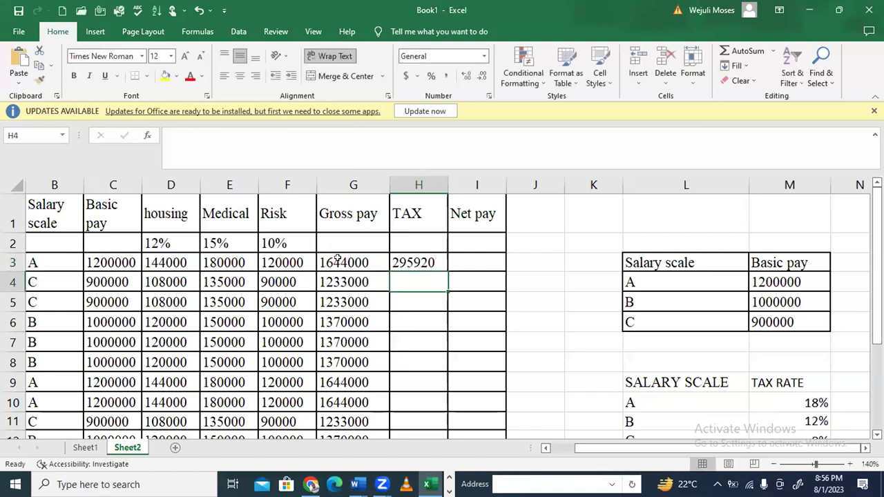
Fill H3's tax formula down to H13, then check row 11's scale, tax and gross pay
{"action": "left_click", "coordinate": [419, 258]}
{"action": "left_click_drag", "start_coordinate": [444, 268], "coordinate": [440, 410]}
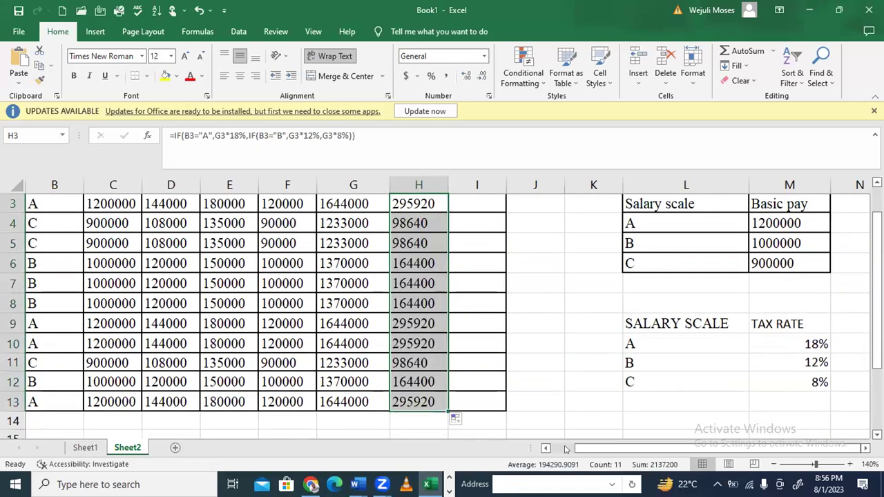
{"action": "left_click", "coordinate": [38, 361]}
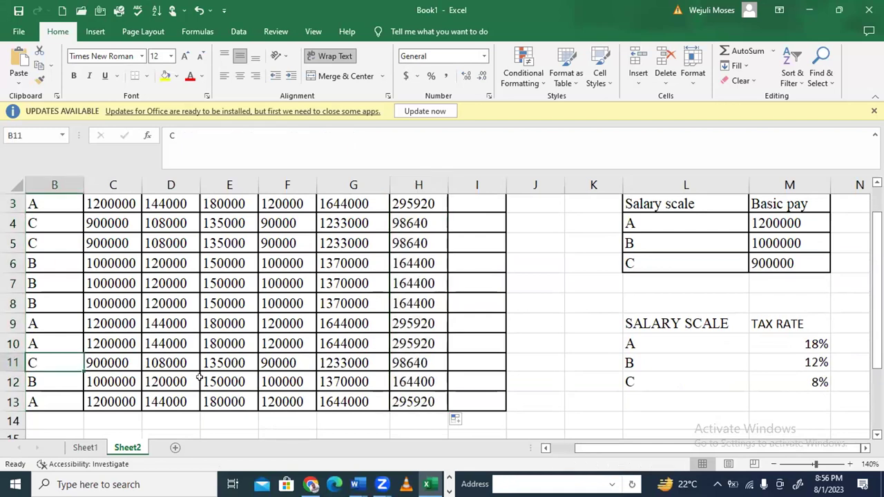
{"action": "left_click", "coordinate": [400, 362]}
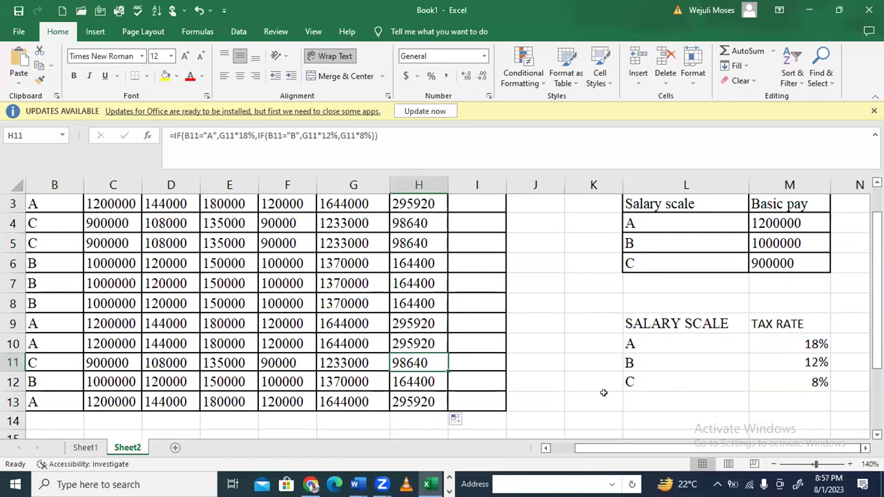
{"action": "left_click", "coordinate": [340, 358]}
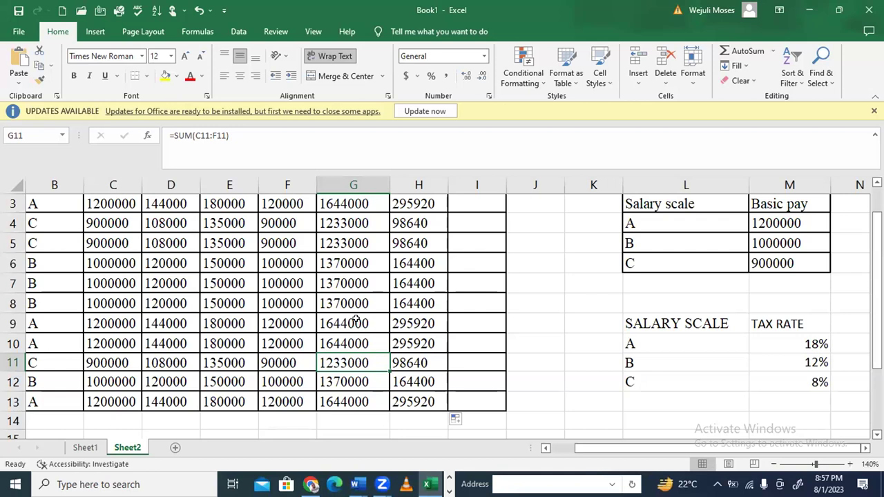
Change the first condition of H3's TAX formula to test C3 against 1200000
{"action": "scroll", "coordinate": [400, 283], "scroll_direction": "up", "scroll_amount": 1}
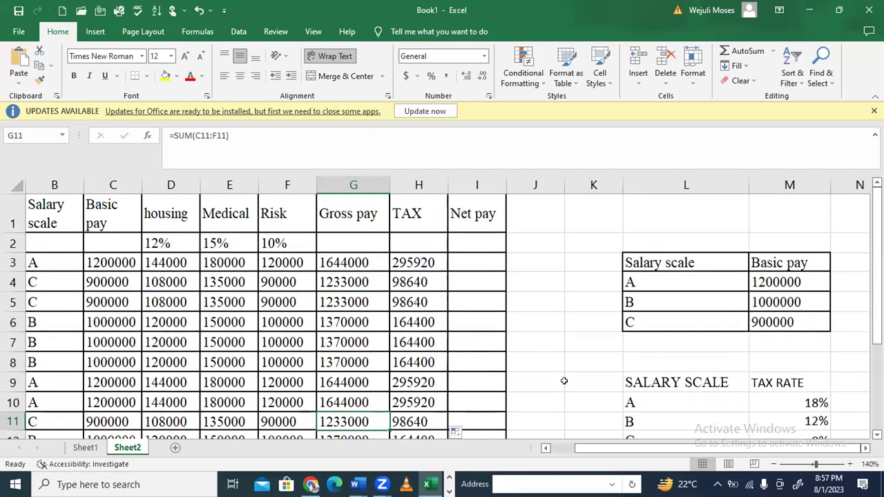
{"action": "left_click", "coordinate": [625, 399]}
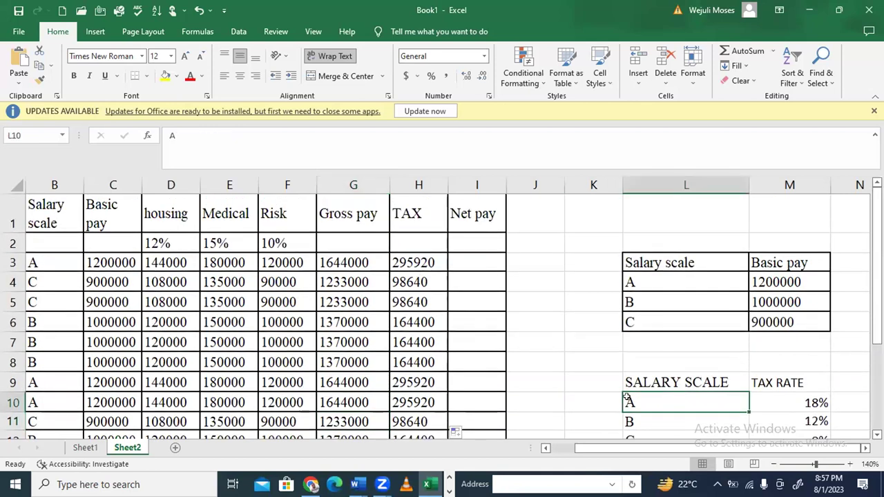
{"action": "double_click", "coordinate": [420, 265]}
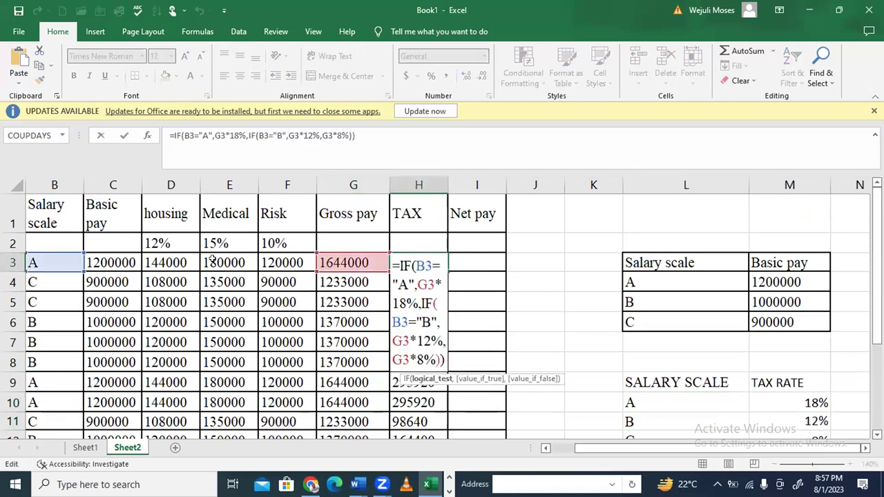
{"action": "left_click", "coordinate": [102, 266]}
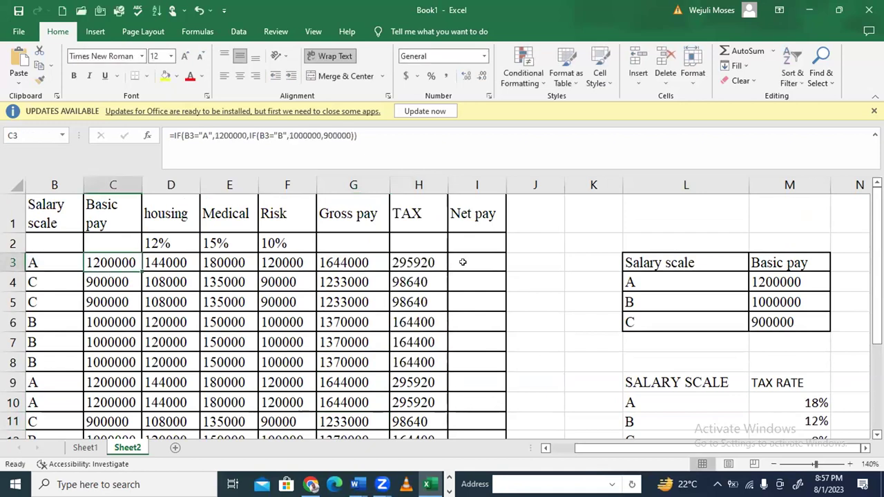
{"action": "left_click", "coordinate": [412, 262]}
{"action": "double_click", "coordinate": [416, 262]}
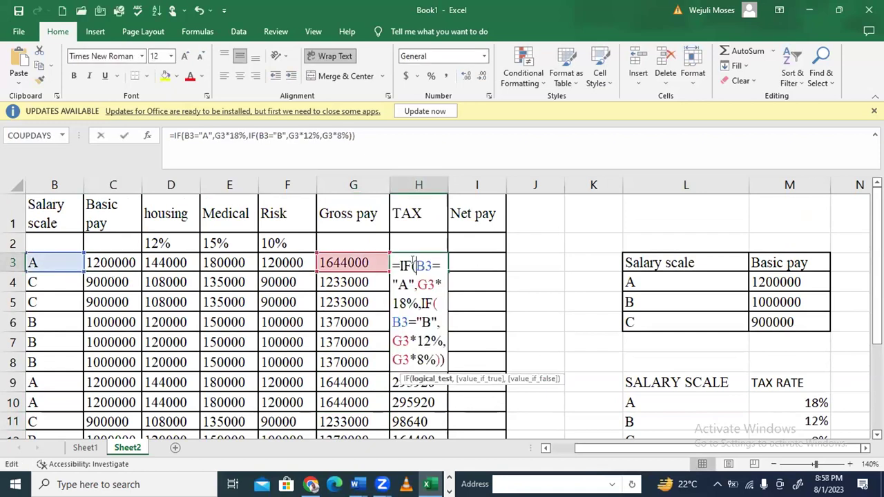
{"action": "left_click_drag", "start_coordinate": [419, 261], "coordinate": [432, 264]}
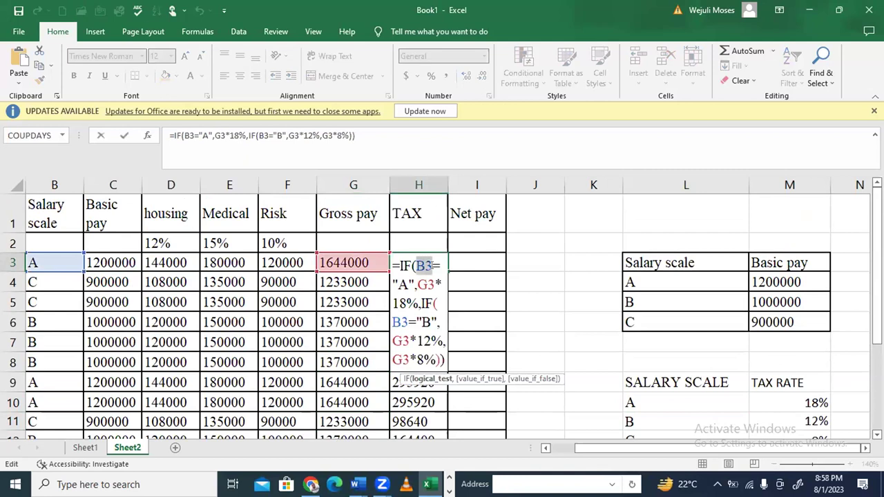
{"action": "left_click", "coordinate": [118, 262]}
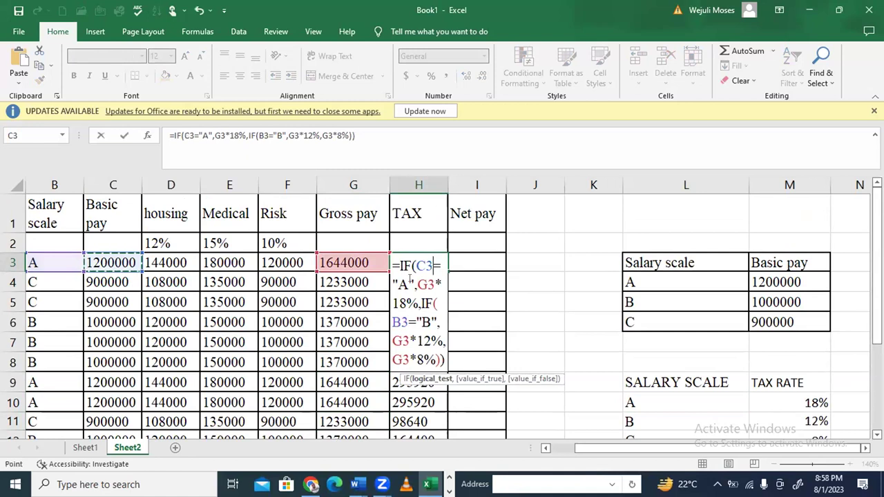
{"action": "left_click_drag", "start_coordinate": [409, 278], "coordinate": [392, 285]}
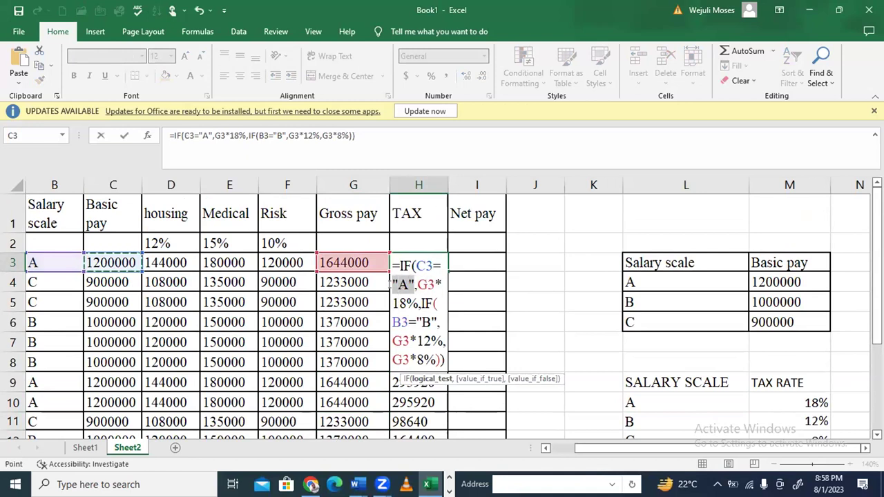
{"action": "type", "text": "1200"}
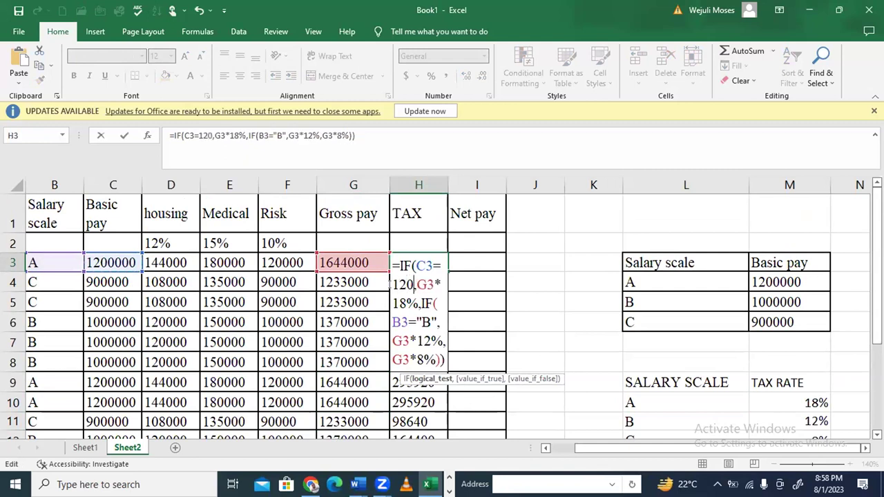
{"action": "type", "text": "000"}
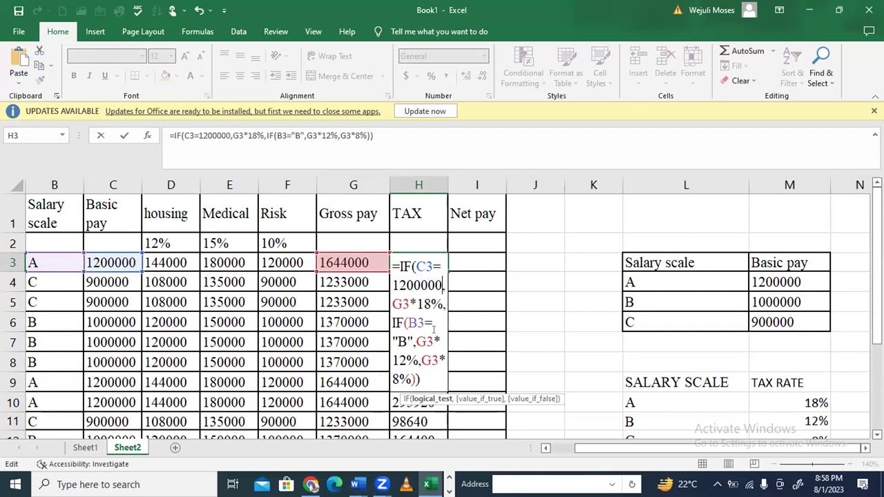
Change the second condition to test C3 against 1000000 and commit the formula
{"action": "left_click_drag", "start_coordinate": [407, 322], "coordinate": [424, 321]}
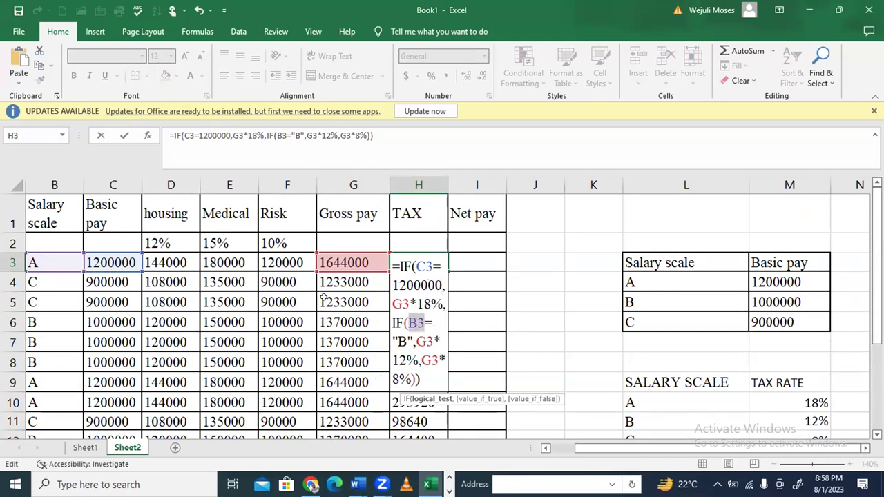
{"action": "left_click", "coordinate": [129, 256]}
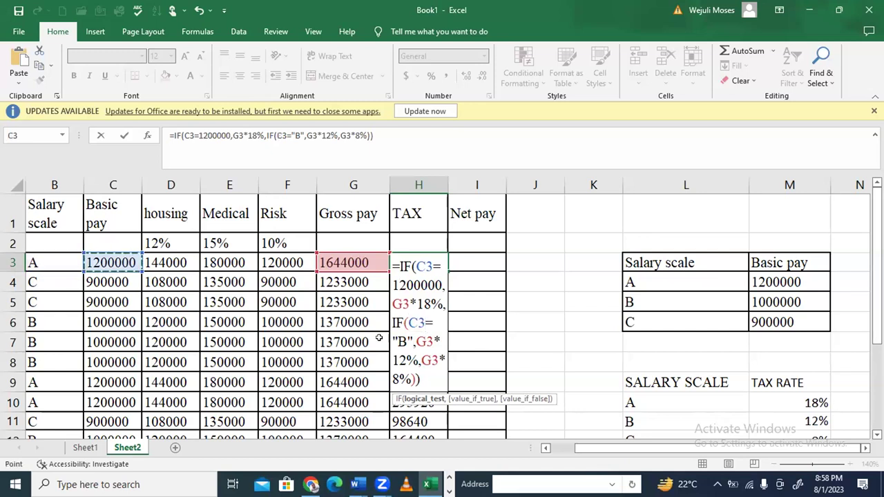
{"action": "left_click_drag", "start_coordinate": [391, 341], "coordinate": [412, 341]}
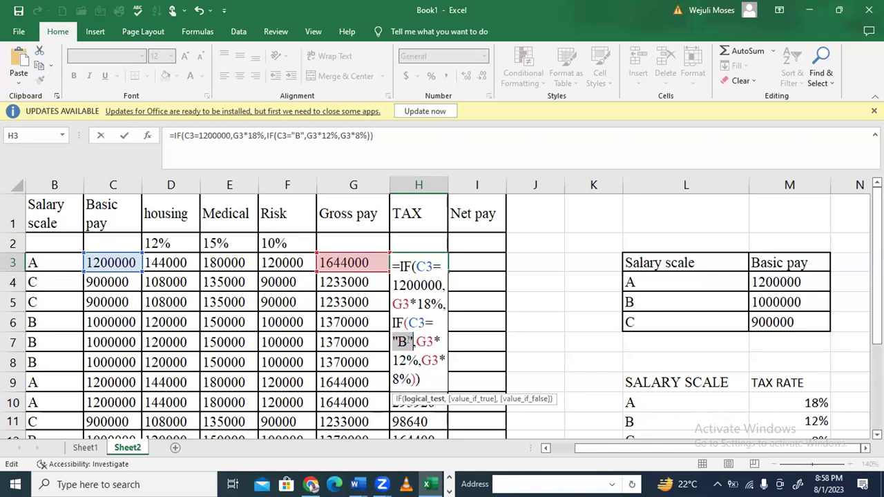
{"action": "type", "text": "100000"}
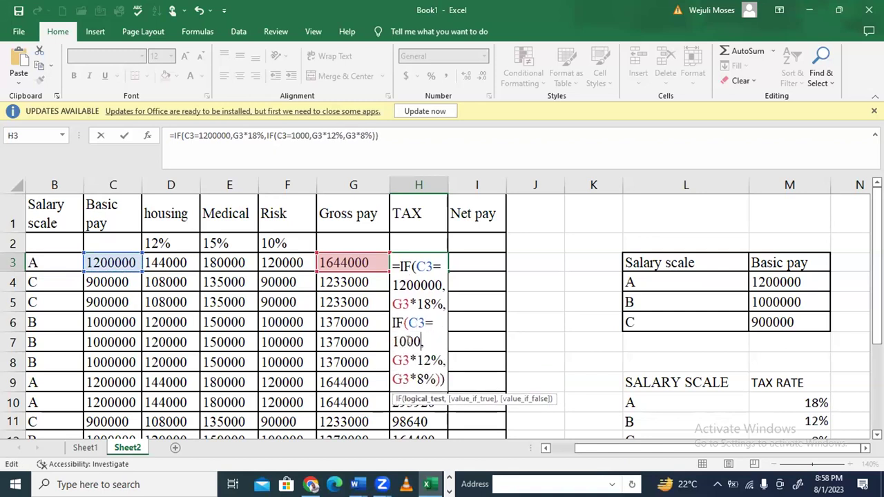
{"action": "type", "text": "0"}
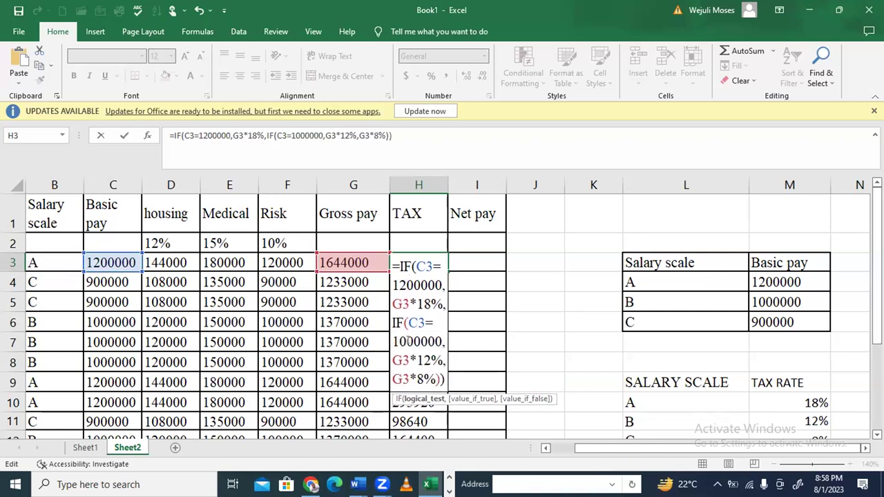
{"action": "scroll", "coordinate": [428, 322], "scroll_direction": "down", "scroll_amount": 2}
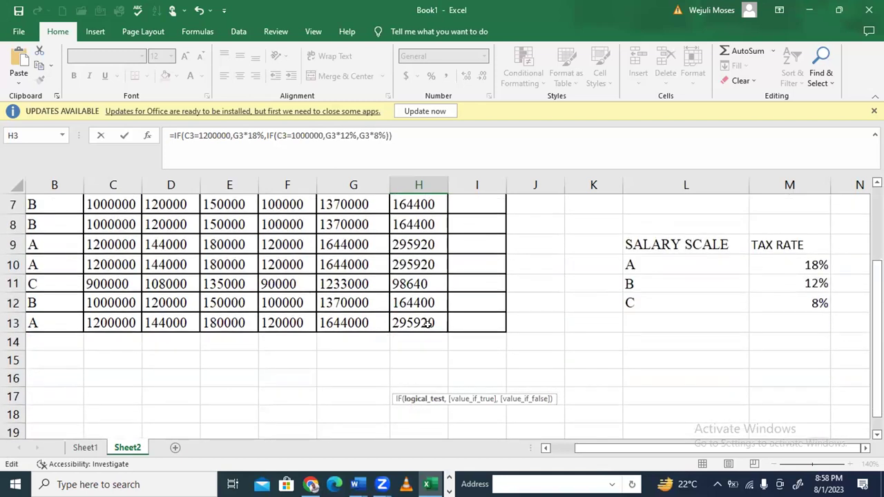
{"action": "scroll", "coordinate": [428, 323], "scroll_direction": "up", "scroll_amount": 2}
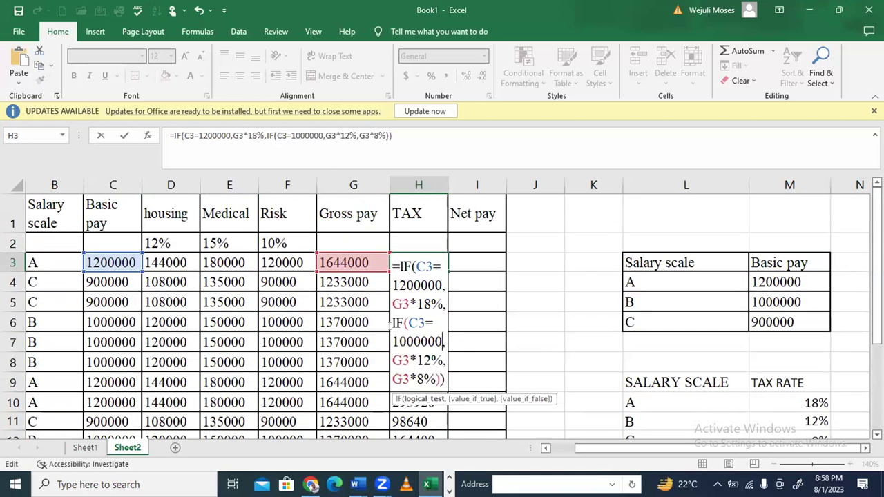
{"action": "key", "text": "Return"}
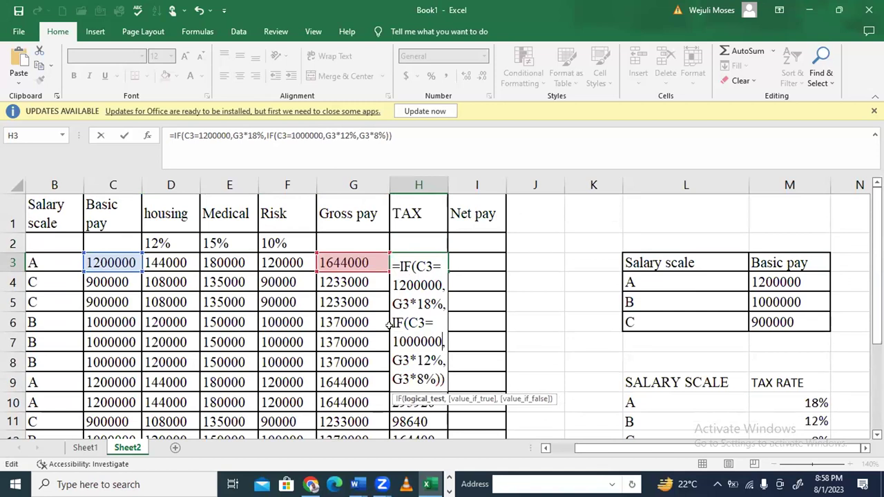
Fill the TAX formula down column H, then wrap G3*12% in quotes in H3
{"action": "left_click", "coordinate": [427, 260]}
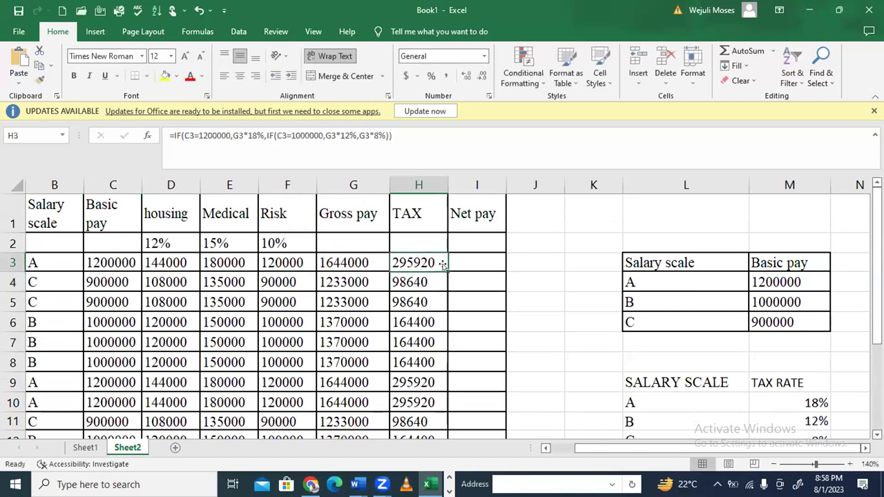
{"action": "double_click", "coordinate": [448, 270]}
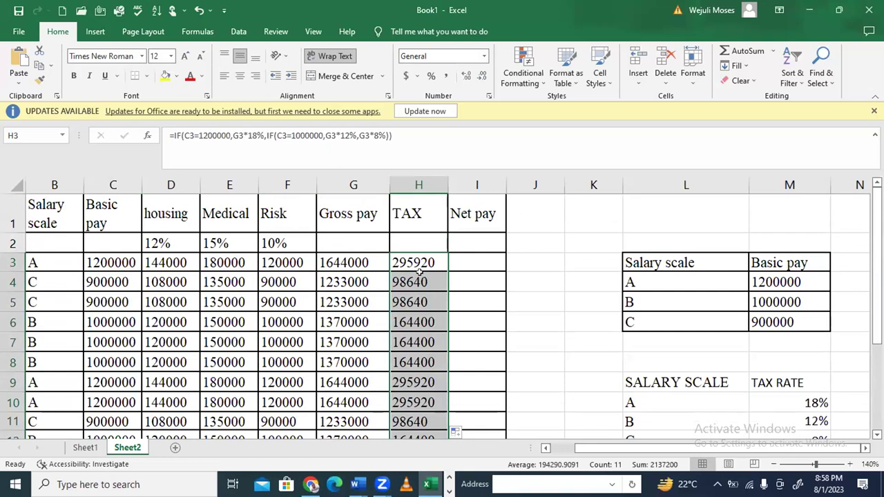
{"action": "double_click", "coordinate": [419, 263]}
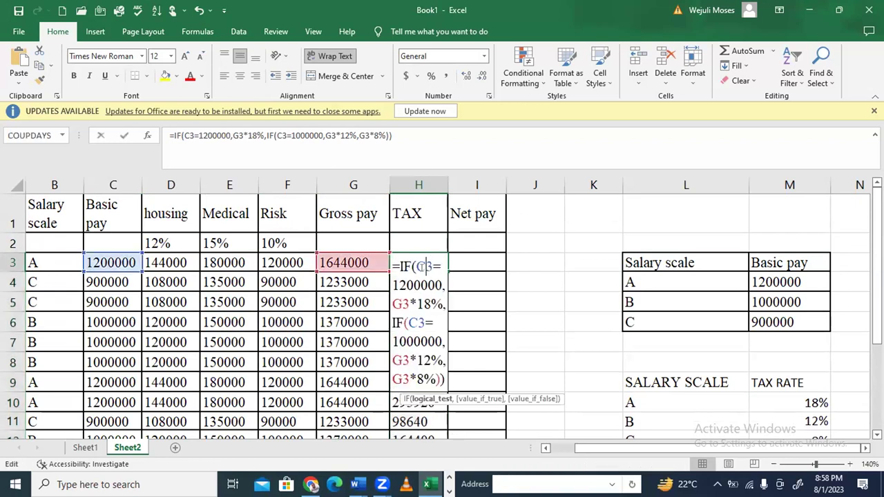
{"action": "left_click", "coordinate": [391, 360]}
{"action": "type", "text": "\""}
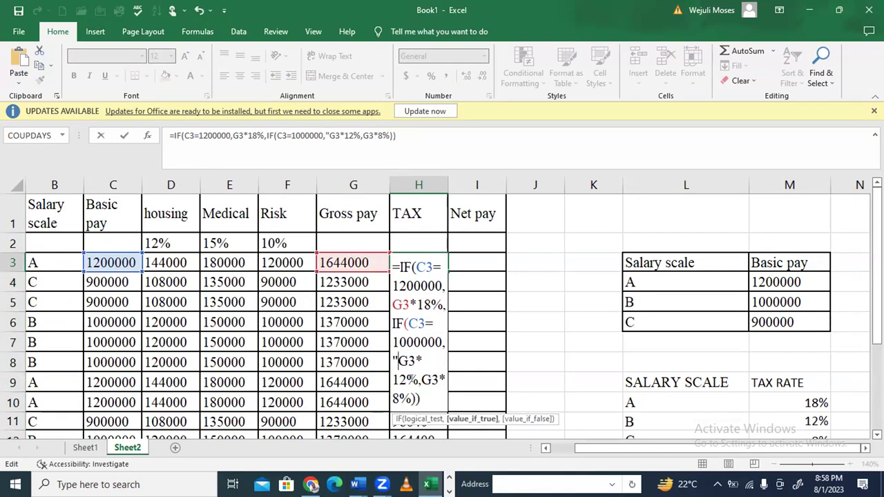
{"action": "left_click", "coordinate": [418, 379]}
{"action": "type", "text": "\""}
Wrap G3*8% and G3*18% in quotes as well and commit the H3 formula
{"action": "left_click", "coordinate": [391, 398]}
{"action": "type", "text": "\""}
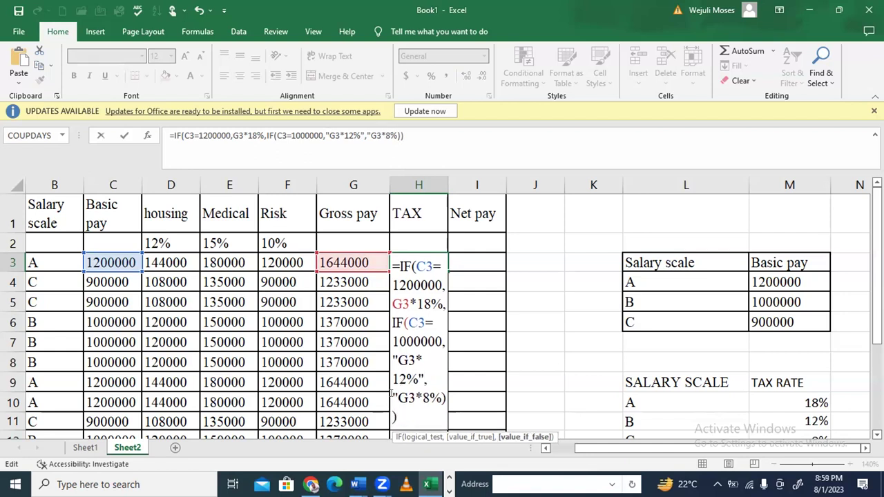
{"action": "left_click", "coordinate": [439, 399]}
{"action": "type", "text": "\""}
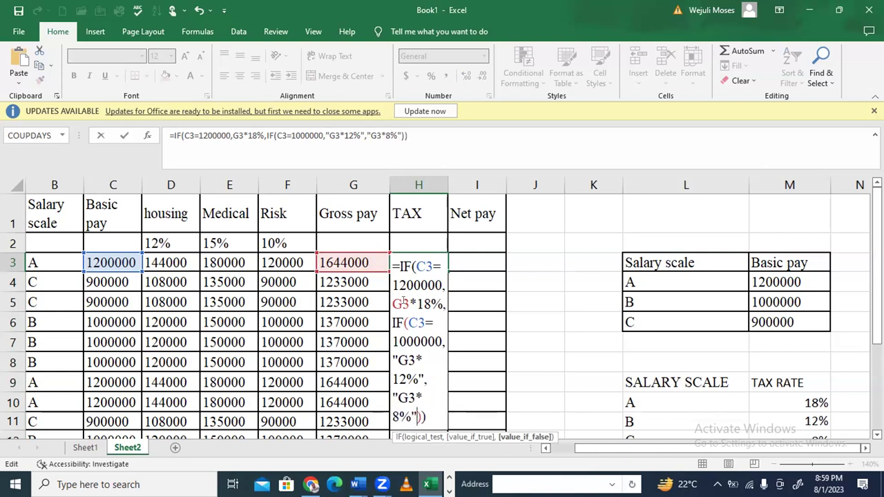
{"action": "left_click", "coordinate": [392, 305]}
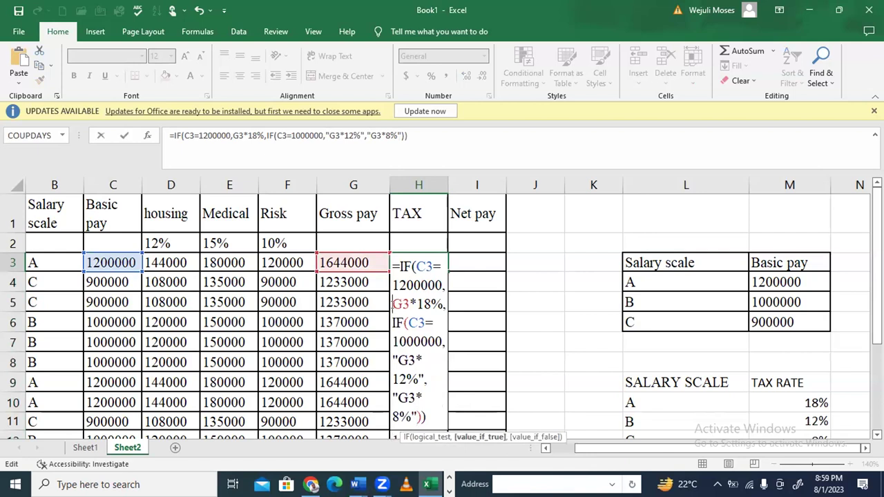
{"action": "type", "text": "\""}
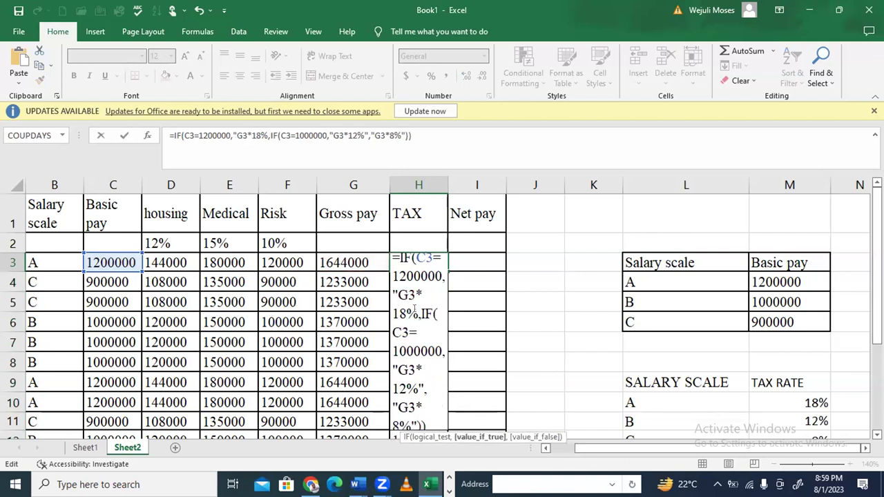
{"action": "left_click", "coordinate": [418, 314]}
{"action": "type", "text": "\""}
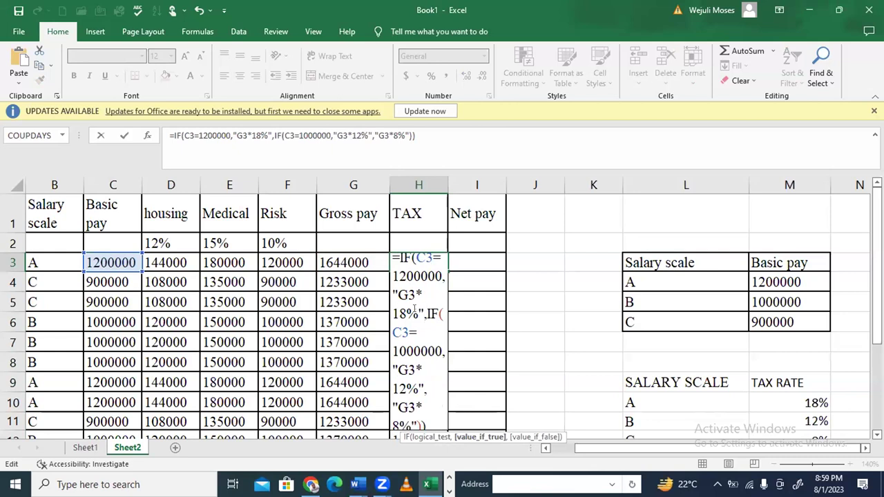
{"action": "key", "text": "Return"}
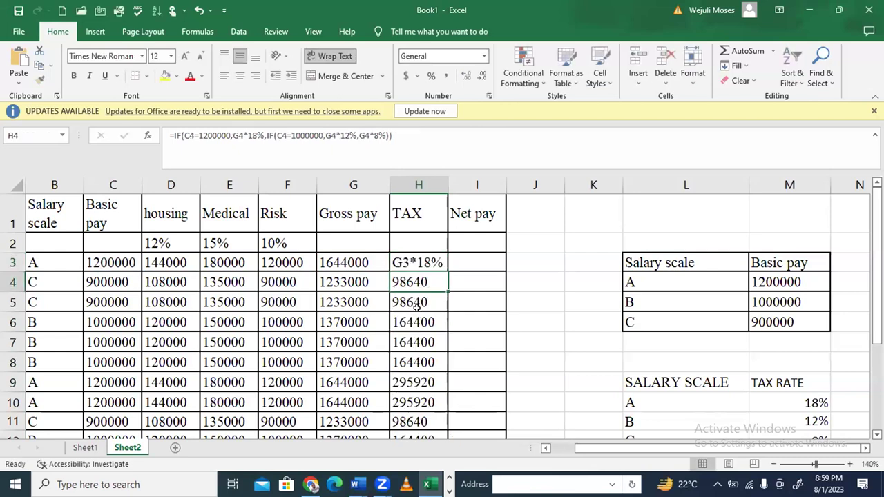
Copy the quoted H3 formula down column H, then reopen H3 for editing
{"action": "left_click", "coordinate": [412, 261]}
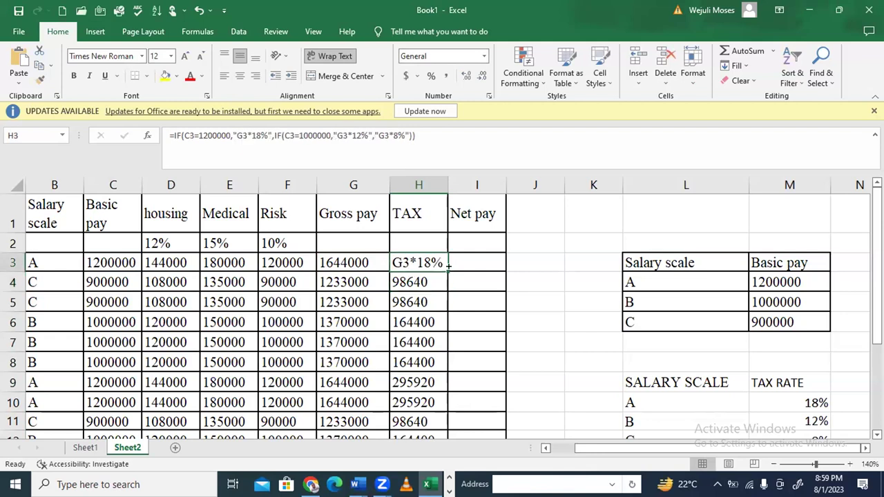
{"action": "double_click", "coordinate": [448, 270]}
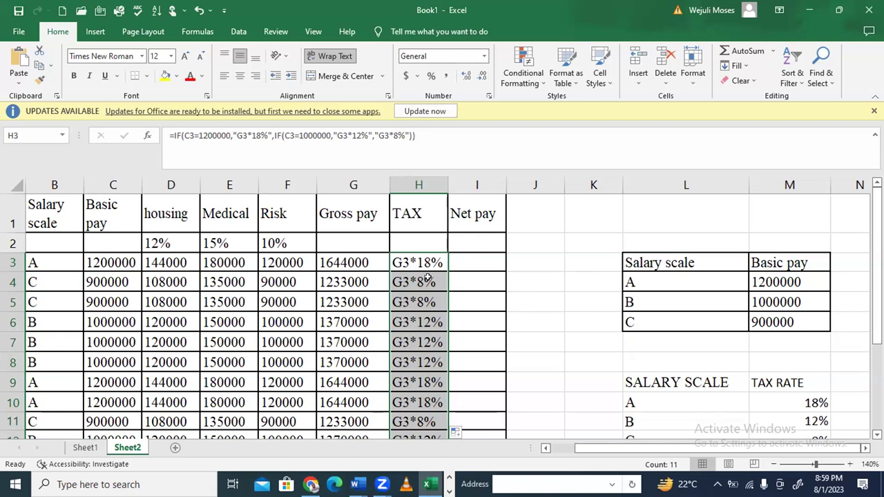
{"action": "double_click", "coordinate": [428, 262]}
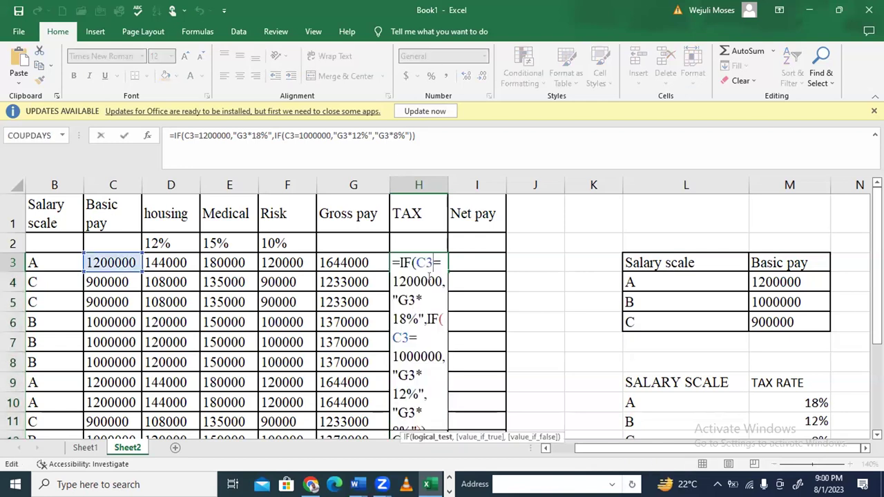
Remove the quotes around G3*18%, G3*12% and G3*8% in H3 and commit it
{"action": "left_click", "coordinate": [392, 299]}
{"action": "key", "text": "Delete"}
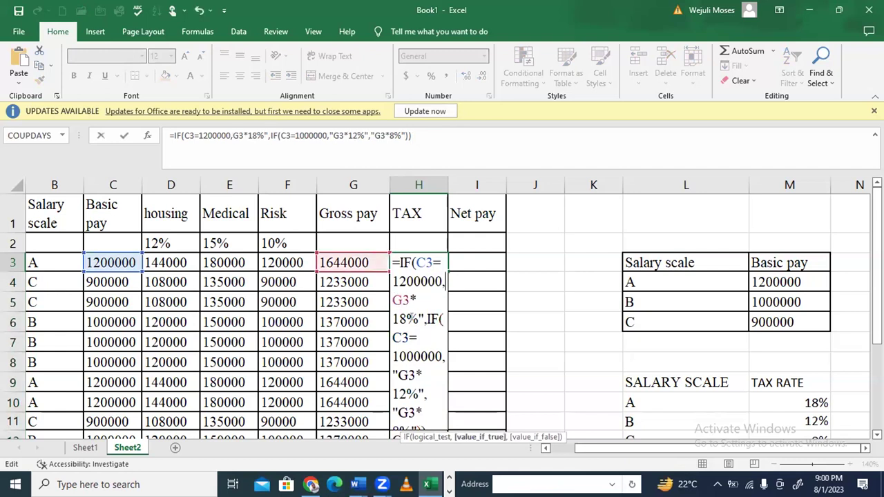
{"action": "left_click", "coordinate": [420, 319]}
{"action": "key", "text": "BackSpace"}
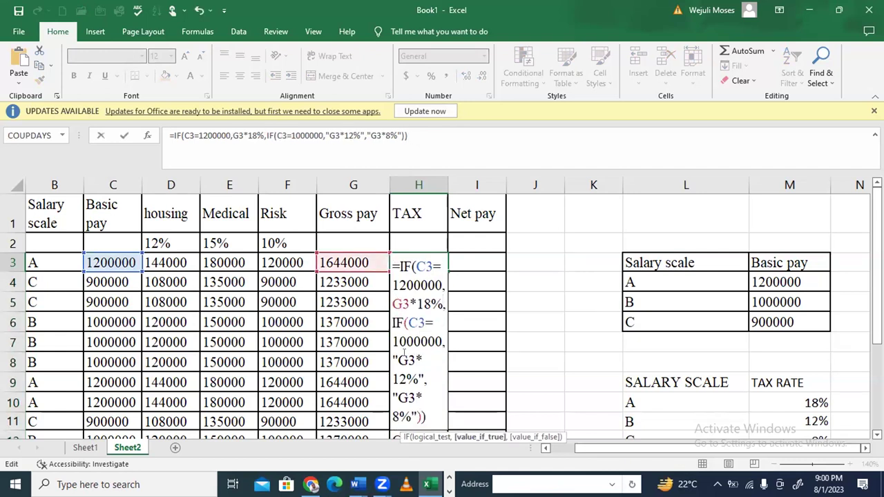
{"action": "left_click", "coordinate": [394, 359]}
{"action": "key", "text": "Delete"}
{"action": "left_click", "coordinate": [423, 377]}
{"action": "key", "text": "BackSpace"}
{"action": "left_click", "coordinate": [399, 378]}
{"action": "key", "text": "BackSpace"}
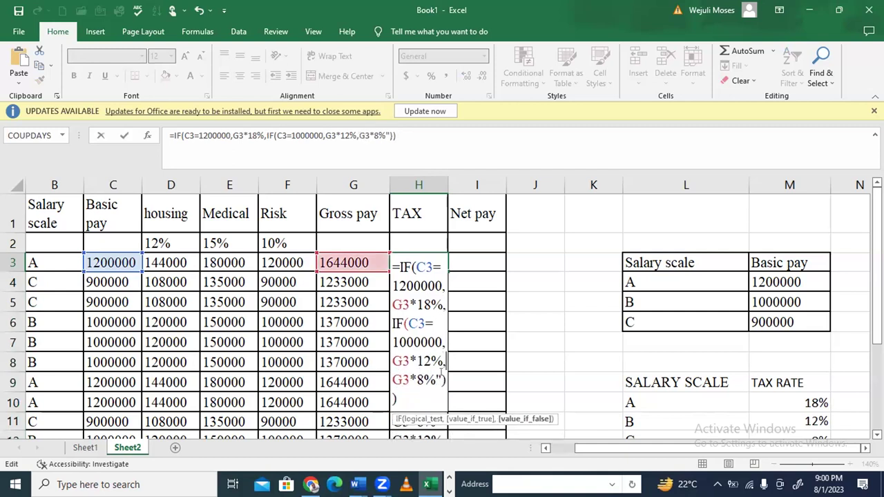
{"action": "left_click", "coordinate": [440, 377]}
{"action": "key", "text": "BackSpace"}
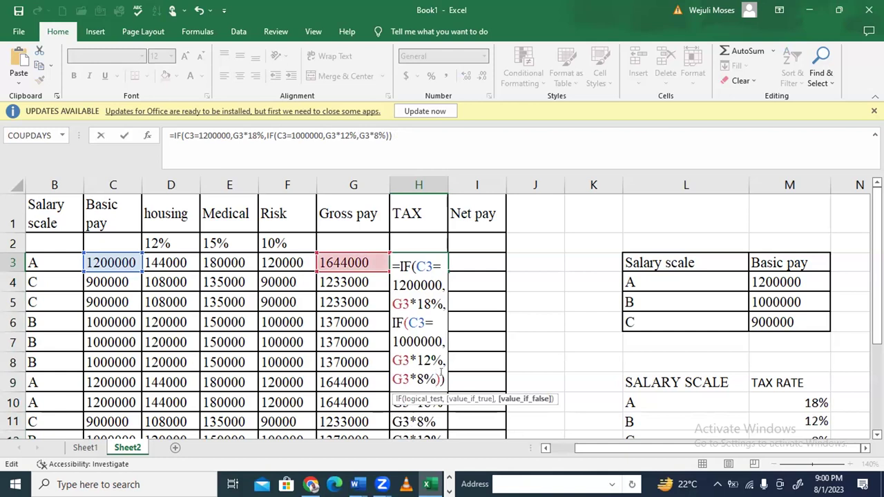
{"action": "key", "text": "Return"}
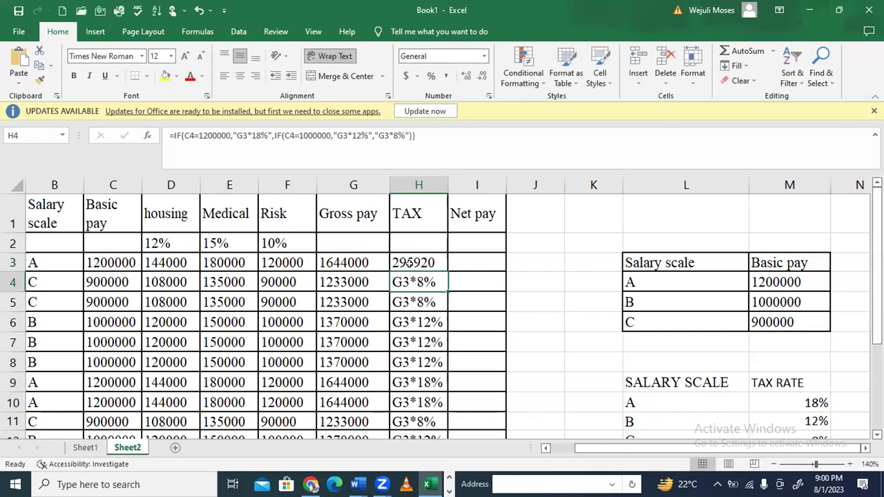
Fill the corrected TAX formula down column H and widen the Basic pay column
{"action": "left_click", "coordinate": [445, 265]}
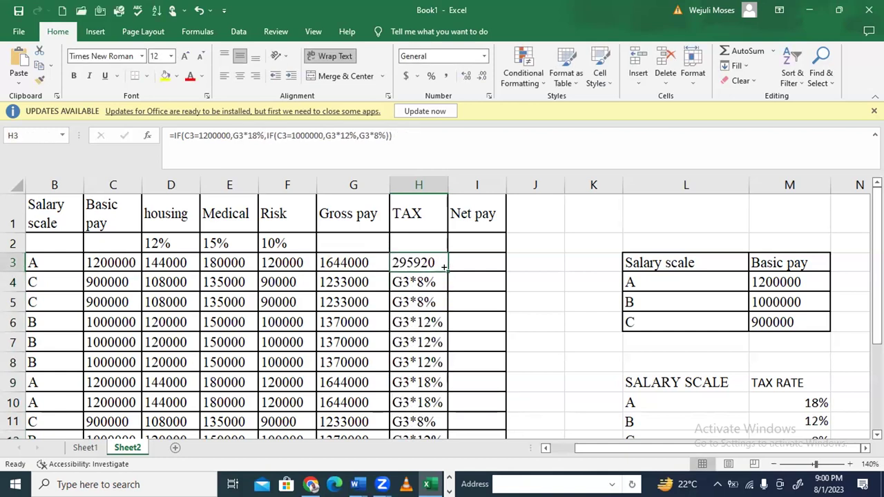
{"action": "double_click", "coordinate": [446, 270]}
{"action": "left_click", "coordinate": [99, 263]}
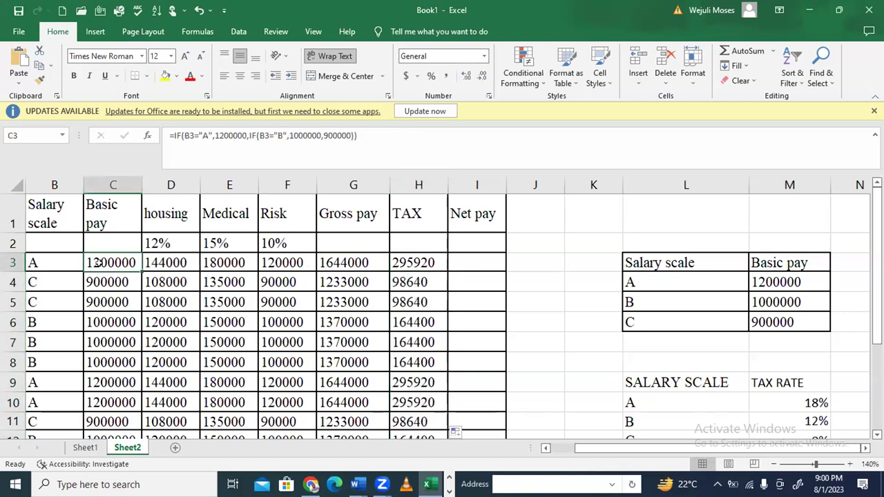
{"action": "left_click_drag", "start_coordinate": [141, 183], "coordinate": [203, 242]}
Remove the quotes around grades A and B in C3's formula and fill it down column C
{"action": "double_click", "coordinate": [129, 263]}
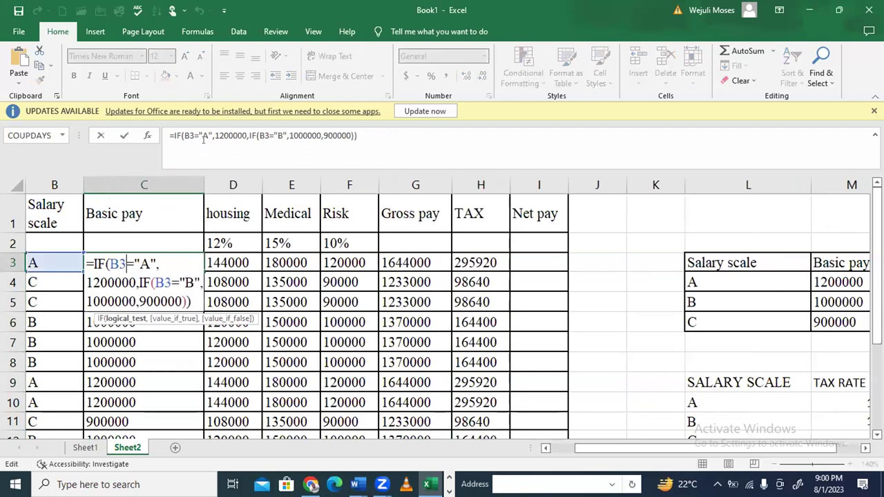
{"action": "left_click", "coordinate": [200, 133]}
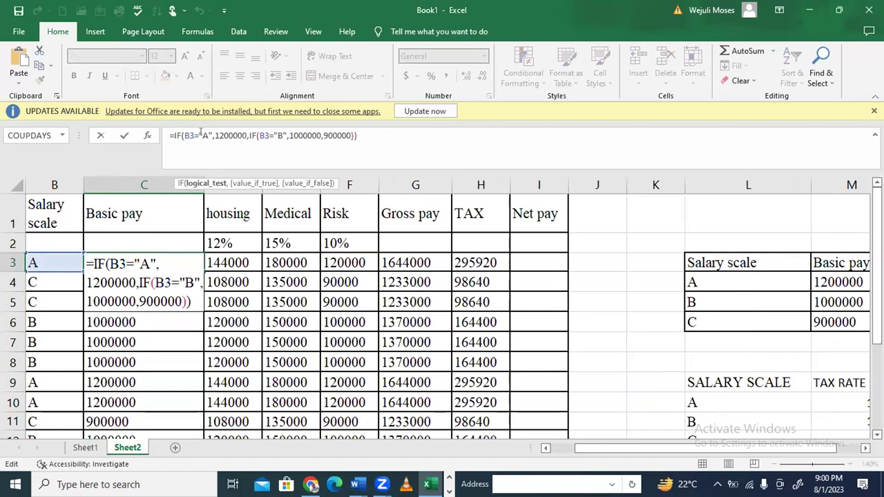
{"action": "key", "text": "Delete"}
{"action": "key", "text": "Right"}
{"action": "key", "text": "Delete"}
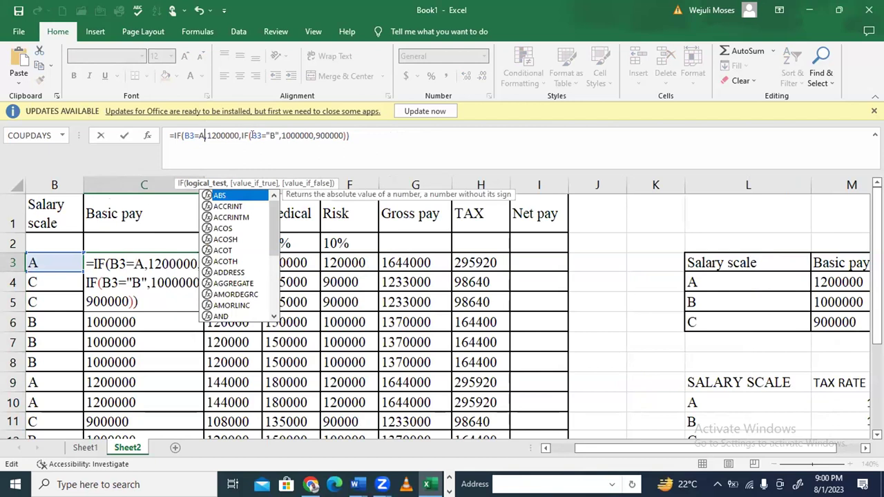
{"action": "left_click", "coordinate": [266, 134]}
{"action": "key", "text": "Delete"}
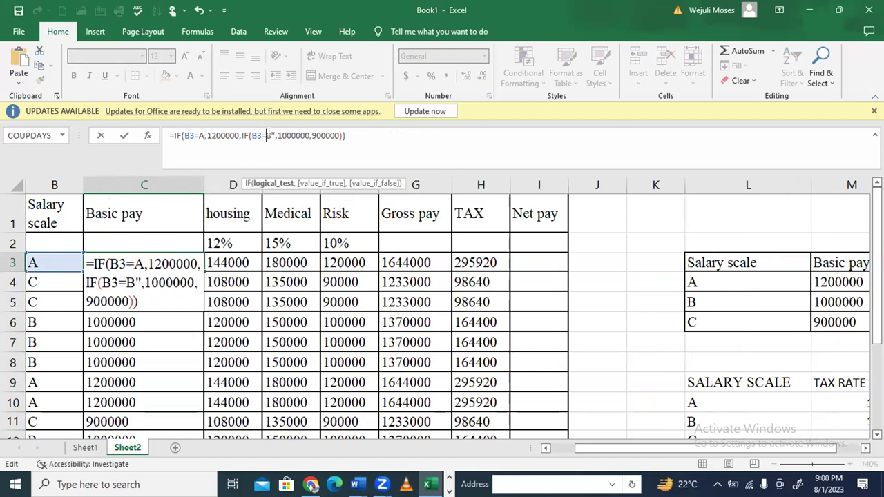
{"action": "key", "text": "Right"}
{"action": "key", "text": "Delete"}
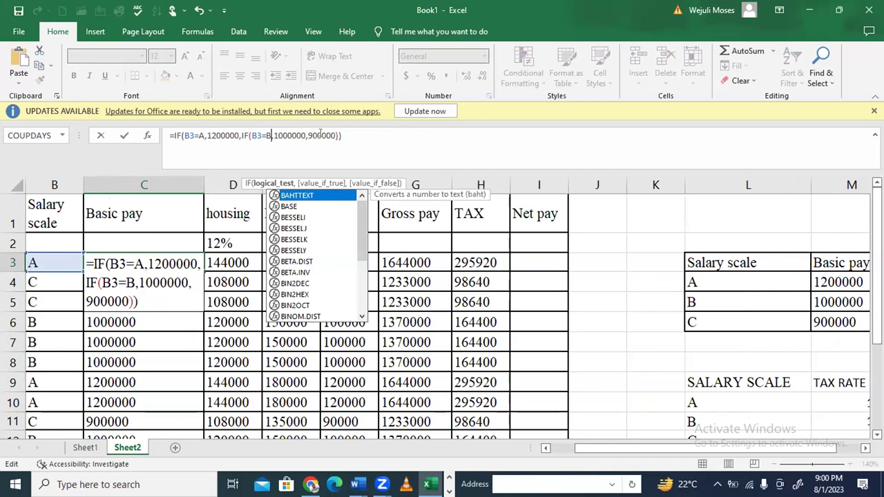
{"action": "key", "text": "Return"}
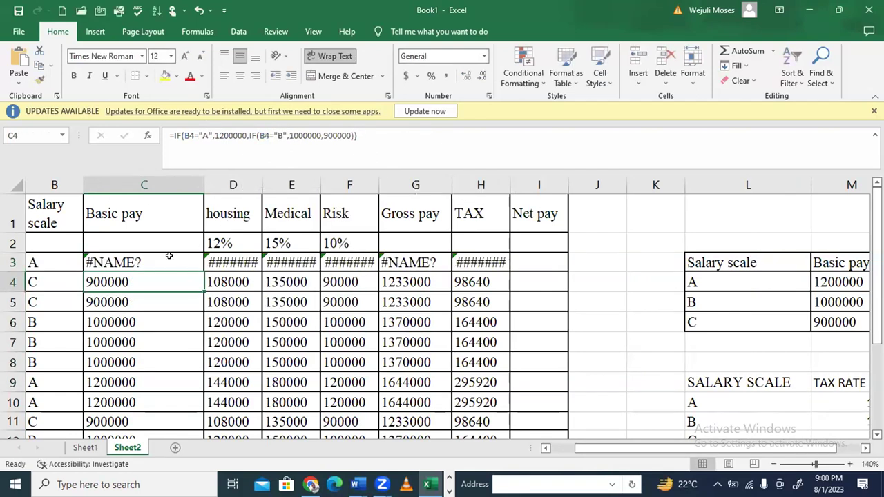
{"action": "left_click", "coordinate": [191, 267]}
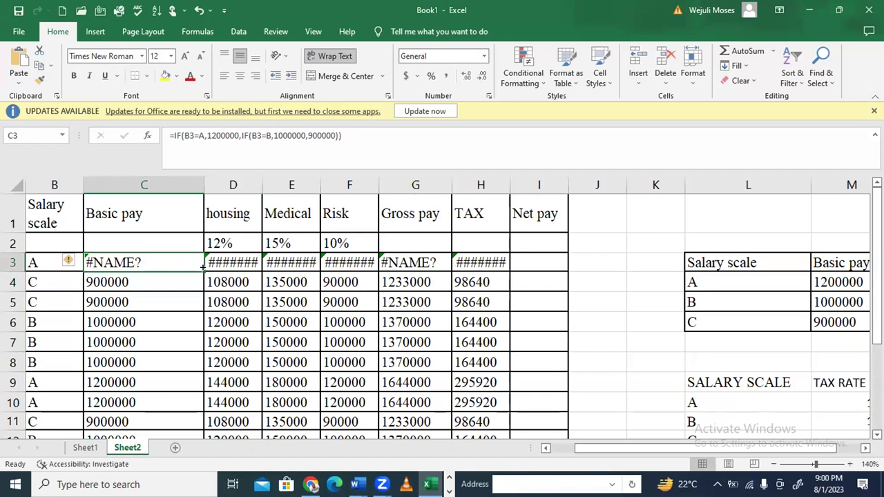
{"action": "double_click", "coordinate": [203, 271]}
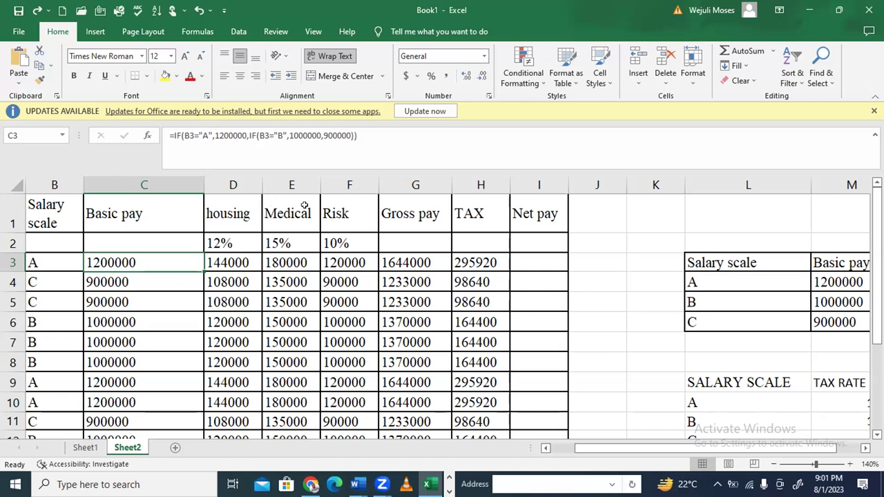
{"action": "scroll", "coordinate": [461, 265], "scroll_direction": "down", "scroll_amount": 1}
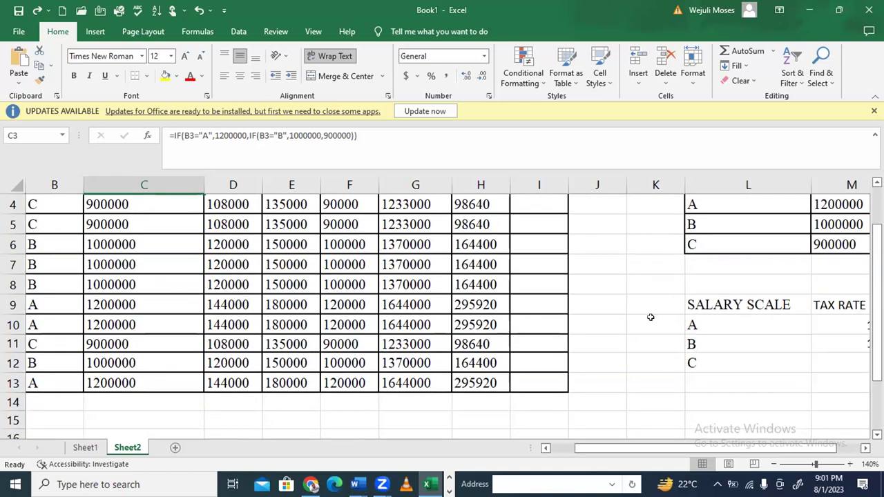
{"action": "scroll", "coordinate": [711, 414], "scroll_direction": "right", "scroll_amount": 1}
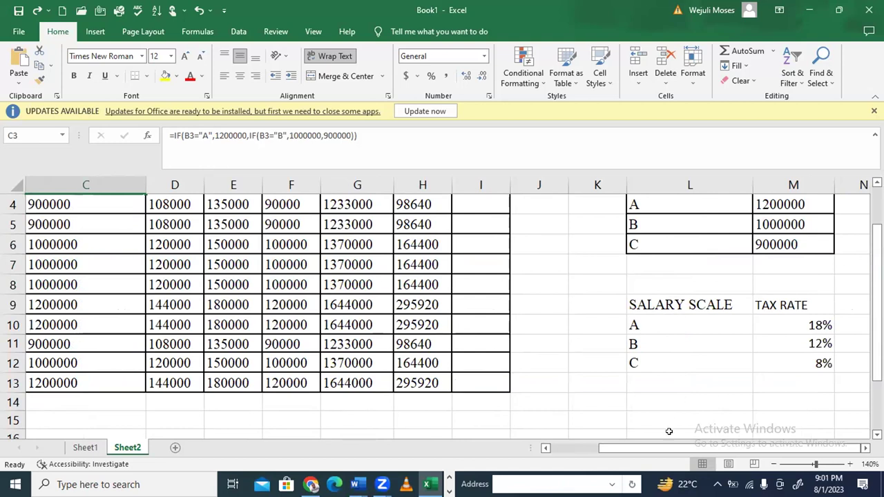
{"action": "left_click_drag", "start_coordinate": [667, 449], "coordinate": [593, 453]}
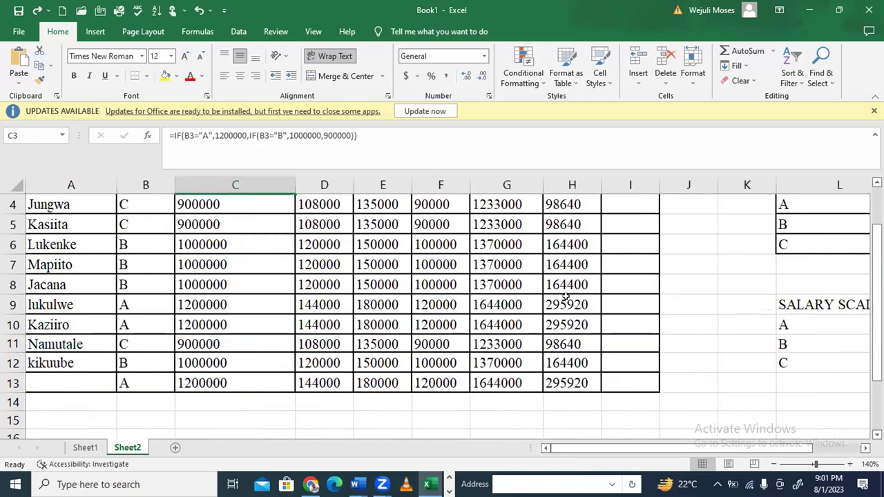
{"action": "scroll", "coordinate": [565, 297], "scroll_direction": "up", "scroll_amount": 1}
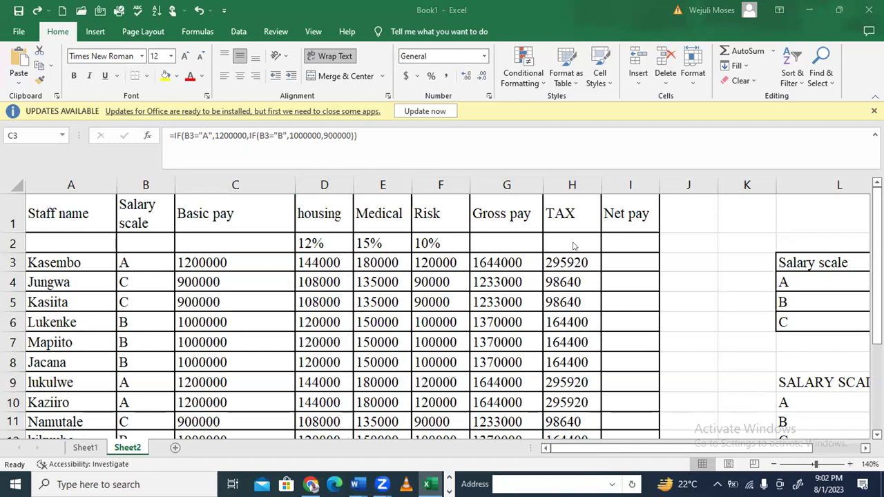
{"action": "left_click", "coordinate": [333, 259]}
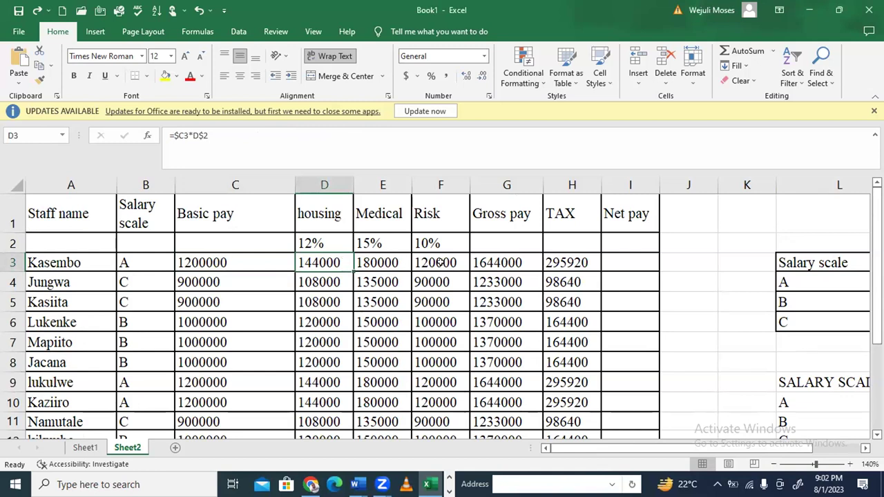
{"action": "left_click", "coordinate": [554, 259]}
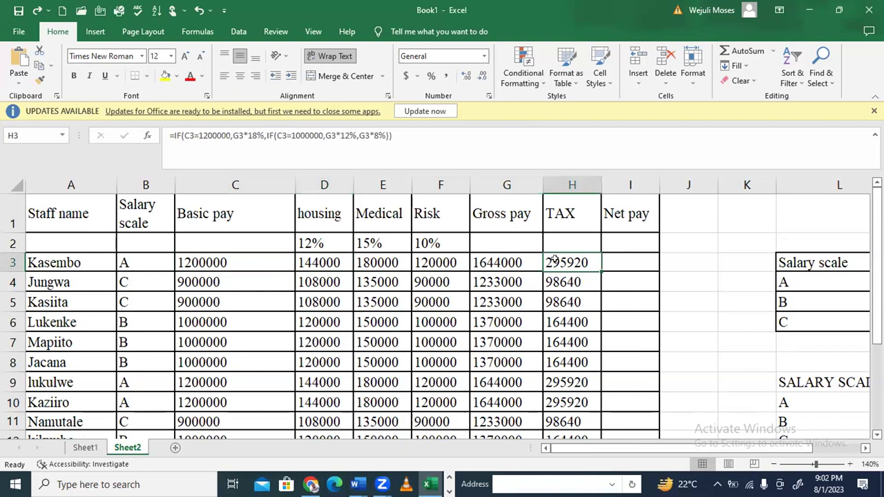
Clear the TAX values in H3:H13 and select H3
{"action": "left_click_drag", "start_coordinate": [554, 260], "coordinate": [573, 404]}
{"action": "key", "text": "Delete"}
{"action": "scroll", "coordinate": [585, 275], "scroll_direction": "up", "scroll_amount": 1}
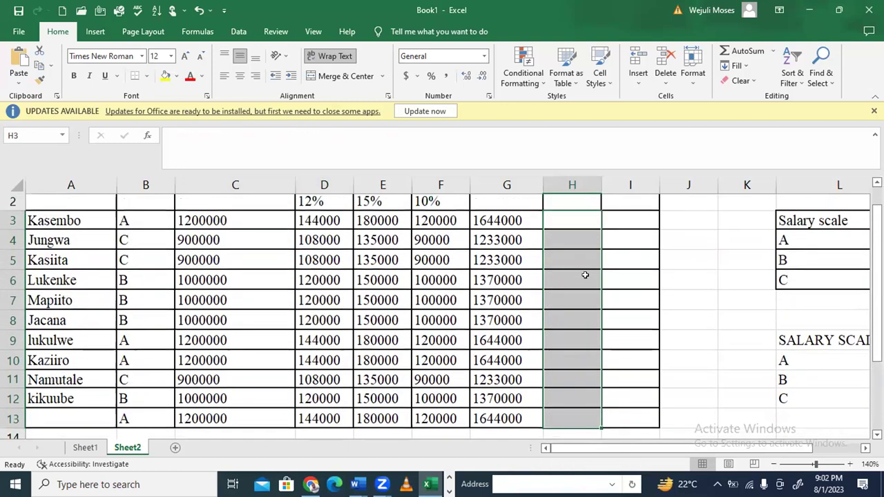
{"action": "left_click", "coordinate": [573, 261]}
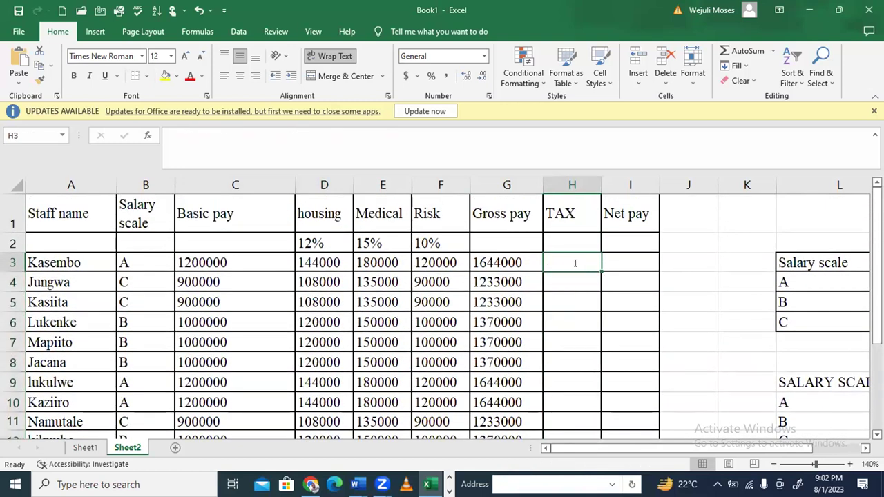
Begin the H3 TAX formula as =IF(B3=$L$10, testing for scale A
{"action": "type", "text": "="}
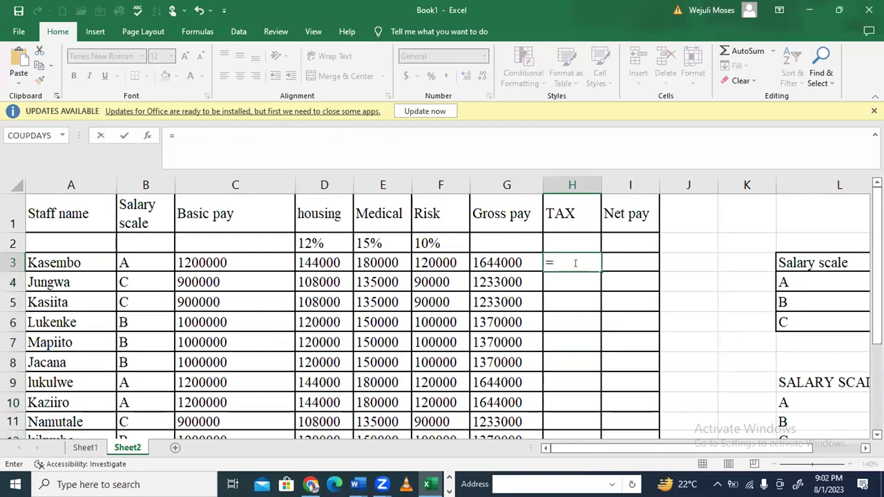
{"action": "left_click", "coordinate": [864, 449]}
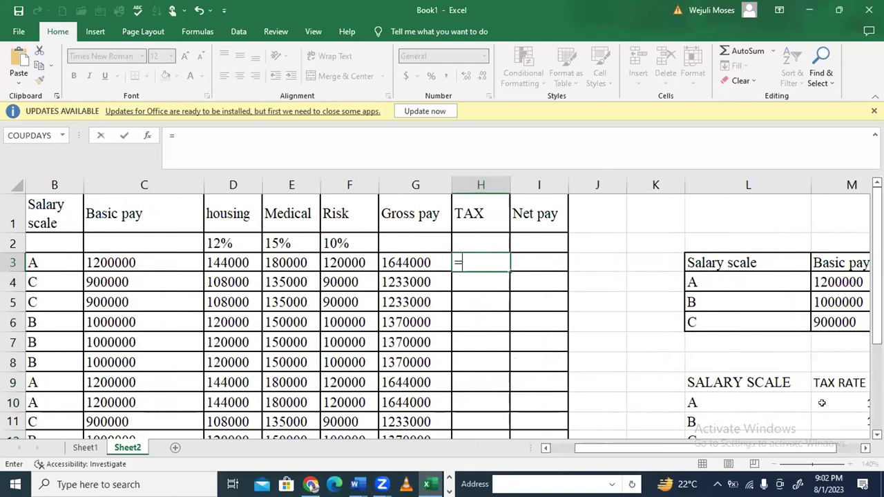
{"action": "type", "text": "IF"}
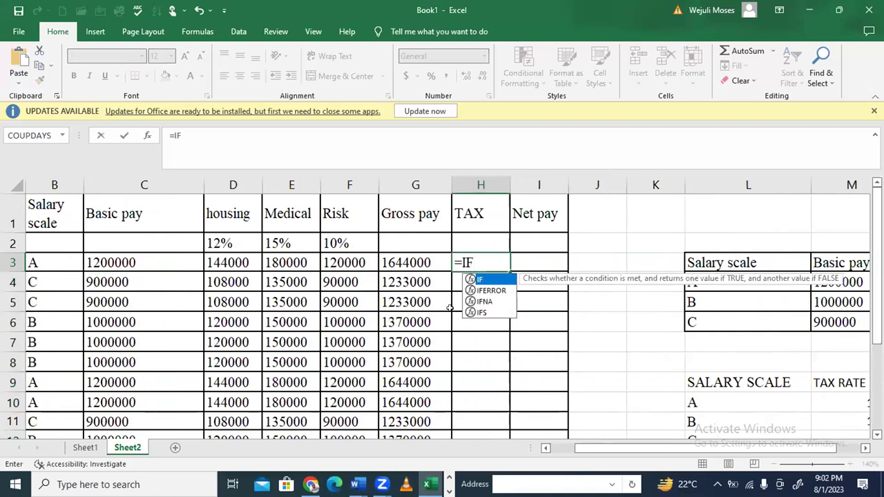
{"action": "type", "text": "("}
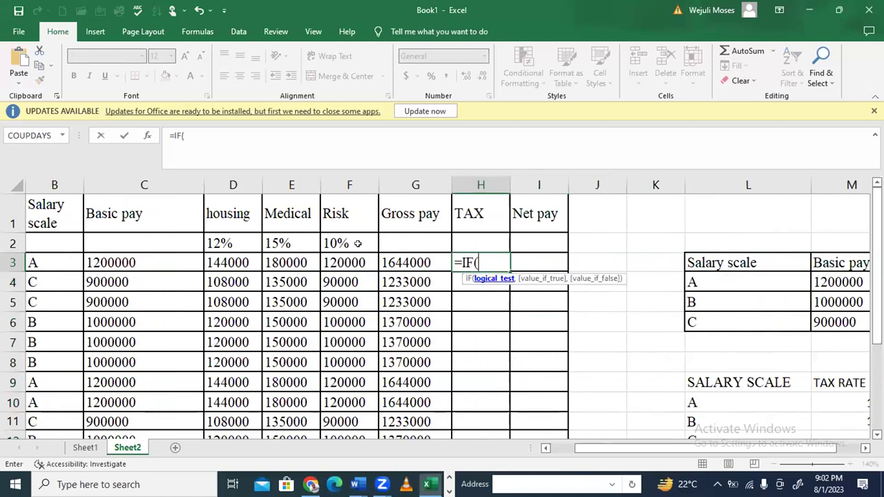
{"action": "left_click", "coordinate": [57, 265]}
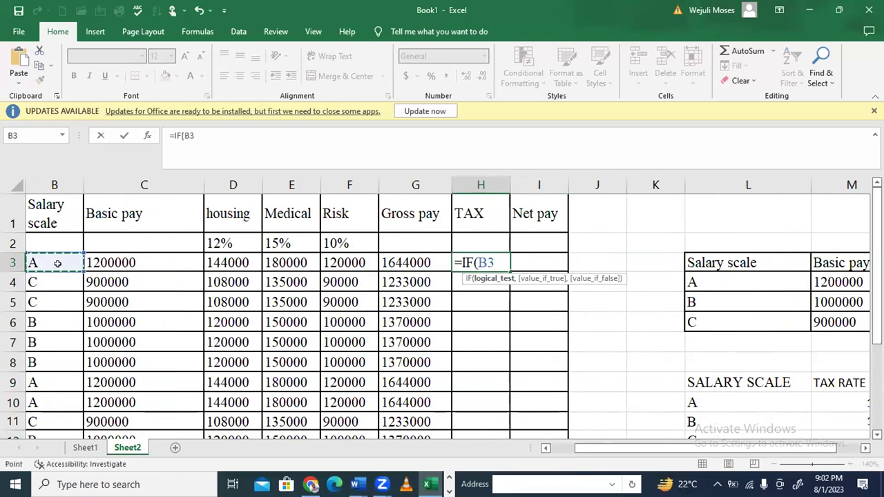
{"action": "type", "text": "="}
{"action": "left_click", "coordinate": [718, 400]}
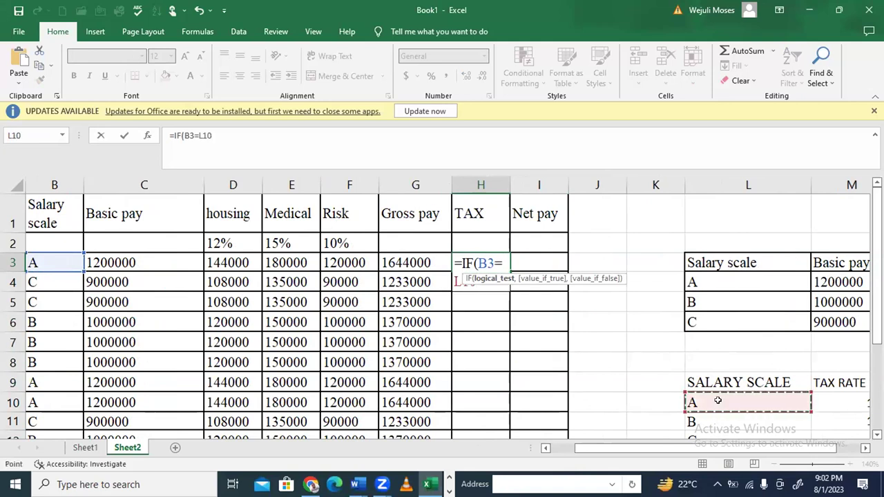
{"action": "key", "text": "F4"}
{"action": "type", "text": ","}
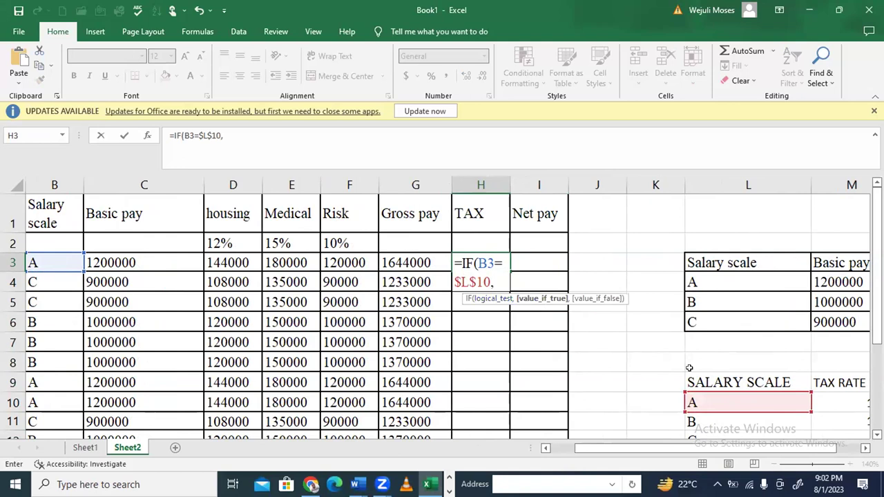
Add $M$10*G3 as the scale A result and start a nested IF
{"action": "left_click", "coordinate": [855, 402]}
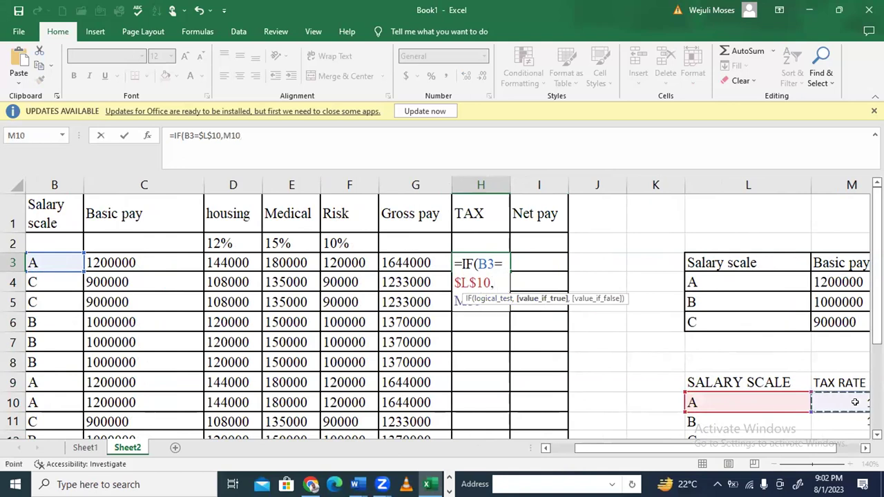
{"action": "key", "text": "F4"}
{"action": "type", "text": "*"}
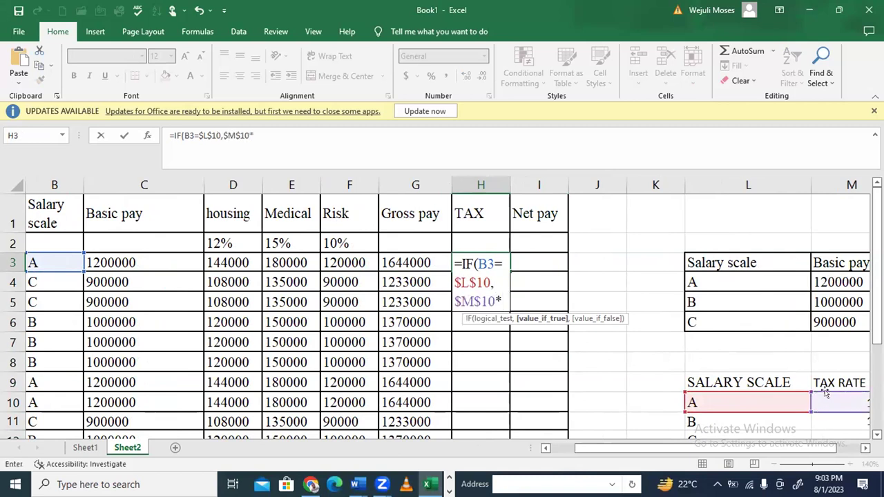
{"action": "left_click", "coordinate": [388, 257]}
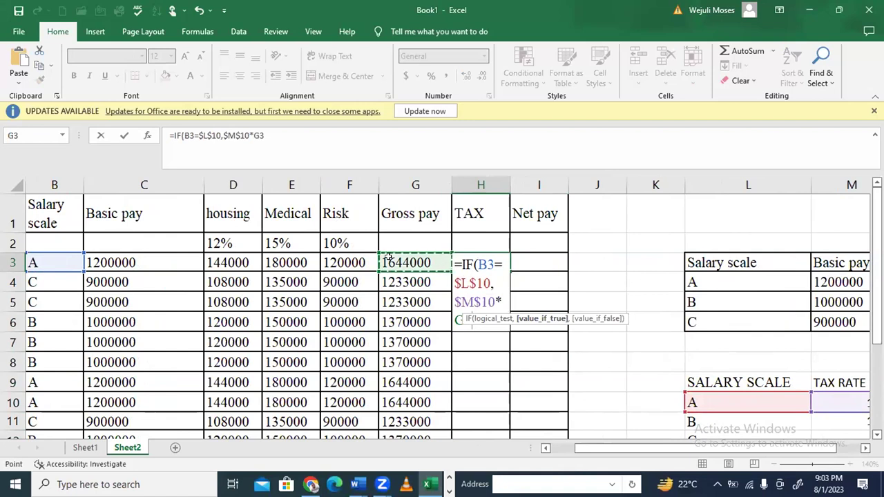
{"action": "type", "text": ","}
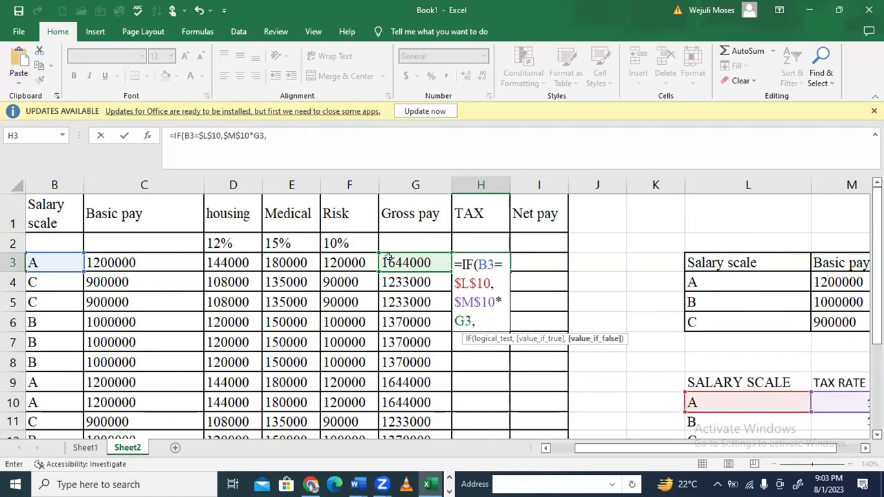
{"action": "type", "text": "IF"}
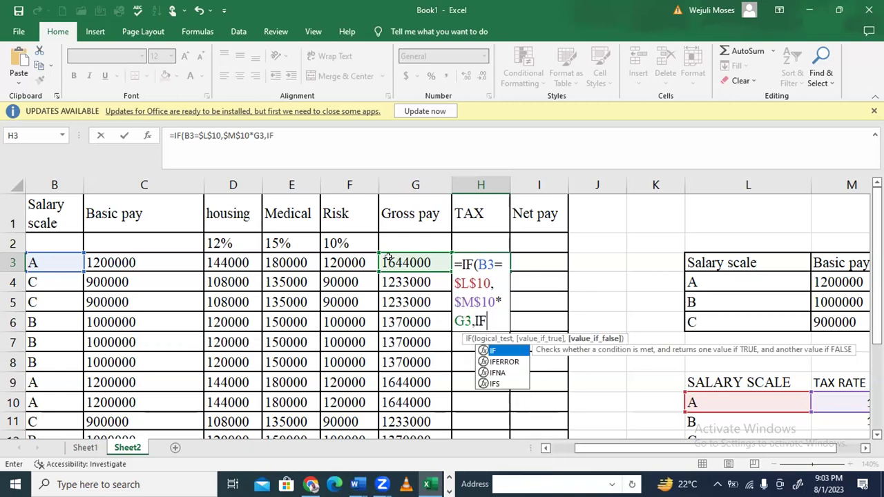
{"action": "double_click", "coordinate": [487, 350]}
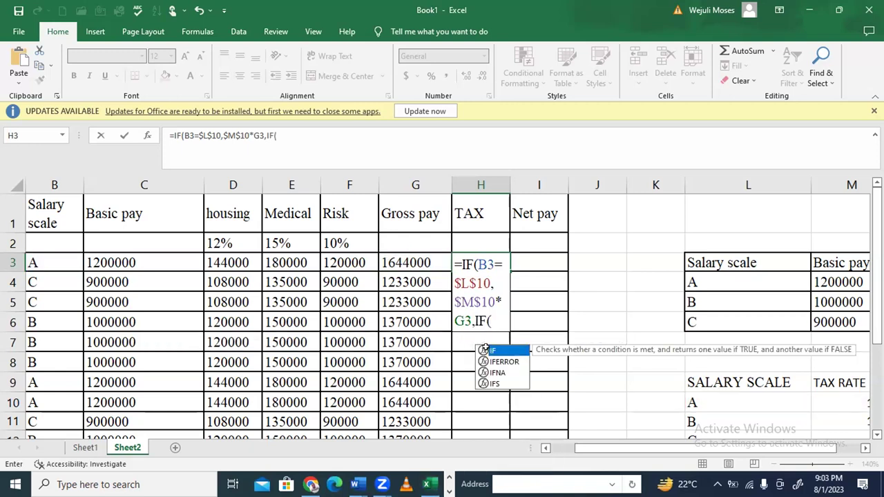
Add the nested test B3=$L$11 returning $M$11*G3 for scale B
{"action": "left_click", "coordinate": [48, 262]}
{"action": "type", "text": "="}
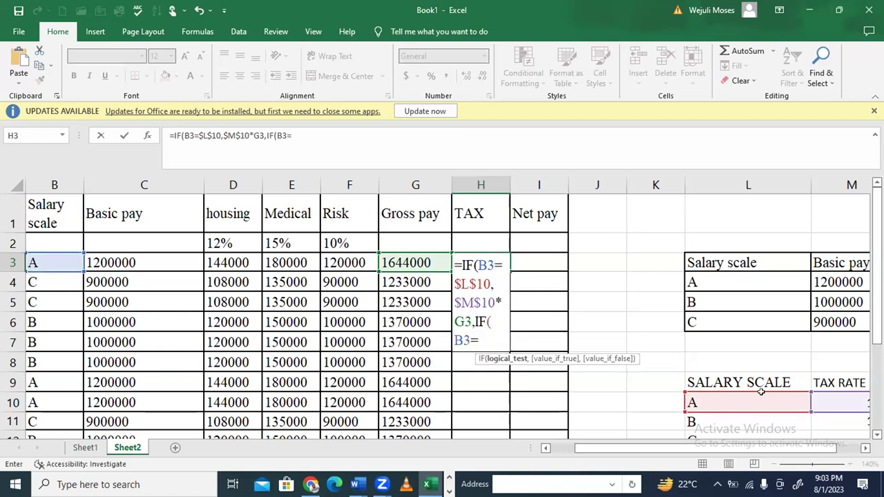
{"action": "left_click", "coordinate": [732, 419]}
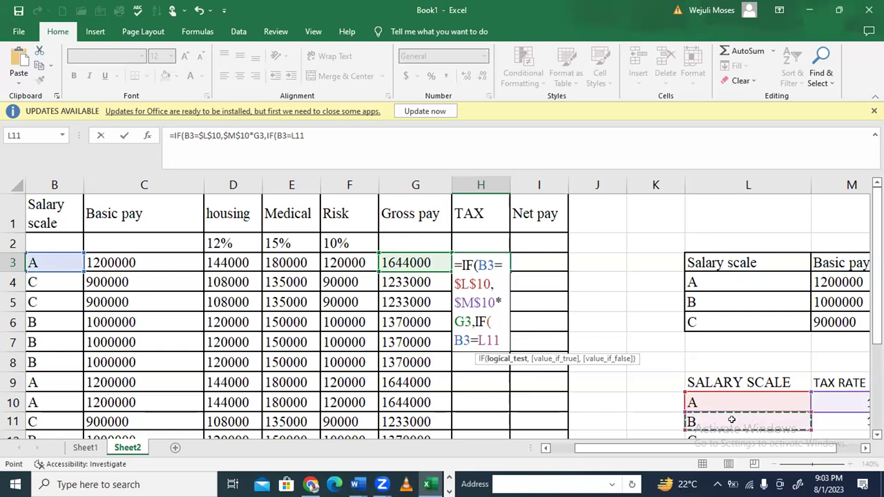
{"action": "key", "text": "F4"}
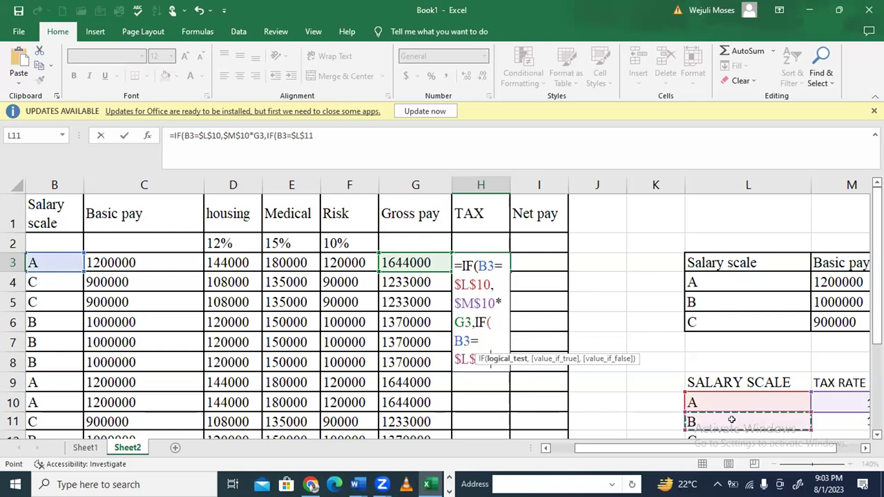
{"action": "type", "text": ","}
{"action": "left_click", "coordinate": [847, 418]}
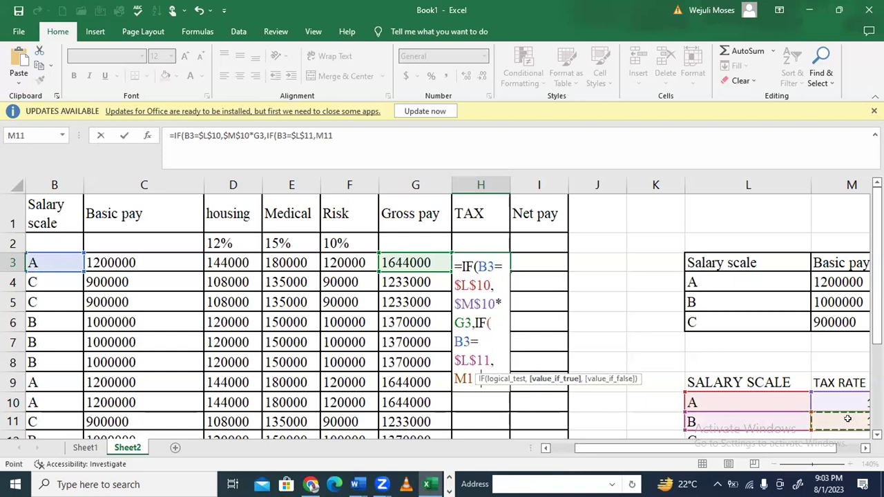
{"action": "key", "text": "F4"}
{"action": "type", "text": "*"}
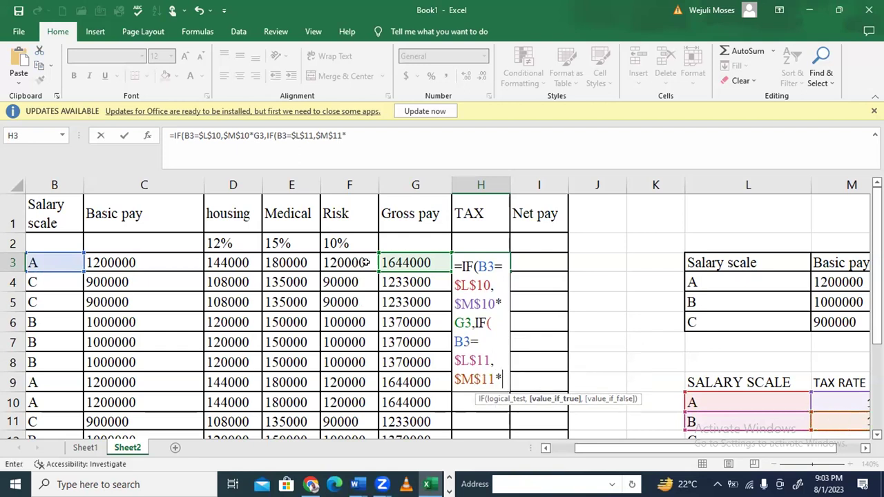
{"action": "left_click", "coordinate": [412, 262]}
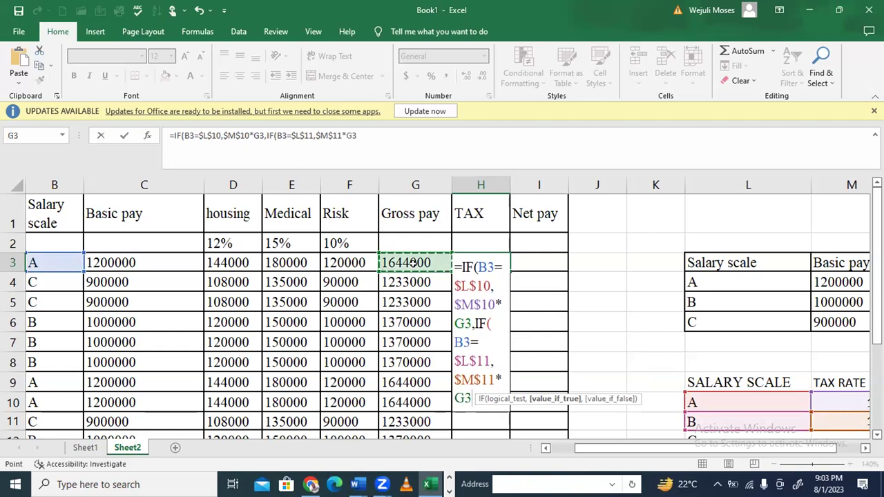
{"action": "key", "text": "F4"}
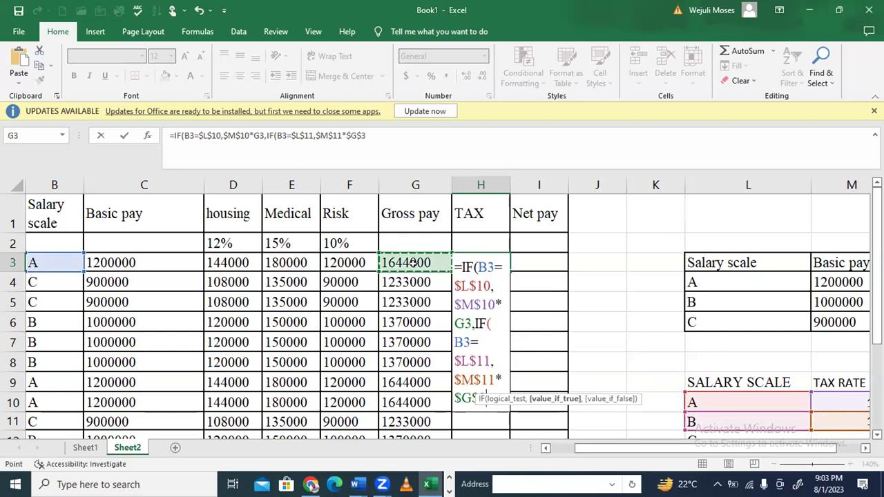
{"action": "type", "text": ","}
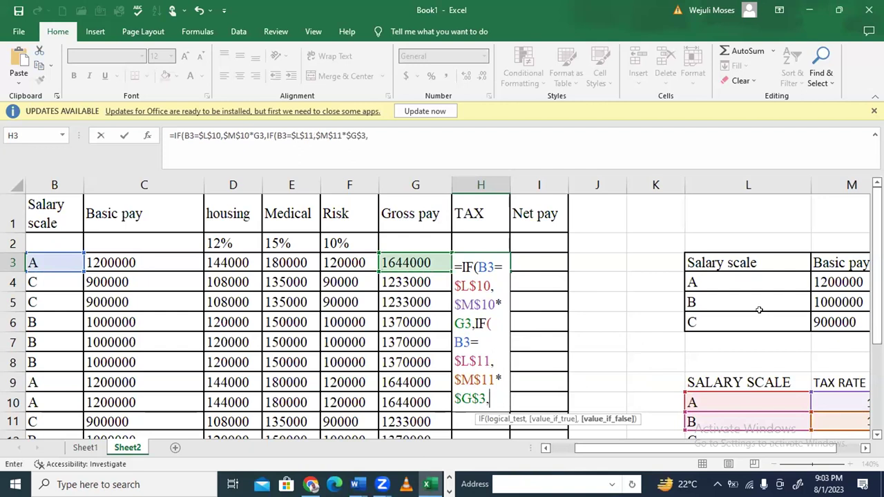
Add $M$12*G3 as the scale C result
{"action": "scroll", "coordinate": [760, 312], "scroll_direction": "down", "scroll_amount": 1}
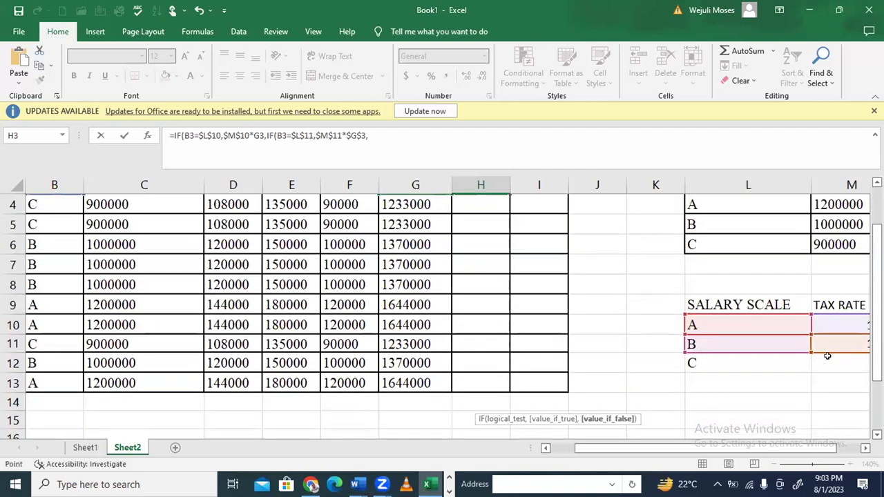
{"action": "left_click", "coordinate": [827, 356]}
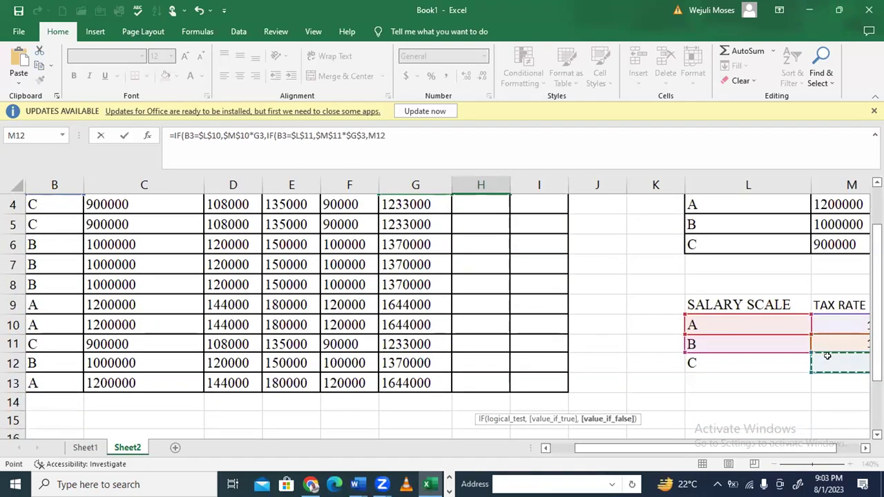
{"action": "key", "text": "F4"}
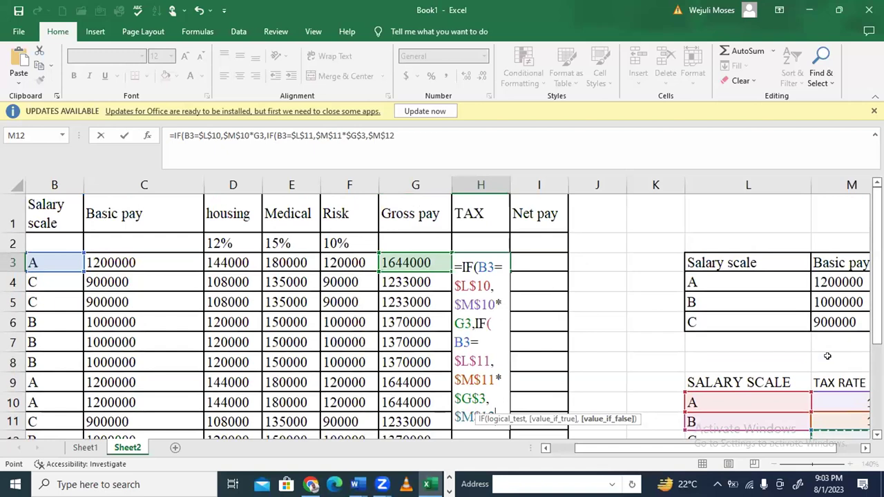
{"action": "type", "text": "*"}
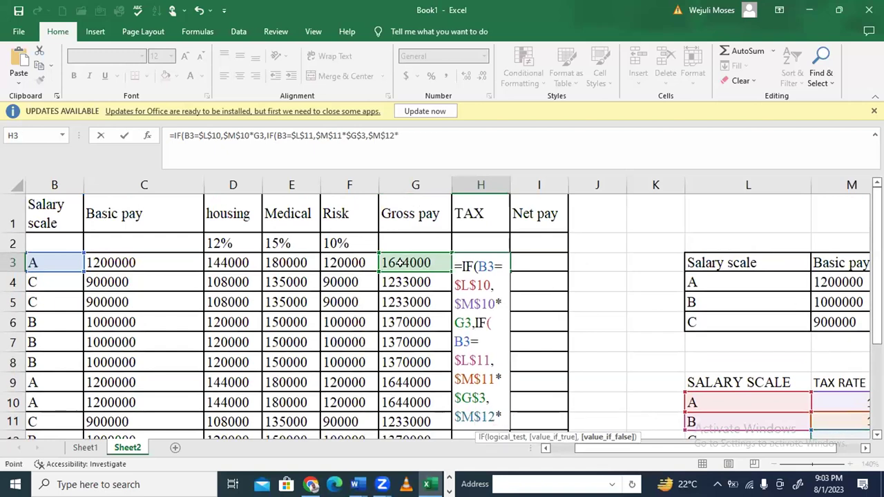
{"action": "left_click", "coordinate": [400, 262]}
{"action": "key", "text": "F4"}
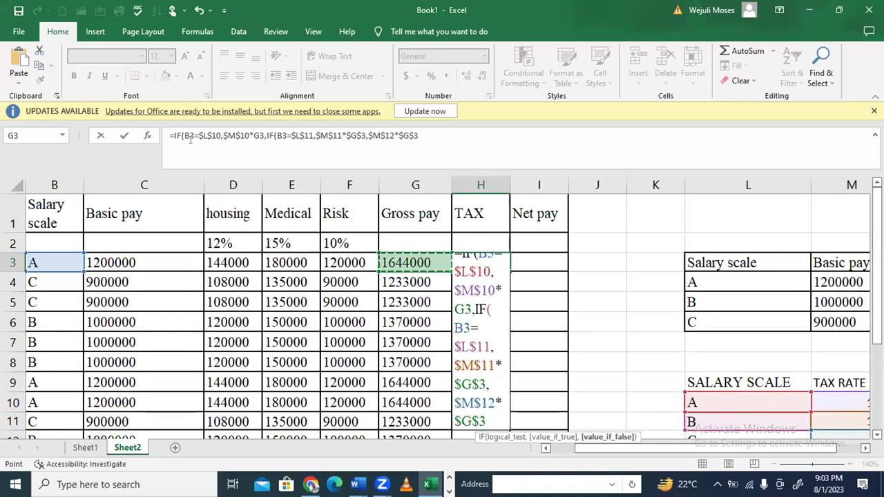
Make both G3 references relative again and submit the H3 TAX formula
{"action": "left_click", "coordinate": [258, 135]}
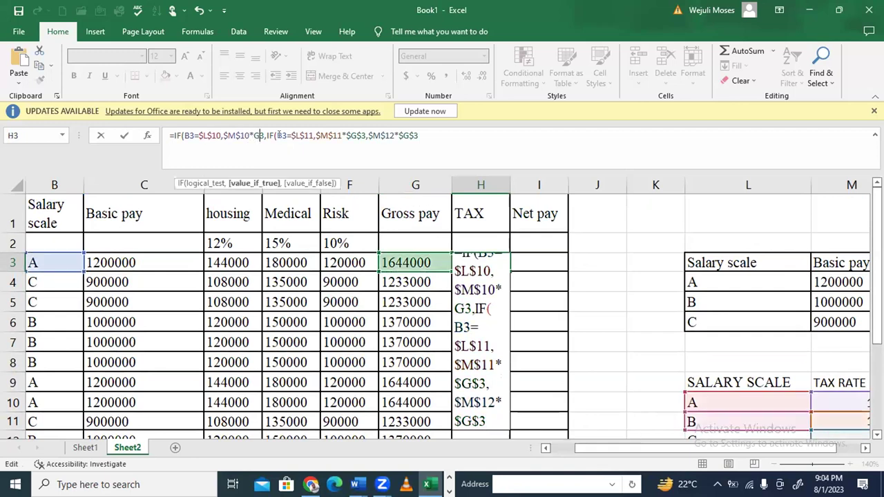
{"action": "left_click", "coordinate": [351, 135]}
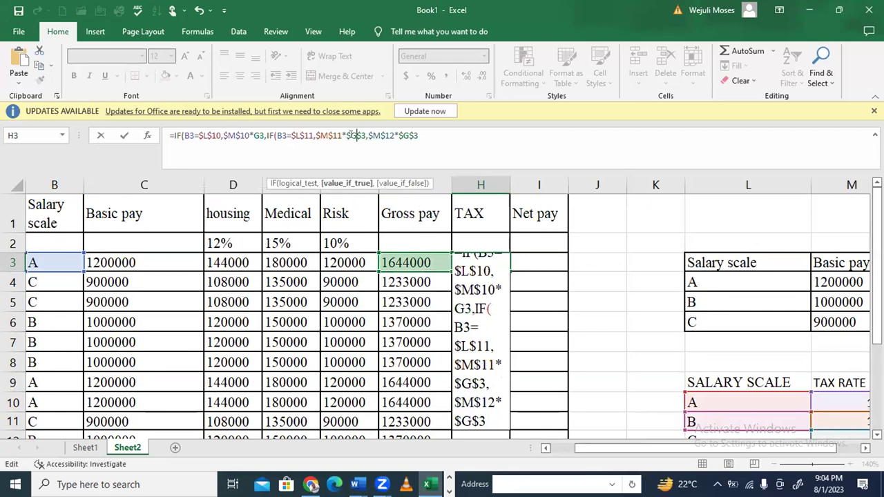
{"action": "key", "text": "F4"}
{"action": "key", "text": "F4"}
{"action": "key", "text": "F4"}
{"action": "left_click", "coordinate": [398, 135]}
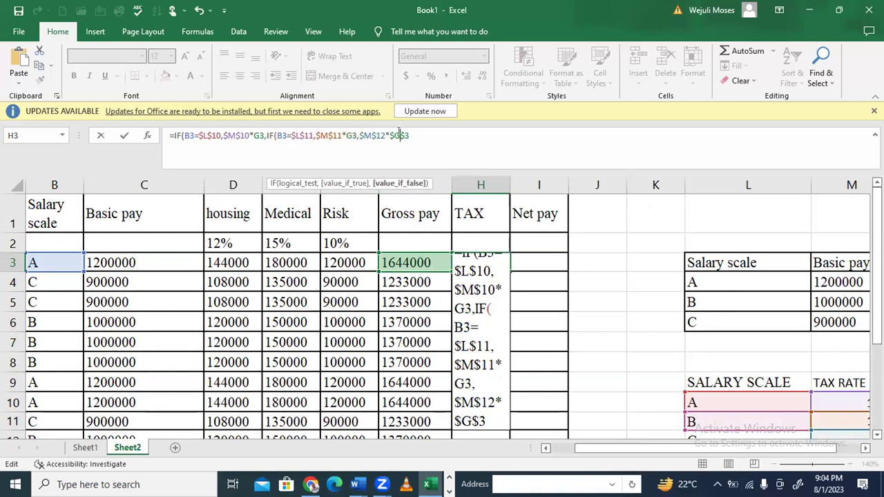
{"action": "key", "text": "F4"}
{"action": "key", "text": "F4"}
{"action": "key", "text": "F4"}
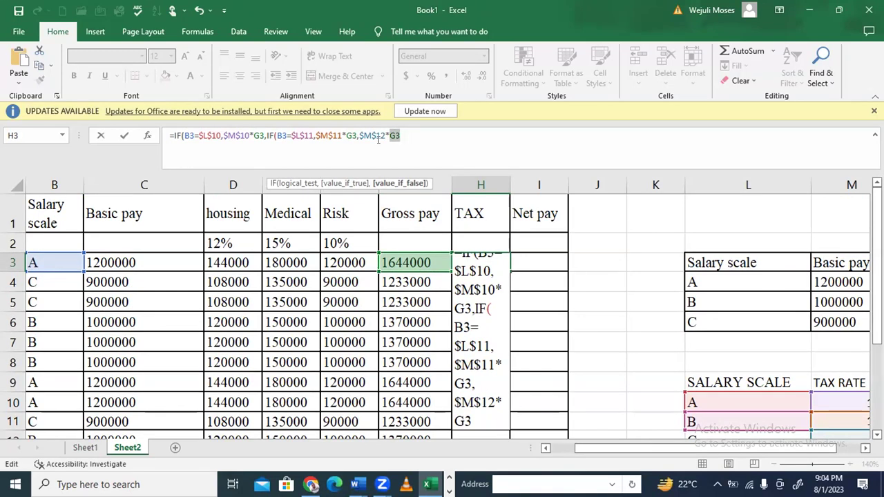
{"action": "key", "text": "Return"}
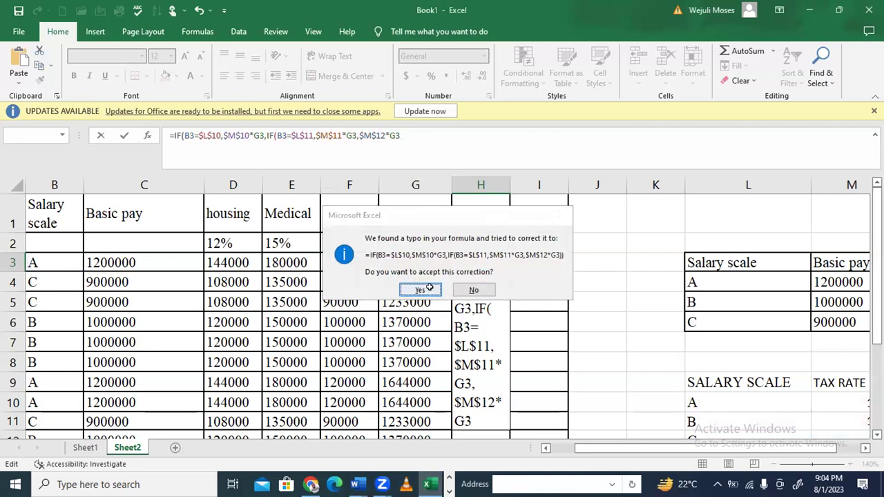
Accept the suggested formula correction and fill the TAX formula down to H13
{"action": "left_click", "coordinate": [429, 291]}
{"action": "left_click", "coordinate": [494, 261]}
{"action": "left_click_drag", "start_coordinate": [509, 271], "coordinate": [490, 437]}
{"action": "scroll", "coordinate": [493, 375], "scroll_direction": "down", "scroll_amount": 2}
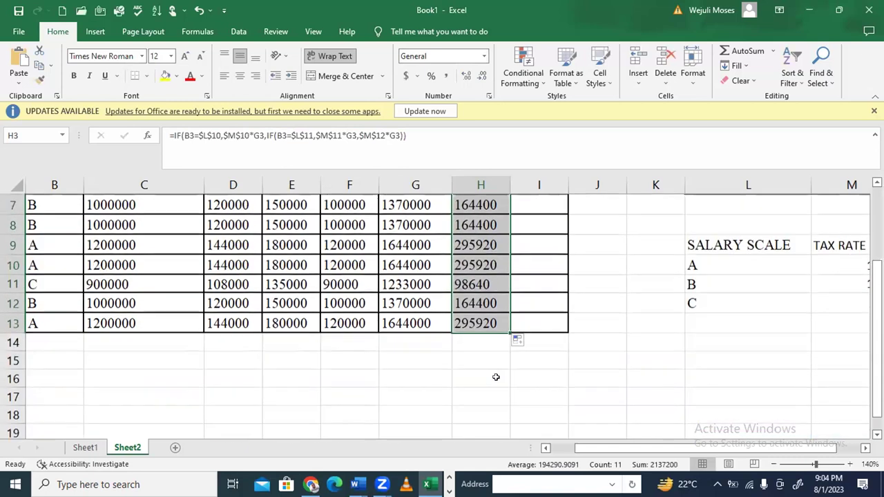
{"action": "scroll", "coordinate": [493, 375], "scroll_direction": "up", "scroll_amount": 2}
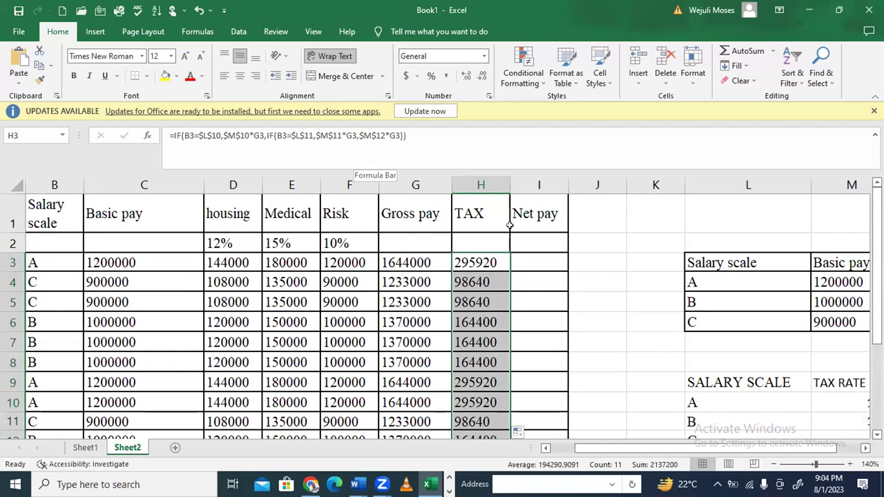
Narrow columns C, A and B, with column C at about 10.29 width
{"action": "left_click_drag", "start_coordinate": [778, 450], "coordinate": [806, 450]}
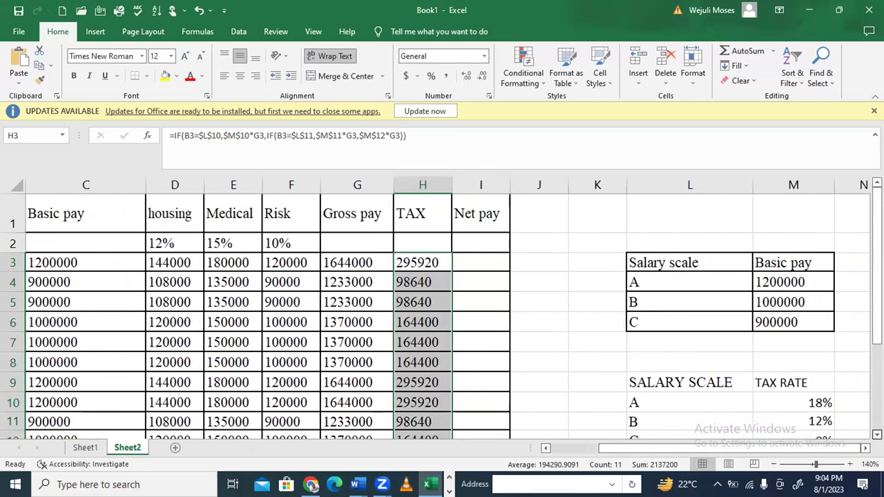
{"action": "scroll", "coordinate": [442, 310], "scroll_direction": "down", "scroll_amount": 1}
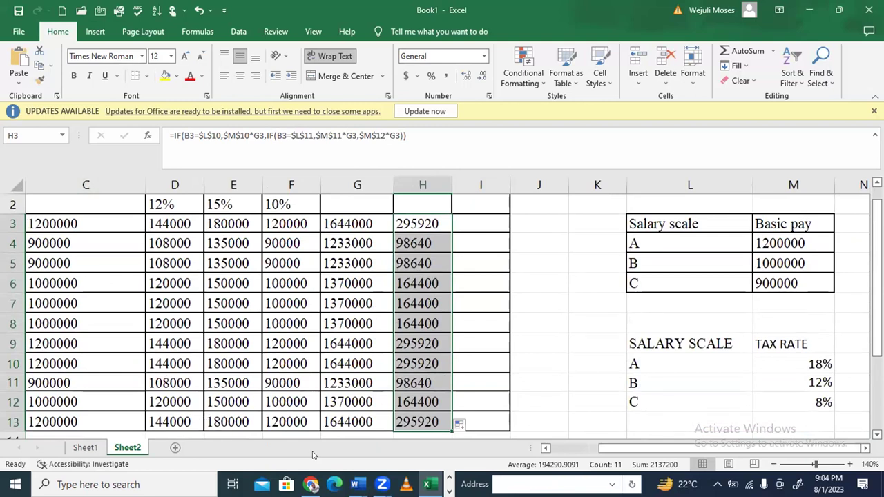
{"action": "left_click_drag", "start_coordinate": [605, 442], "coordinate": [538, 450]}
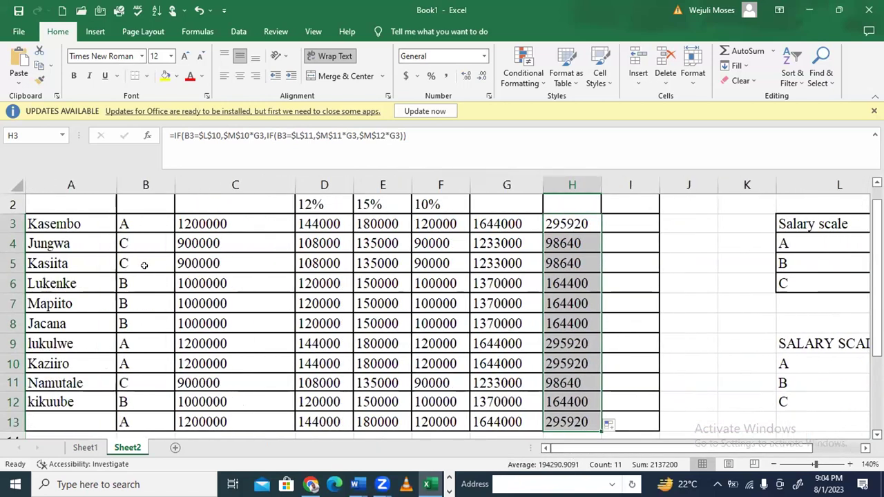
{"action": "scroll", "coordinate": [142, 262], "scroll_direction": "up", "scroll_amount": 1}
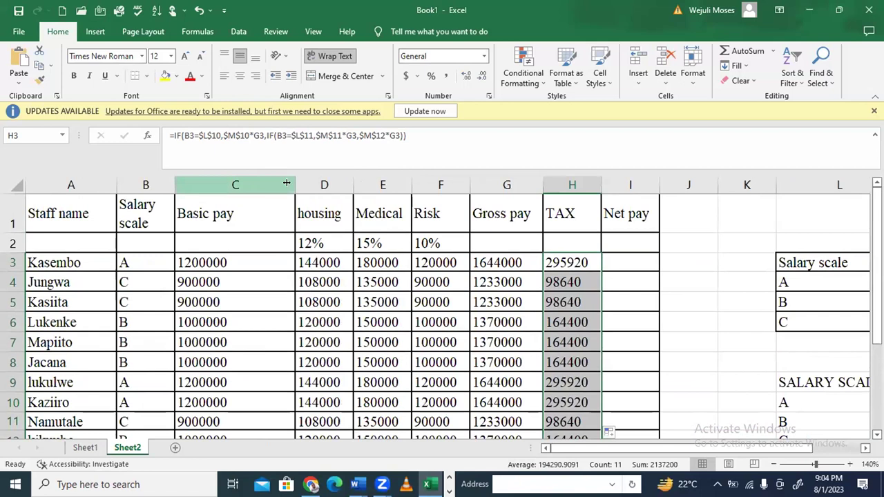
{"action": "left_click", "coordinate": [295, 185]}
{"action": "left_click_drag", "start_coordinate": [263, 200], "coordinate": [240, 205]}
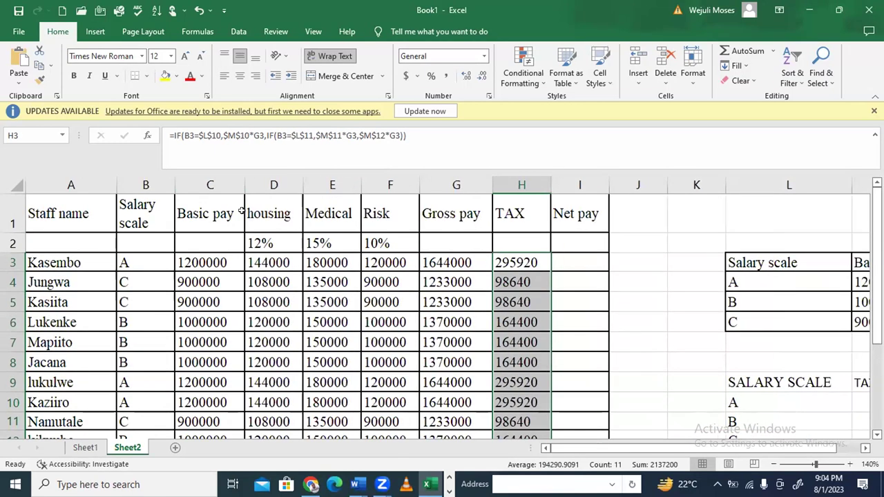
{"action": "left_click_drag", "start_coordinate": [119, 185], "coordinate": [97, 201]}
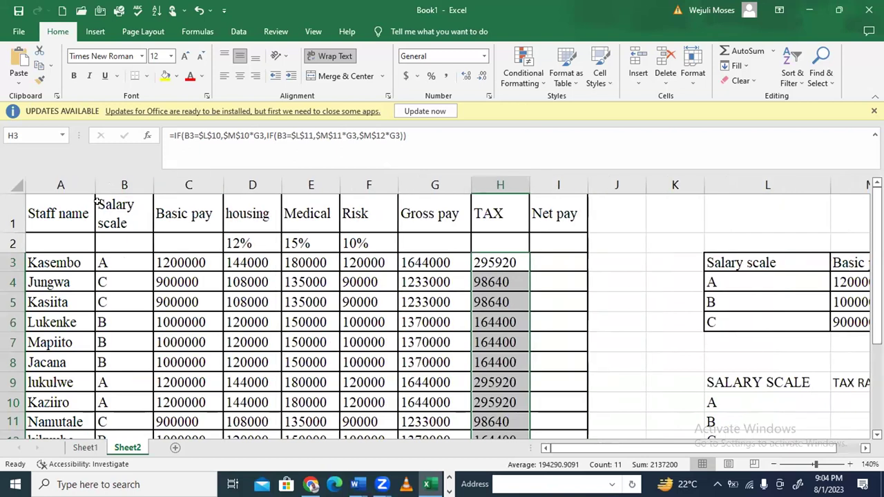
{"action": "left_click_drag", "start_coordinate": [153, 181], "coordinate": [143, 182]}
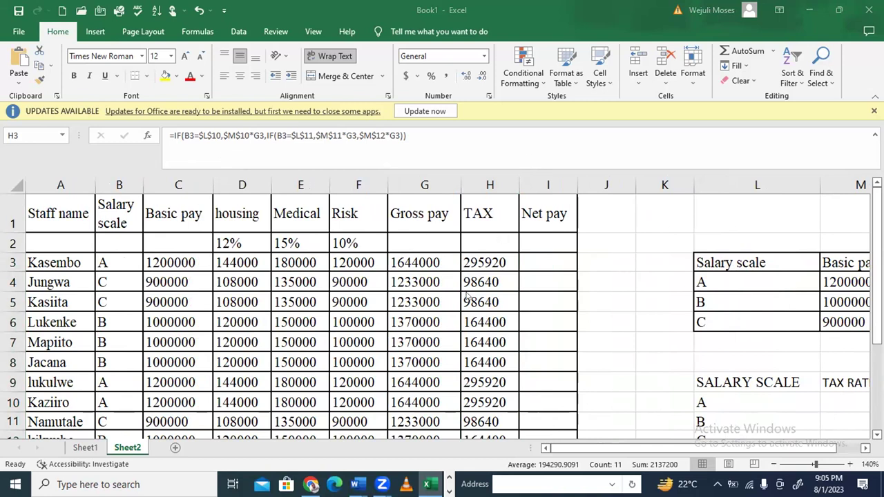
{"action": "scroll", "coordinate": [468, 297], "scroll_direction": "down", "scroll_amount": 1}
{"action": "scroll", "coordinate": [468, 308], "scroll_direction": "up", "scroll_amount": 1}
{"action": "key", "text": "F2"}
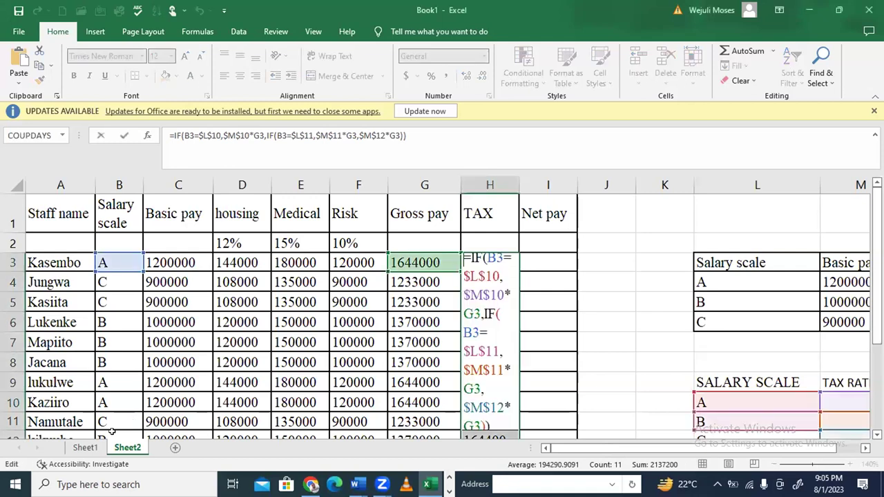
Remove the stray Sheet1 J2 reference from H3's TAX formula and commit it
{"action": "left_click", "coordinate": [84, 447]}
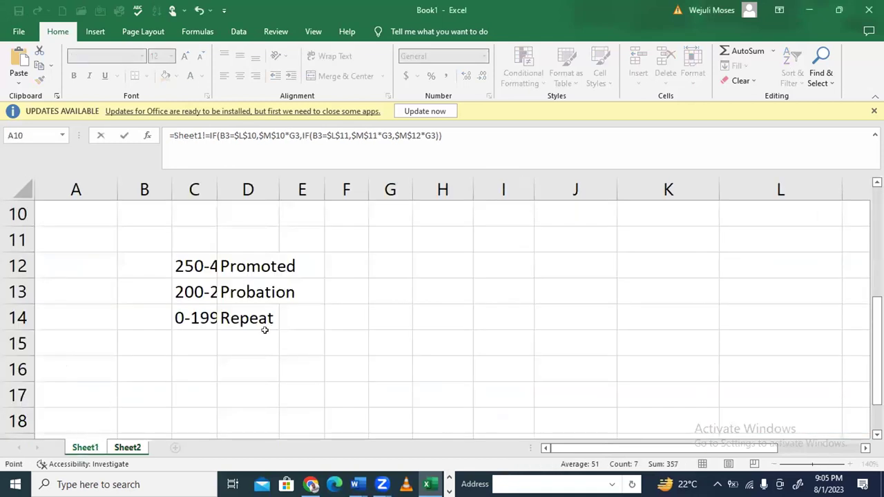
{"action": "scroll", "coordinate": [408, 308], "scroll_direction": "up", "scroll_amount": 3}
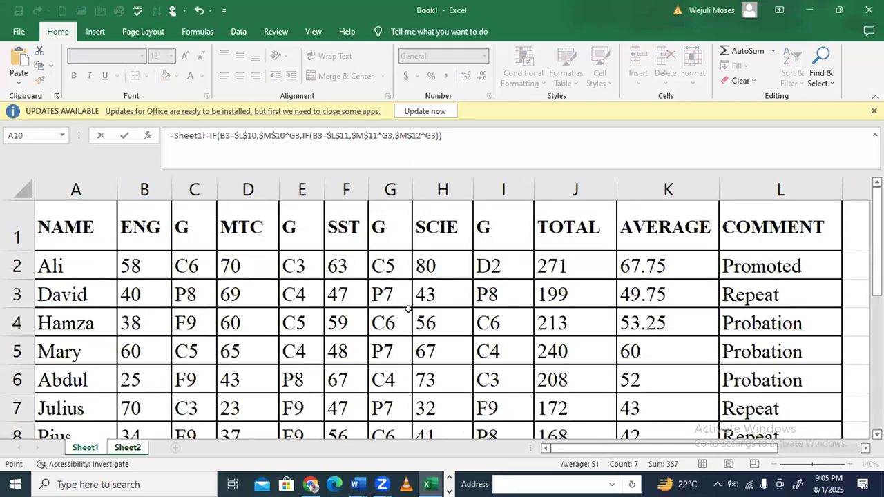
{"action": "left_click", "coordinate": [552, 267]}
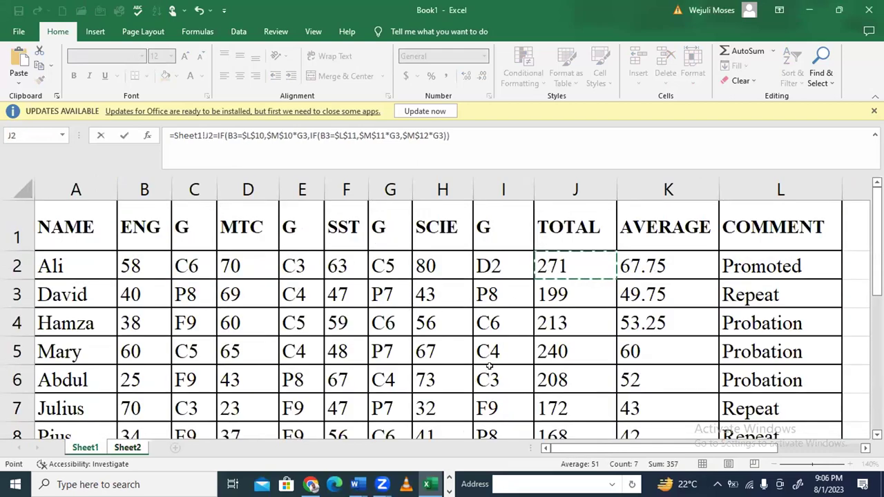
{"action": "left_click", "coordinate": [122, 445]}
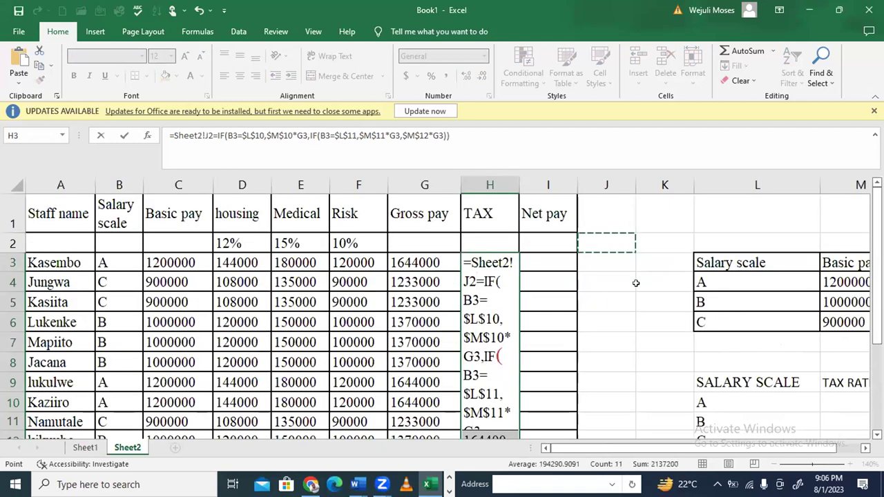
{"action": "key", "text": "BackSpace"}
{"action": "key", "text": "BackSpace"}
{"action": "key", "text": "BackSpace"}
{"action": "key", "text": "BackSpace"}
{"action": "key", "text": "BackSpace"}
{"action": "key", "text": "BackSpace"}
{"action": "key", "text": "BackSpace"}
{"action": "key", "text": "BackSpace"}
{"action": "key", "text": "BackSpace"}
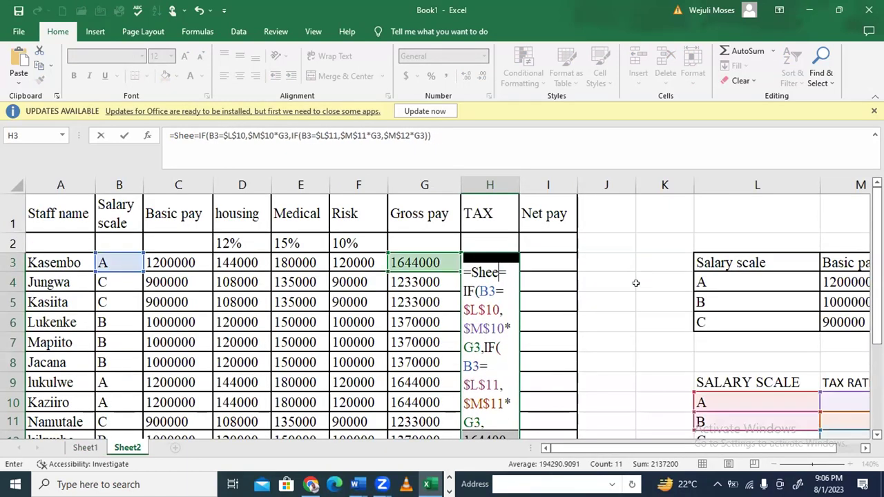
{"action": "key", "text": "BackSpace"}
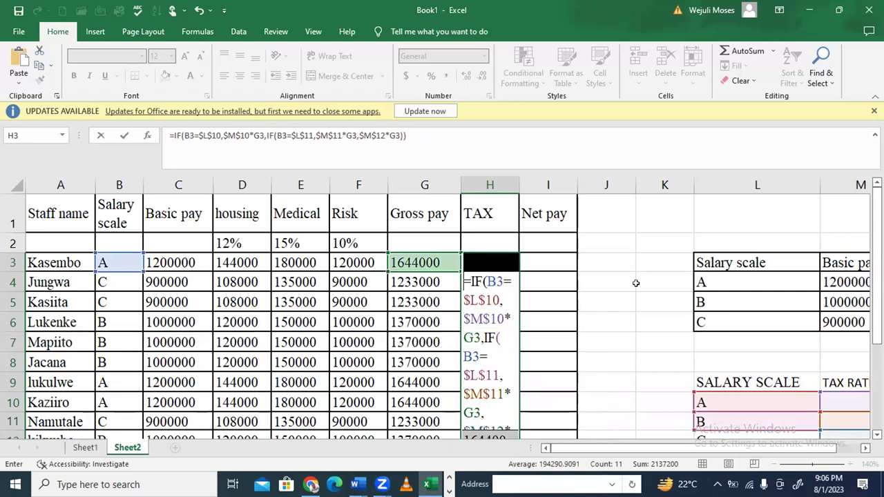
{"action": "key", "text": "Return"}
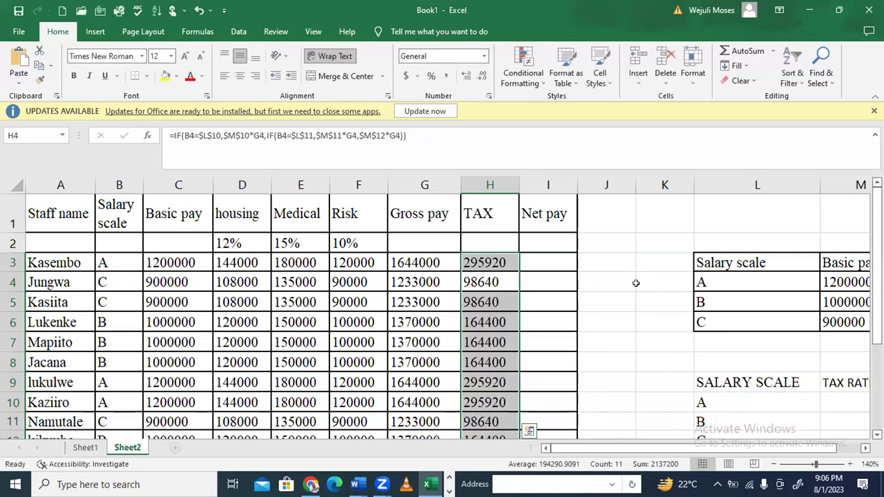
{"action": "left_click", "coordinate": [85, 448]}
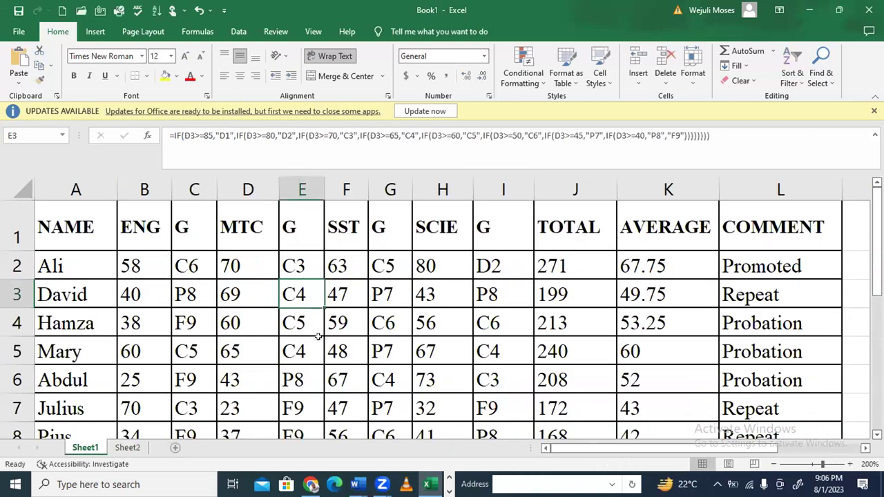
{"action": "left_click", "coordinate": [587, 256]}
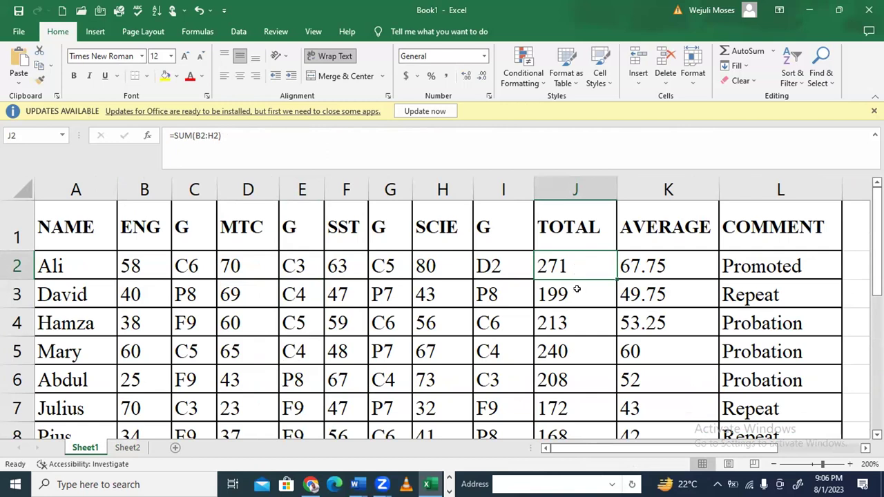
{"action": "left_click_drag", "start_coordinate": [613, 277], "coordinate": [605, 296]}
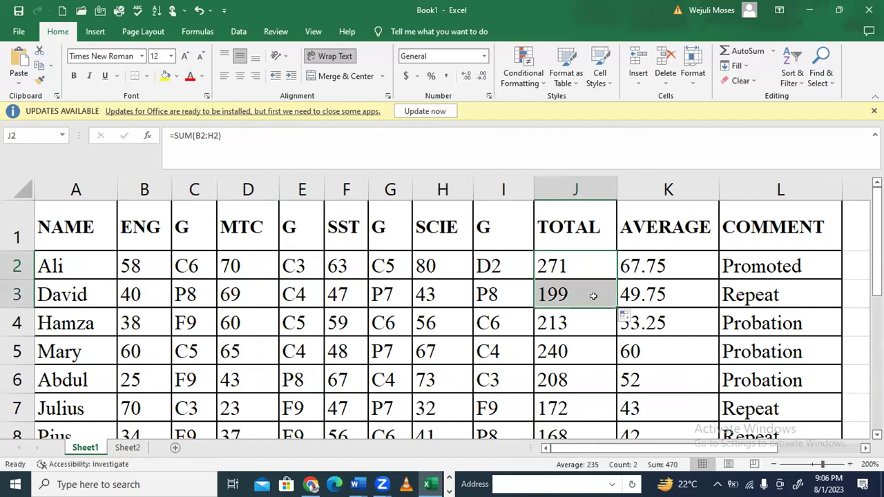
{"action": "left_click", "coordinate": [594, 296]}
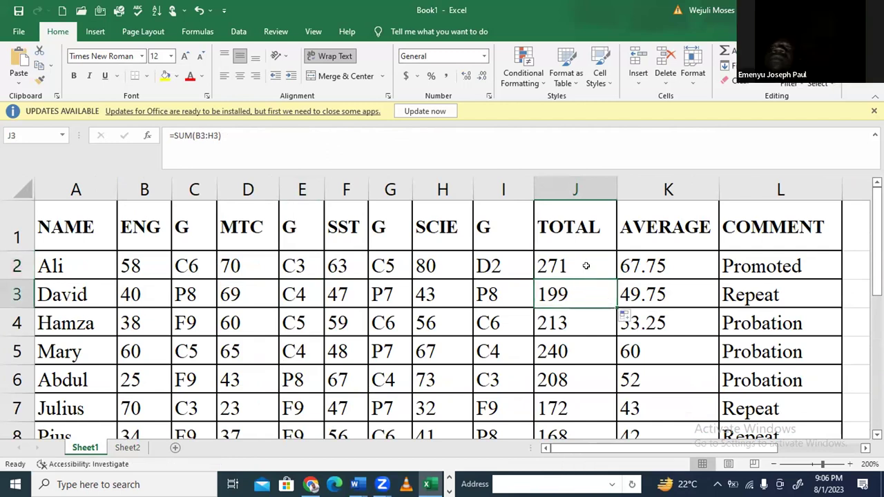
{"action": "left_click", "coordinate": [585, 265]}
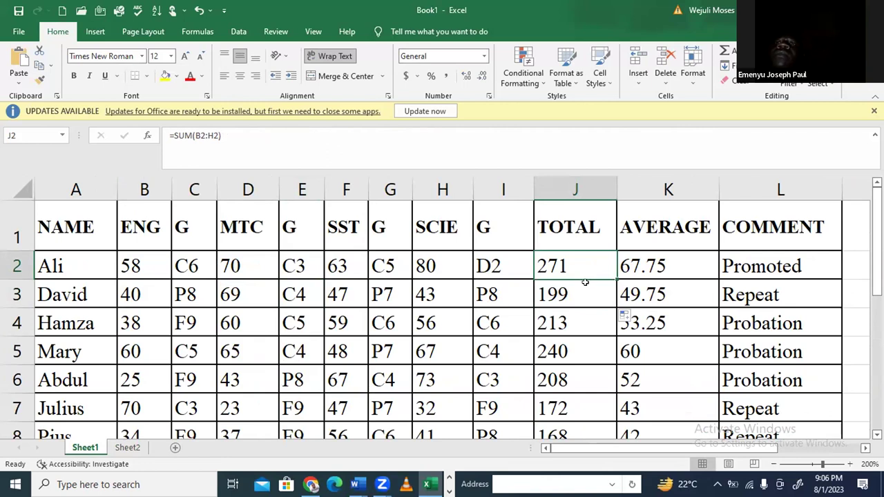
{"action": "left_click", "coordinate": [583, 287]}
{"action": "left_click", "coordinate": [577, 308]}
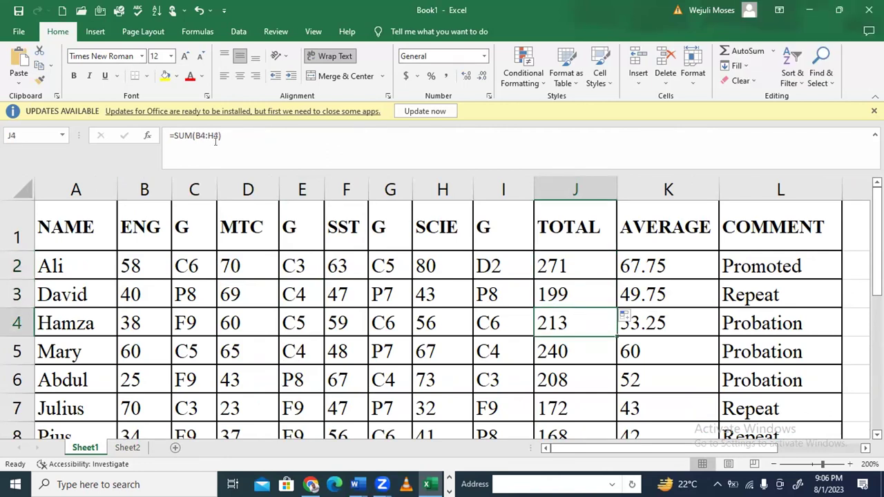
{"action": "left_click", "coordinate": [194, 140]}
{"action": "left_click_drag", "start_coordinate": [193, 138], "coordinate": [221, 136]}
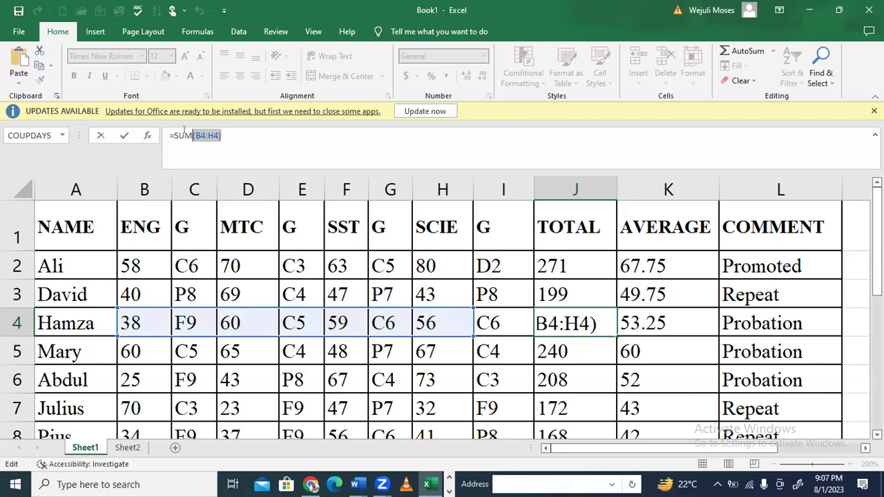
{"action": "key", "text": "Return"}
{"action": "left_click_drag", "start_coordinate": [715, 449], "coordinate": [778, 448]}
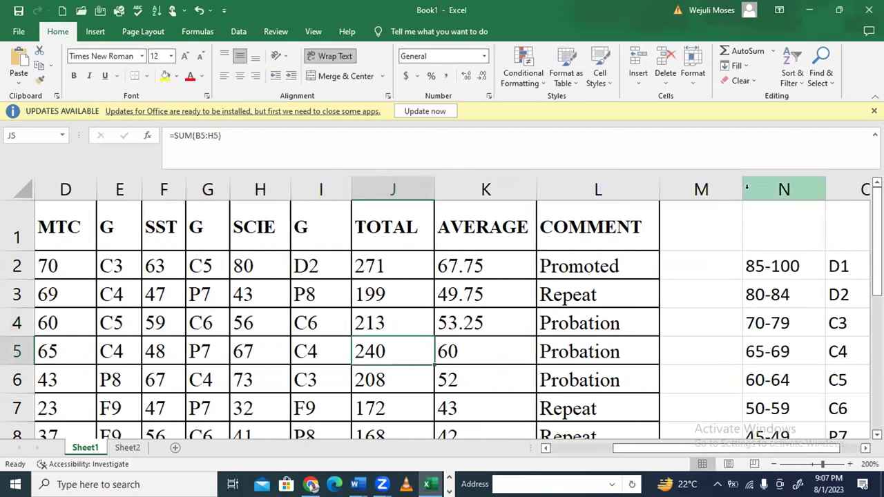
Insert a blank column at M and head it POSITION
{"action": "left_click", "coordinate": [701, 189]}
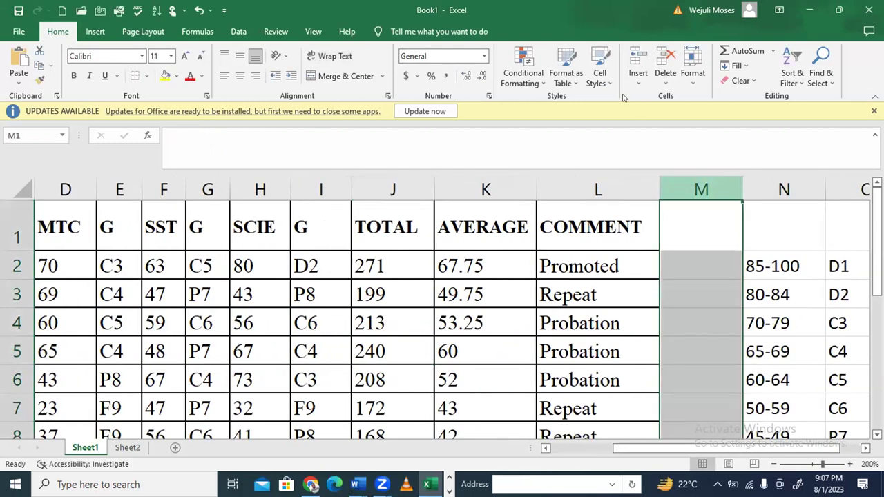
{"action": "left_click", "coordinate": [638, 60]}
{"action": "left_click", "coordinate": [708, 225]}
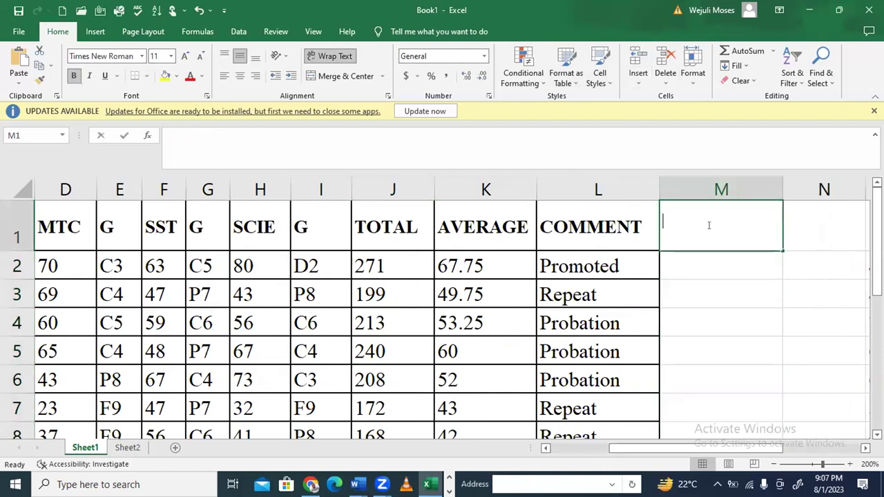
{"action": "type", "text": "POSITION"}
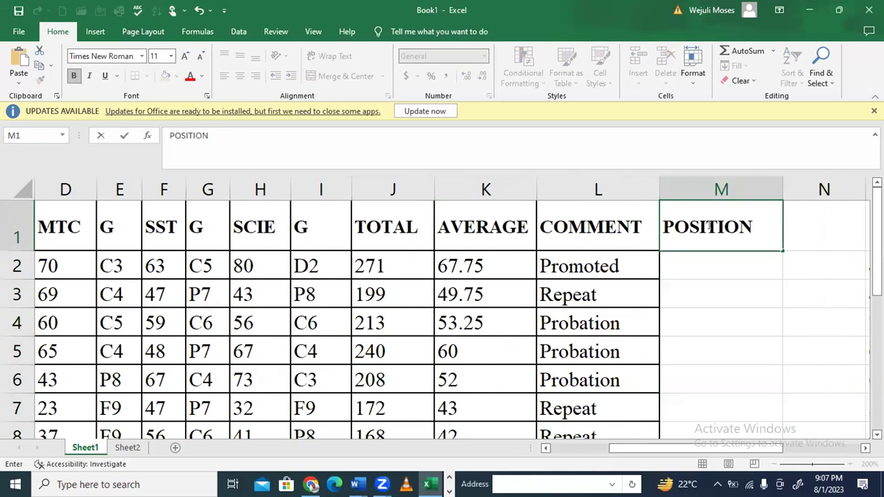
{"action": "left_click", "coordinate": [711, 263]}
Enter =RANK(J2,$J$2:$J$9,0) in M2 to rank the first total in descending order
{"action": "type", "text": "="}
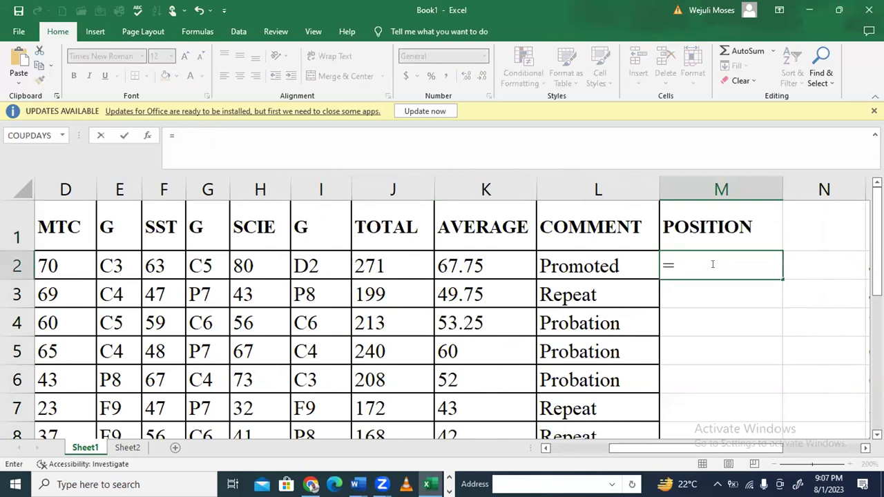
{"action": "type", "text": "RANK"}
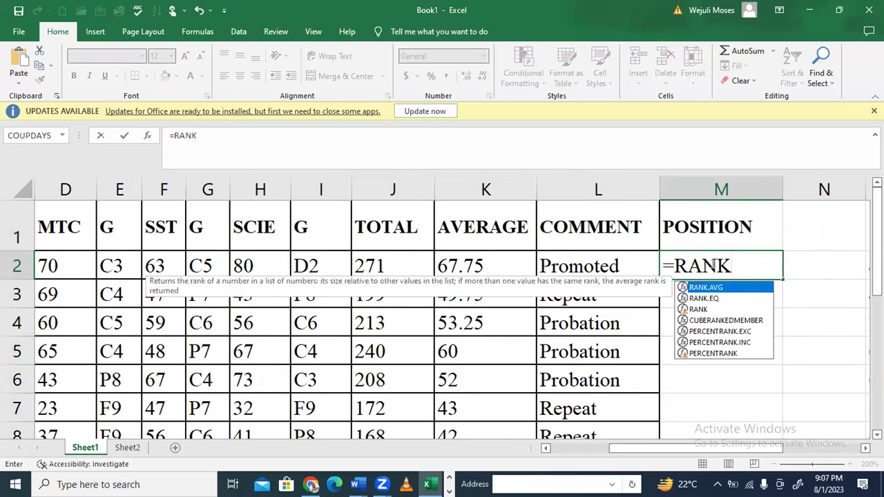
{"action": "double_click", "coordinate": [700, 310]}
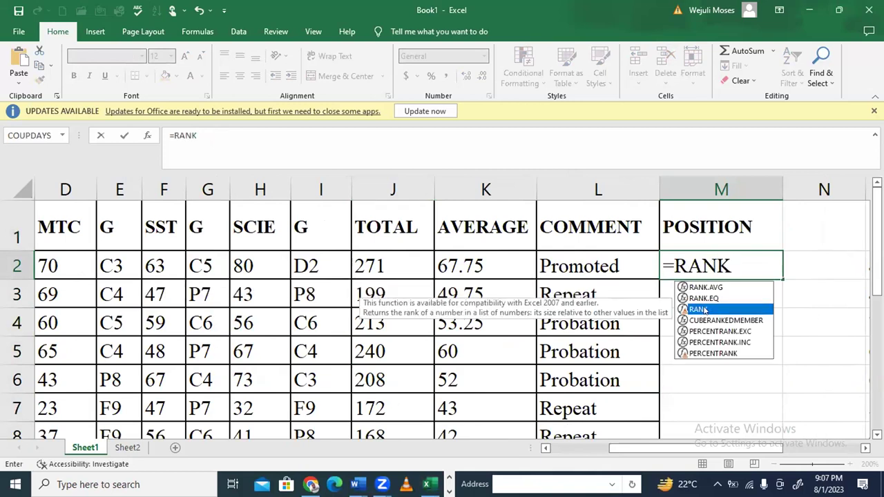
{"action": "left_click", "coordinate": [397, 267]}
{"action": "type", "text": ","}
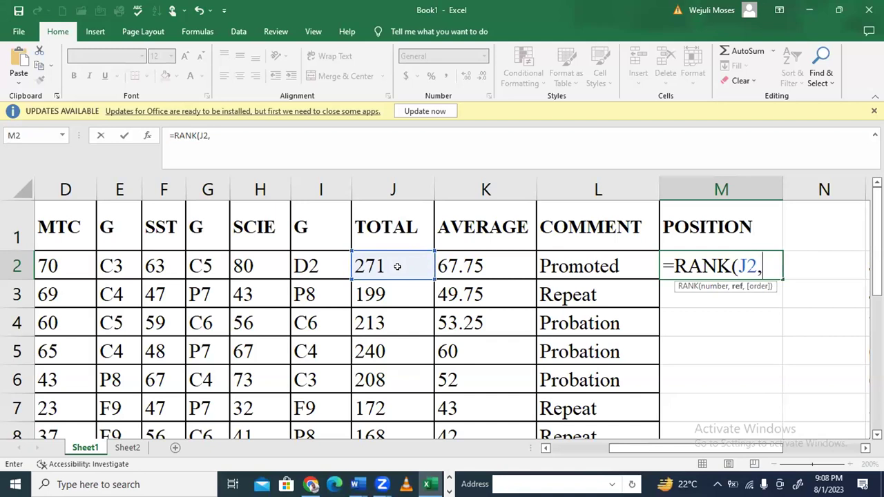
{"action": "left_click", "coordinate": [397, 266]}
{"action": "left_click_drag", "start_coordinate": [379, 373], "coordinate": [390, 390]}
{"action": "scroll", "coordinate": [745, 263], "scroll_direction": "up", "scroll_amount": 1}
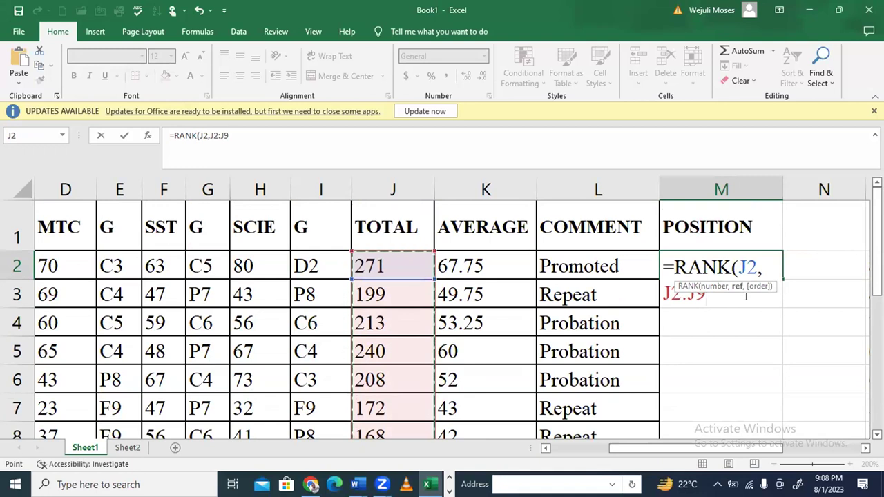
{"action": "key", "text": "F4"}
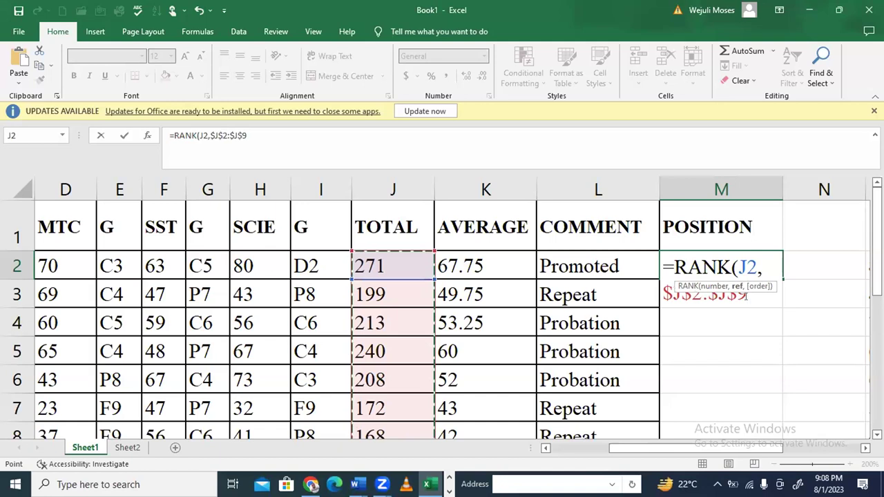
{"action": "type", "text": ","}
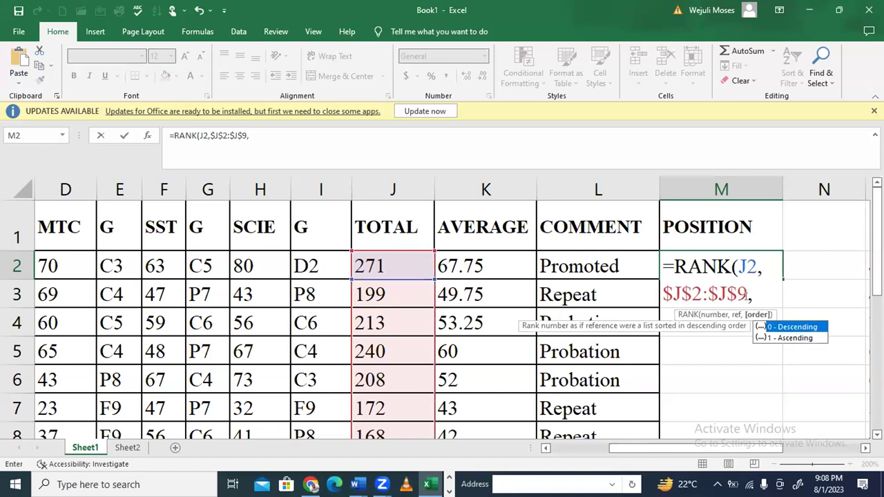
{"action": "double_click", "coordinate": [794, 327]}
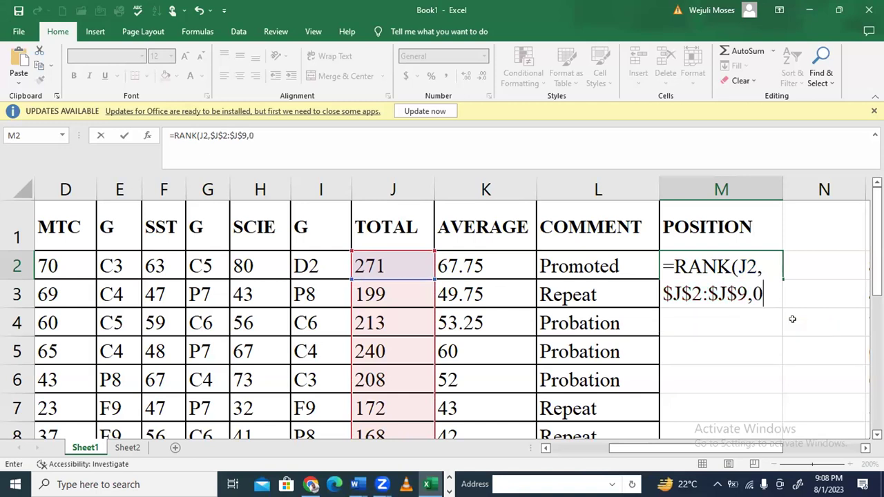
{"action": "key", "text": "Return"}
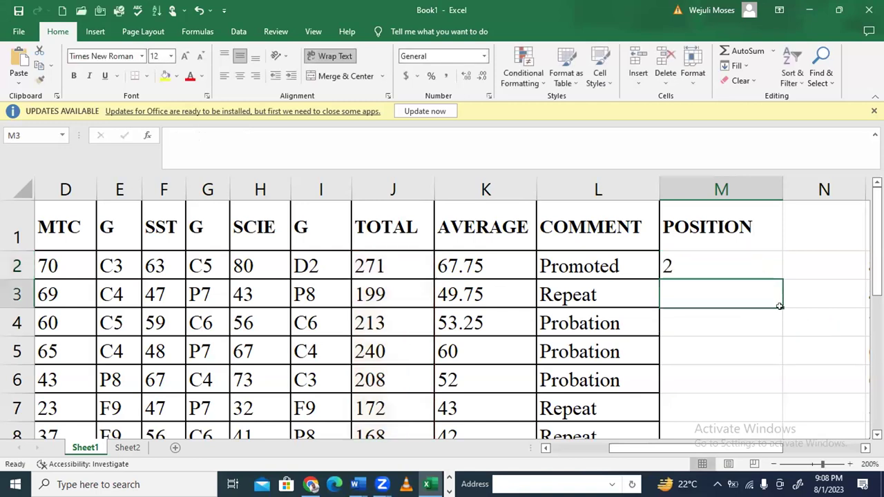
Fill the RANK formula down the POSITION column and verify M2's $J$2:$J$9 range
{"action": "left_click", "coordinate": [750, 264]}
{"action": "double_click", "coordinate": [782, 277]}
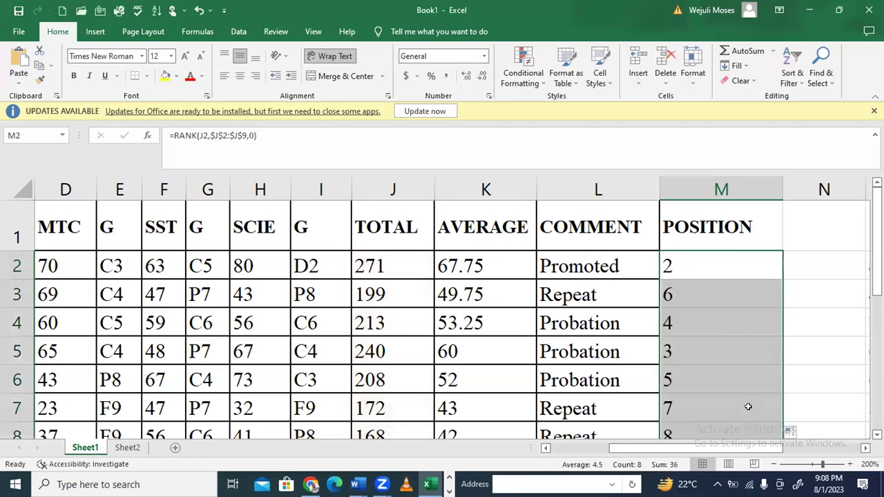
{"action": "double_click", "coordinate": [687, 263]}
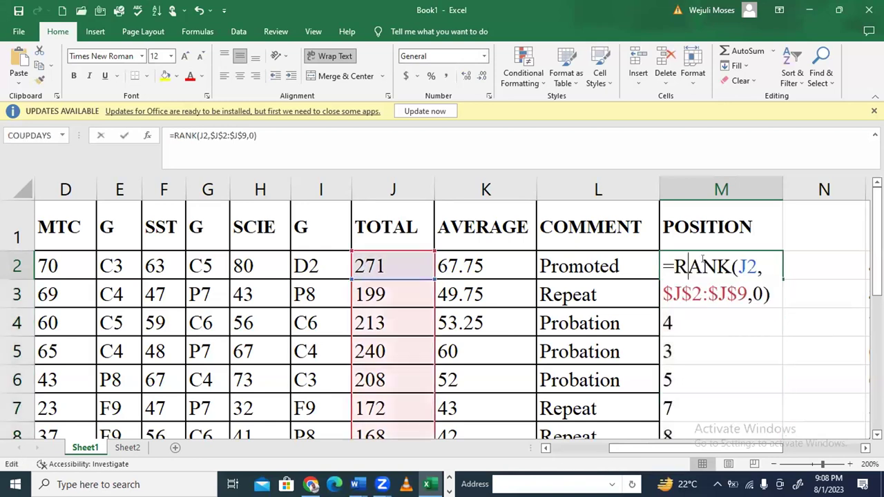
{"action": "left_click_drag", "start_coordinate": [662, 289], "coordinate": [742, 288]}
{"action": "key", "text": "Return"}
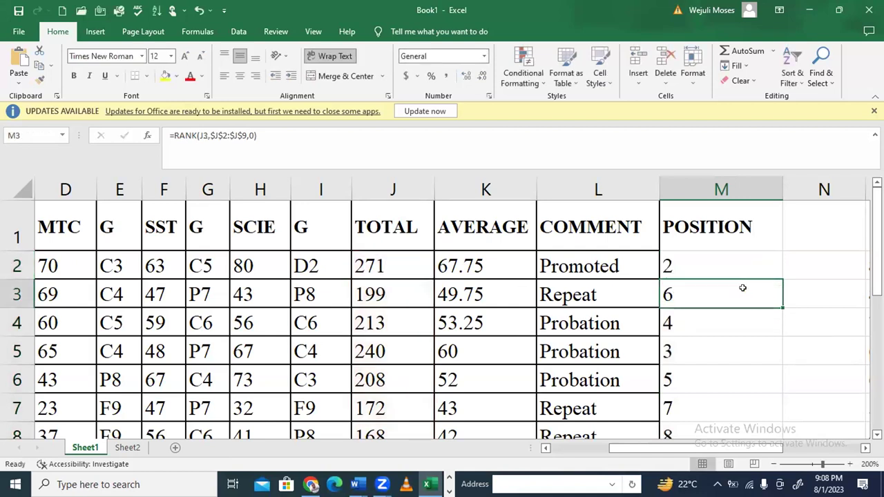
Check and recommit the RANK formulas in M3 and M4 with the absolute range
{"action": "double_click", "coordinate": [742, 287]}
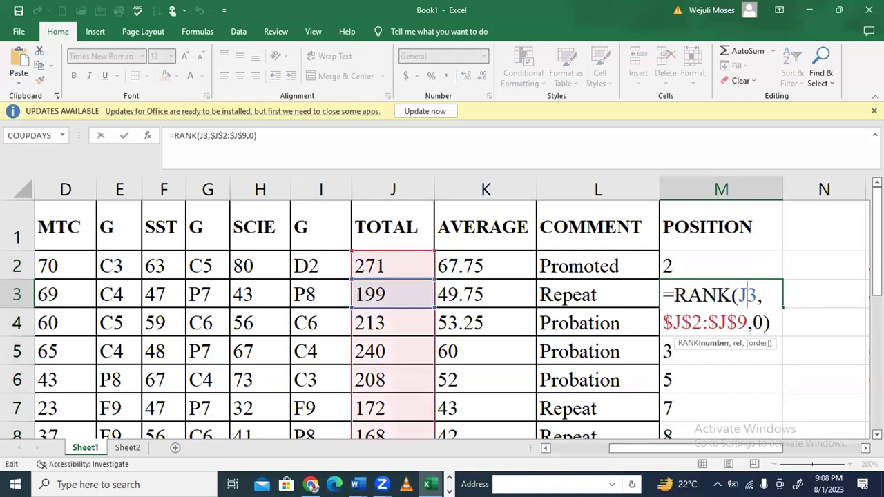
{"action": "left_click_drag", "start_coordinate": [661, 322], "coordinate": [742, 320]}
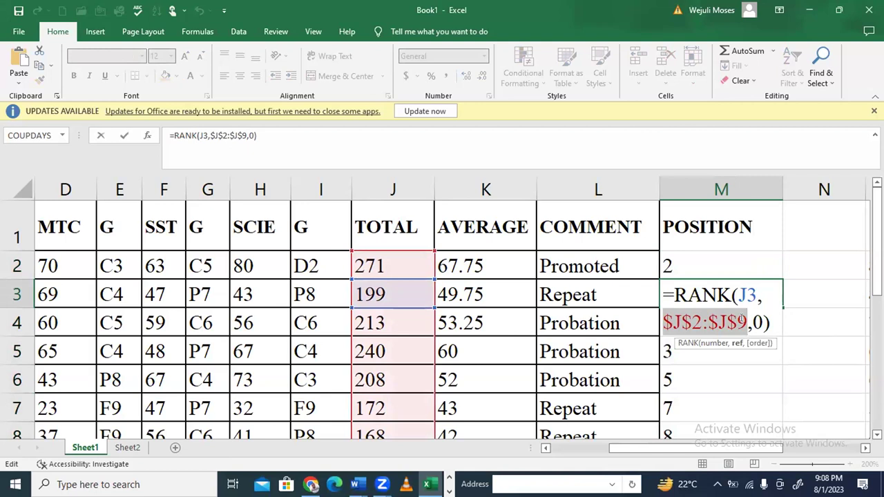
{"action": "key", "text": "Escape"}
{"action": "key", "text": "Return"}
{"action": "double_click", "coordinate": [740, 317]}
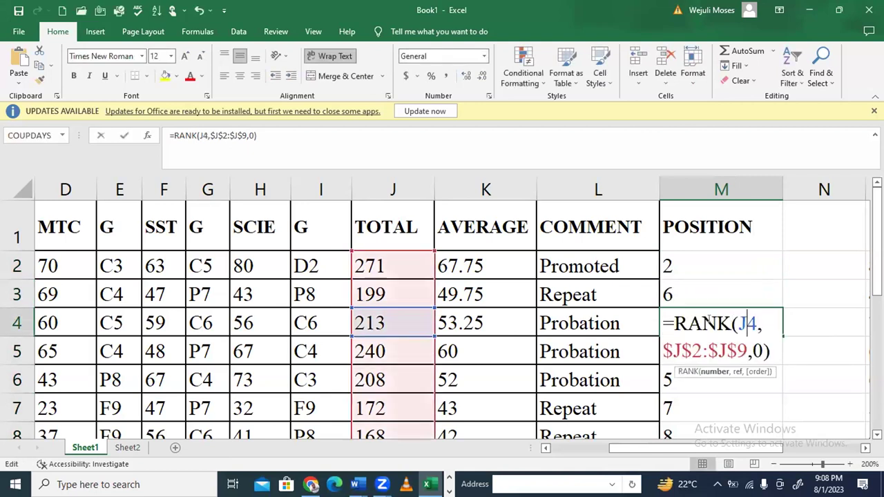
{"action": "left_click_drag", "start_coordinate": [663, 351], "coordinate": [682, 351]}
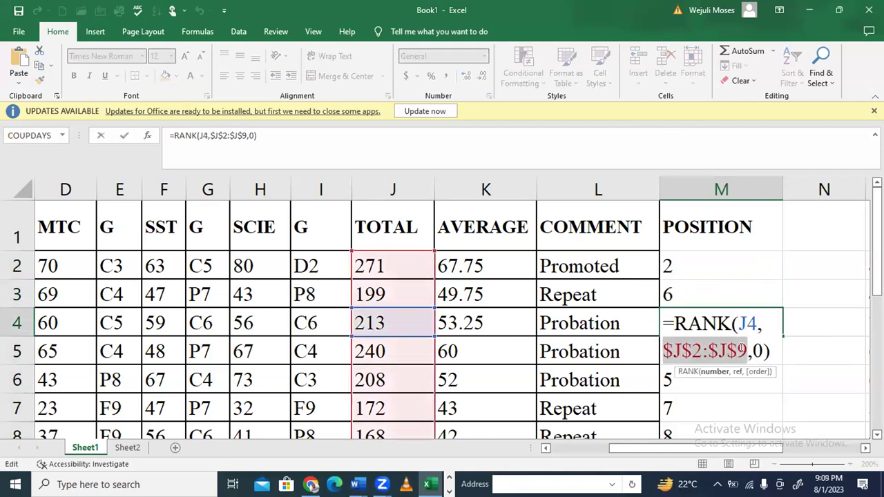
{"action": "key", "text": "Return"}
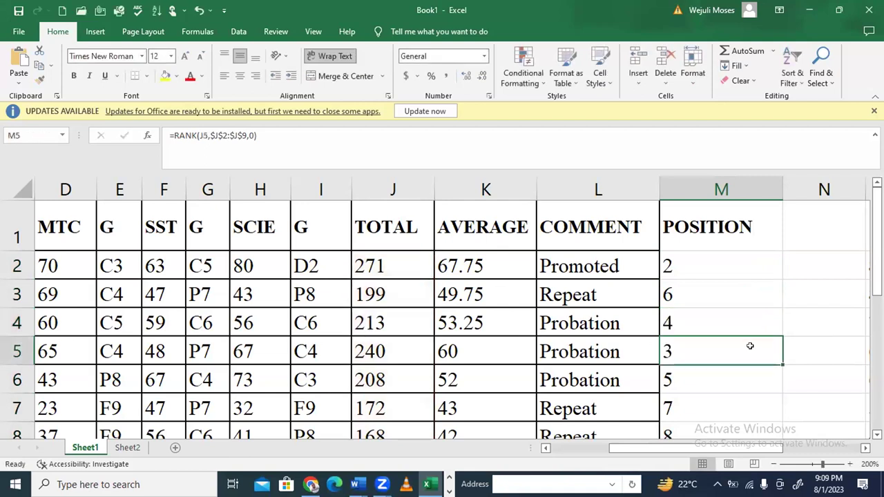
Check and recommit M9's RANK formula using $J$2:$J$9
{"action": "scroll", "coordinate": [749, 345], "scroll_direction": "down", "scroll_amount": 2}
{"action": "left_click", "coordinate": [684, 274]}
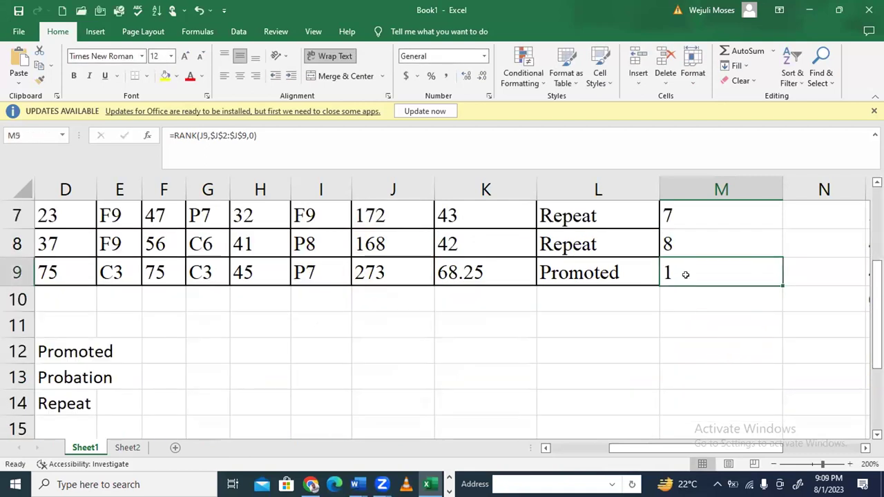
{"action": "double_click", "coordinate": [685, 274]}
{"action": "left_click_drag", "start_coordinate": [661, 298], "coordinate": [747, 299]}
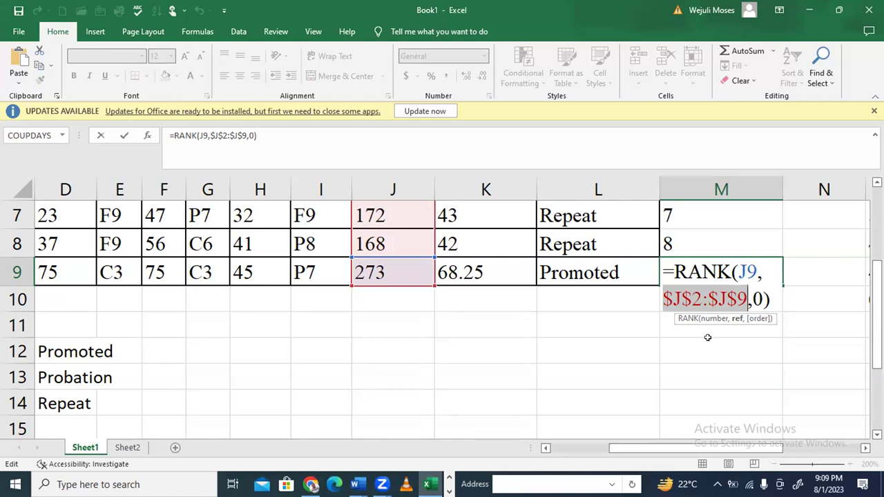
{"action": "key", "text": "Return"}
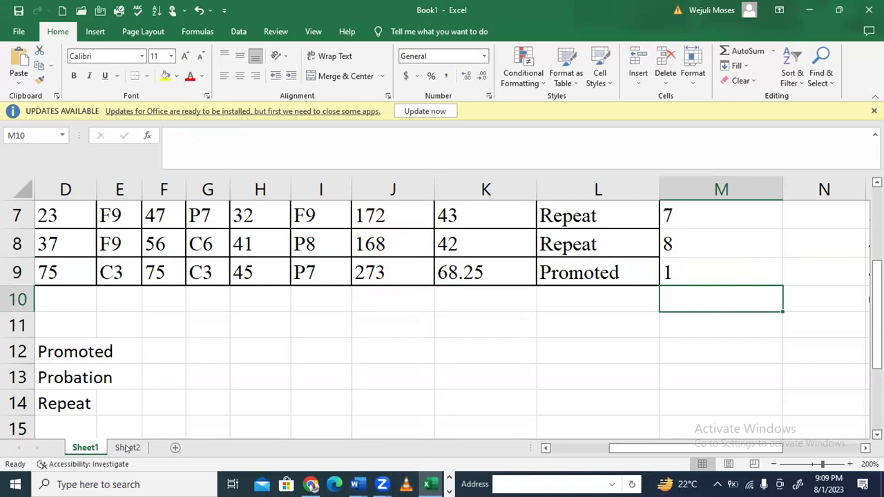
On Sheet2, review the row-2 rates, basic pay and the D3:F3 formulas
{"action": "key", "text": "ctrl+Page_Down"}
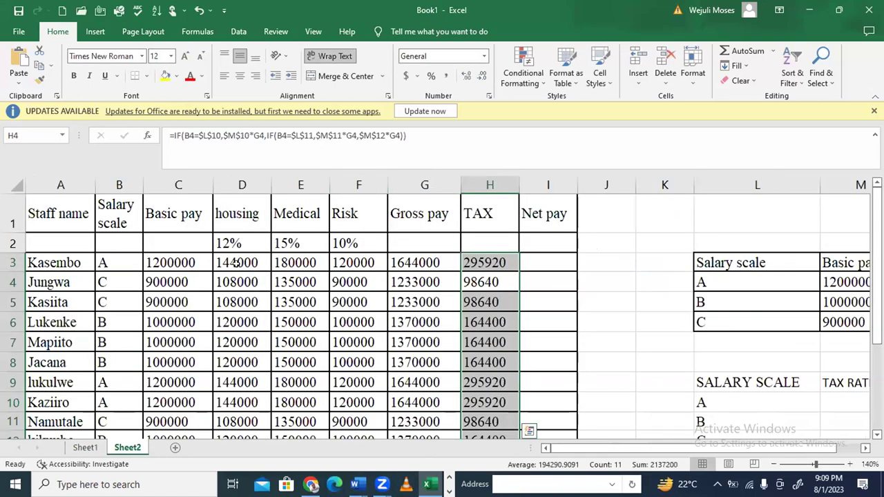
{"action": "left_click", "coordinate": [236, 262]}
{"action": "left_click_drag", "start_coordinate": [232, 237], "coordinate": [345, 242]}
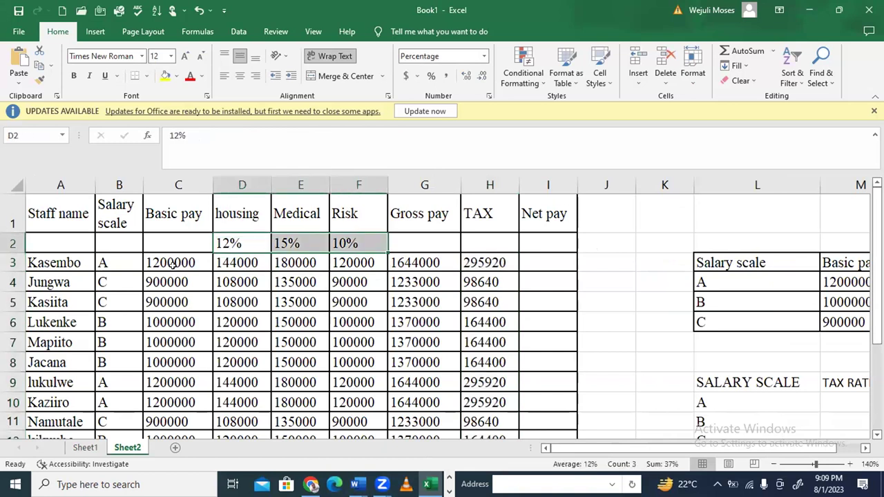
{"action": "left_click", "coordinate": [174, 262]}
{"action": "left_click_drag", "start_coordinate": [171, 300], "coordinate": [163, 392]}
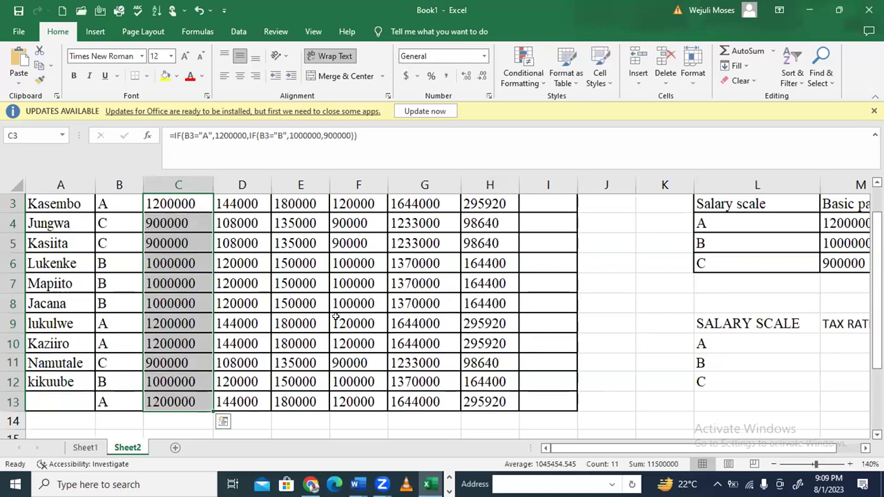
{"action": "scroll", "coordinate": [334, 317], "scroll_direction": "up", "scroll_amount": 1}
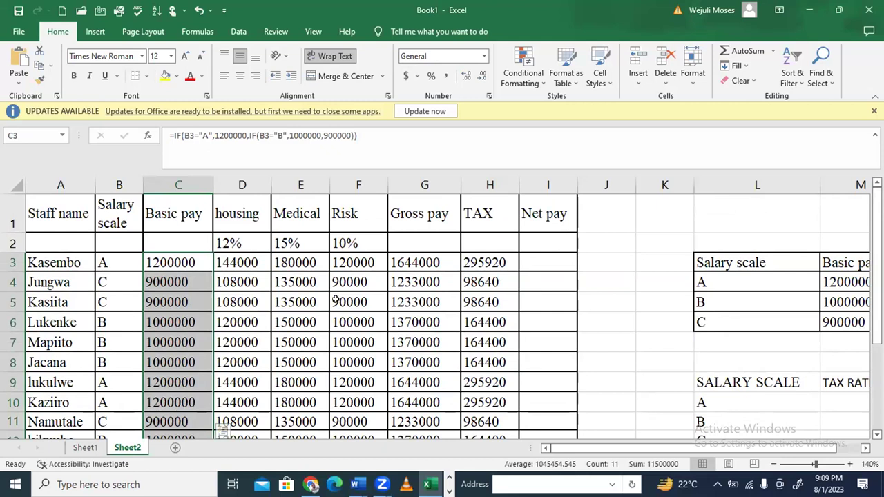
{"action": "left_click", "coordinate": [236, 239]}
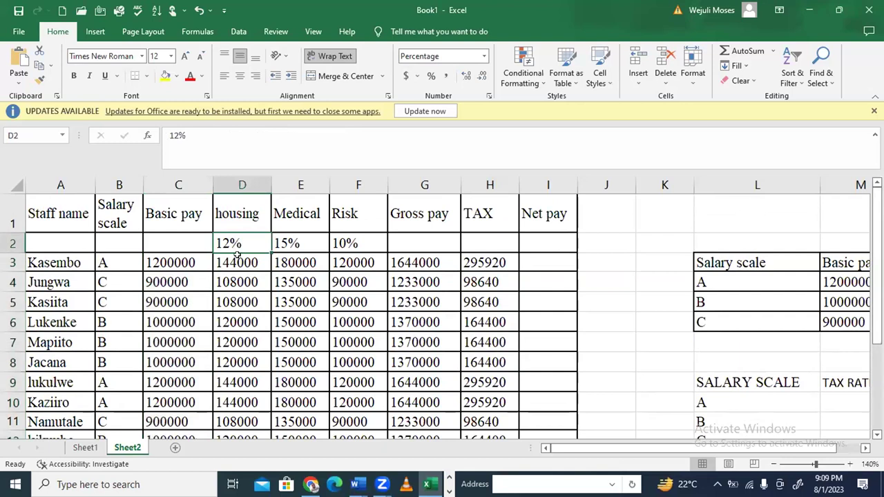
{"action": "left_click", "coordinate": [237, 258]}
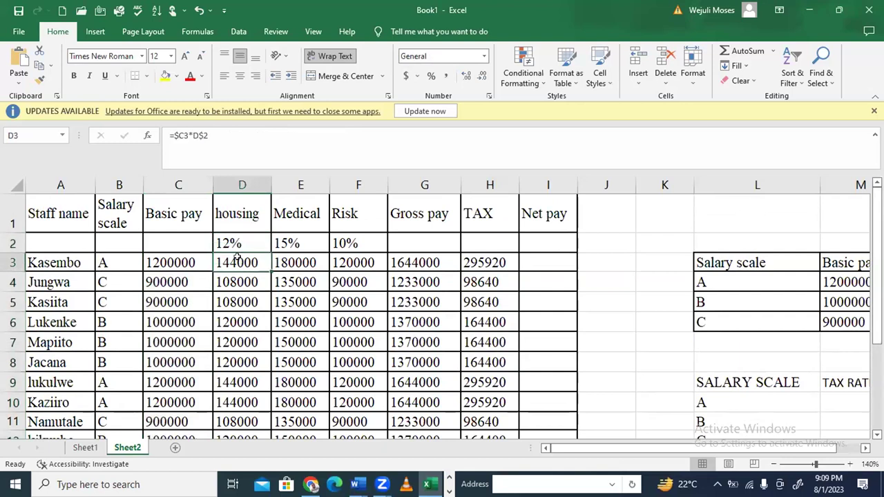
{"action": "left_click", "coordinate": [276, 261]}
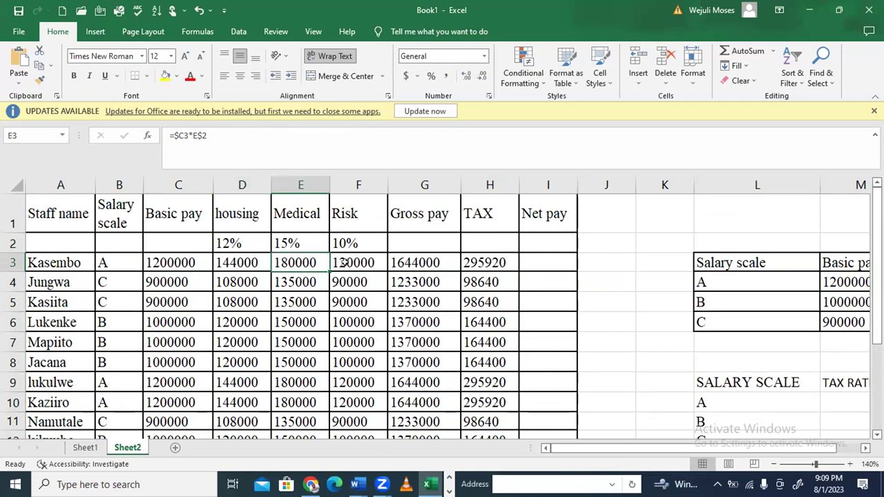
{"action": "left_click", "coordinate": [343, 262]}
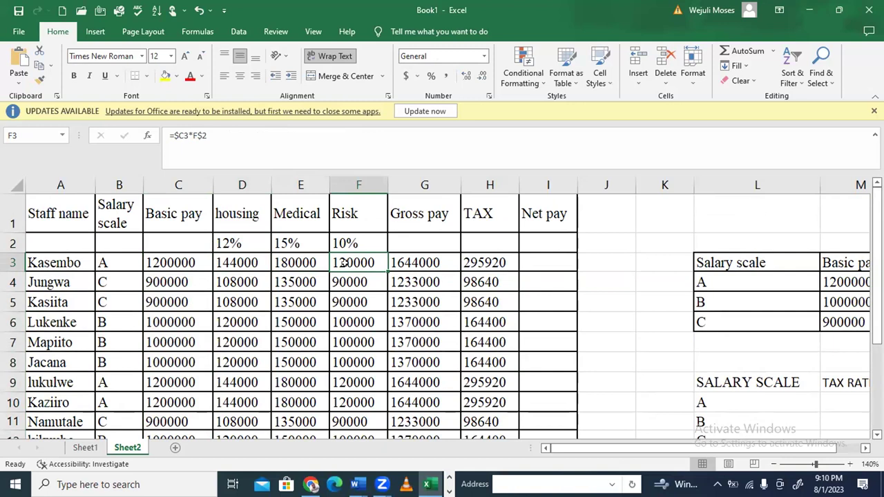
Clear the housing, Medical and Risk amounts in D3:F13
{"action": "left_click", "coordinate": [256, 262]}
{"action": "left_click_drag", "start_coordinate": [241, 263], "coordinate": [343, 400]}
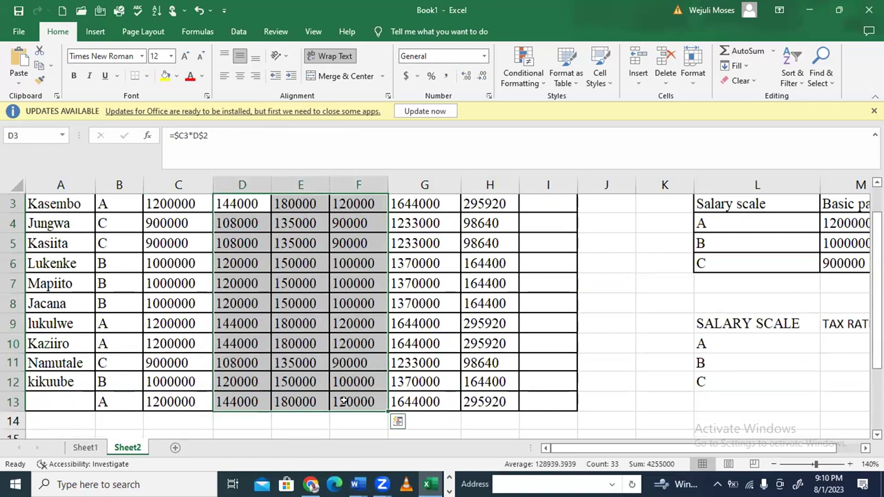
{"action": "key", "text": "Delete"}
Enter the mixed-reference formula =D$2*$C3 in housing cell D3
{"action": "scroll", "coordinate": [343, 400], "scroll_direction": "up", "scroll_amount": 1}
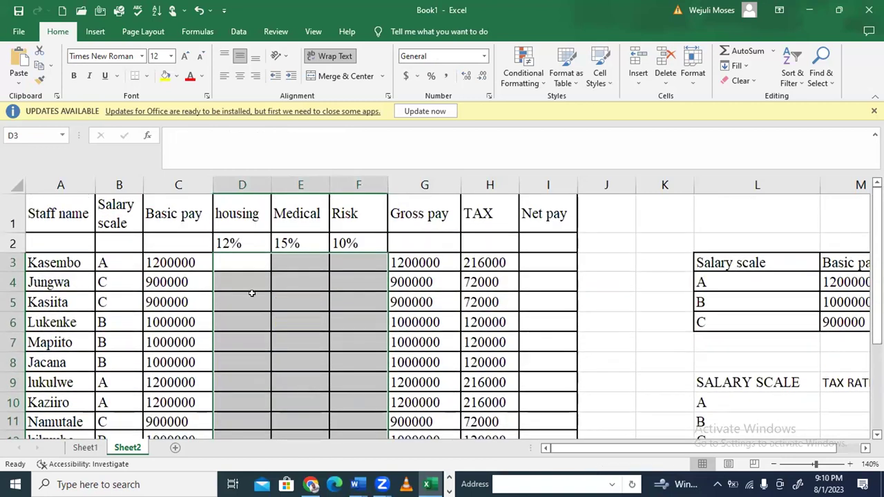
{"action": "left_click", "coordinate": [235, 263]}
{"action": "type", "text": "="}
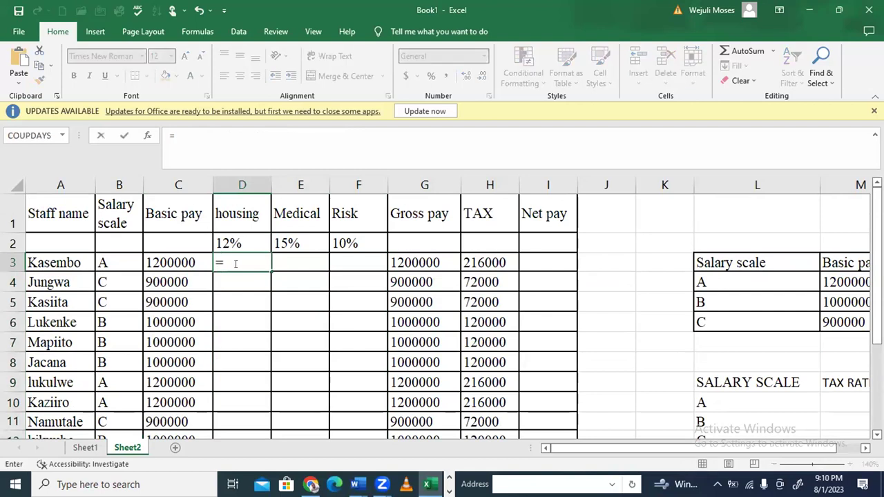
{"action": "left_click", "coordinate": [235, 238]}
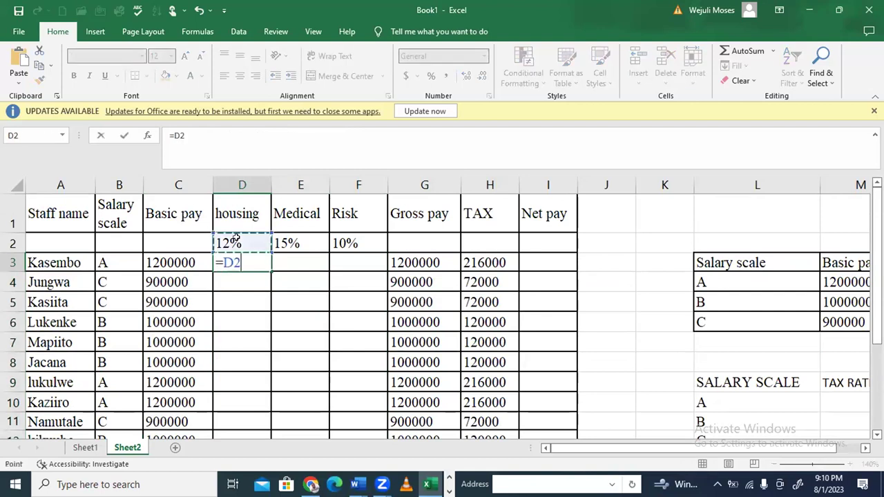
{"action": "type", "text": "*"}
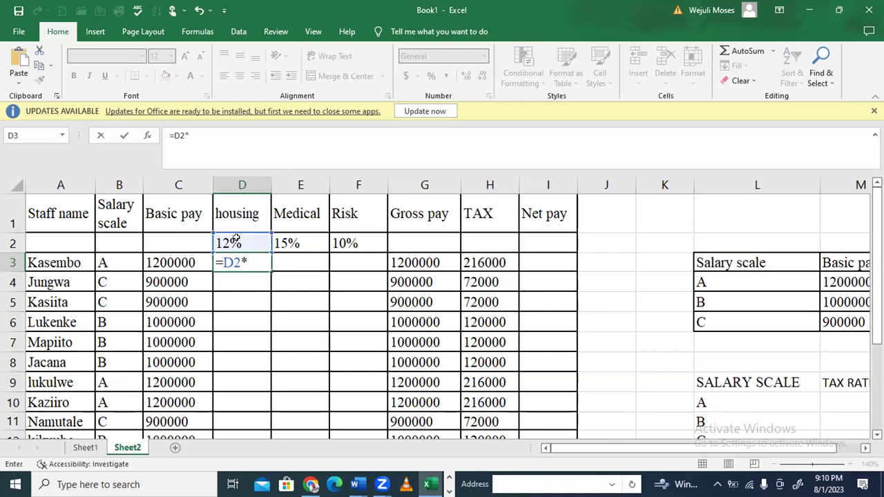
{"action": "left_click", "coordinate": [157, 263]}
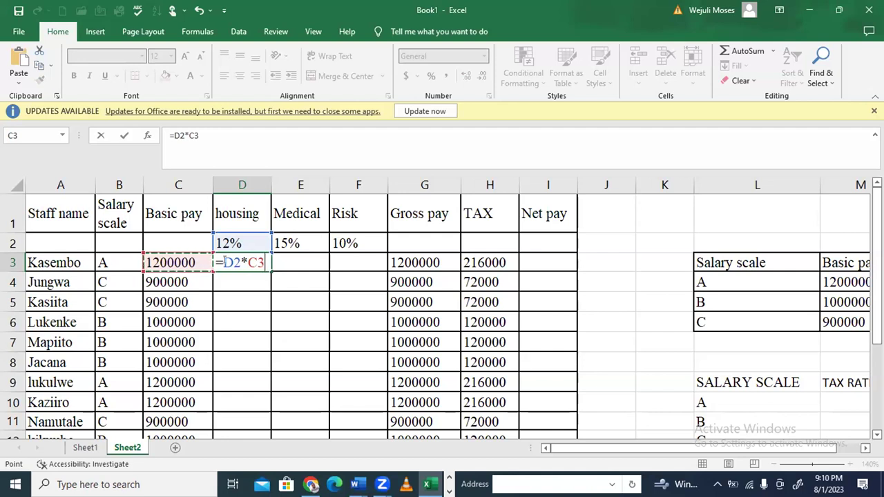
{"action": "left_click_drag", "start_coordinate": [225, 262], "coordinate": [240, 263]}
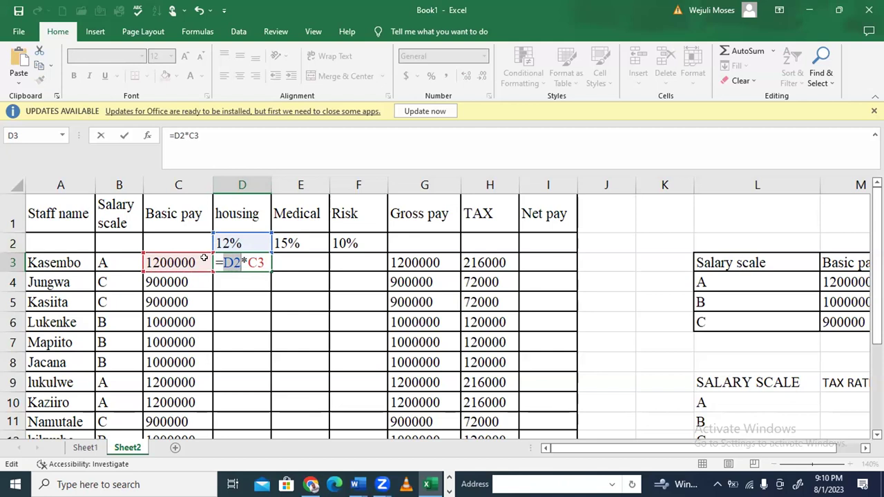
{"action": "key", "text": "F4"}
{"action": "key", "text": "F4"}
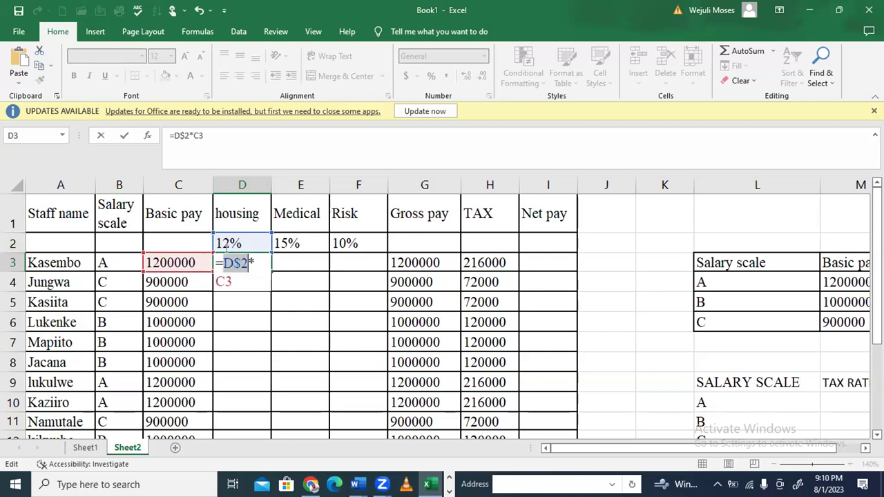
{"action": "left_click", "coordinate": [230, 263]}
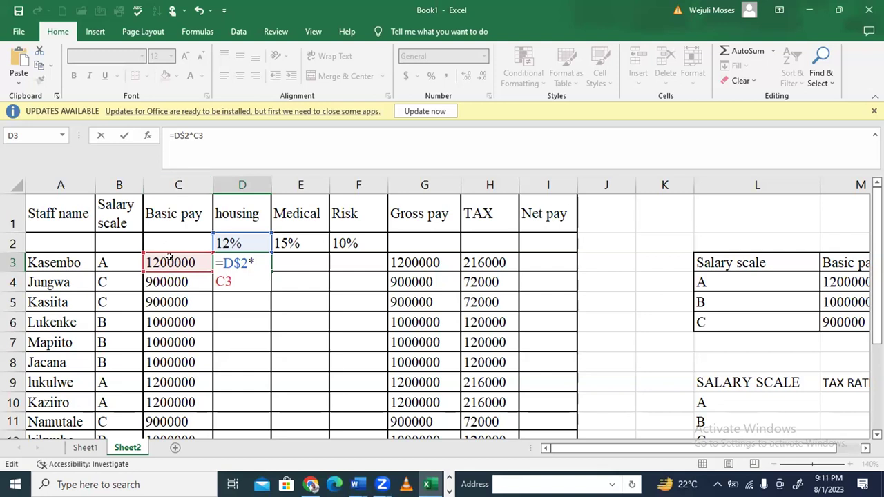
{"action": "key", "text": "F4"}
{"action": "key", "text": "F4"}
{"action": "key", "text": "F4"}
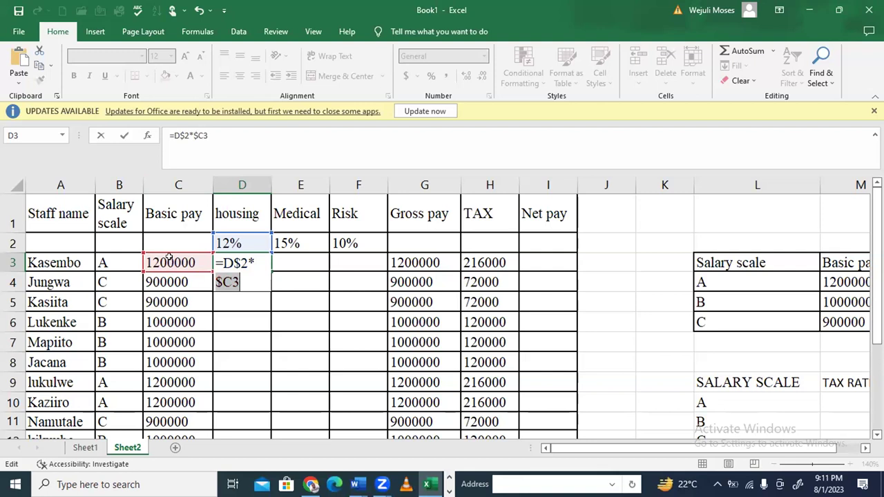
{"action": "key", "text": "Return"}
Fill D3's formula across to F3 and down to row 13
{"action": "left_click", "coordinate": [231, 259]}
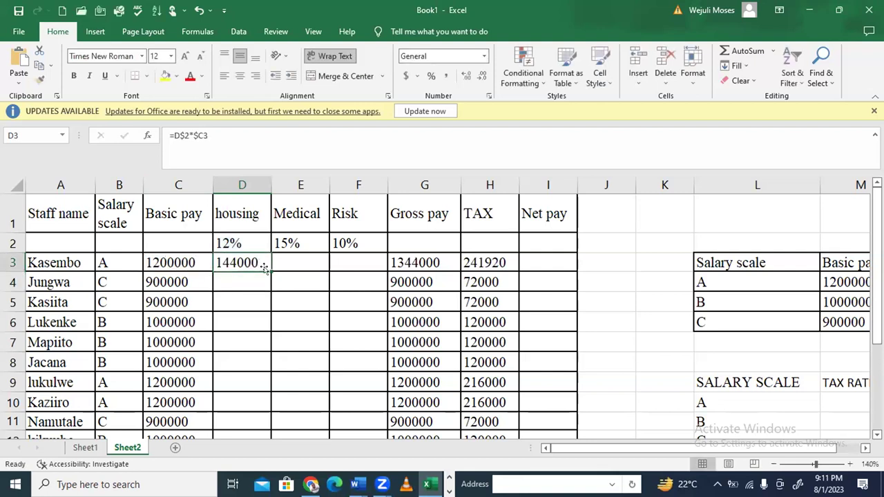
{"action": "left_click_drag", "start_coordinate": [268, 268], "coordinate": [267, 268]}
{"action": "left_click_drag", "start_coordinate": [350, 265], "coordinate": [383, 267]}
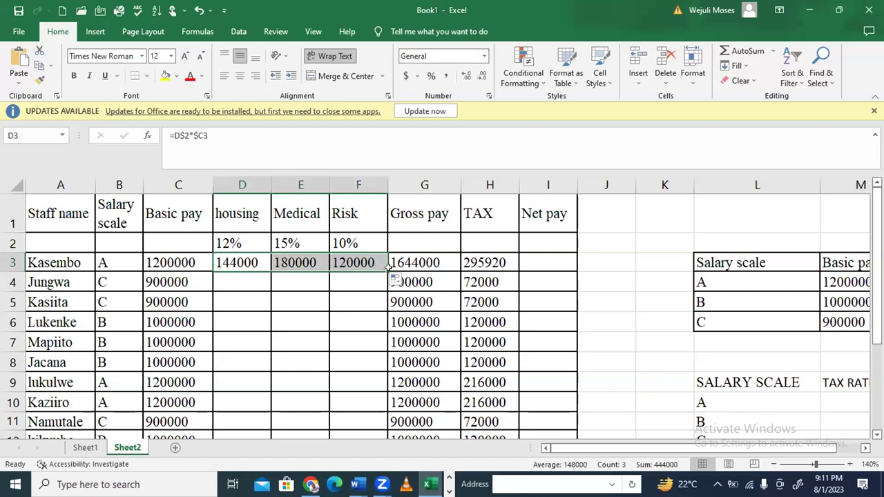
{"action": "double_click", "coordinate": [387, 267]}
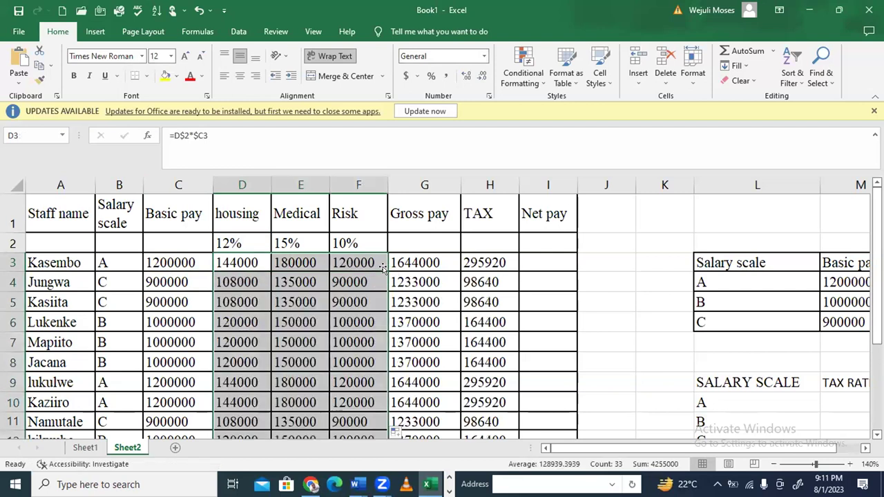